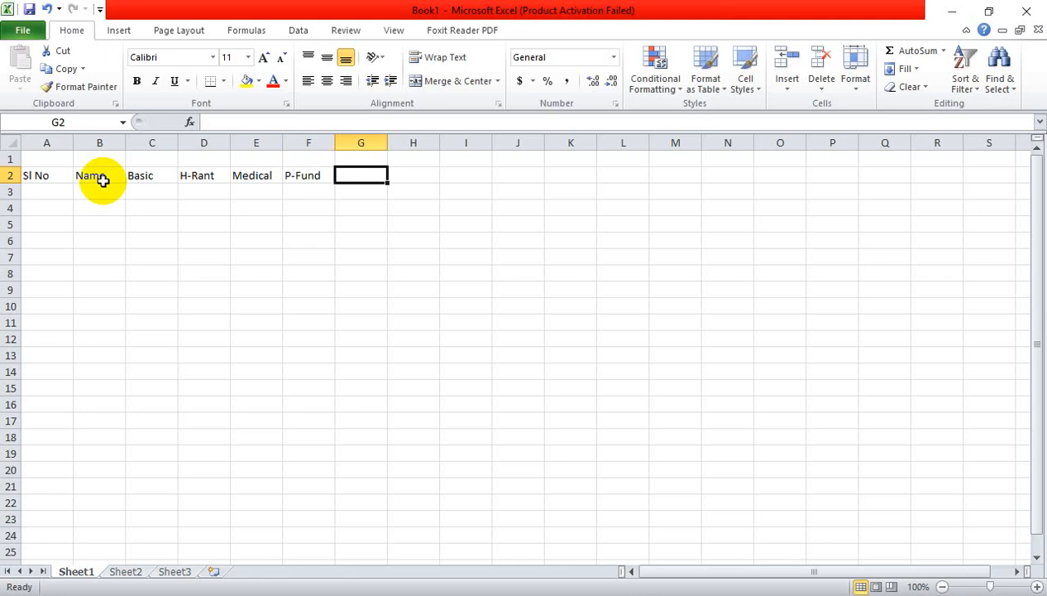
Step: Add the column headings Tex, Total, Dearness and Net Salary in cells G2 to J2
{"action": "type", "text": "Tex"}
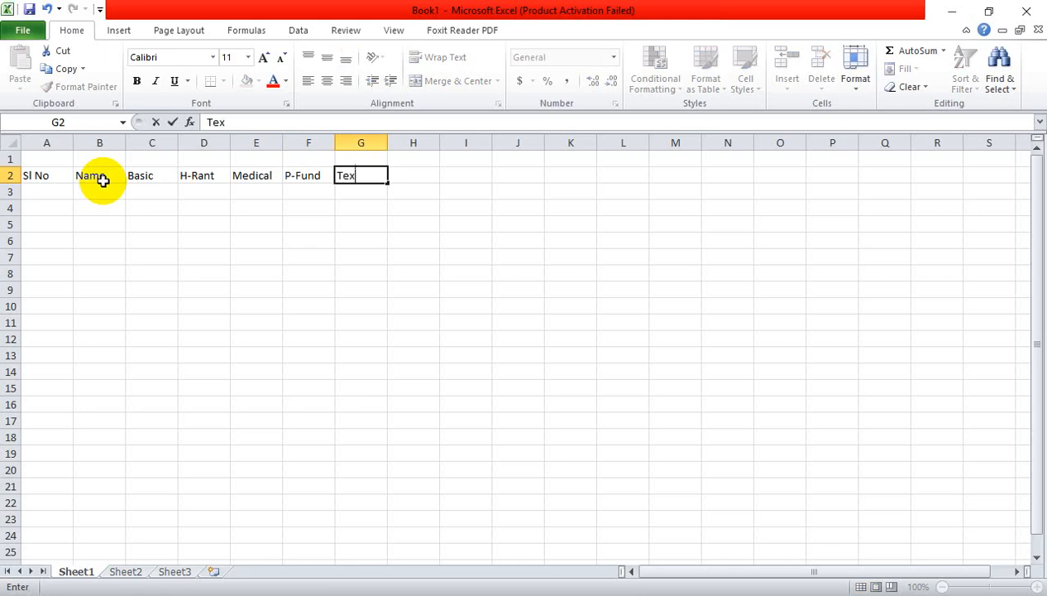
{"action": "key", "text": "Tab"}
{"action": "type", "text": "Total"}
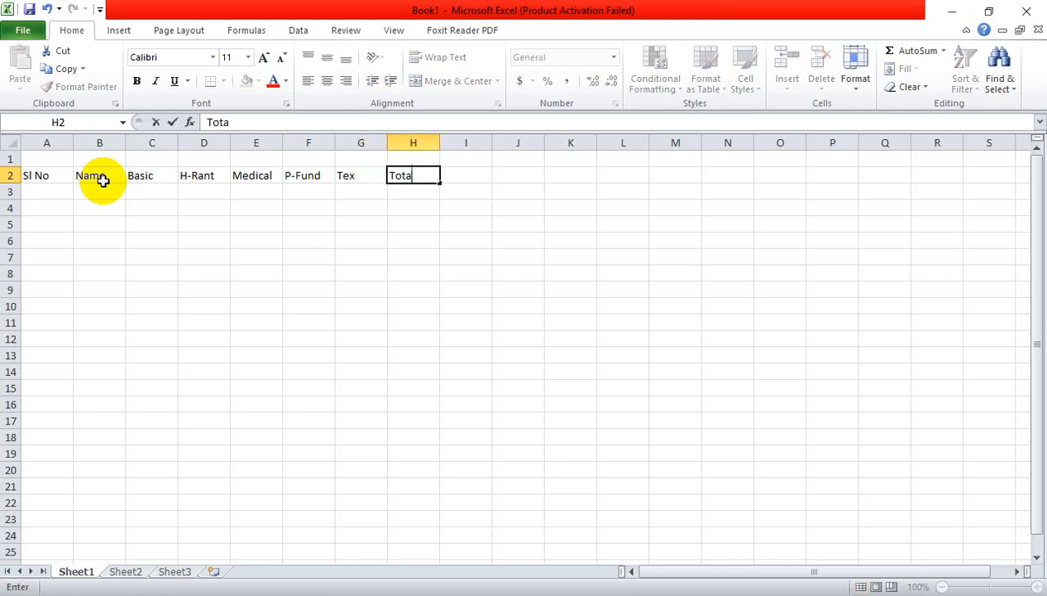
{"action": "key", "text": "Tab"}
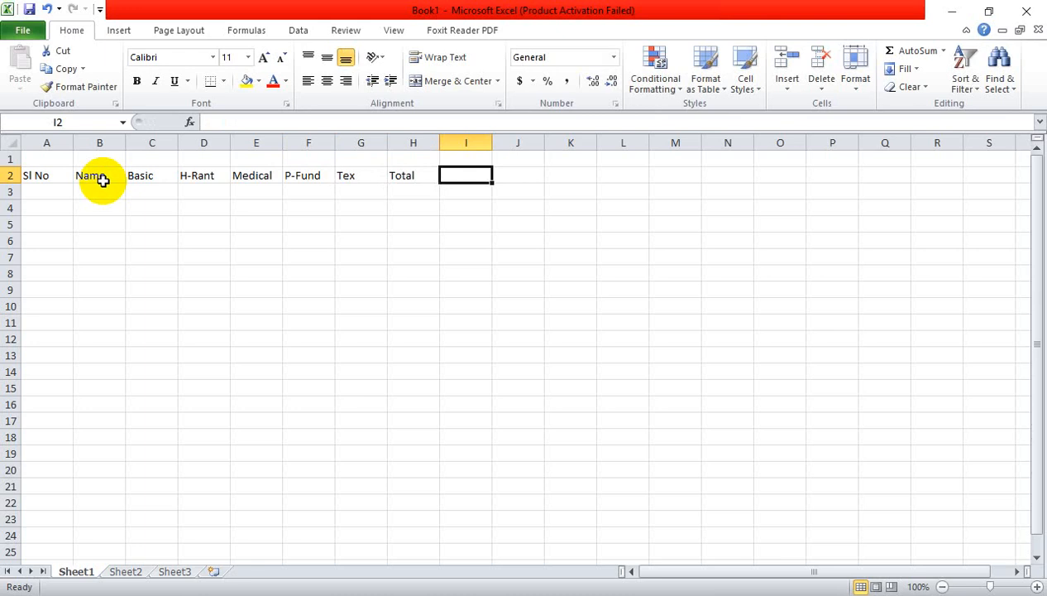
{"action": "type", "text": "D"}
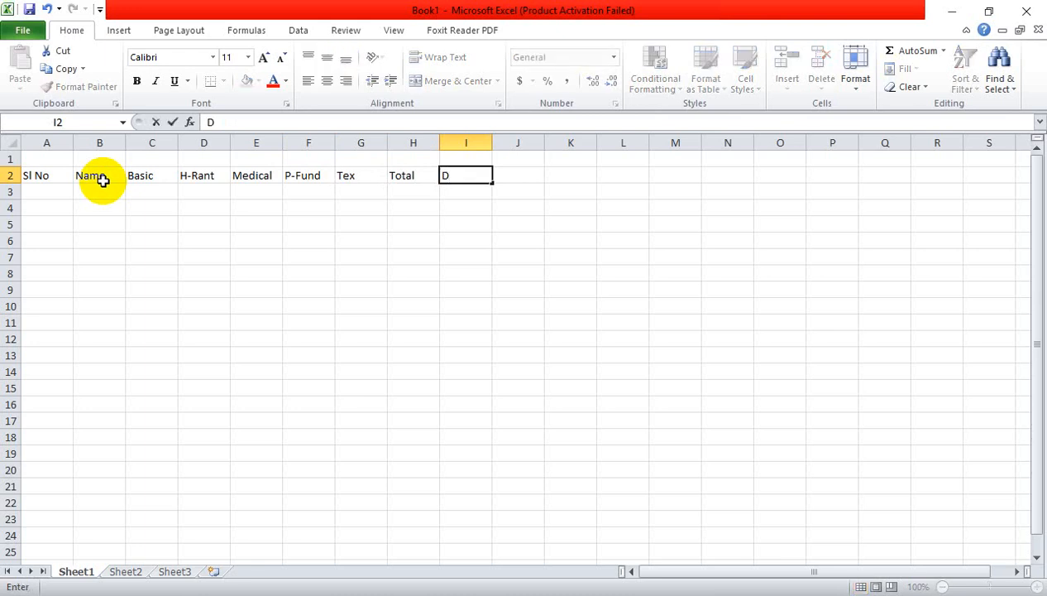
{"action": "type", "text": "earness"}
{"action": "key", "text": "Tab"}
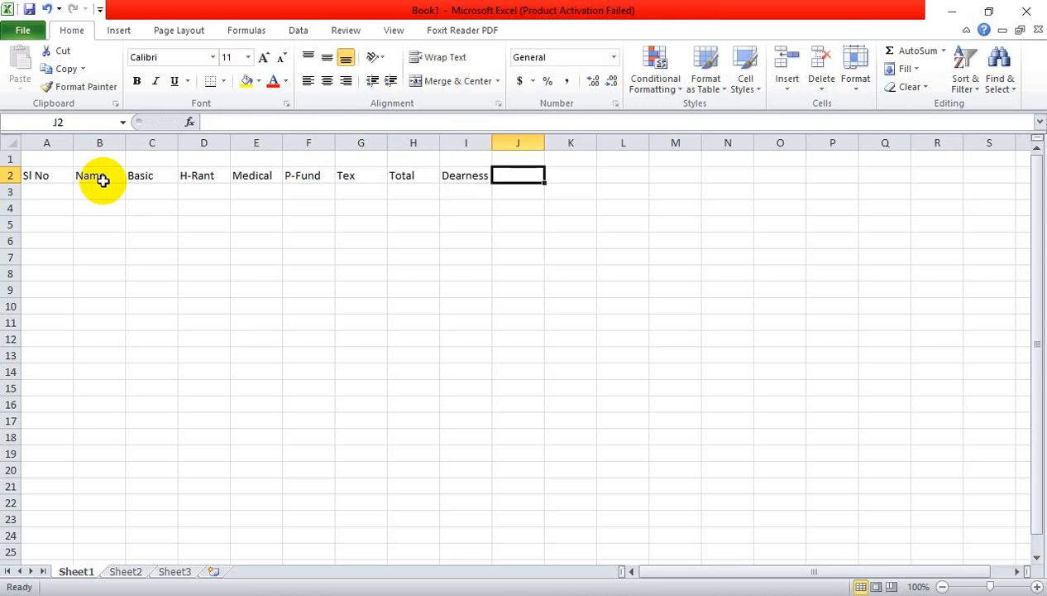
{"action": "type", "text": "Net"}
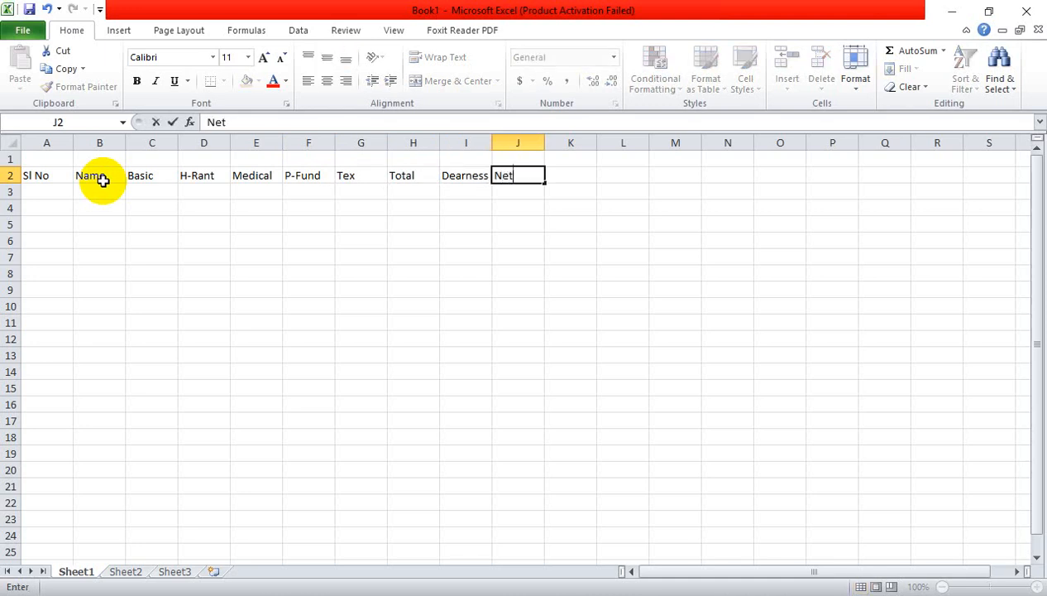
{"action": "type", "text": " Salary"}
{"action": "key", "text": "Tab"}
Step: Add the column headings Main and Max in cells K2 and L2
{"action": "type", "text": "Main"}
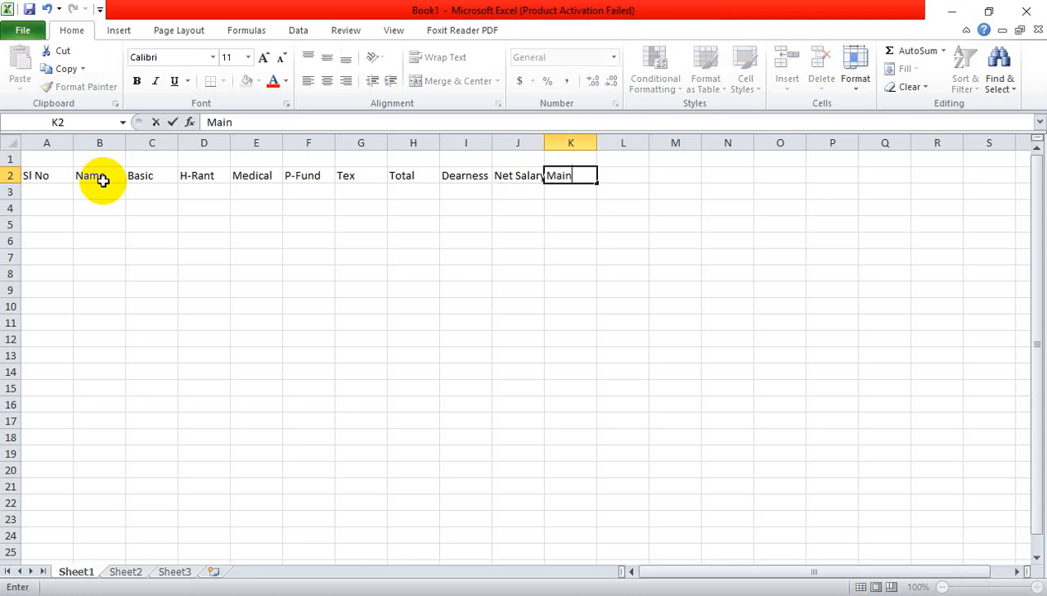
{"action": "key", "text": "BackSpace"}
{"action": "type", "text": "n"}
{"action": "key", "text": "Tab"}
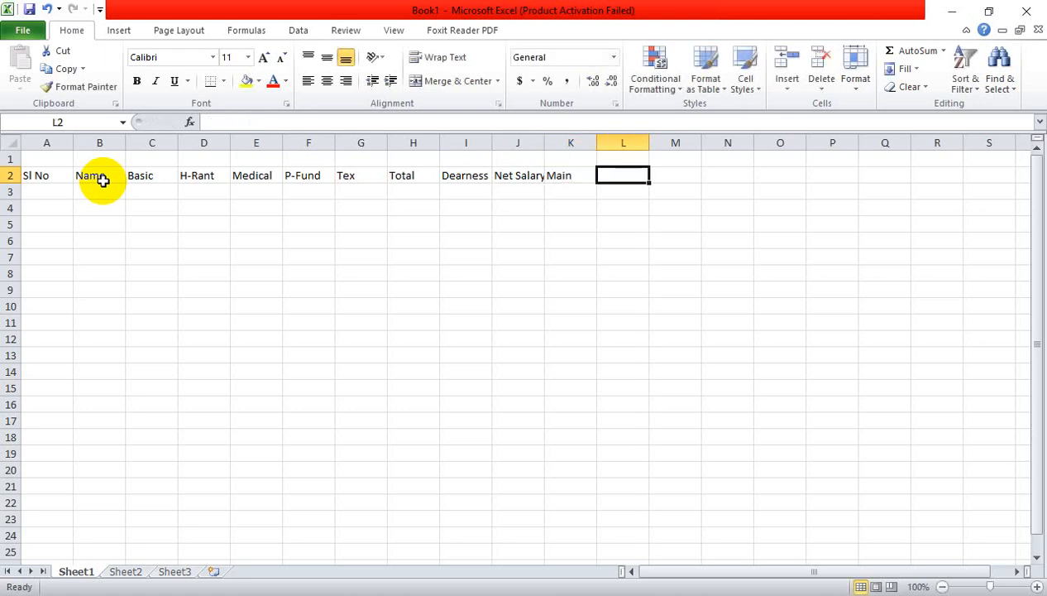
{"action": "type", "text": "Max"}
{"action": "key", "text": "BackSpace"}
{"action": "type", "text": "x"}
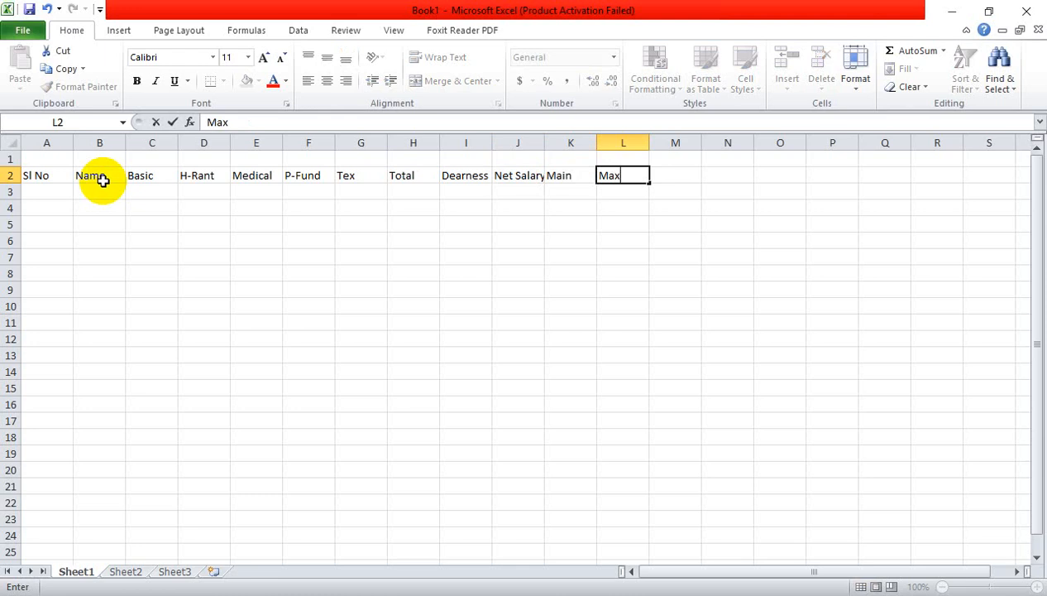
{"action": "left_click", "coordinate": [183, 239]}
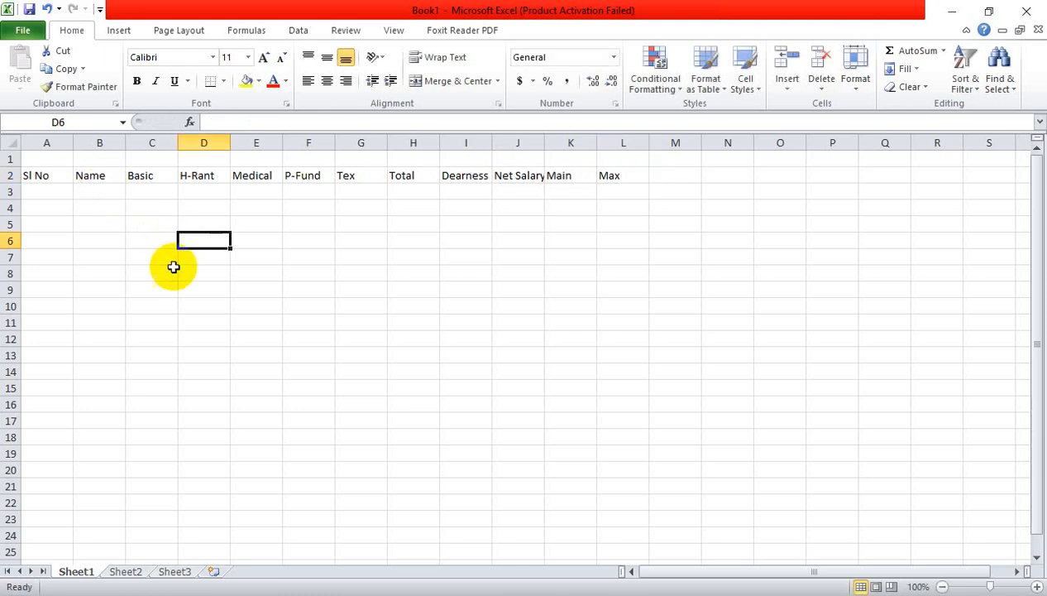
Step: Insert a blank row above row 1, moving the column headings down to row 3
{"action": "left_click", "coordinate": [37, 163]}
{"action": "left_click", "coordinate": [10, 159]}
{"action": "right_click", "coordinate": [11, 159]}
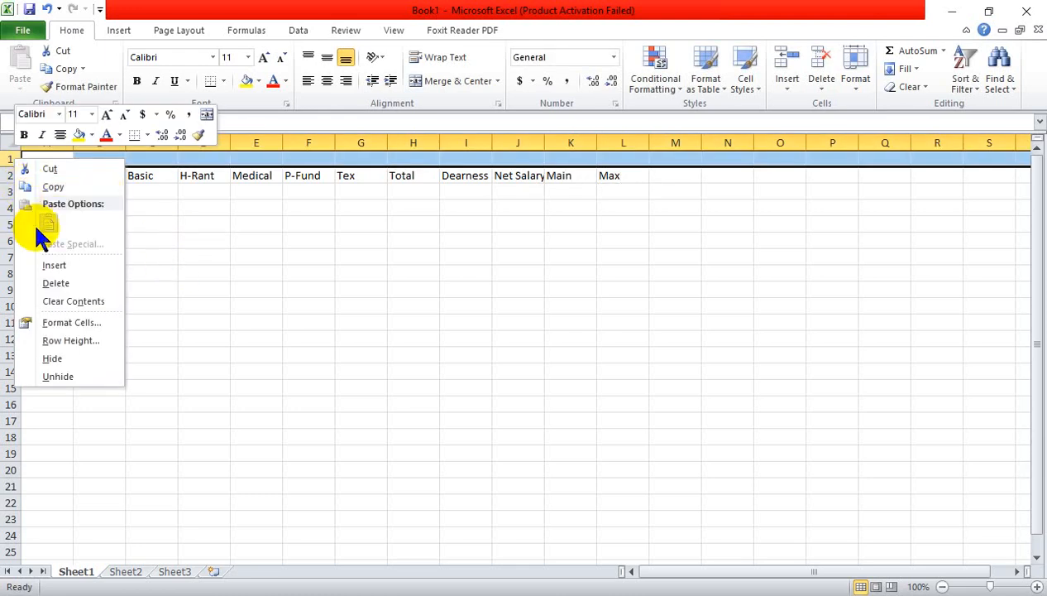
{"action": "left_click", "coordinate": [52, 264]}
{"action": "left_click", "coordinate": [275, 351]}
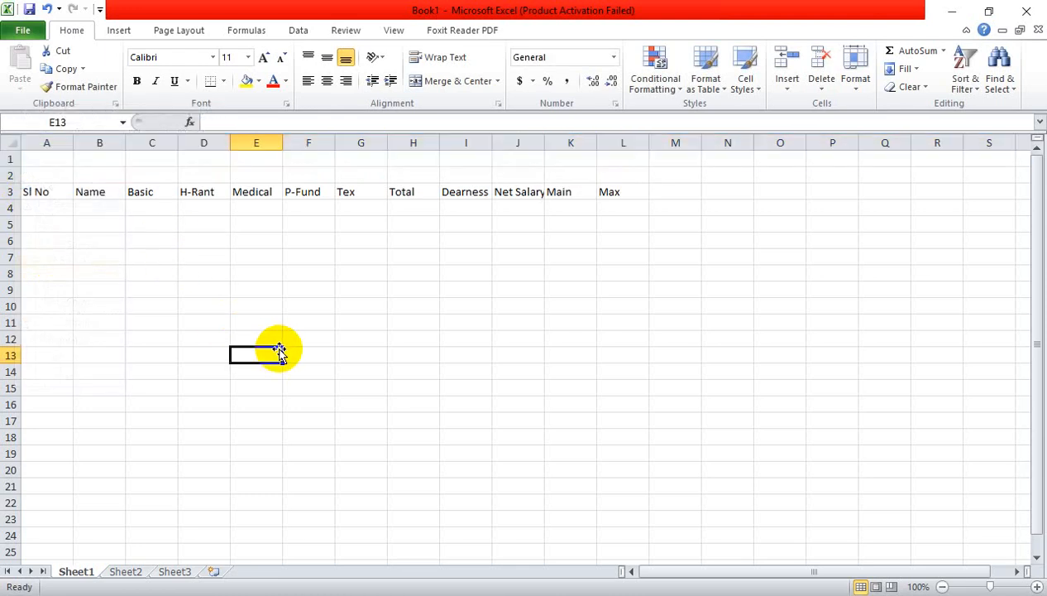
Step: Number the Sl No column from 1 to 5 in A4:A8 by entering 1 and 2 and filling the series down
{"action": "left_click", "coordinate": [42, 209]}
{"action": "type", "text": "1"}
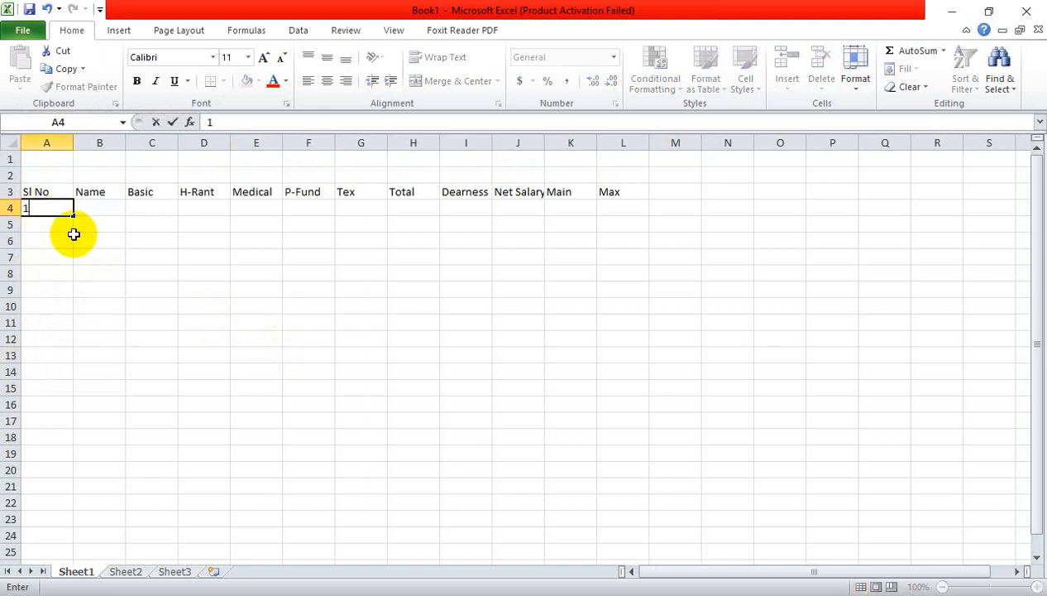
{"action": "key", "text": "Return"}
{"action": "type", "text": "2"}
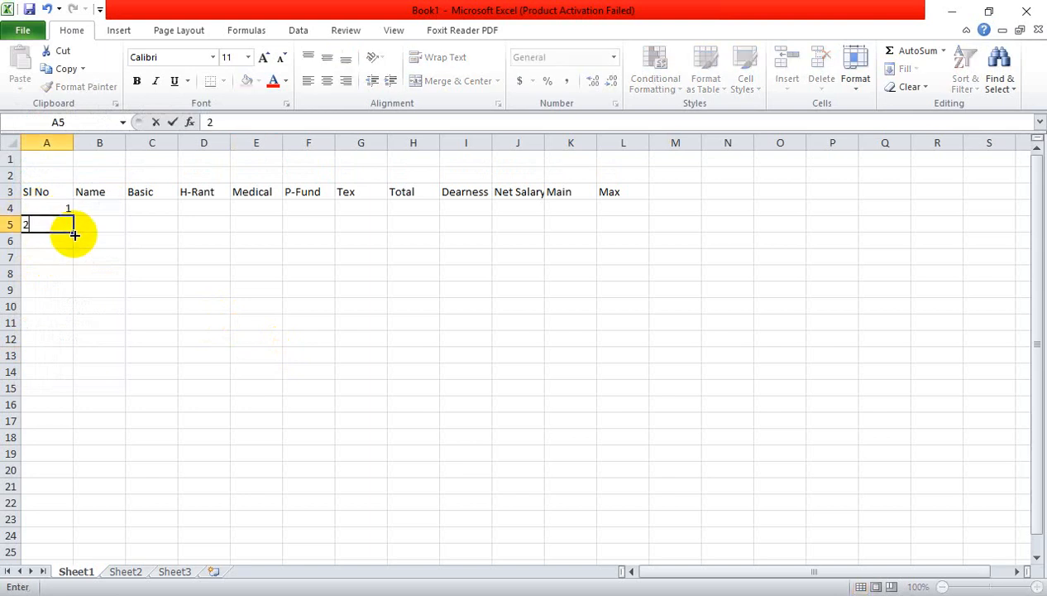
{"action": "left_click", "coordinate": [99, 257]}
{"action": "left_click_drag", "start_coordinate": [52, 208], "coordinate": [73, 273]}
{"action": "left_click", "coordinate": [152, 323]}
Step: Enter the employees' names for serial numbers 1 to 4 in the Name column, cells B4 to B7
{"action": "left_click", "coordinate": [88, 209]}
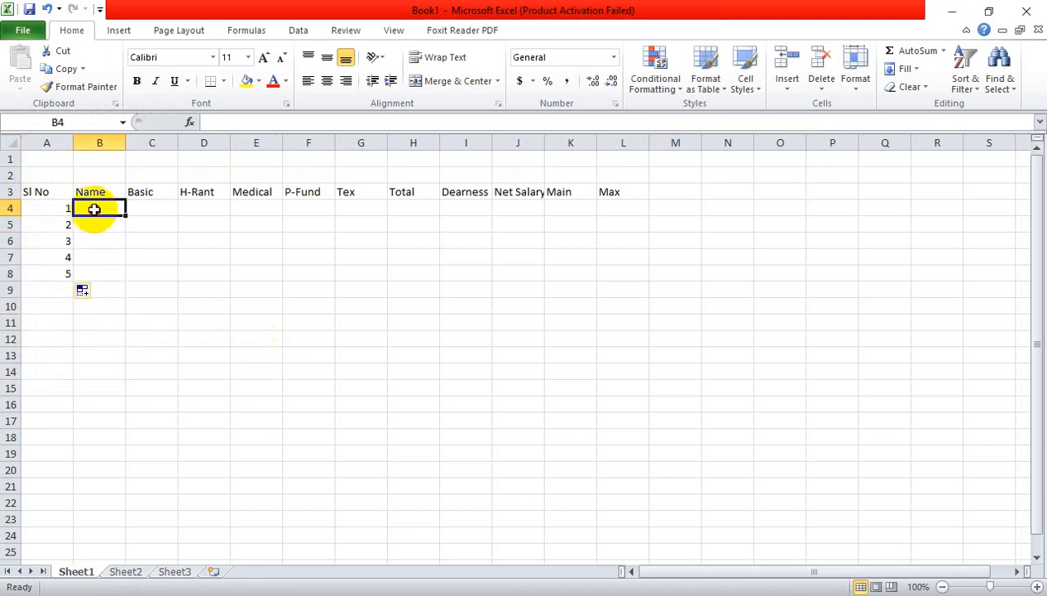
{"action": "type", "text": "Abul"}
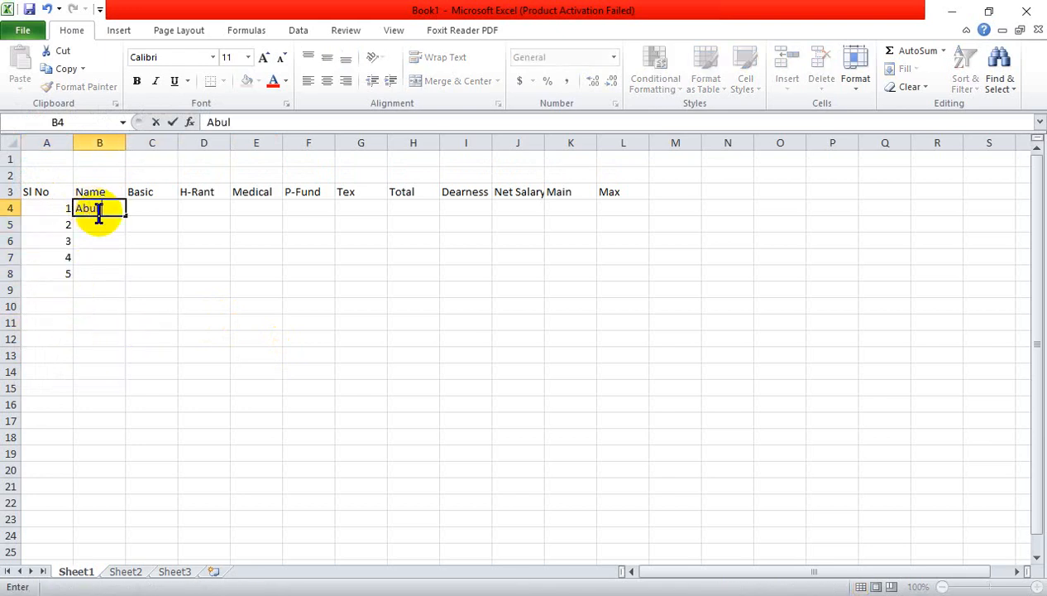
{"action": "key", "text": "Return"}
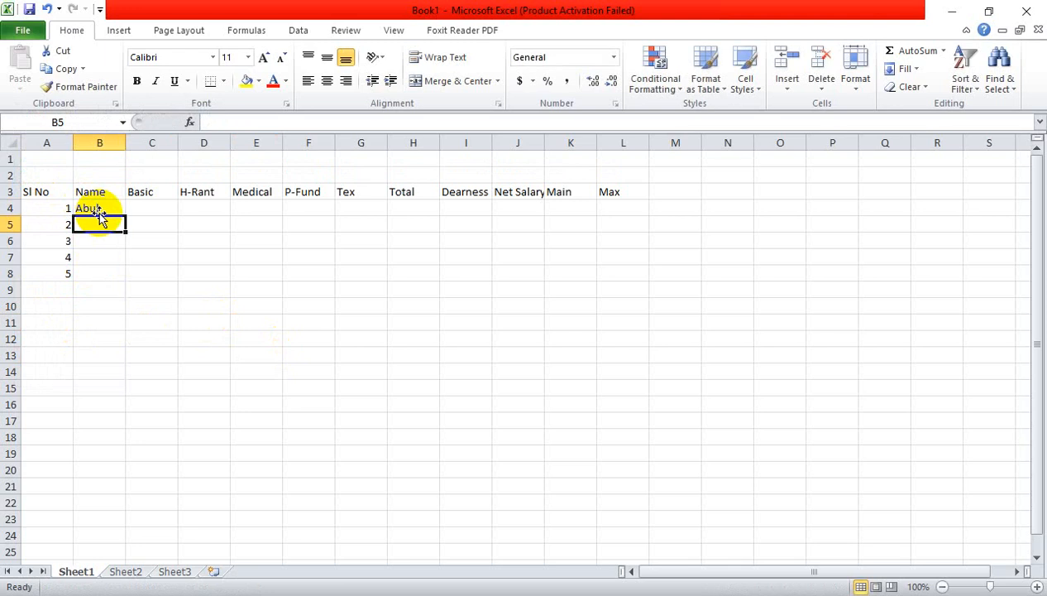
{"action": "type", "text": "Ba"}
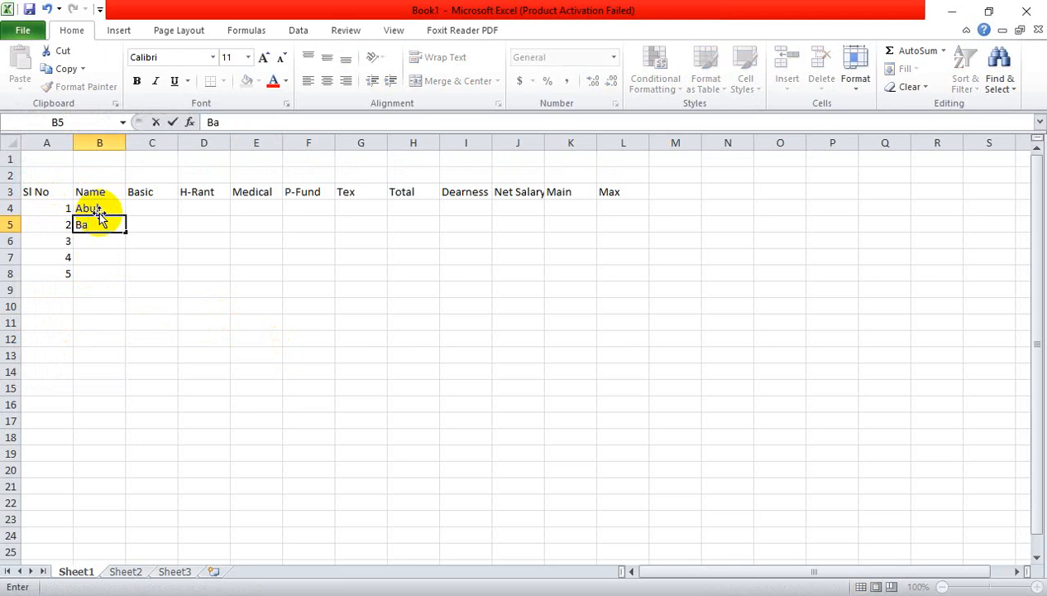
{"action": "type", "text": "bul"}
{"action": "key", "text": "Return"}
{"action": "type", "text": "Kabu"}
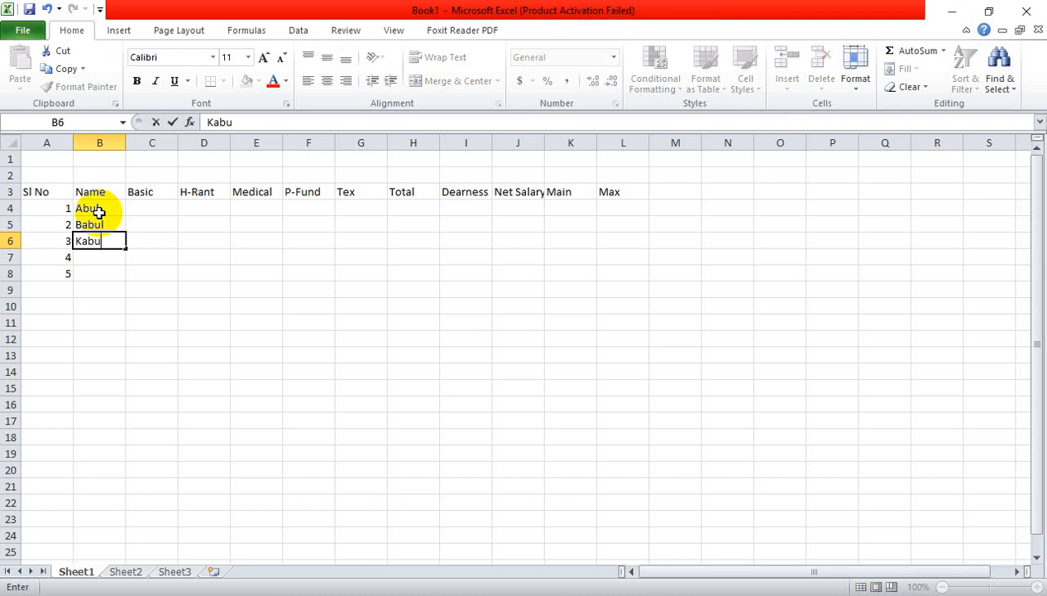
{"action": "type", "text": "l"}
{"action": "key", "text": "Return"}
{"action": "type", "text": "Habul"}
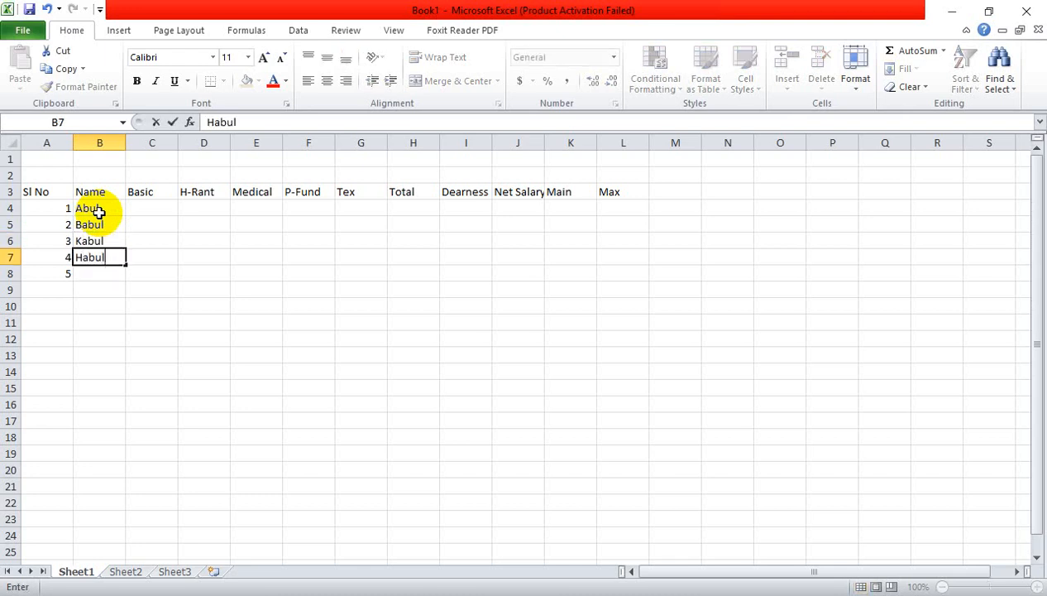
{"action": "key", "text": "Return"}
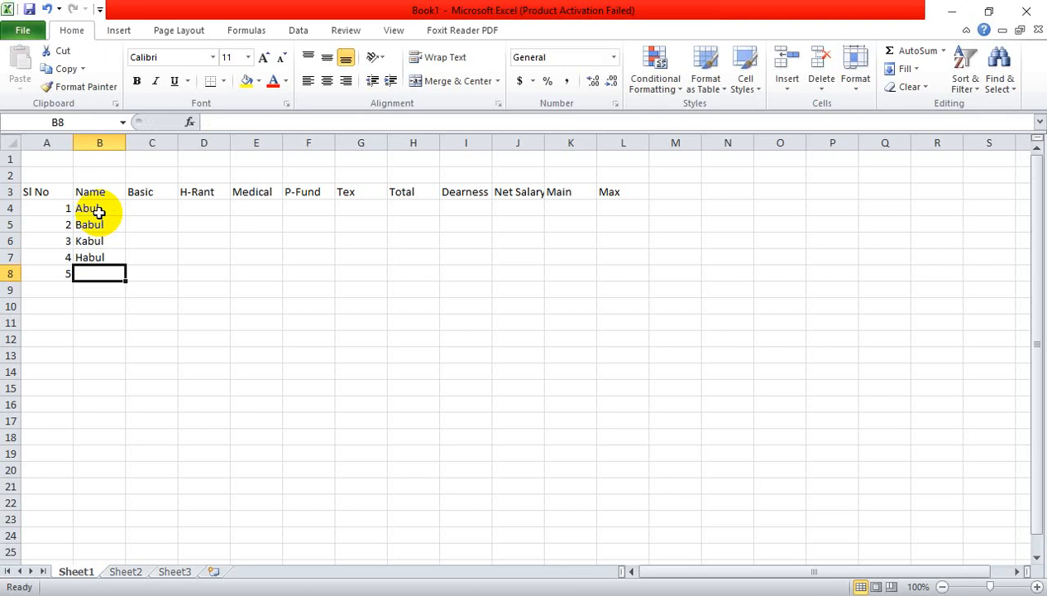
Step: Replace the fourth employee's name in B7 and enter the fifth employee's name in B8
{"action": "key", "text": "Up"}
{"action": "type", "text": "Jony"}
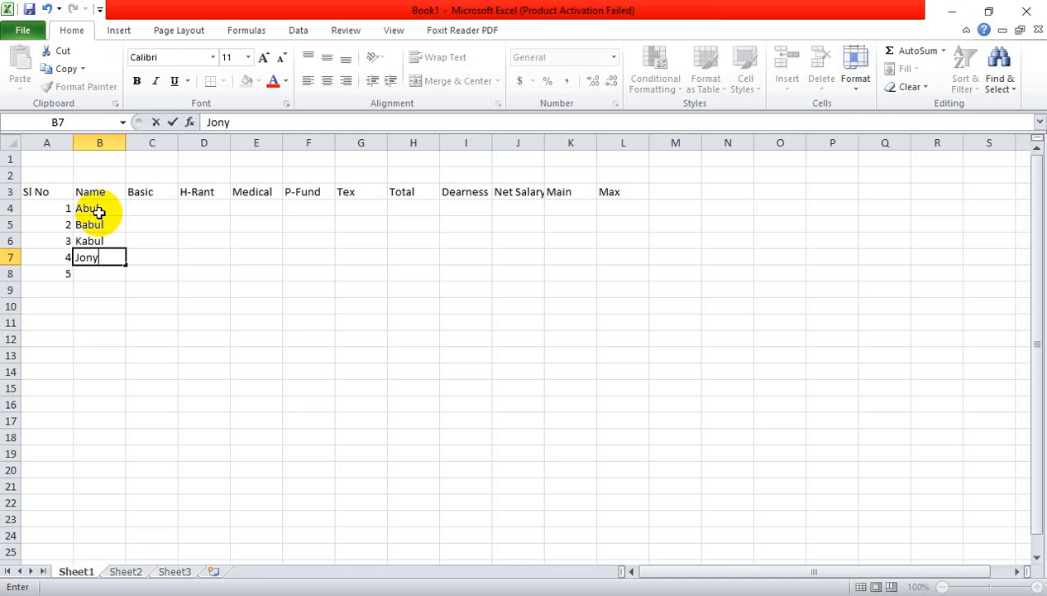
{"action": "key", "text": "Return"}
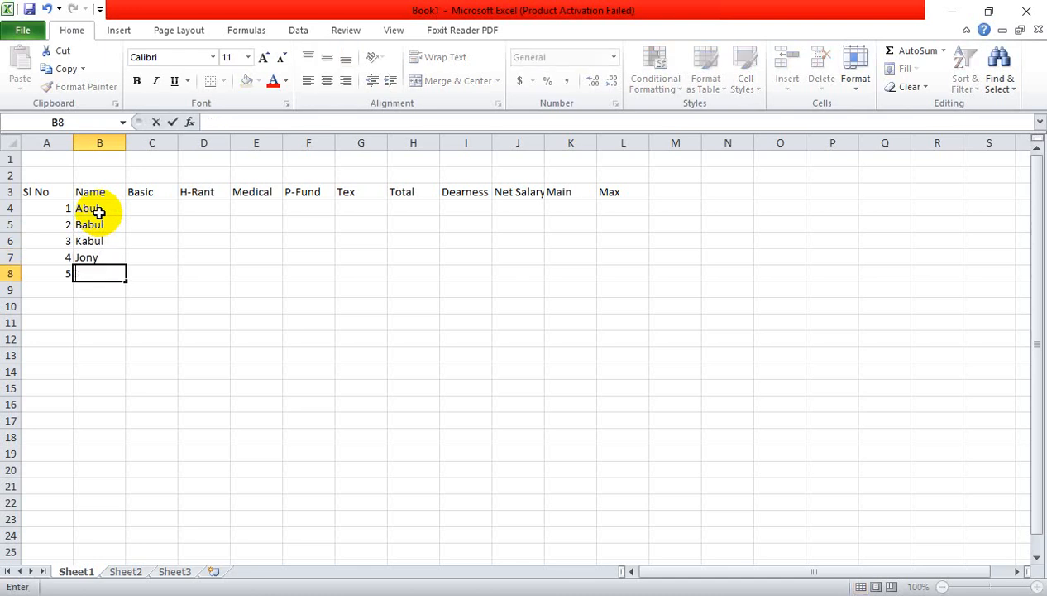
{"action": "type", "text": "Rony"}
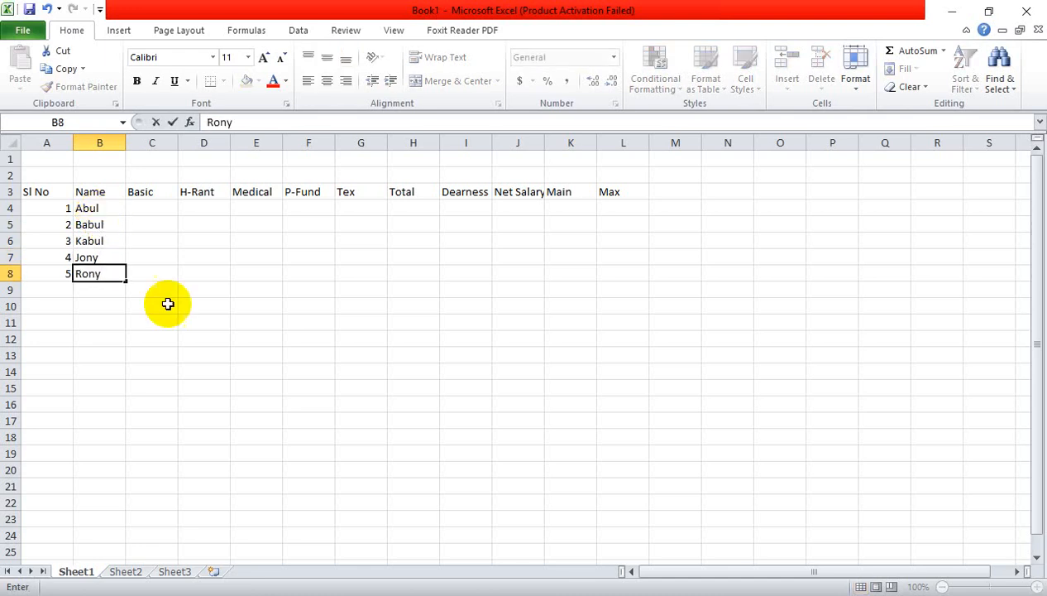
{"action": "left_click", "coordinate": [188, 321]}
Step: Enter the Basic salaries 15000, 12000, 8000, 4000 and 3500 in cells C4 to C8
{"action": "left_click", "coordinate": [153, 209]}
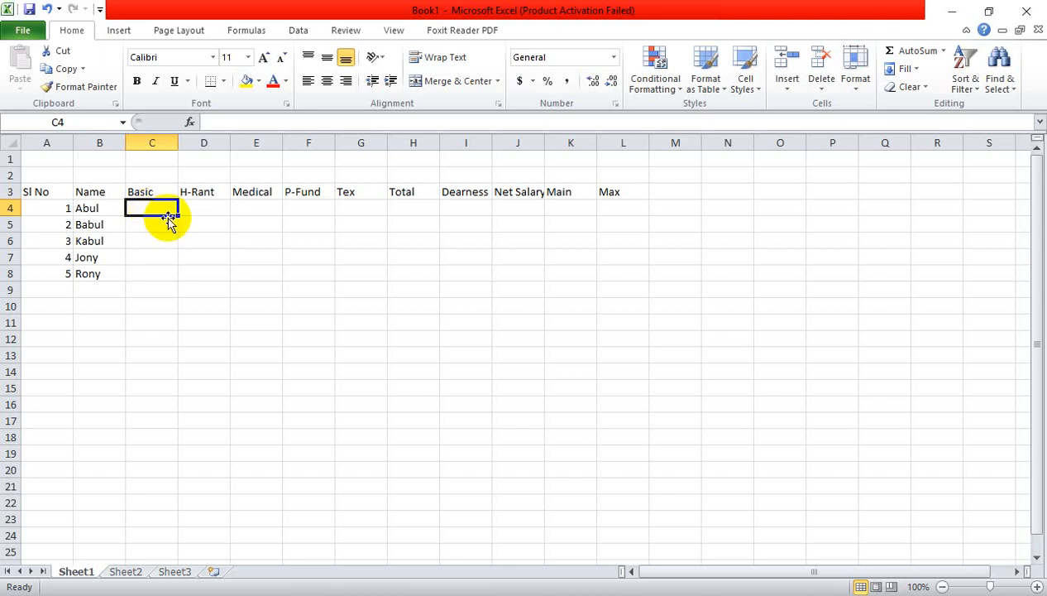
{"action": "type", "text": "4"}
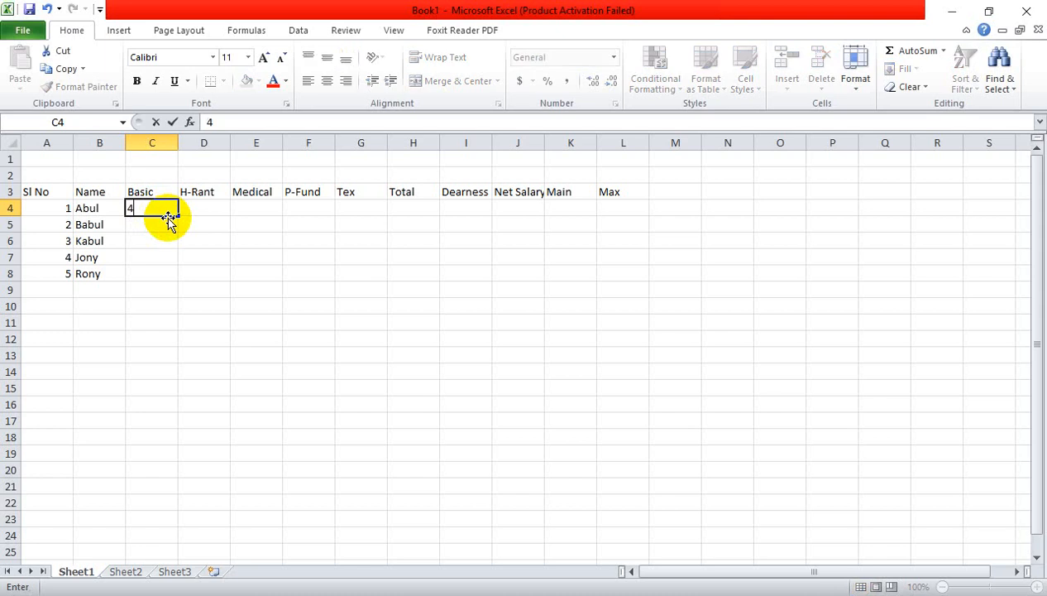
{"action": "key", "text": "BackSpace"}
{"action": "type", "text": "15000"}
{"action": "key", "text": "Return"}
{"action": "type", "text": "12000"}
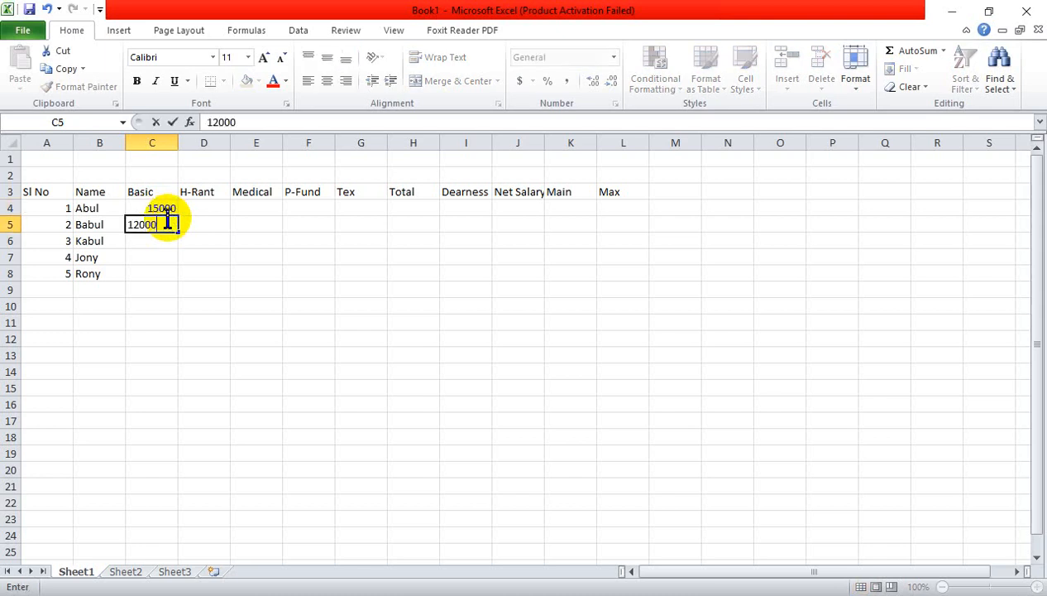
{"action": "key", "text": "Return"}
{"action": "type", "text": "8000"}
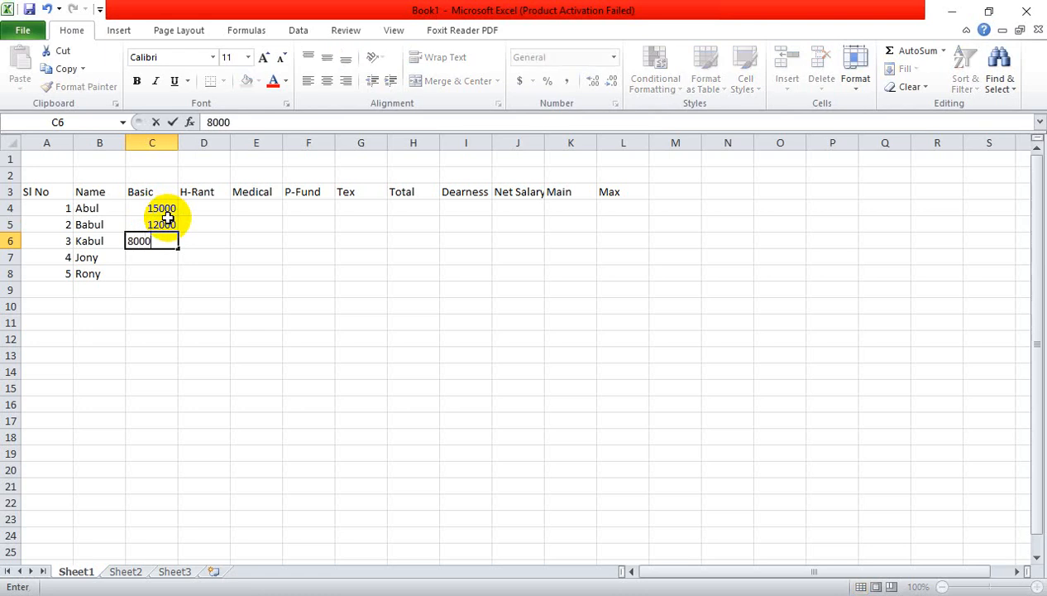
{"action": "key", "text": "Return"}
{"action": "type", "text": "4000"}
{"action": "key", "text": "Return"}
{"action": "type", "text": "3500"}
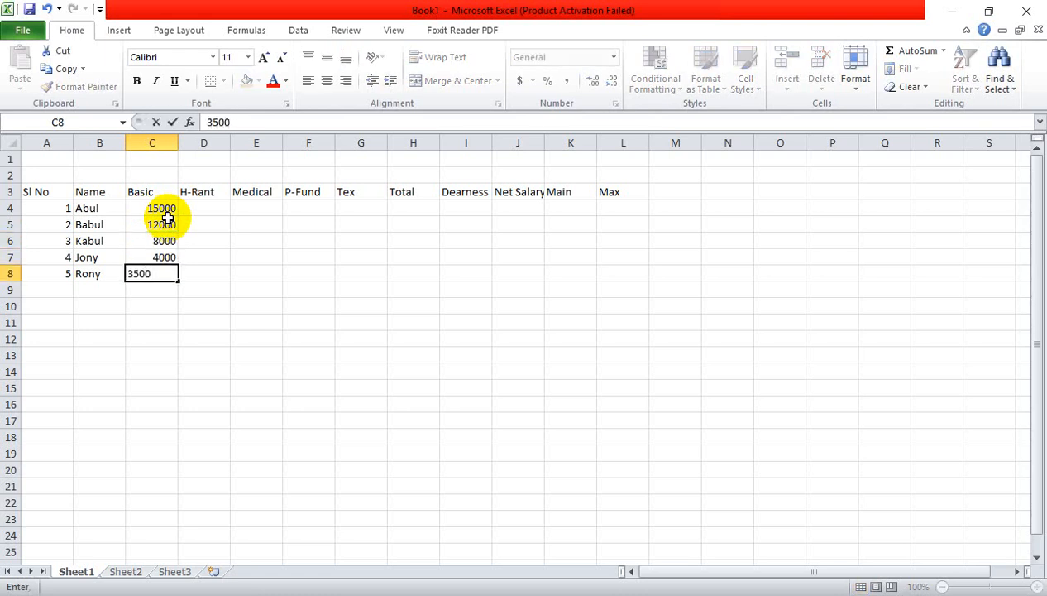
{"action": "left_click", "coordinate": [258, 420]}
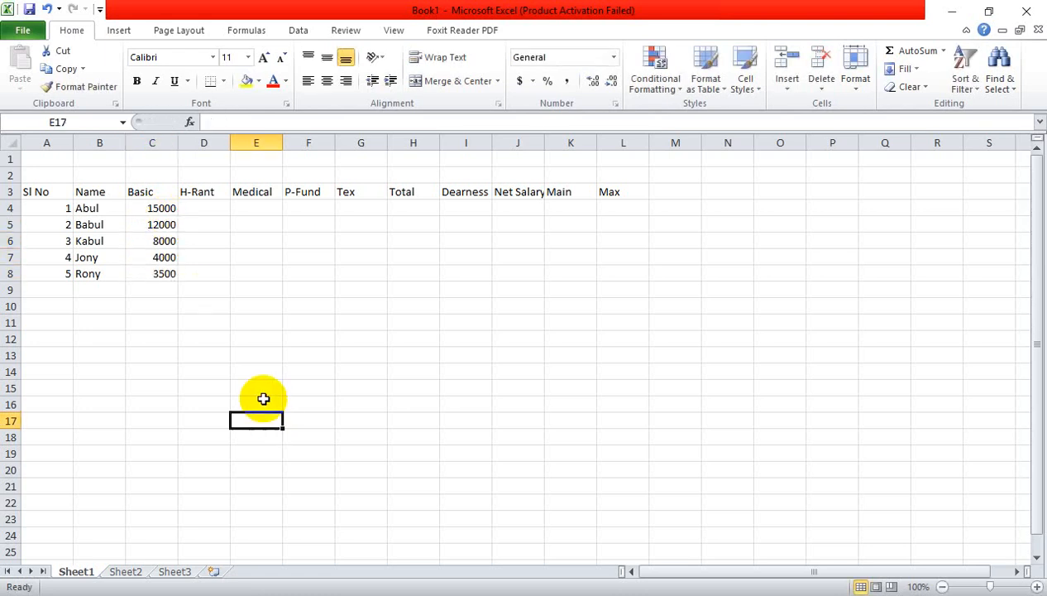
Step: Start a formula in D4, the first employee's H-Rant cell
{"action": "left_click", "coordinate": [225, 206]}
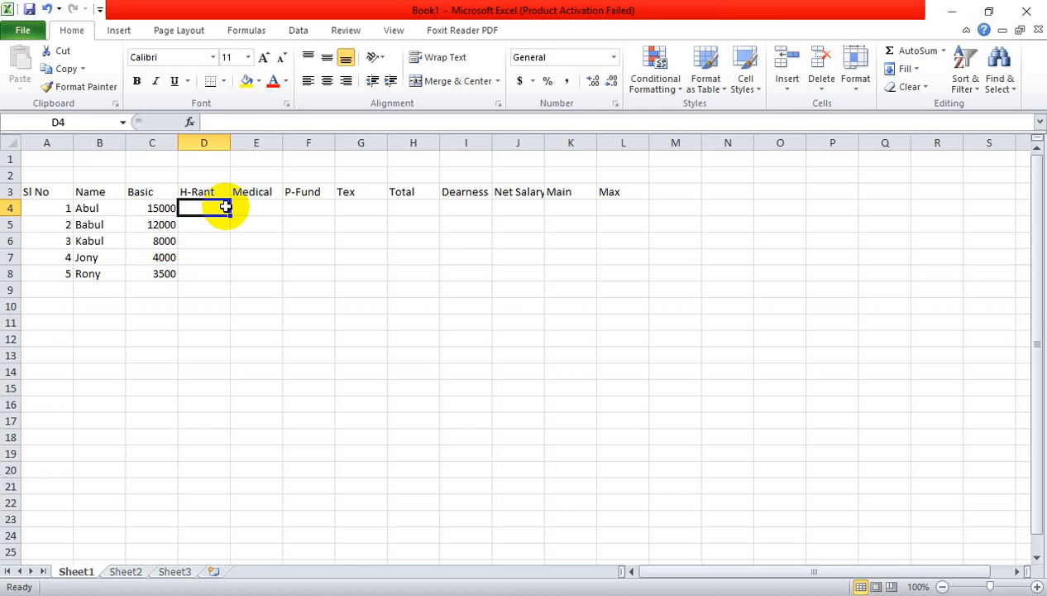
{"action": "type", "text": "="}
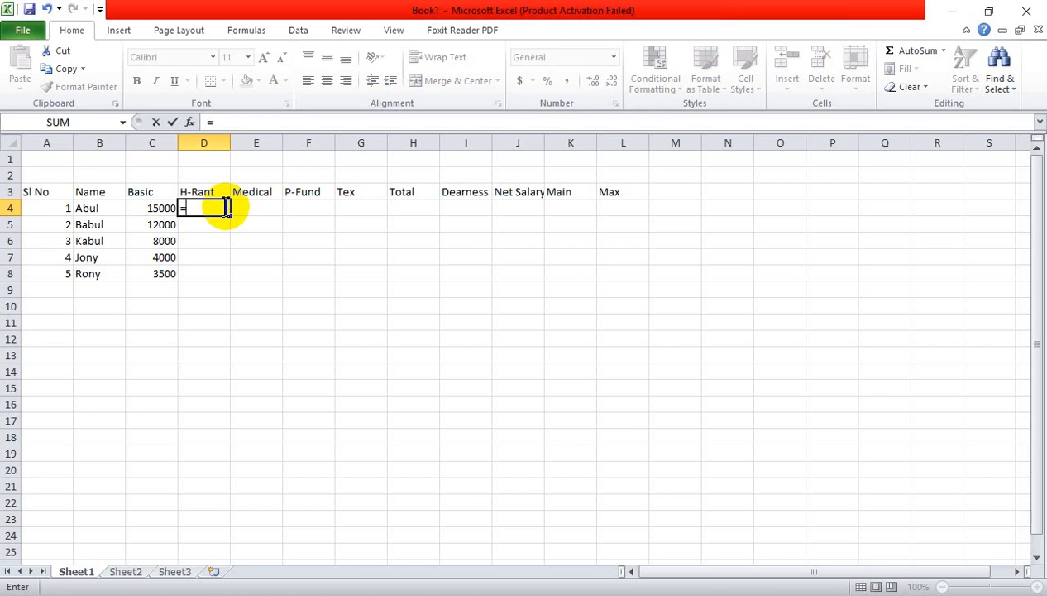
{"action": "type", "text": "("}
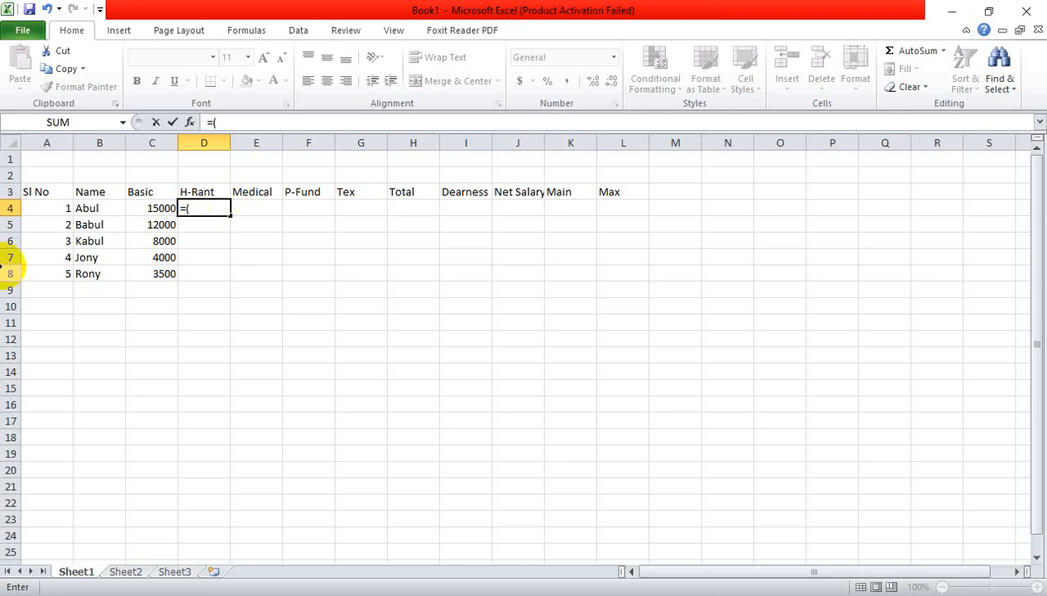
{"action": "left_click", "coordinate": [159, 209]}
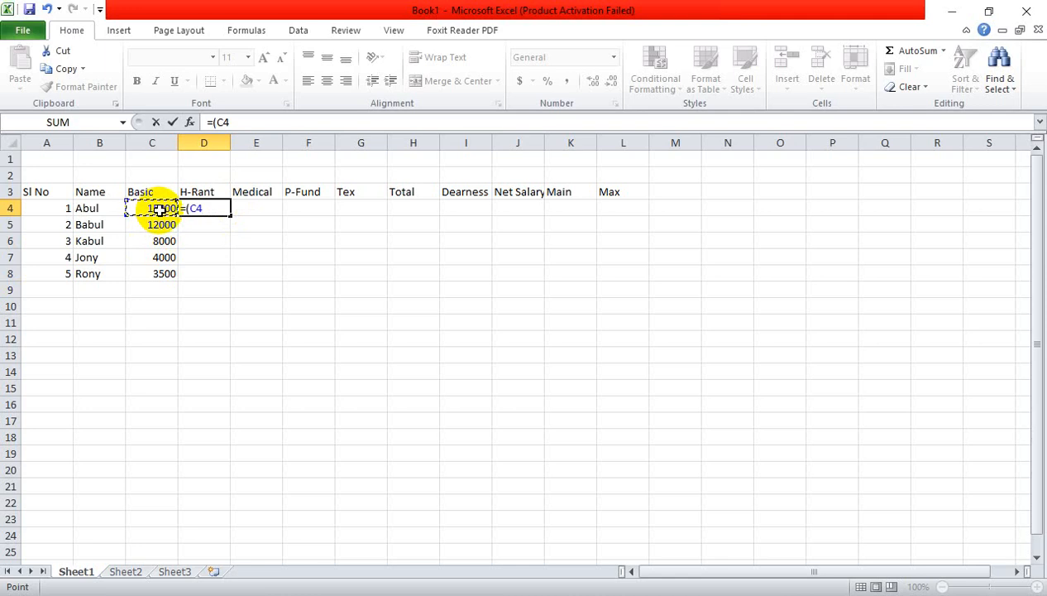
{"action": "key", "text": "BackSpace"}
{"action": "key", "text": "BackSpace"}
{"action": "key", "text": "BackSpace"}
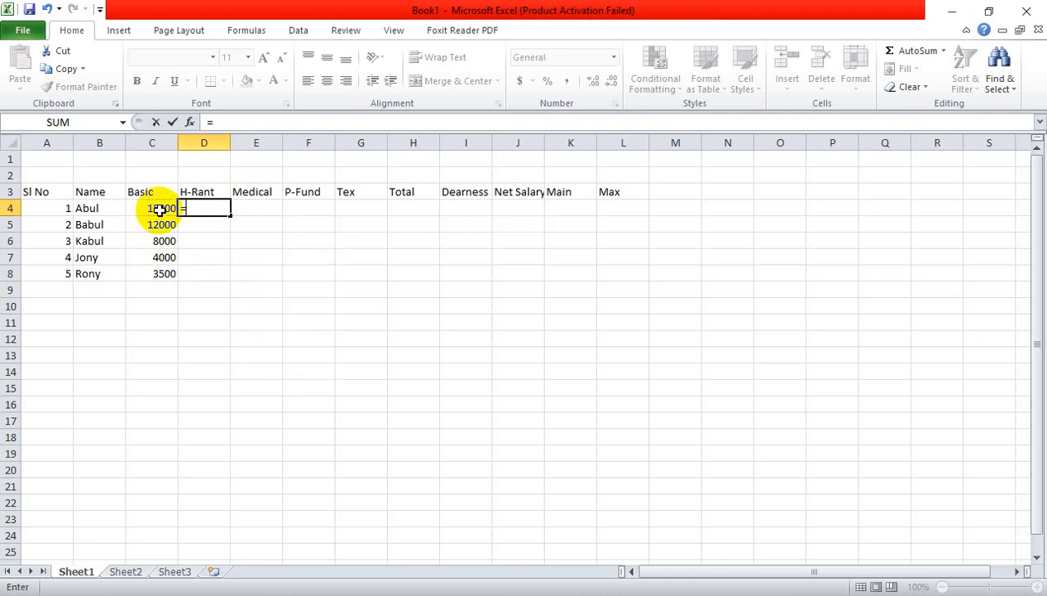
Step: Build an IF in D4 that tests C4>=6000 and begins its true result with C4 multiplied
{"action": "type", "text": "if("}
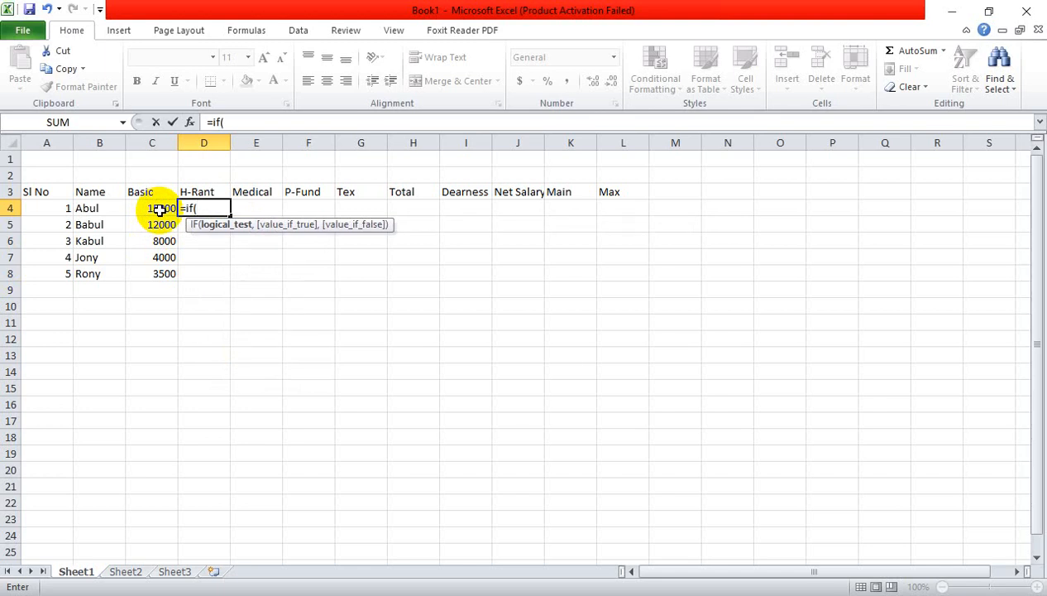
{"action": "left_click", "coordinate": [153, 209]}
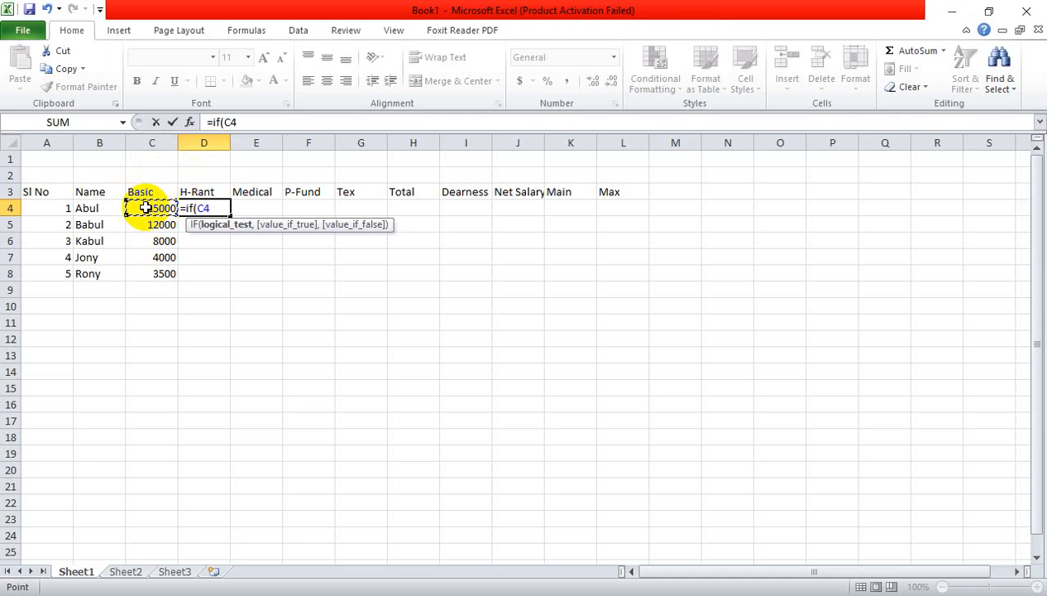
{"action": "type", "text": ">=6000"}
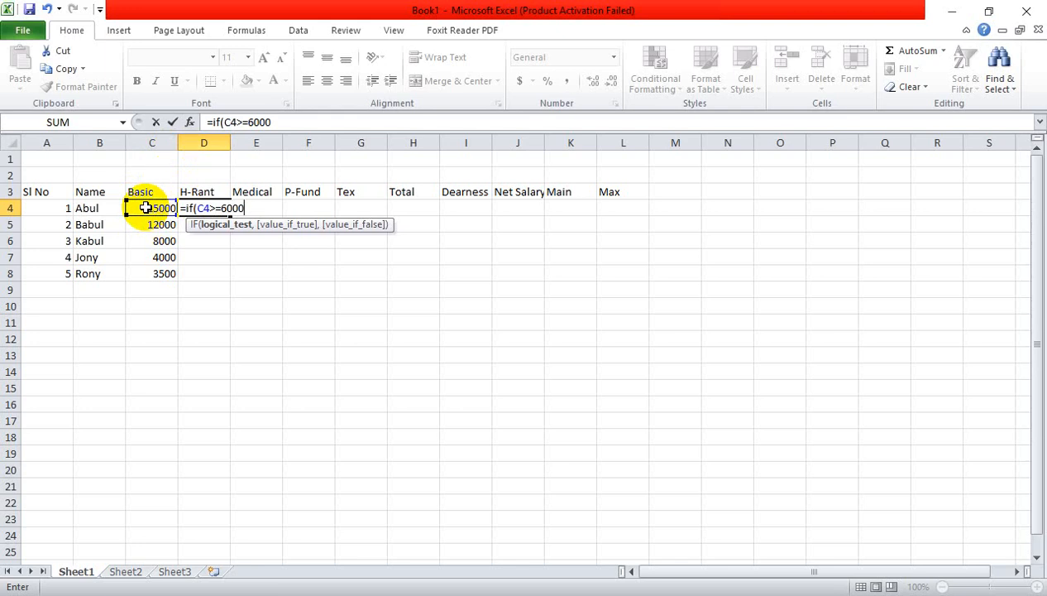
{"action": "type", "text": ","}
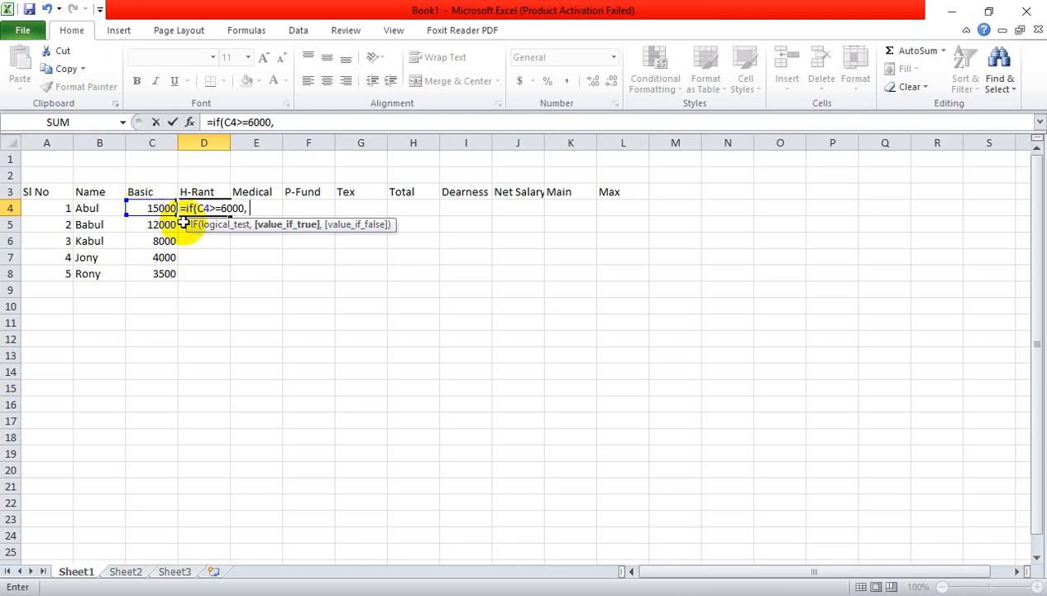
{"action": "left_click", "coordinate": [152, 208]}
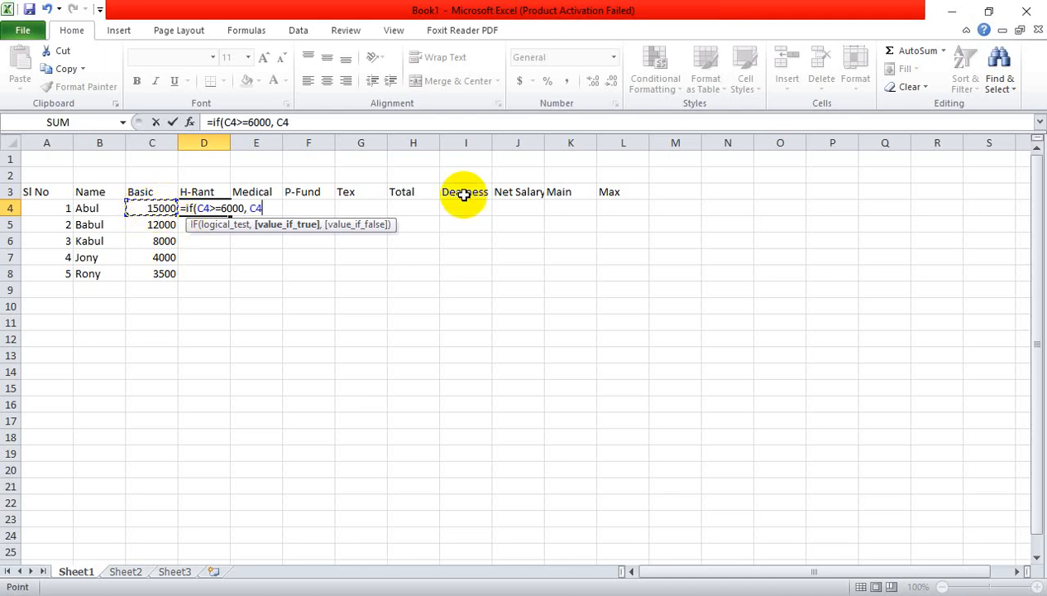
{"action": "type", "text": "*"}
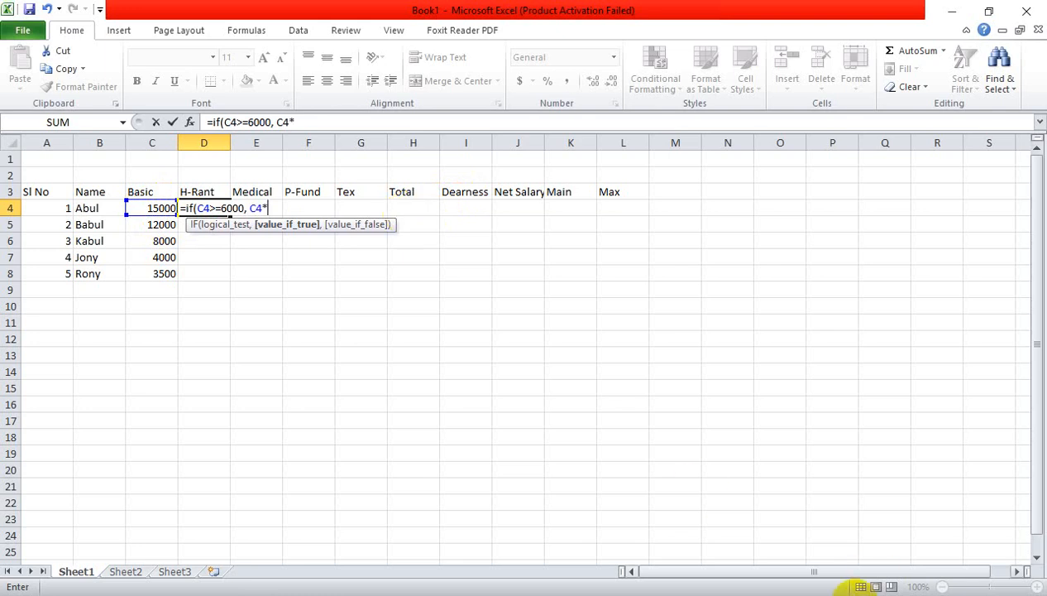
{"action": "left_click", "coordinate": [883, 595]}
{"action": "left_click", "coordinate": [878, 544]}
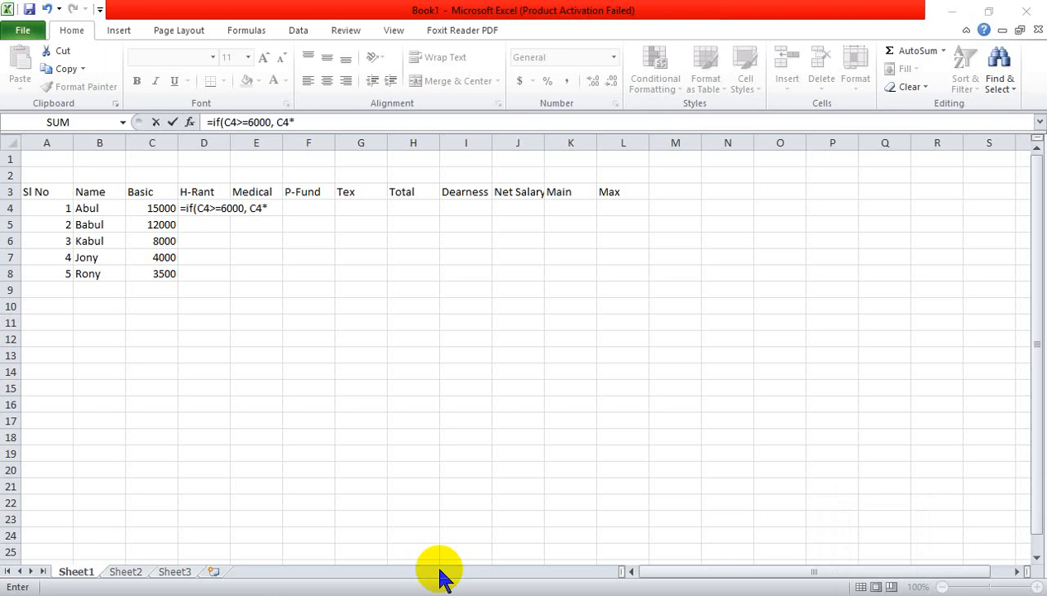
{"action": "left_click", "coordinate": [318, 118]}
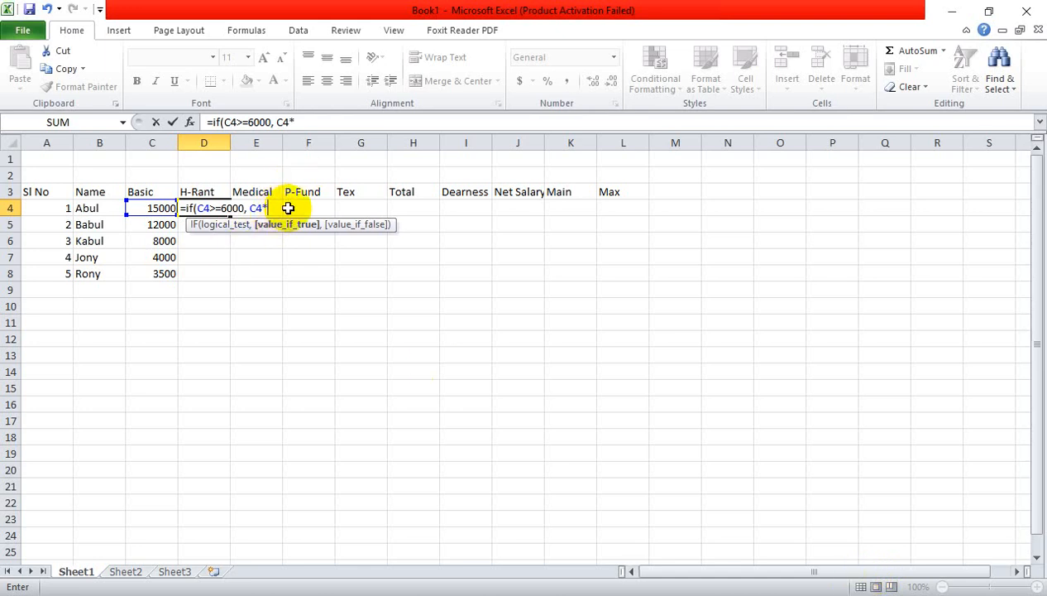
Step: Complete the true result as C4*50% and open a nested IF as the false result
{"action": "type", "text": "50%"}
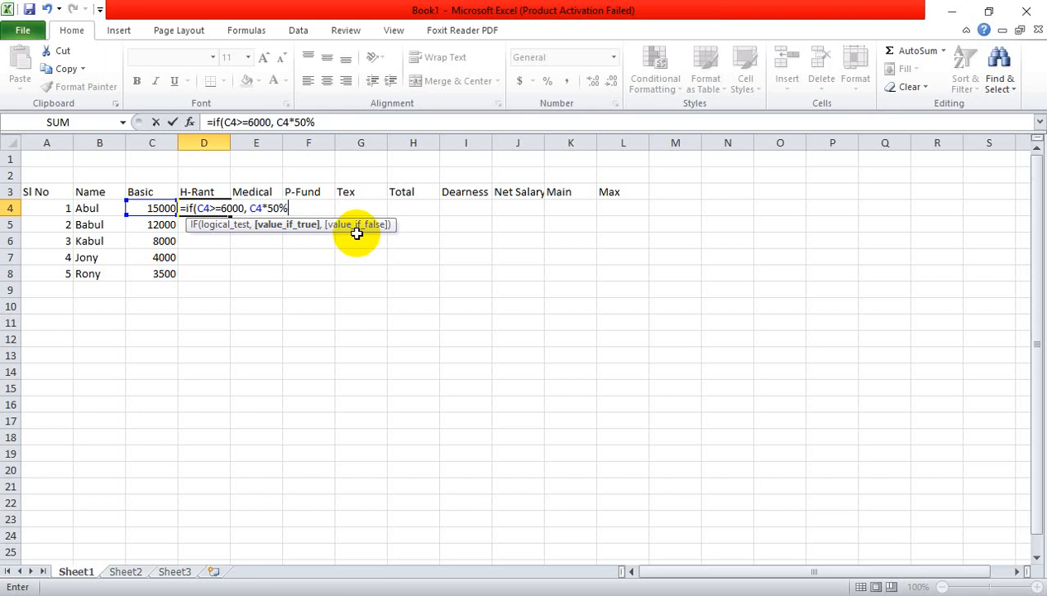
{"action": "type", "text": ","}
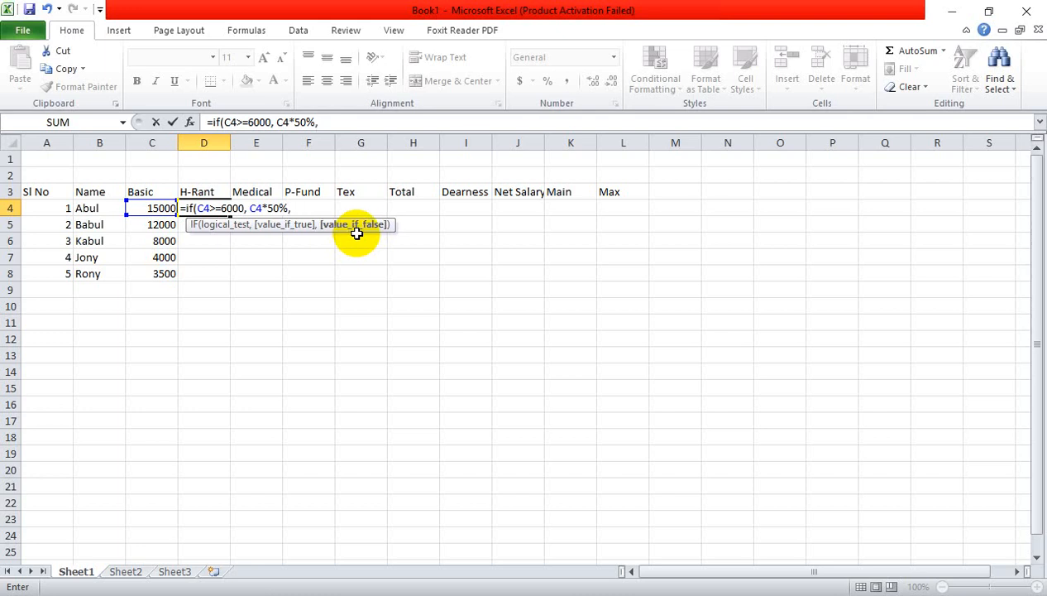
{"action": "type", "text": " if("}
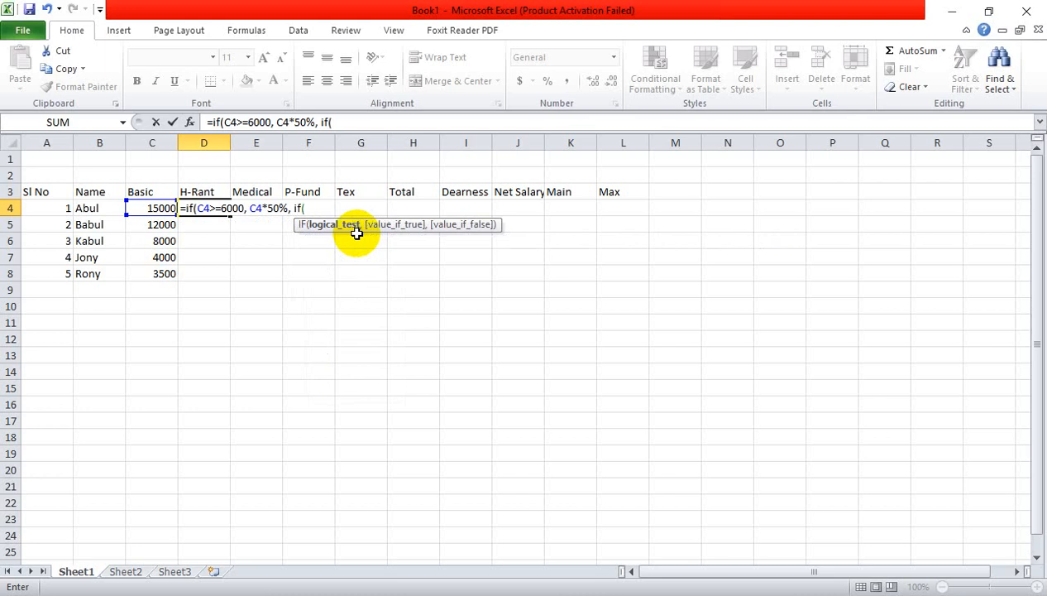
{"action": "type", "text": "6000"}
{"action": "key", "text": "BackSpace"}
{"action": "key", "text": "BackSpace"}
{"action": "key", "text": "BackSpace"}
{"action": "key", "text": "BackSpace"}
Step: Complete the nested IF with the test C4<6000 and the result C4*60%, and enter the formula in D4
{"action": "left_click", "coordinate": [163, 208]}
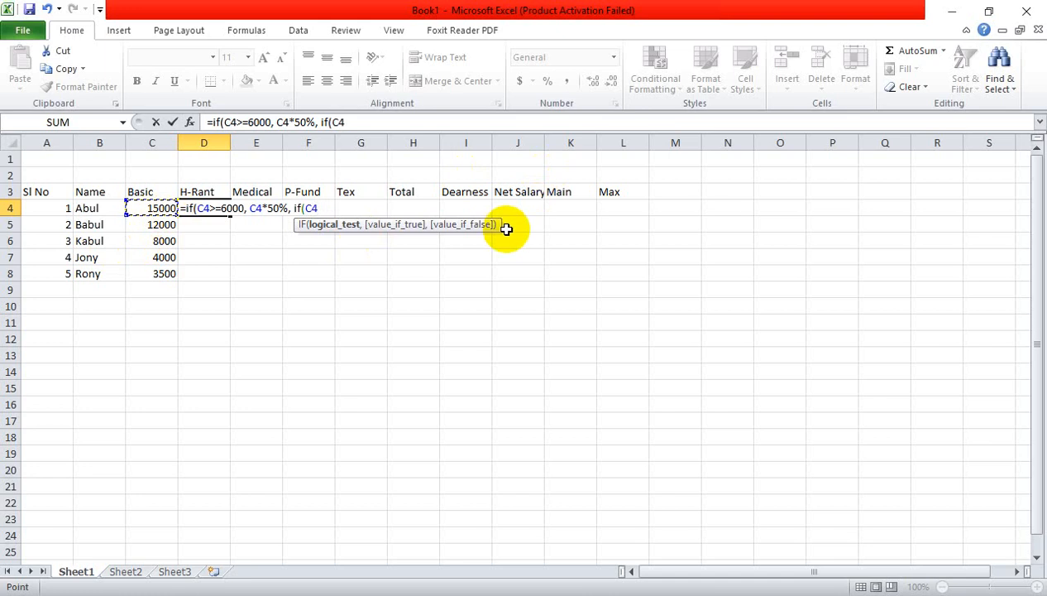
{"action": "type", "text": "<6000"}
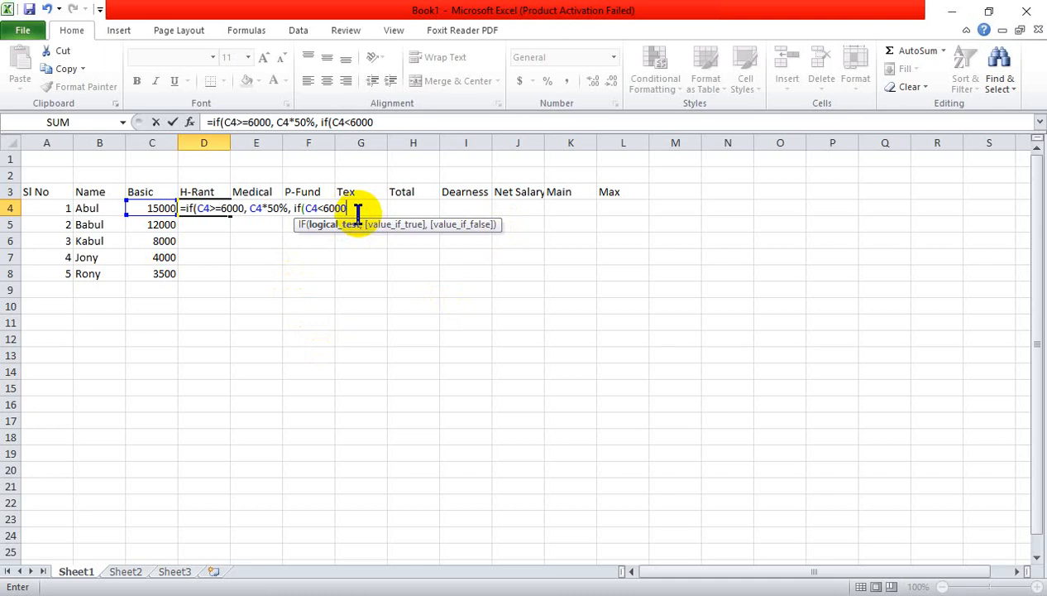
{"action": "type", "text": ","}
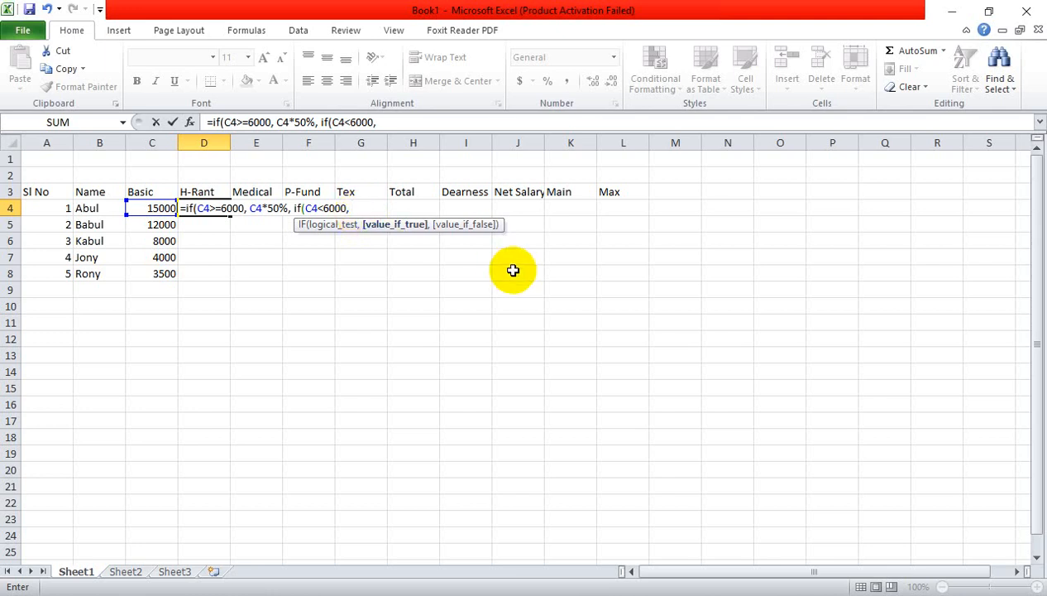
{"action": "type", "text": "c$"}
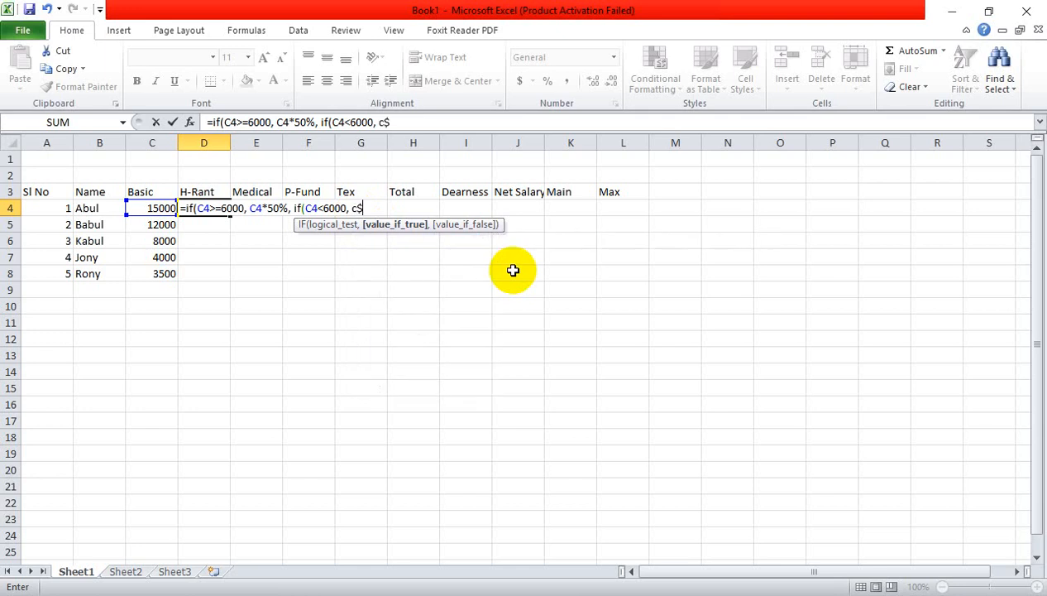
{"action": "key", "text": "BackSpace"}
{"action": "type", "text": "4*60"}
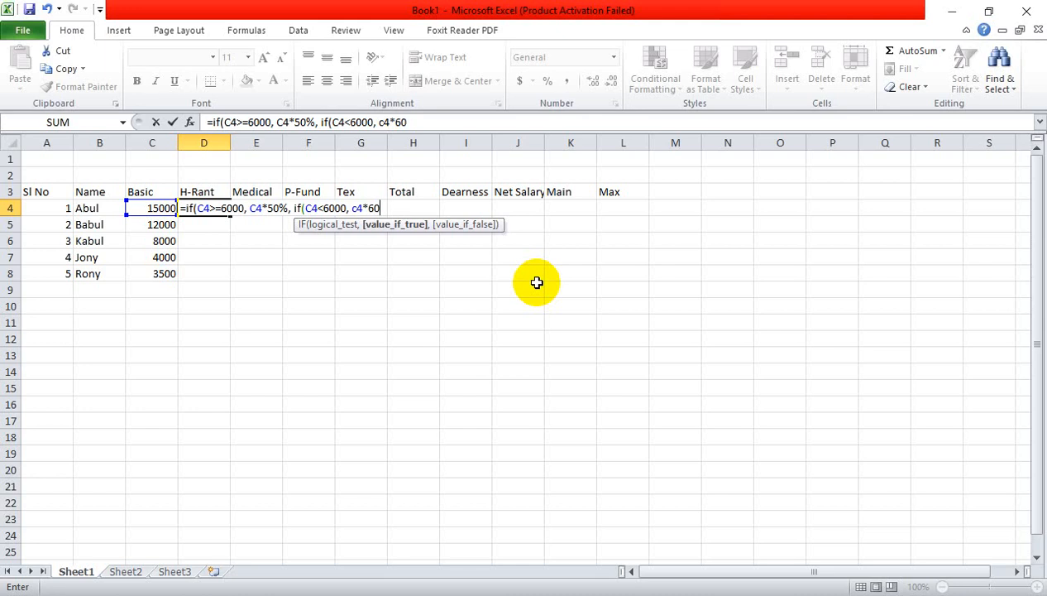
{"action": "type", "text": "%)"}
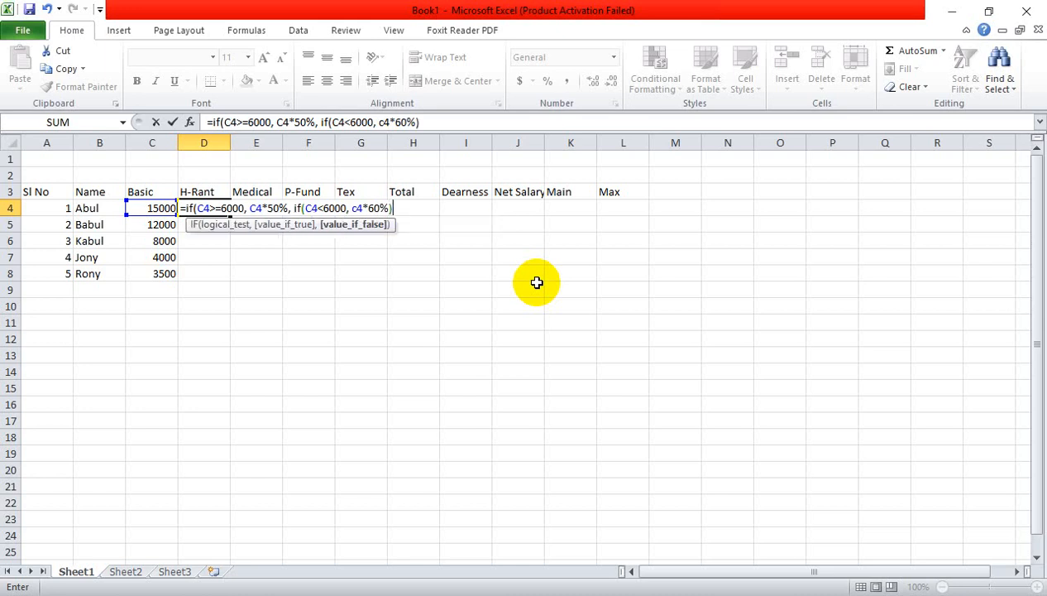
{"action": "type", "text": ")"}
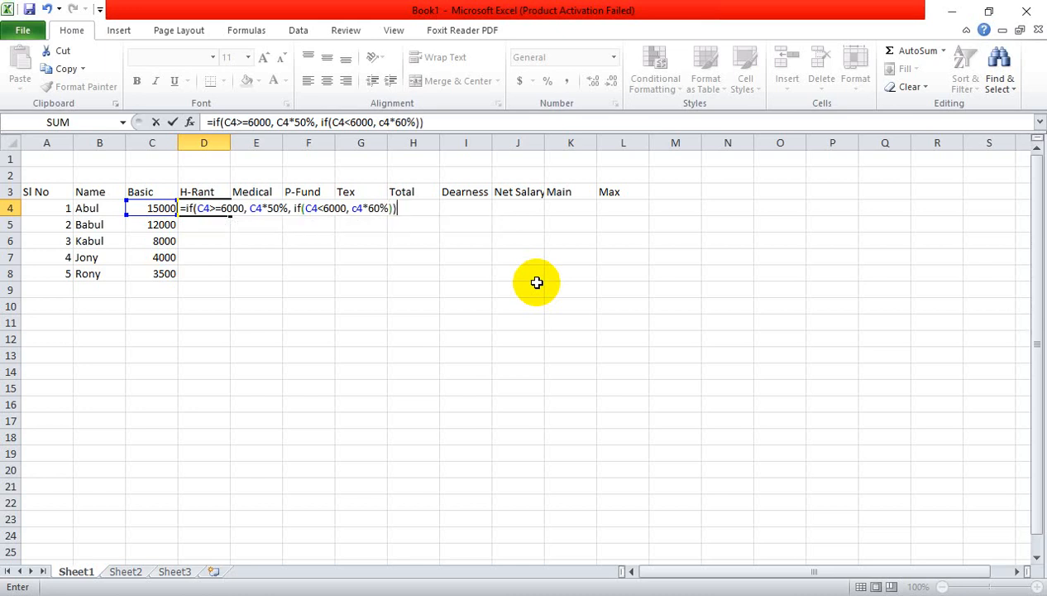
{"action": "key", "text": "Return"}
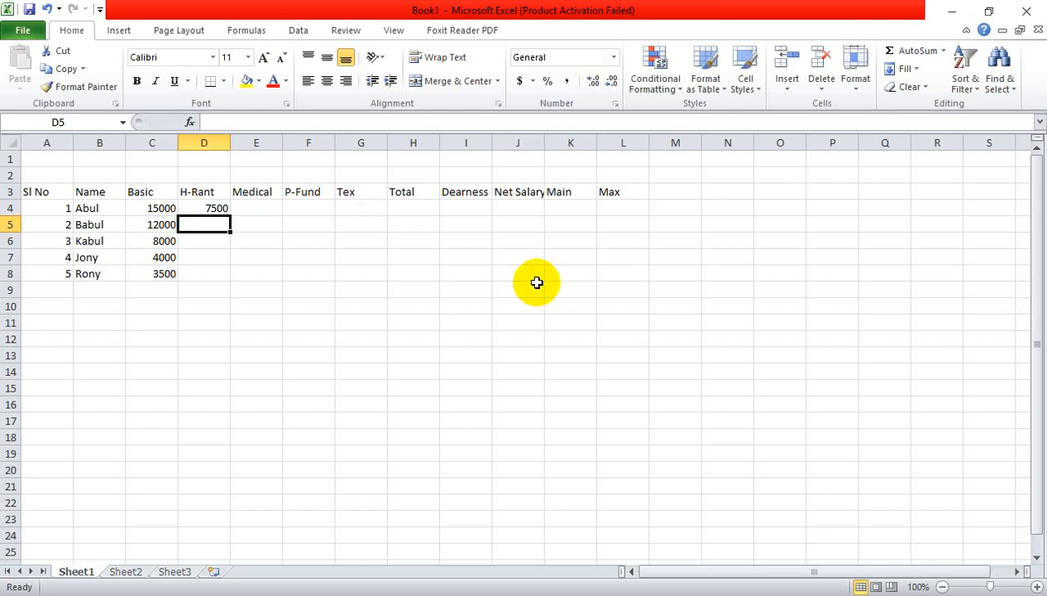
Step: Fill the H-Rant formula from D4 down to D8
{"action": "left_click", "coordinate": [207, 209]}
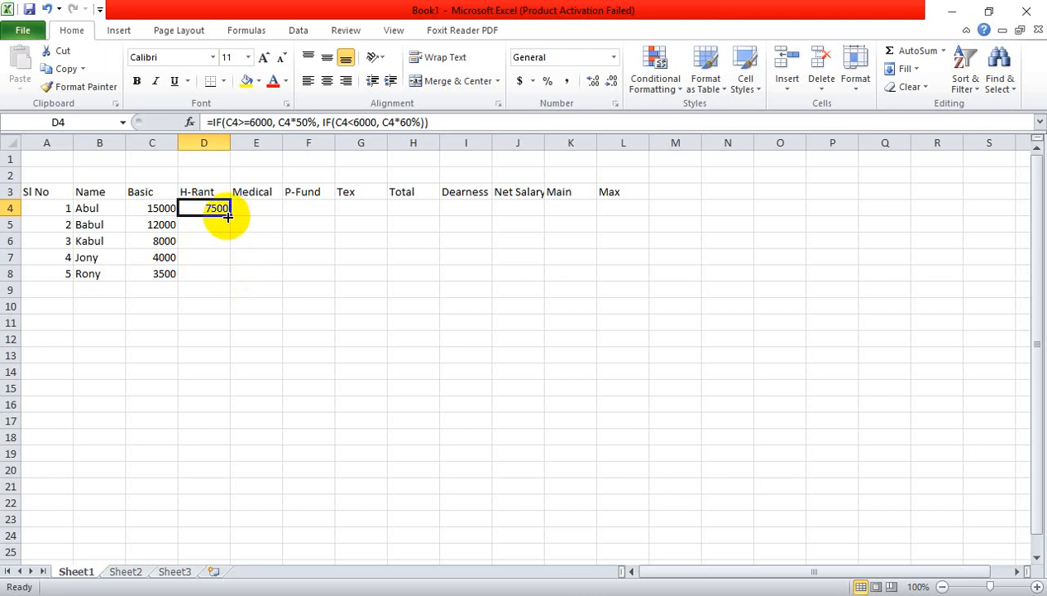
{"action": "left_click_drag", "start_coordinate": [231, 215], "coordinate": [228, 279]}
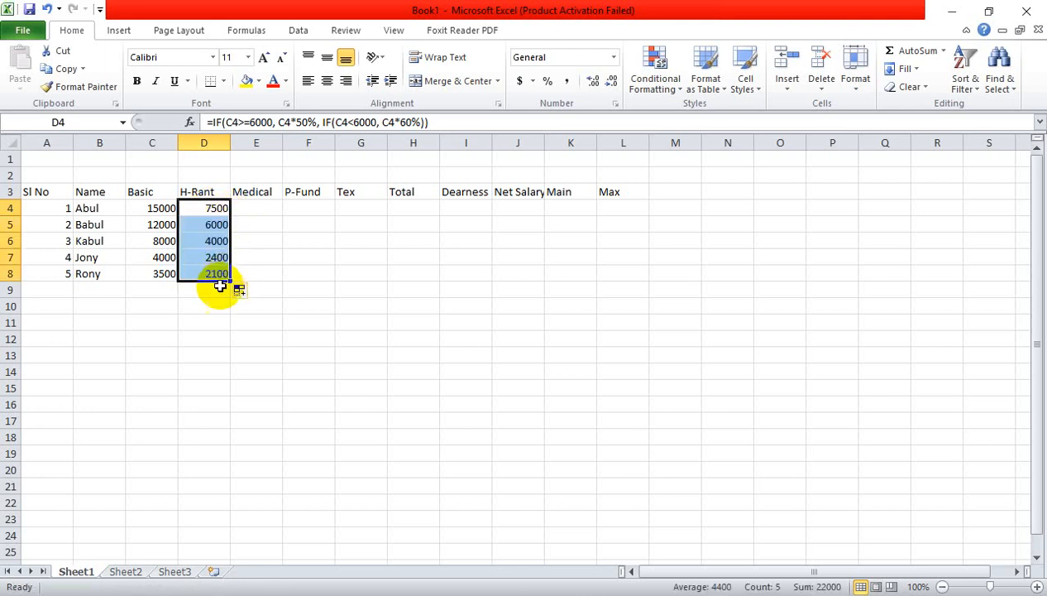
{"action": "left_click", "coordinate": [184, 302]}
{"action": "left_click", "coordinate": [155, 258]}
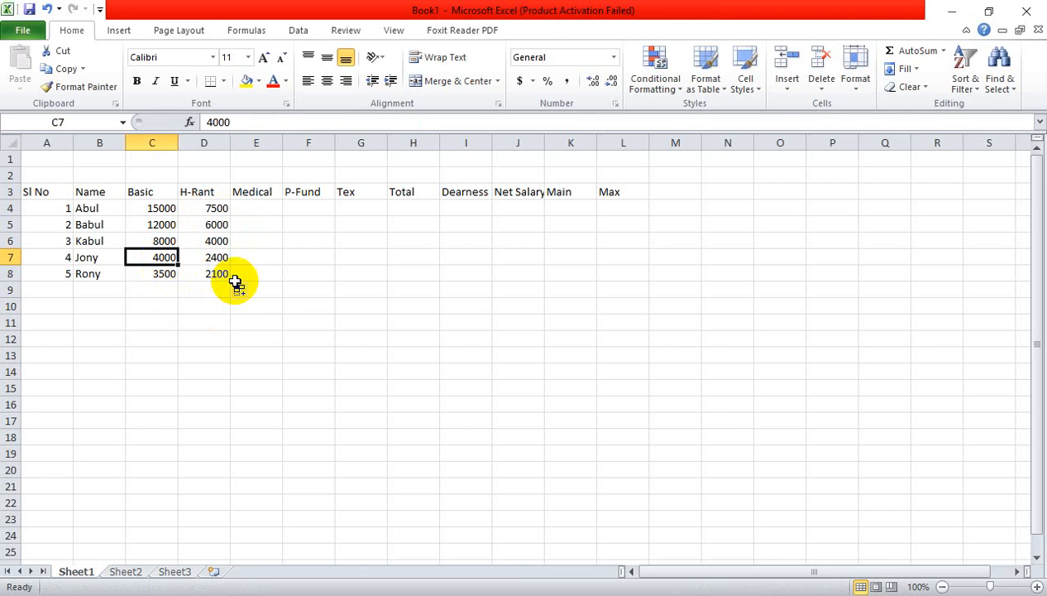
Step: Set the fifth employee's Basic salary in C8 to 6000 and check the H-Rant formula in D8
{"action": "left_click", "coordinate": [167, 275]}
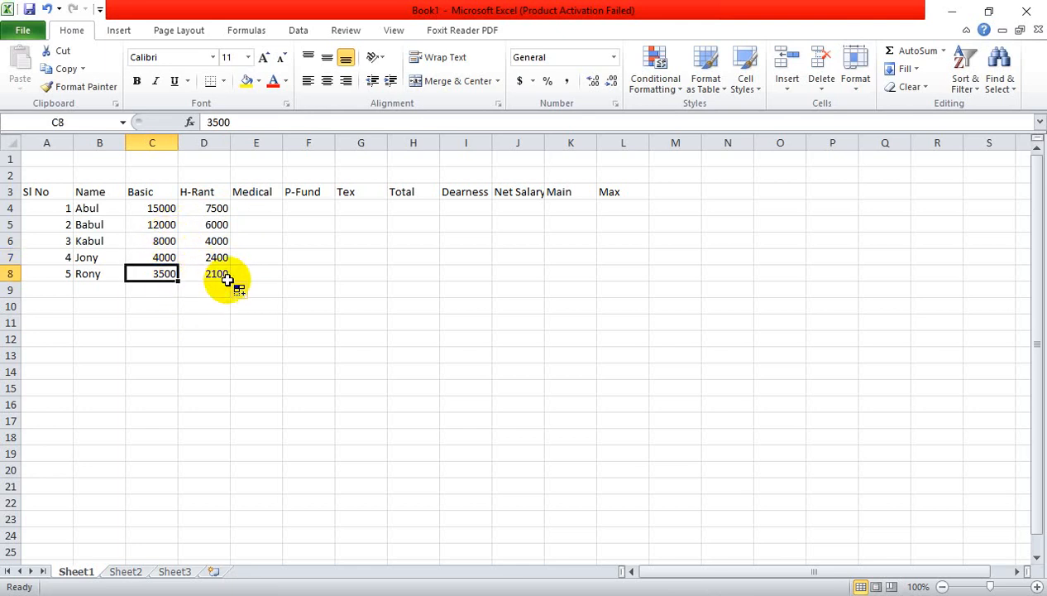
{"action": "type", "text": "6000"}
{"action": "key", "text": "Return"}
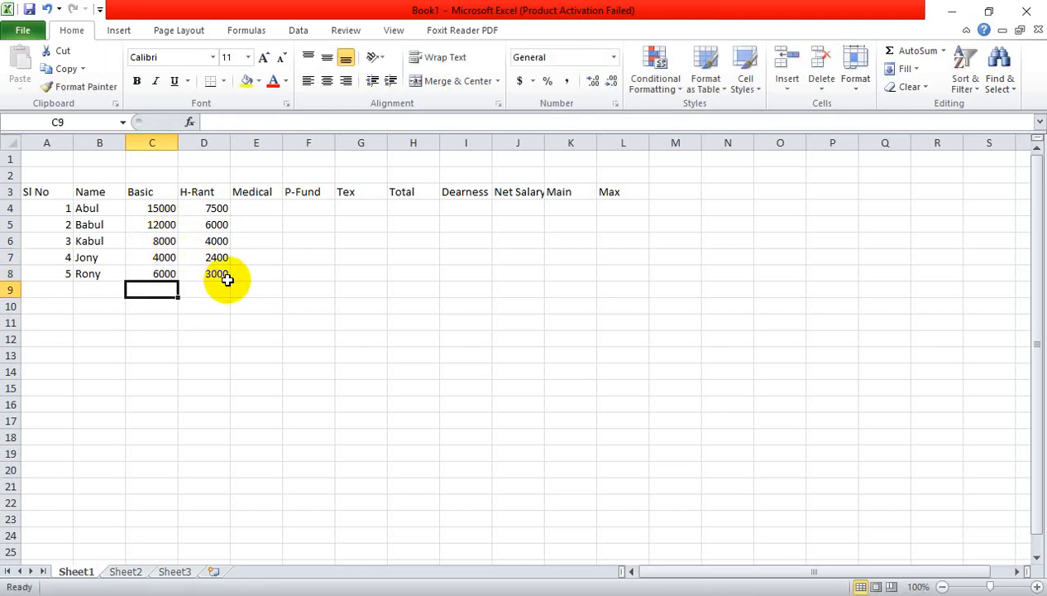
{"action": "left_click", "coordinate": [209, 274]}
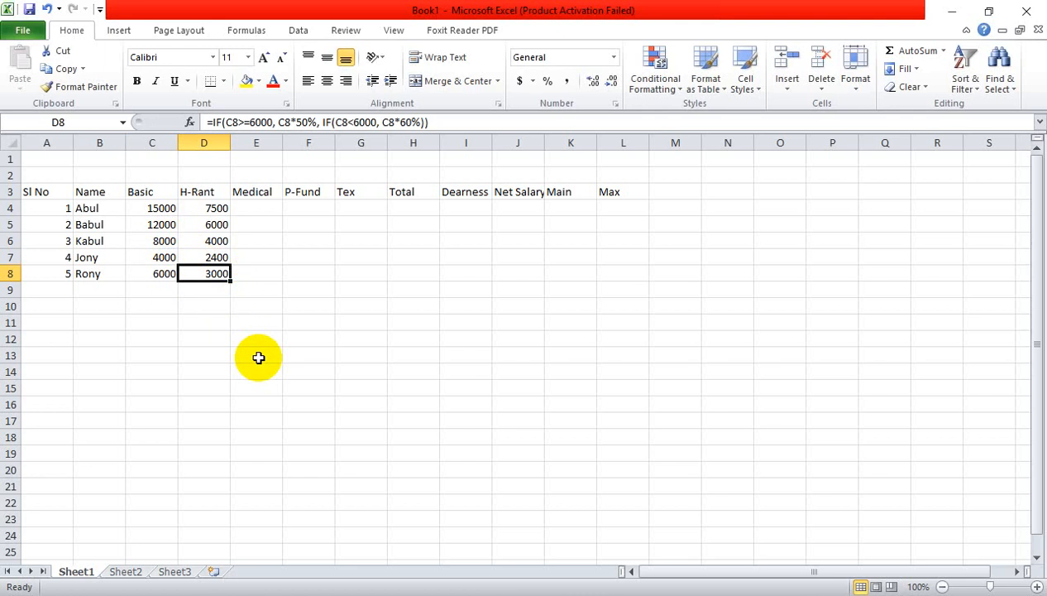
Step: Try a Basic salary of 1500000 in C4 and undo the change
{"action": "left_click", "coordinate": [157, 209]}
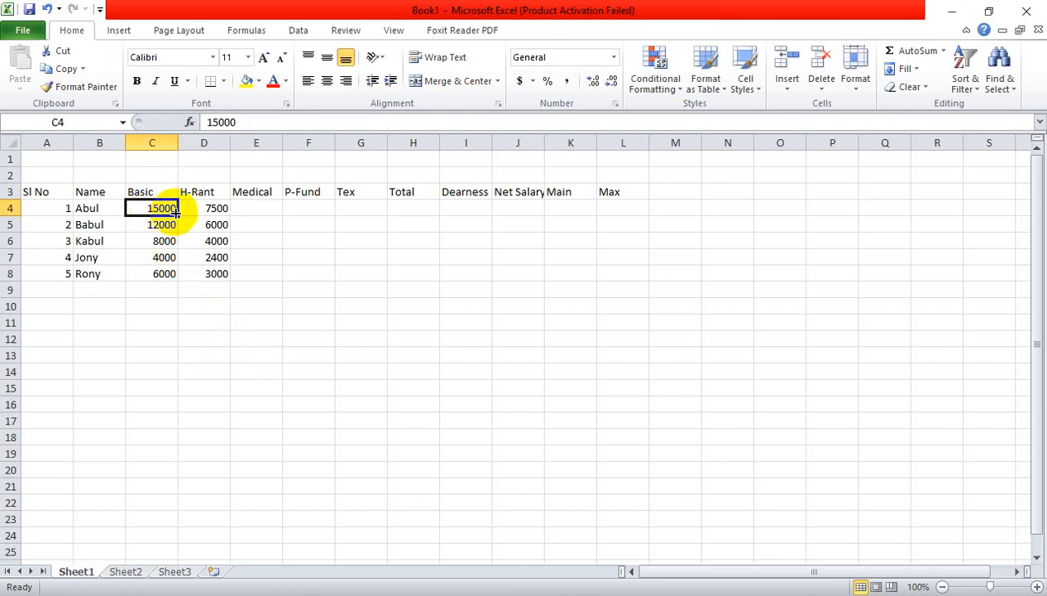
{"action": "double_click", "coordinate": [168, 208]}
{"action": "type", "text": "0"}
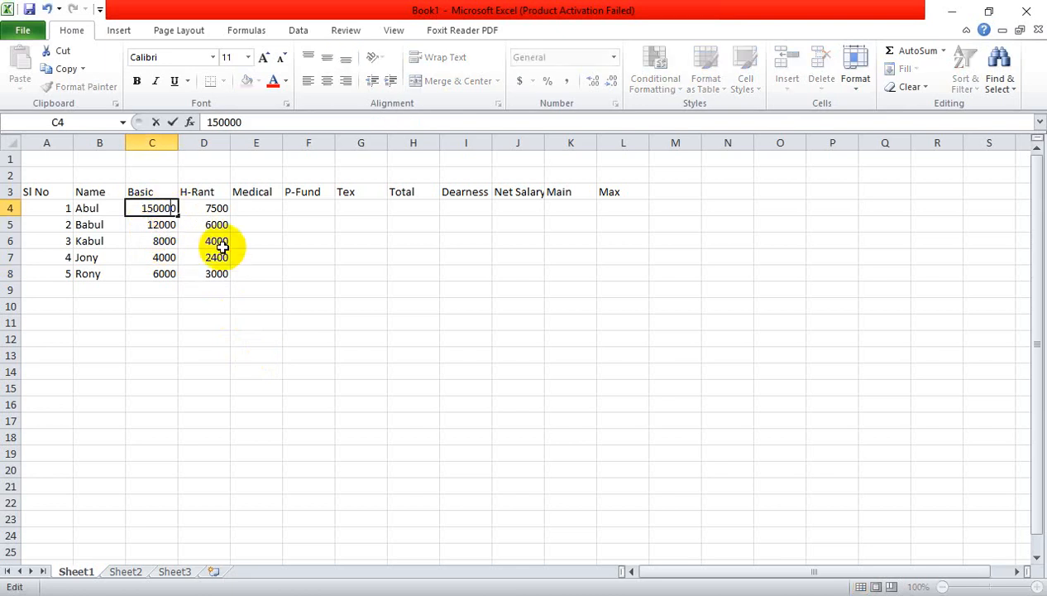
{"action": "type", "text": "0"}
{"action": "key", "text": "Return"}
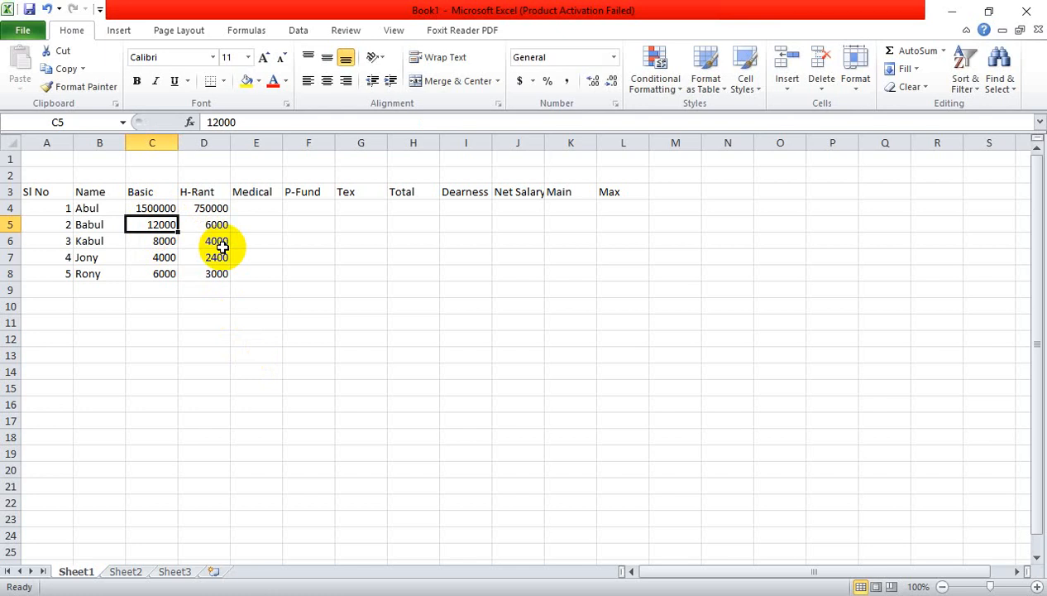
{"action": "key", "text": "ctrl+z"}
{"action": "left_click", "coordinate": [220, 370]}
{"action": "left_click", "coordinate": [157, 208]}
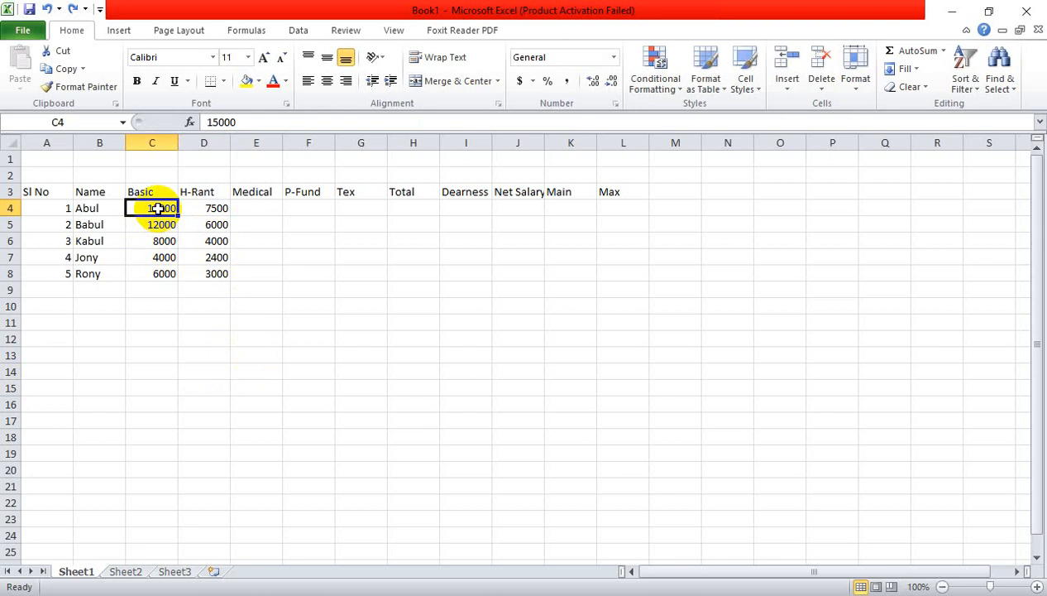
{"action": "left_click", "coordinate": [221, 277]}
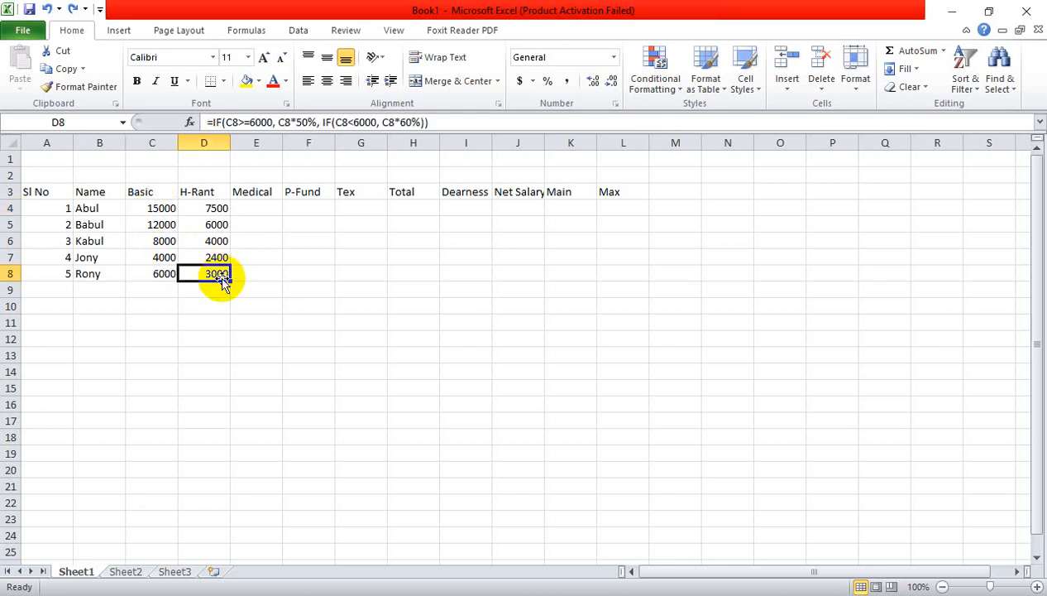
Step: Examine the nested IF formula for H-Rant in D4, opening it in the cell to view its cell references
{"action": "left_click", "coordinate": [212, 208]}
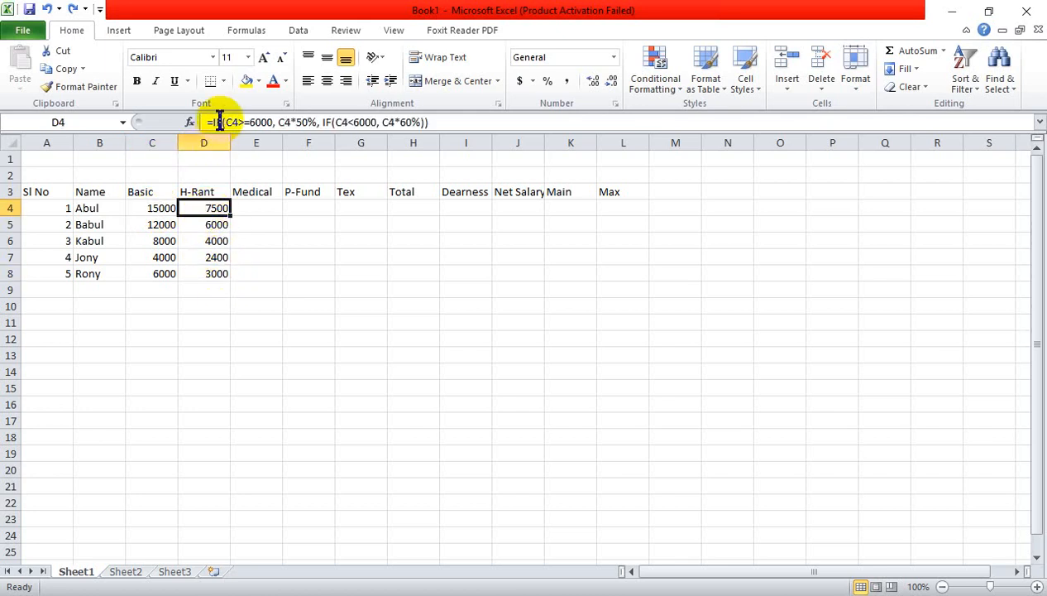
{"action": "scroll", "coordinate": [228, 124], "scroll_direction": "up", "scroll_amount": 11}
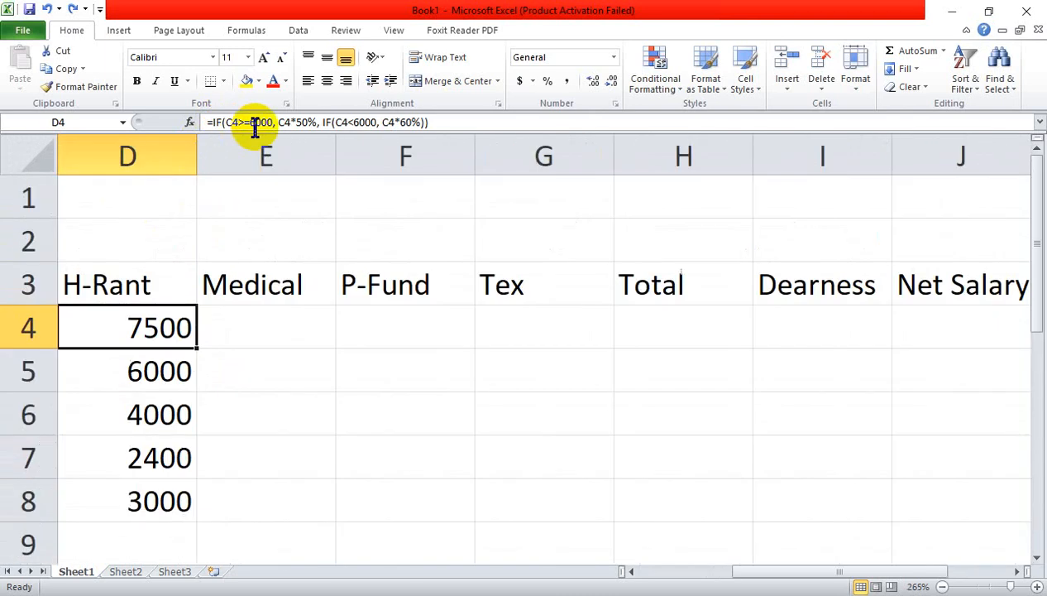
{"action": "scroll", "coordinate": [255, 128], "scroll_direction": "down", "scroll_amount": 3}
{"action": "double_click", "coordinate": [252, 298]}
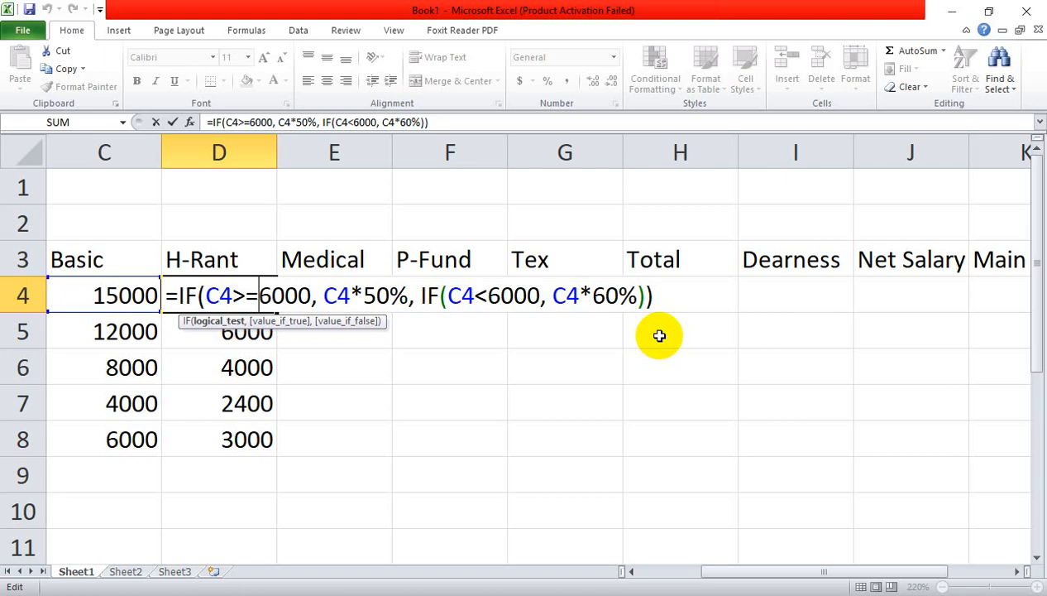
{"action": "key", "text": "Return"}
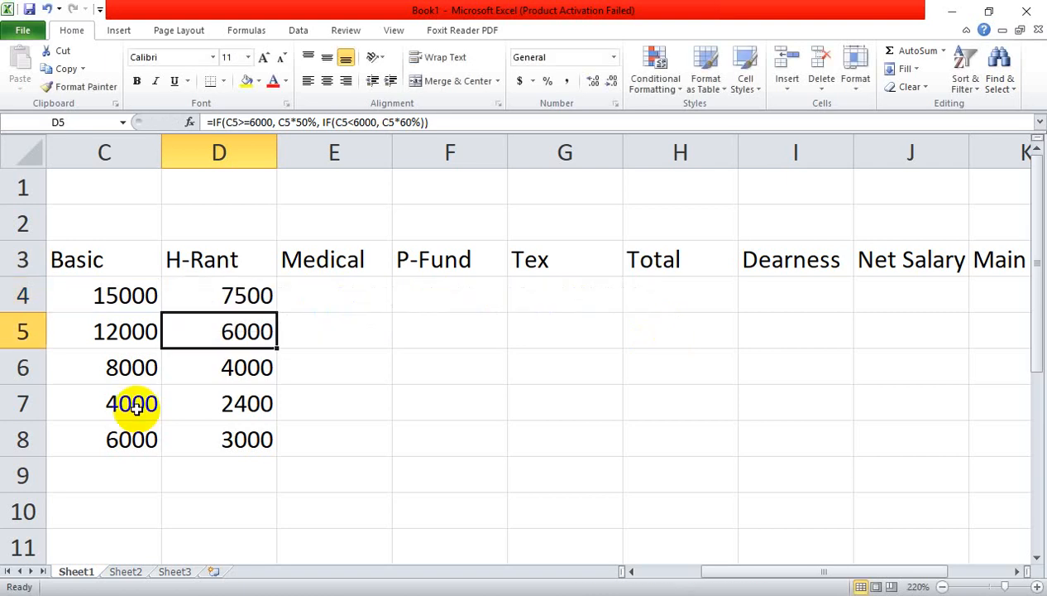
Step: Enter 500 as the first employee's Medical allowance in E4 and fill it down to E8
{"action": "left_click", "coordinate": [362, 282]}
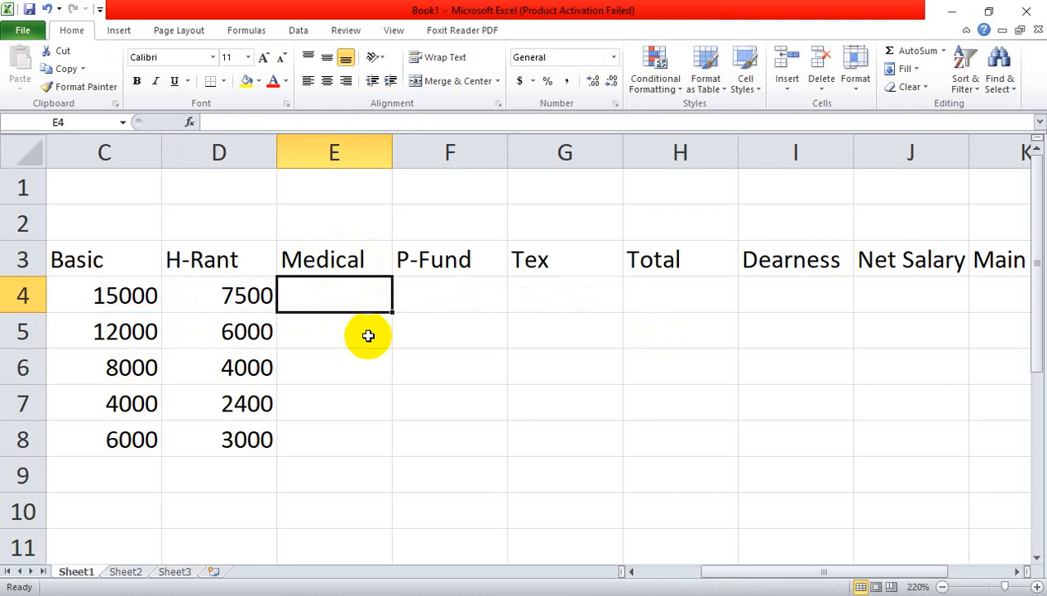
{"action": "type", "text": "500"}
{"action": "left_click", "coordinate": [416, 412]}
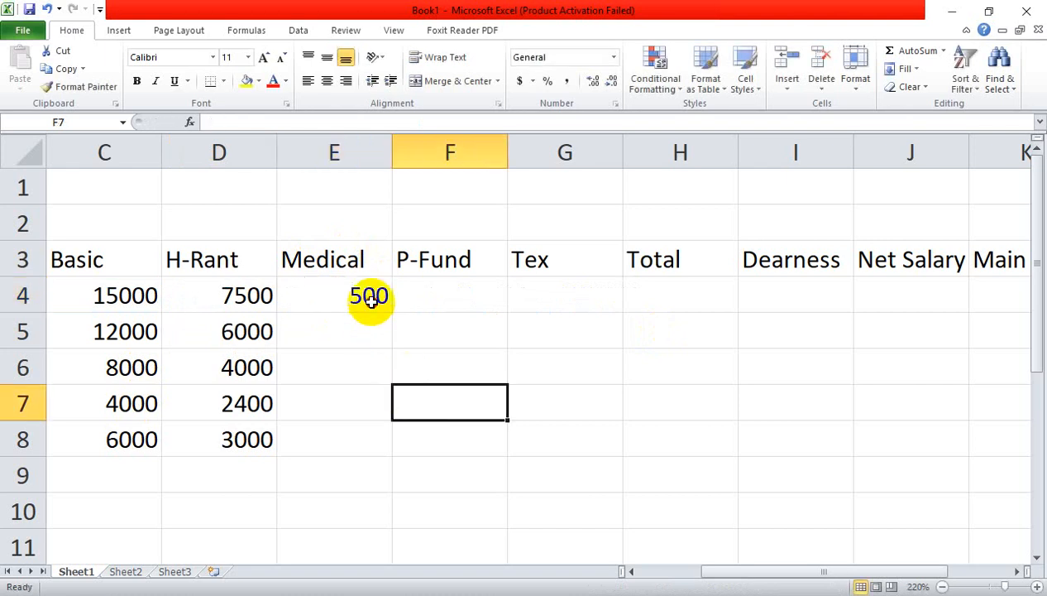
{"action": "left_click", "coordinate": [370, 300]}
{"action": "left_click_drag", "start_coordinate": [389, 312], "coordinate": [380, 447]}
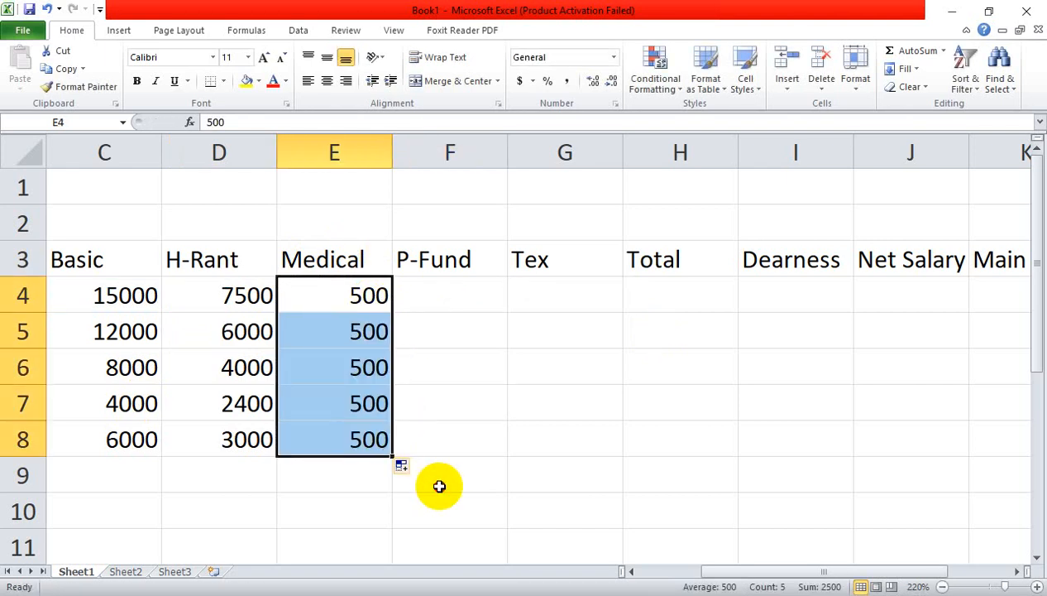
{"action": "left_click", "coordinate": [440, 486]}
{"action": "left_click", "coordinate": [369, 297]}
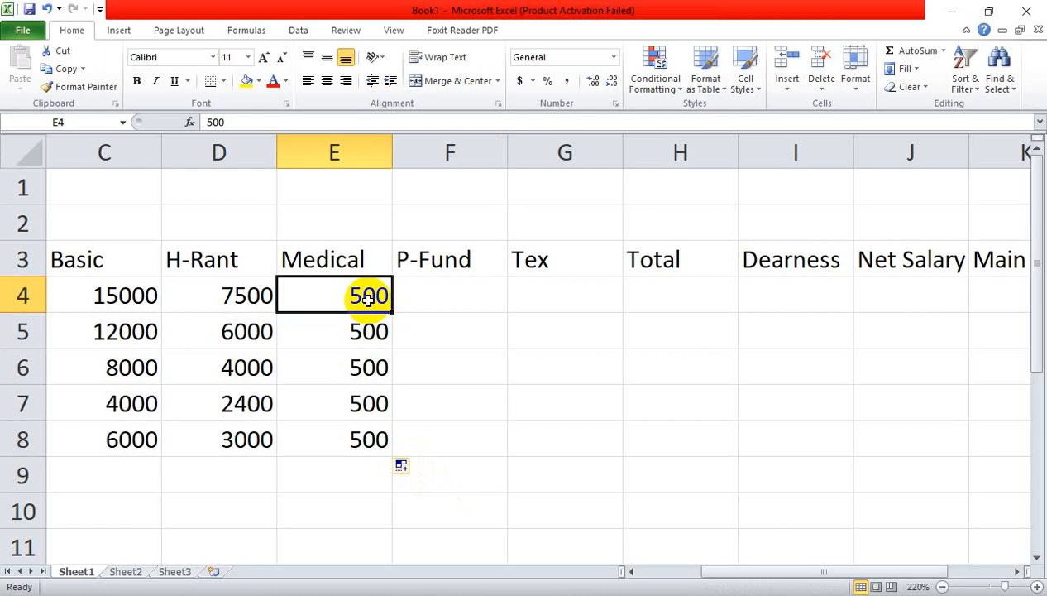
Step: Calculate P-Fund in F4 with =C4*25% and fill the formula down to F8
{"action": "left_click", "coordinate": [437, 295]}
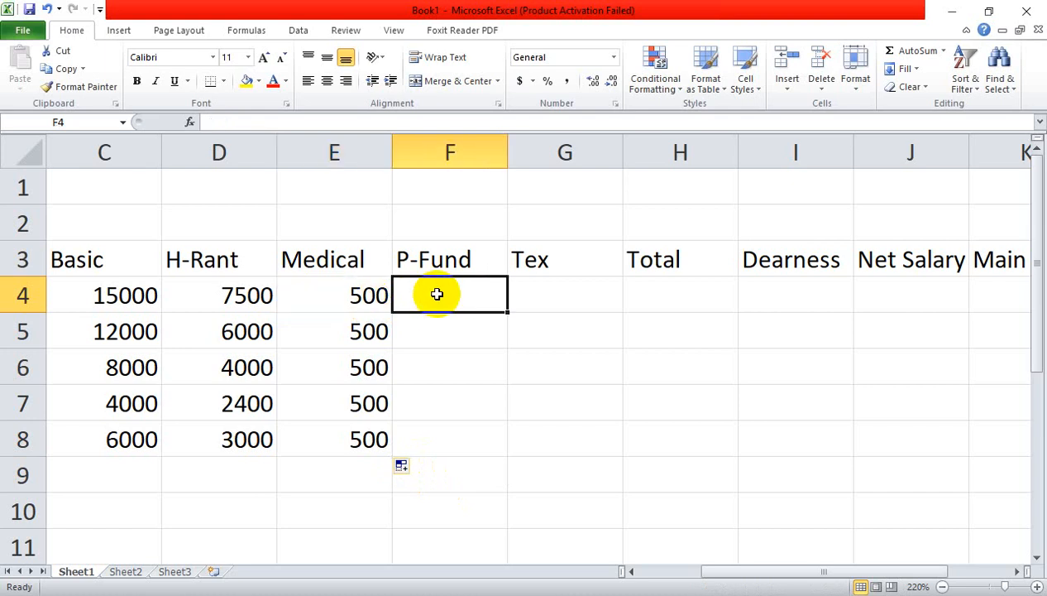
{"action": "type", "text": "="}
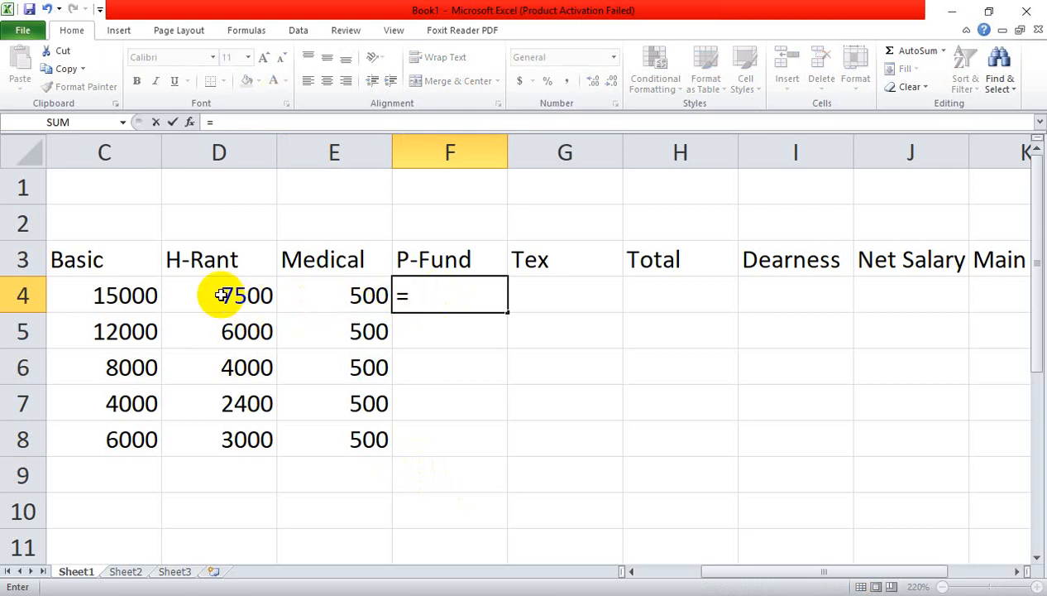
{"action": "left_click", "coordinate": [132, 296]}
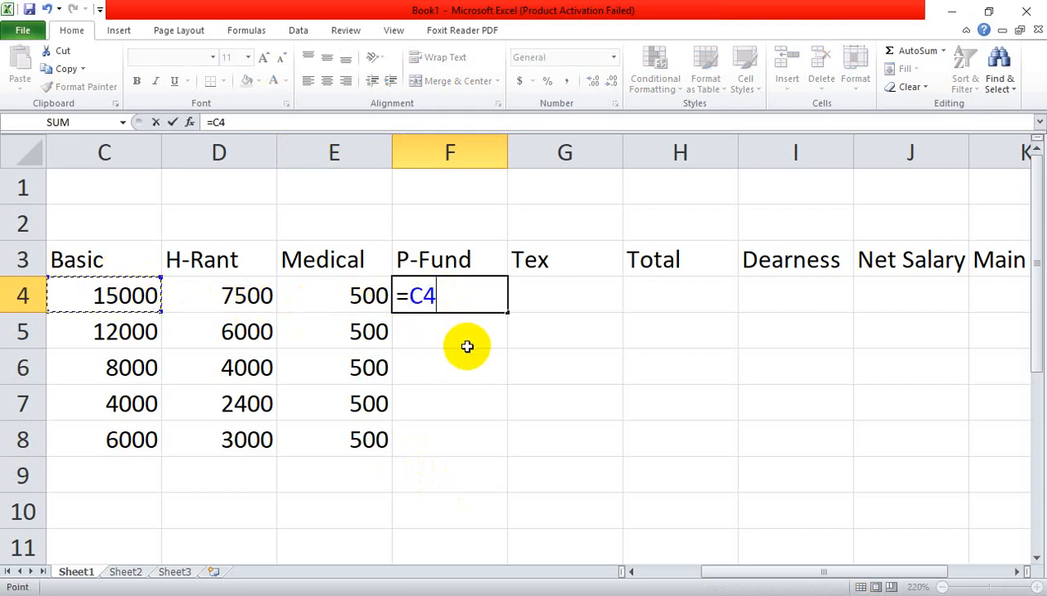
{"action": "type", "text": "*25%"}
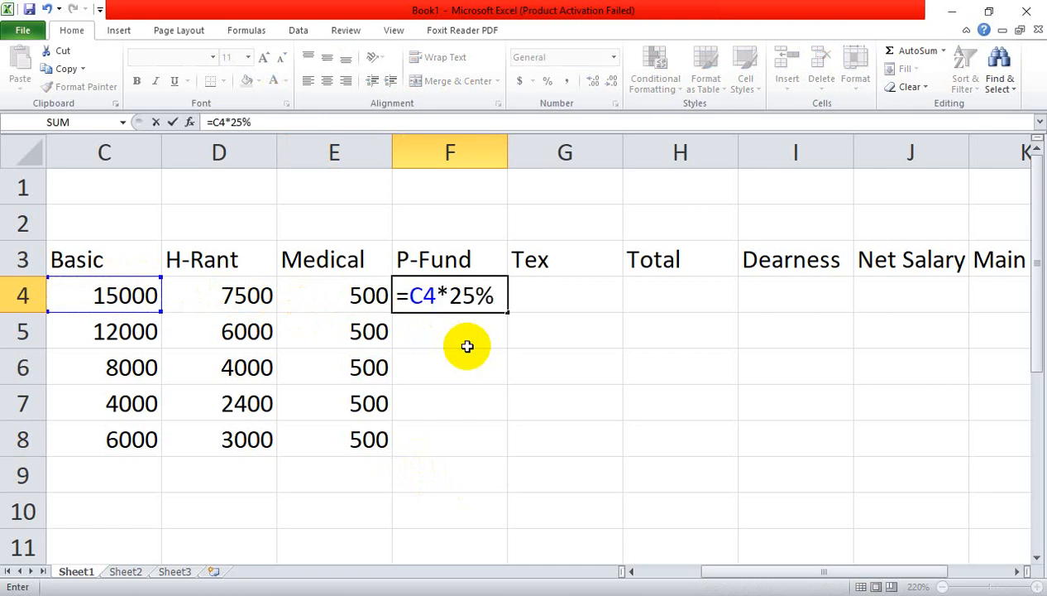
{"action": "key", "text": "Return"}
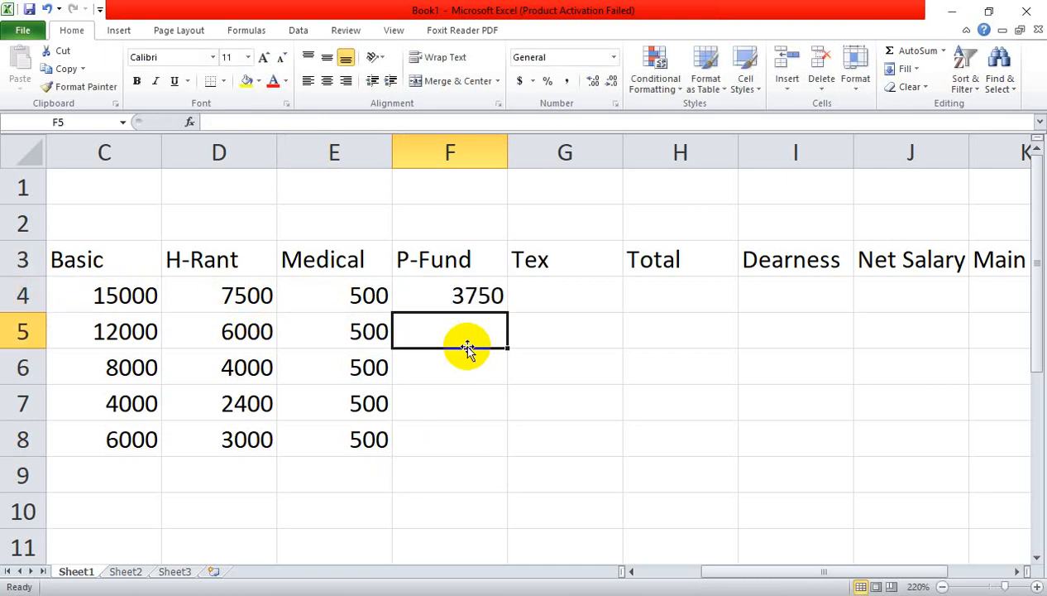
{"action": "left_click", "coordinate": [470, 297]}
{"action": "left_click_drag", "start_coordinate": [505, 312], "coordinate": [506, 455]}
{"action": "left_click", "coordinate": [534, 473]}
Step: Begin the Tex formula in G4 as an IF with the test C4>=15000 and the true result 600
{"action": "left_click", "coordinate": [588, 289]}
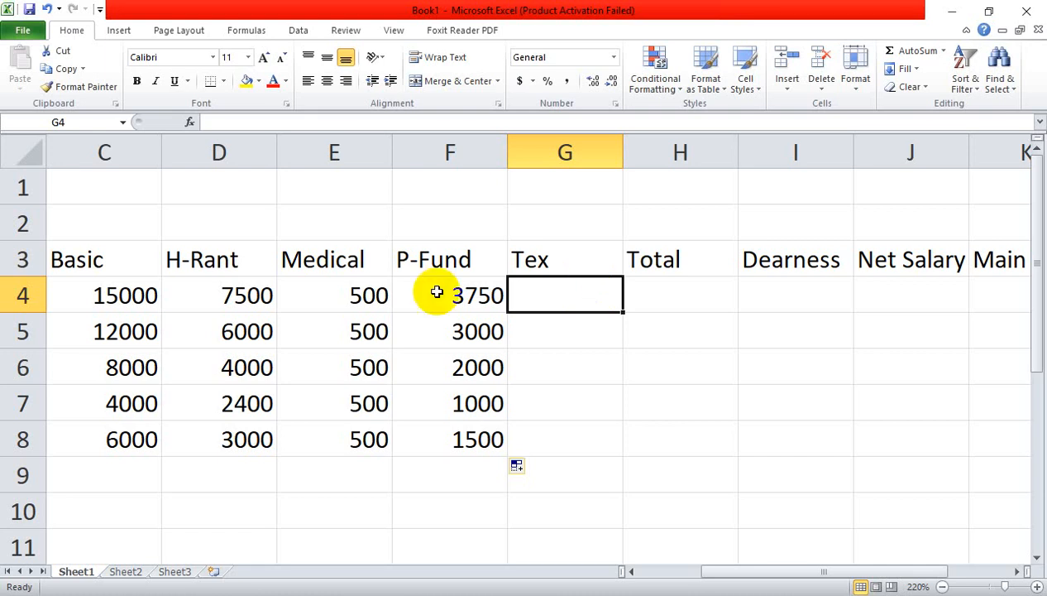
{"action": "left_click", "coordinate": [122, 308]}
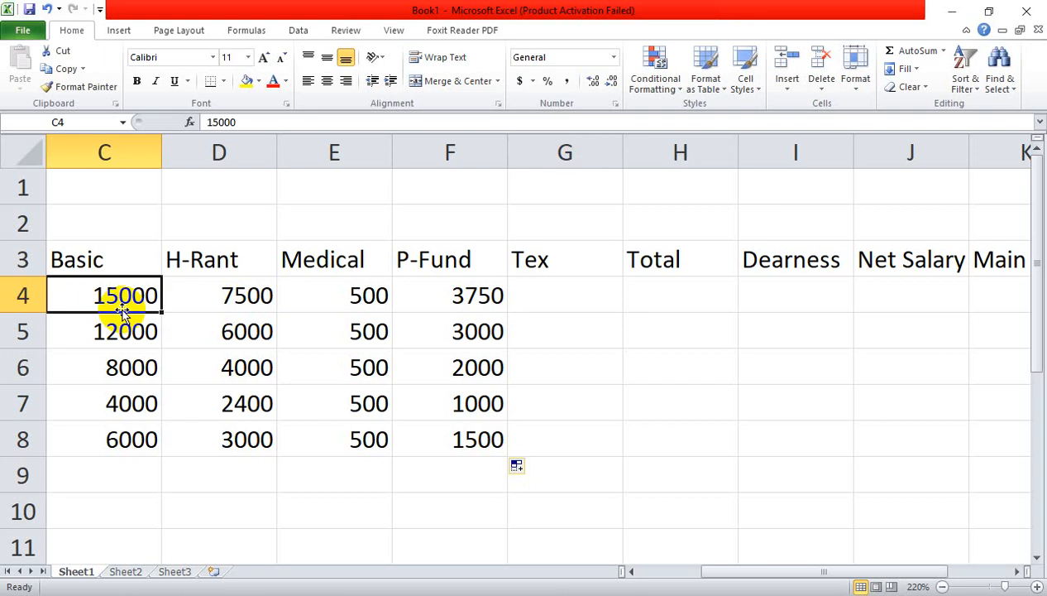
{"action": "left_click", "coordinate": [208, 295]}
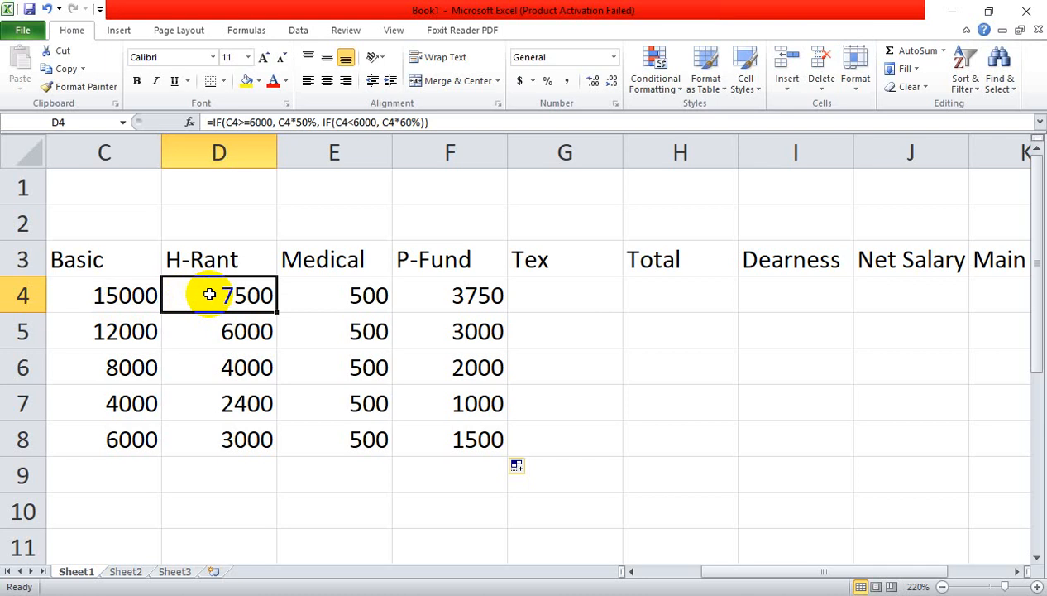
{"action": "left_click", "coordinate": [569, 297]}
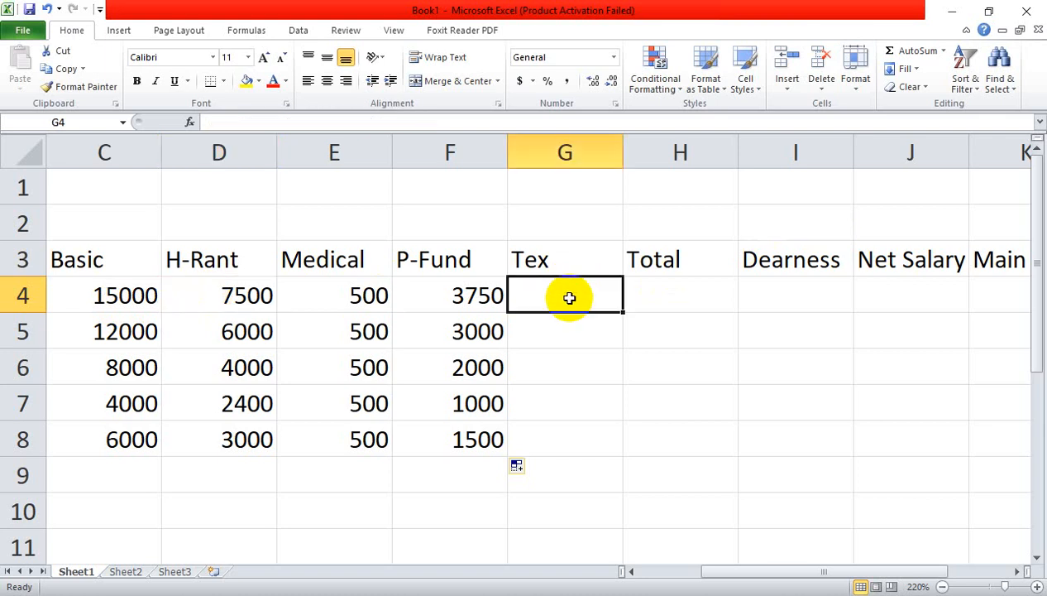
{"action": "type", "text": "=if("}
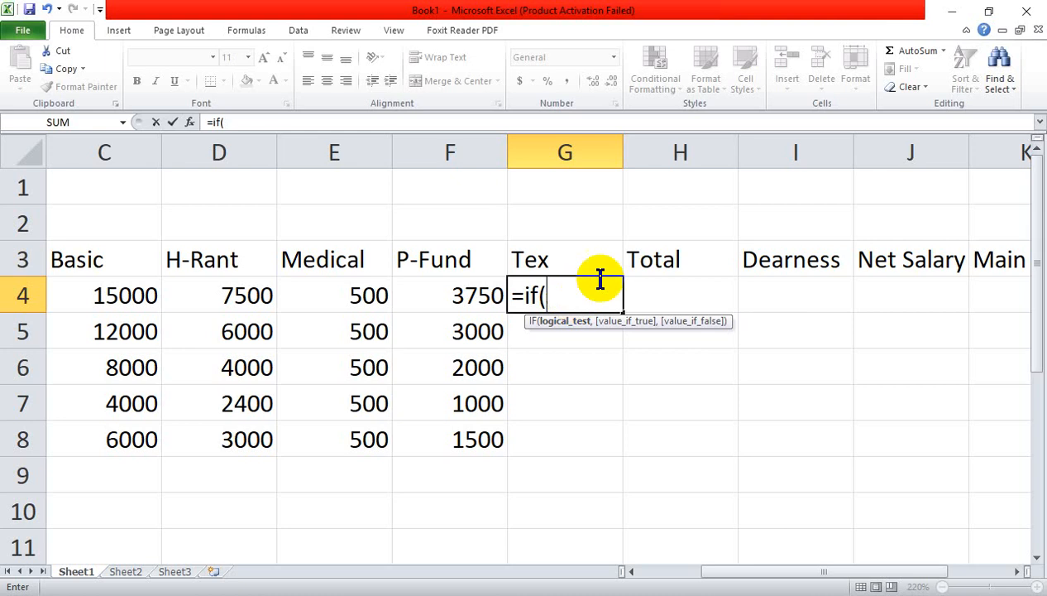
{"action": "left_click", "coordinate": [112, 296]}
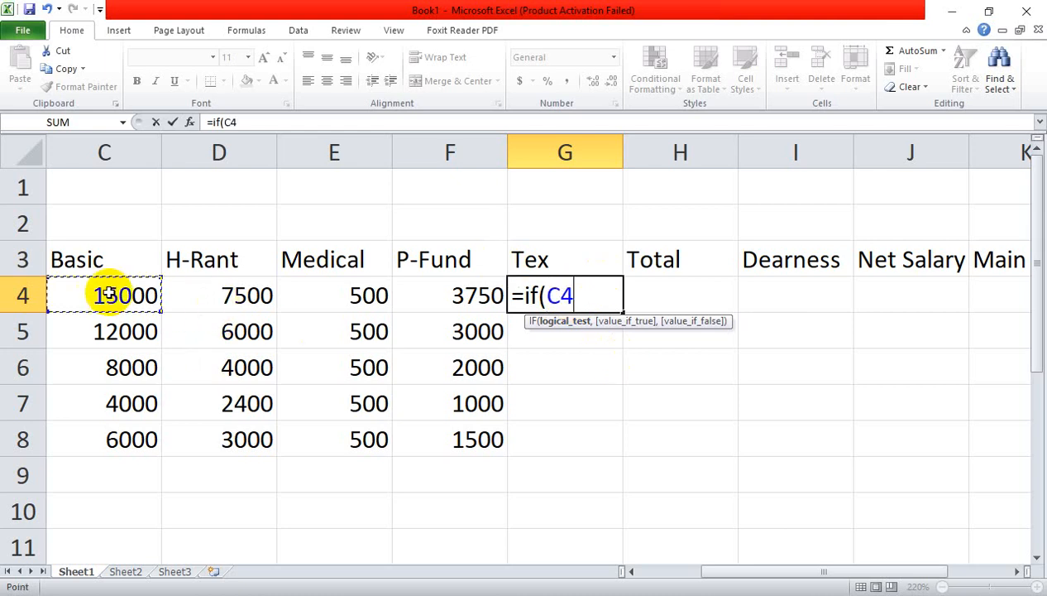
{"action": "type", "text": ">="}
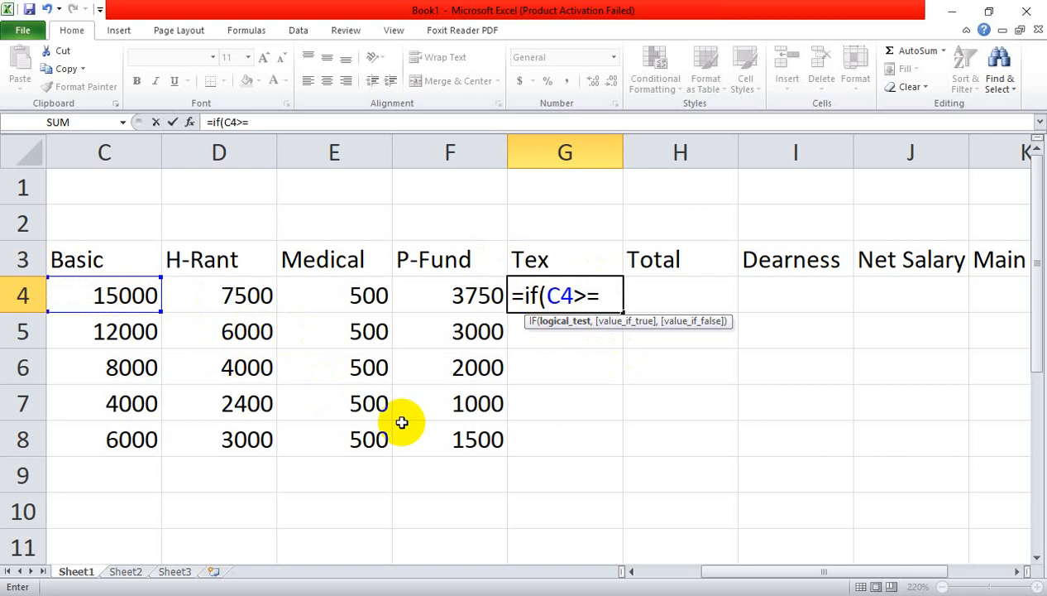
{"action": "type", "text": "15000,"}
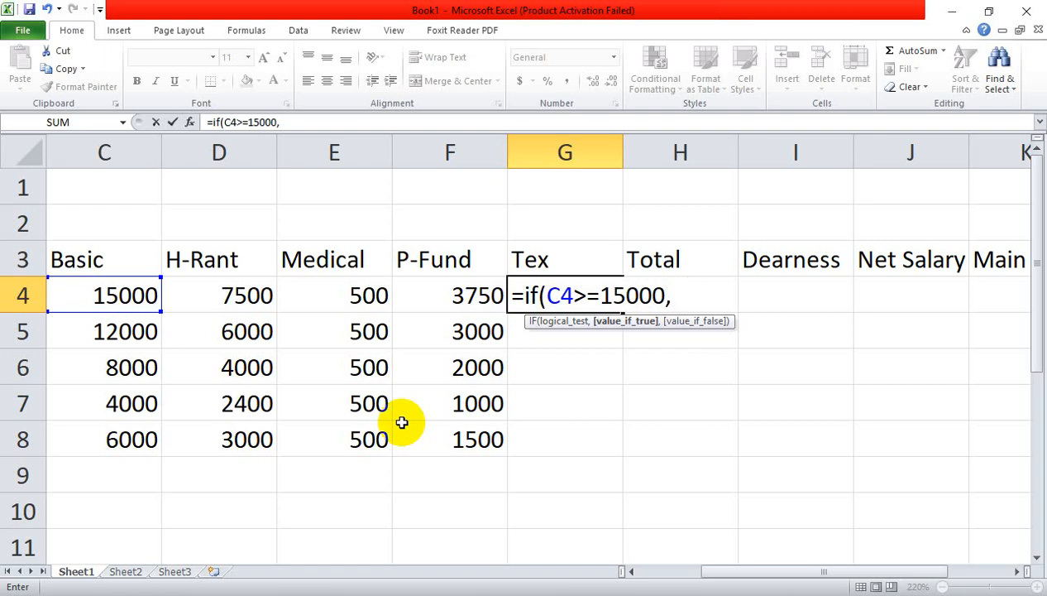
{"action": "type", "text": "\""}
{"action": "key", "text": "BackSpace"}
{"action": "type", "text": "600"}
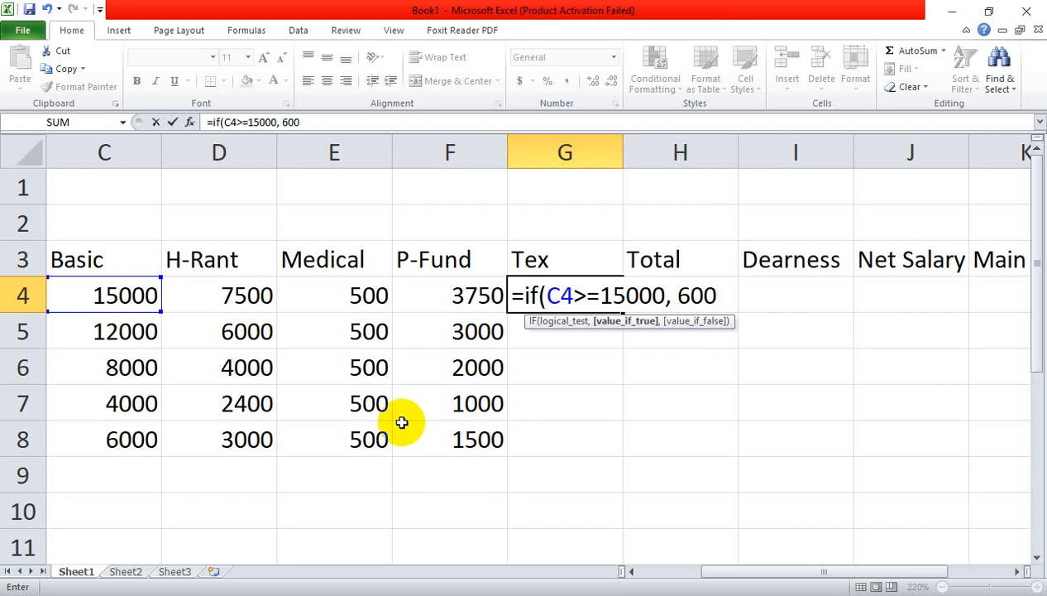
Step: Try the quoted text "Tx-600" as the Tex formula's true result in G4, and restore the plain number 600
{"action": "type", "text": "\""}
{"action": "key", "text": "Return"}
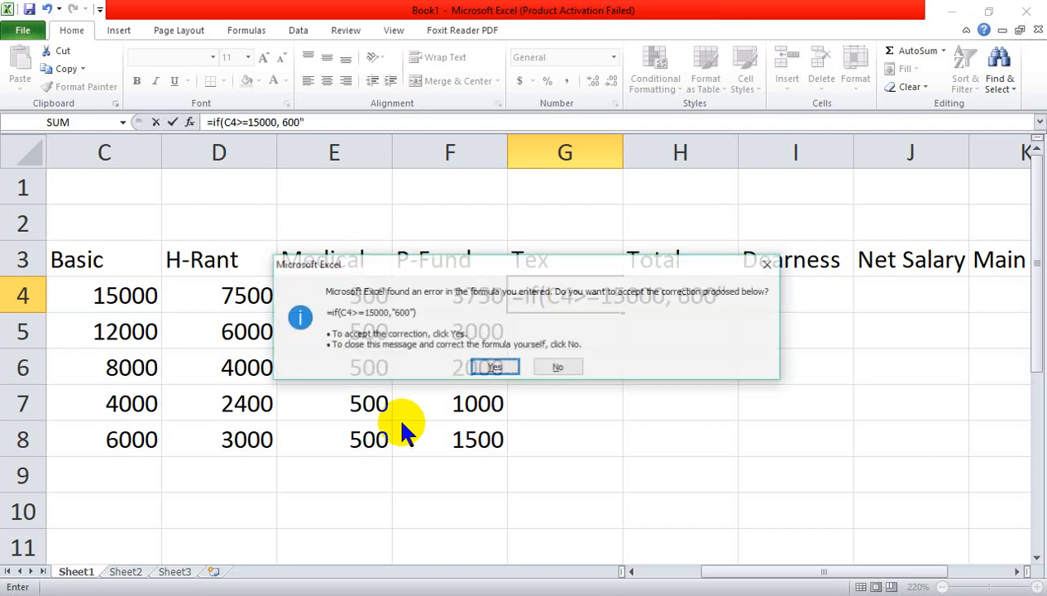
{"action": "left_click", "coordinate": [563, 369]}
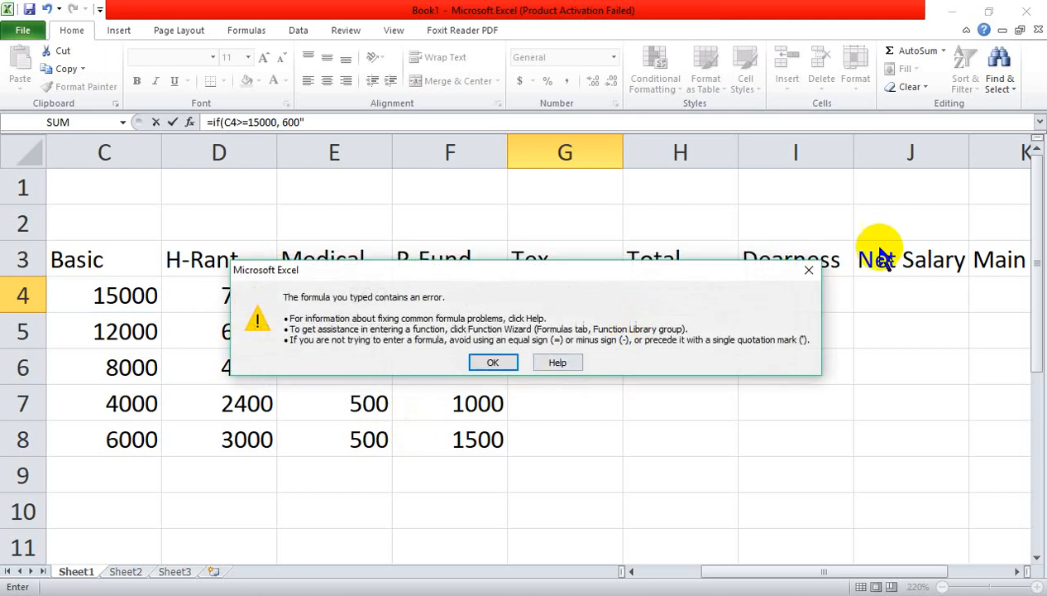
{"action": "left_click", "coordinate": [813, 268]}
{"action": "left_click", "coordinate": [678, 297]}
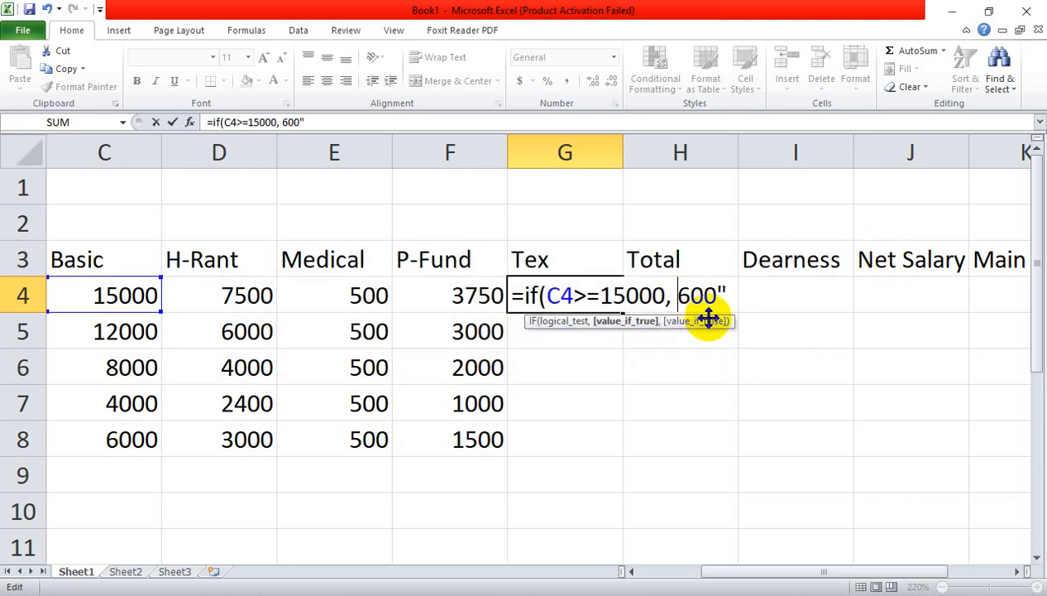
{"action": "type", "text": "\"Tx"}
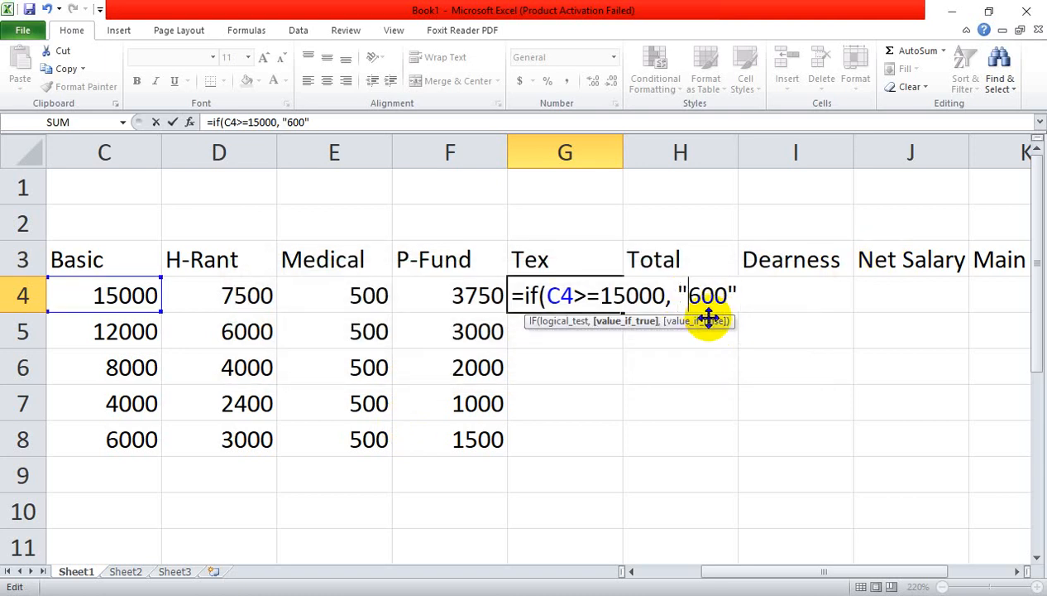
{"action": "type", "text": "-"}
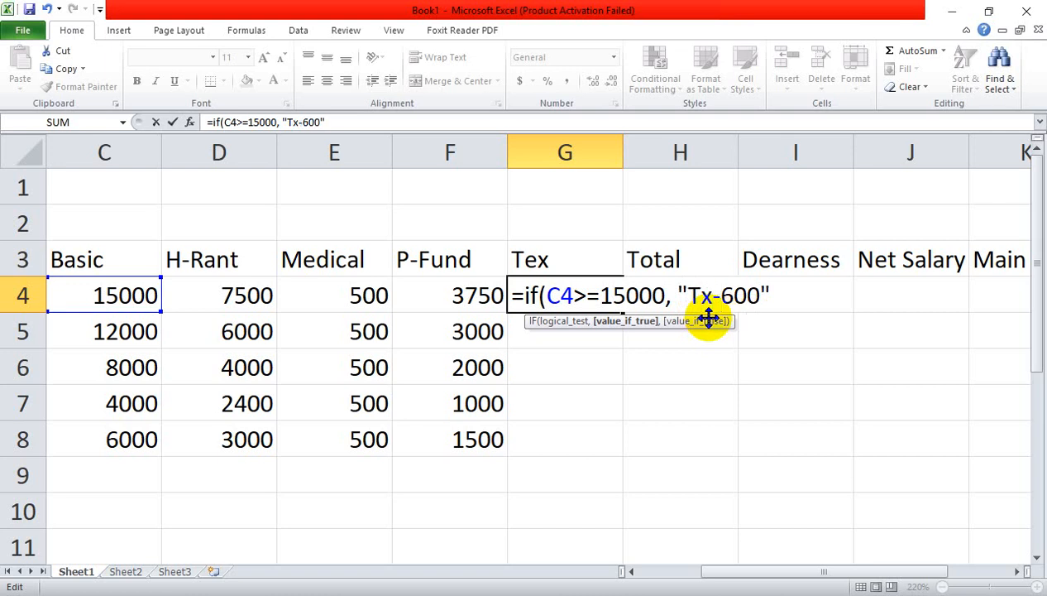
{"action": "left_click", "coordinate": [789, 294]}
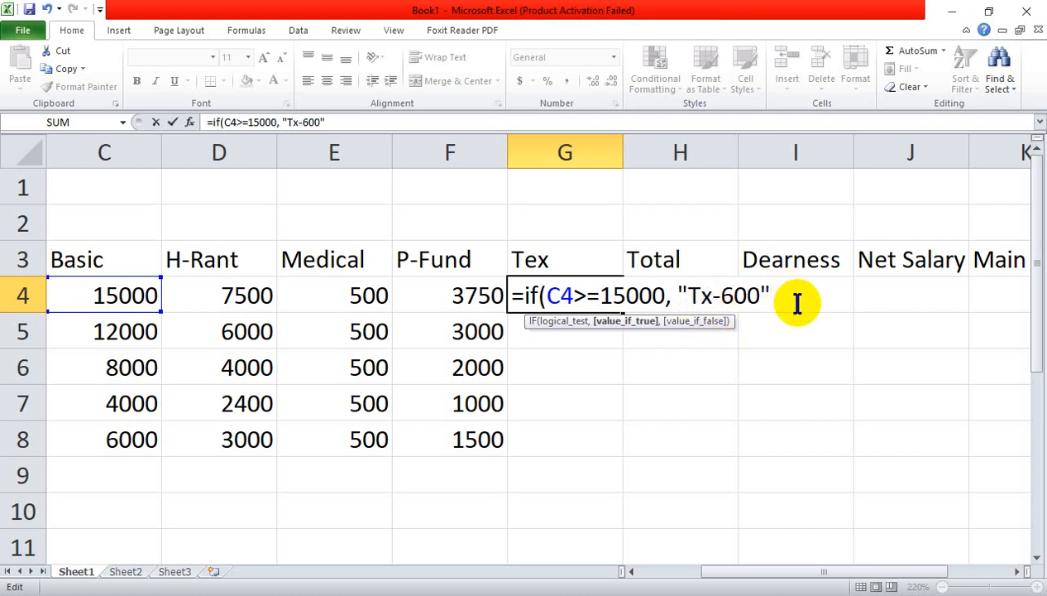
{"action": "key", "text": "BackSpace"}
{"action": "key", "text": "Left"}
{"action": "key", "text": "Left"}
{"action": "key", "text": "Left"}
{"action": "key", "text": "Left"}
{"action": "key", "text": "Right"}
{"action": "key", "text": "BackSpace"}
{"action": "key", "text": "BackSpace"}
{"action": "key", "text": "BackSpace"}
{"action": "key", "text": "BackSpace"}
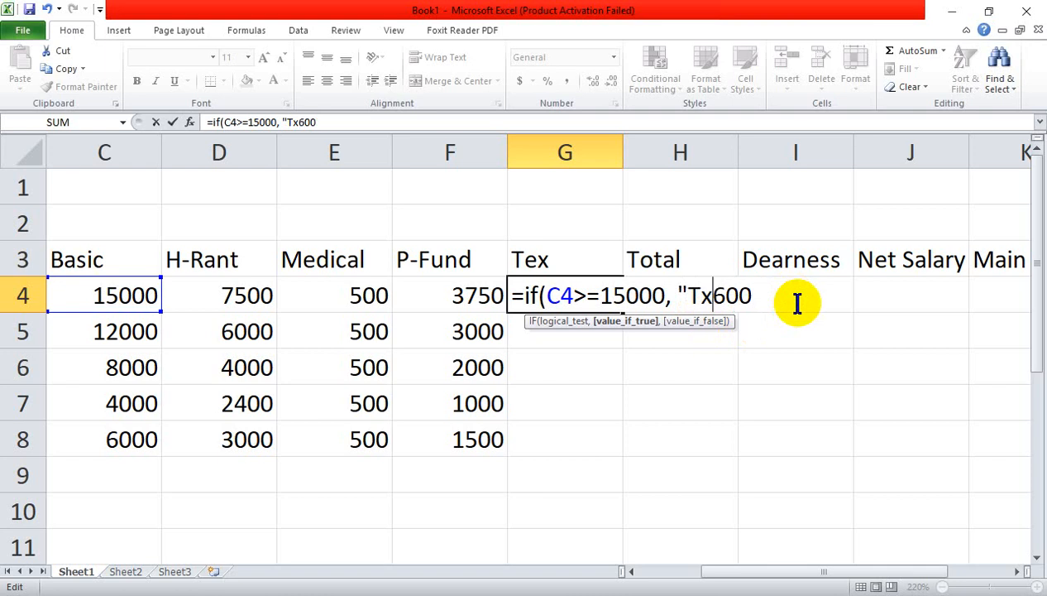
{"action": "key", "text": "Right"}
{"action": "key", "text": "Right"}
{"action": "key", "text": "Right"}
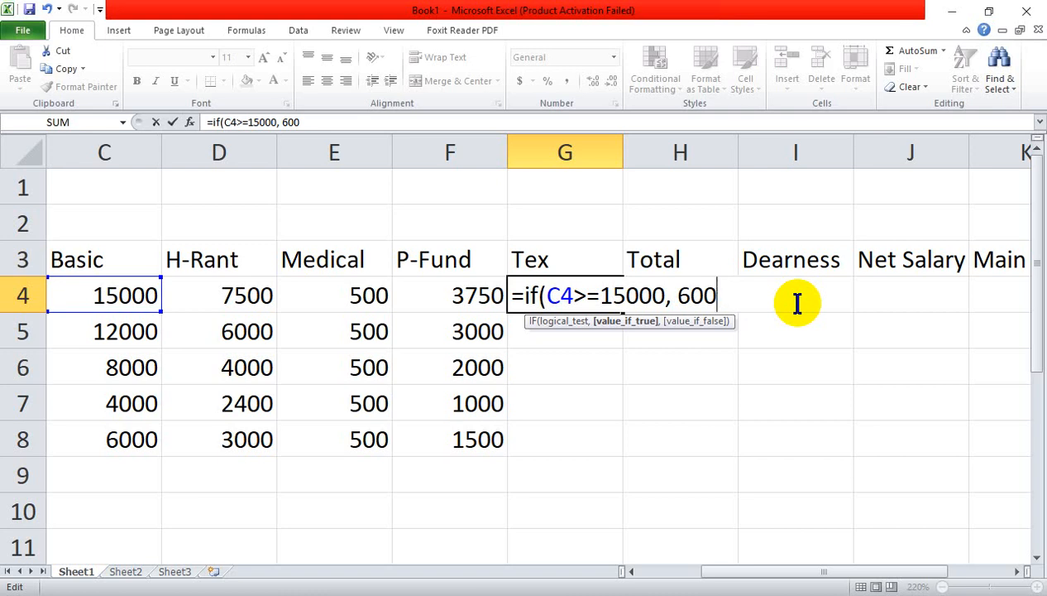
Step: Complete the Tex formula in G4 with the nested false result IF(C4>=9000, 400, 0)
{"action": "type", "text": ", if("}
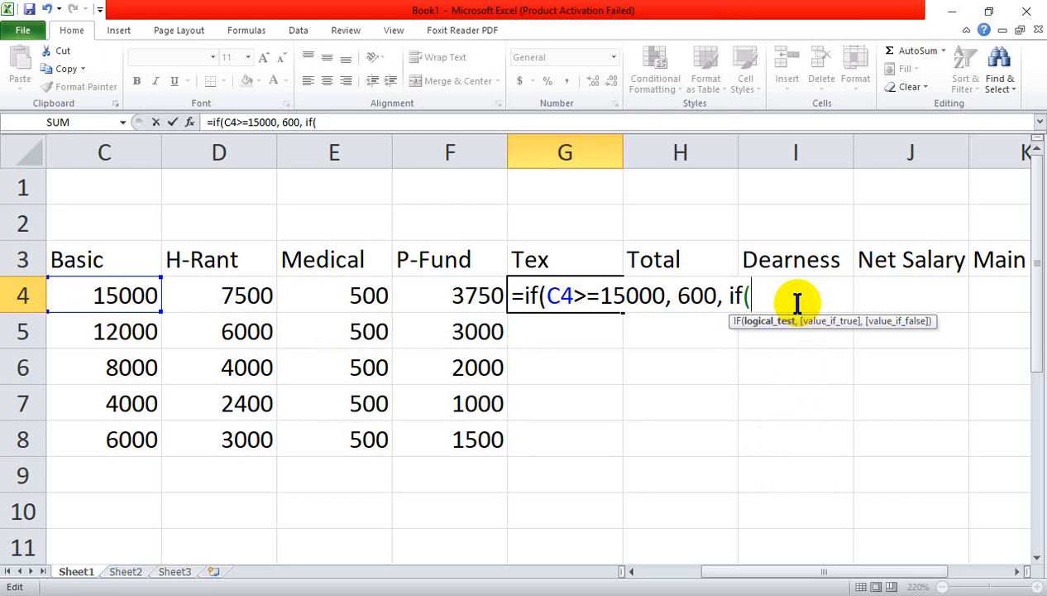
{"action": "left_click", "coordinate": [124, 295]}
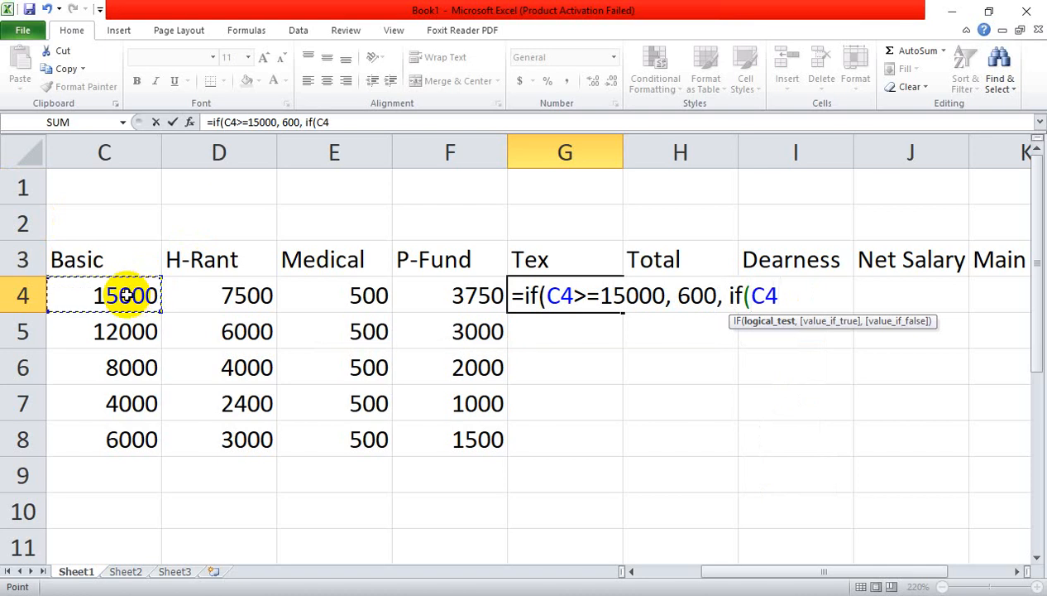
{"action": "type", "text": ">=9000"}
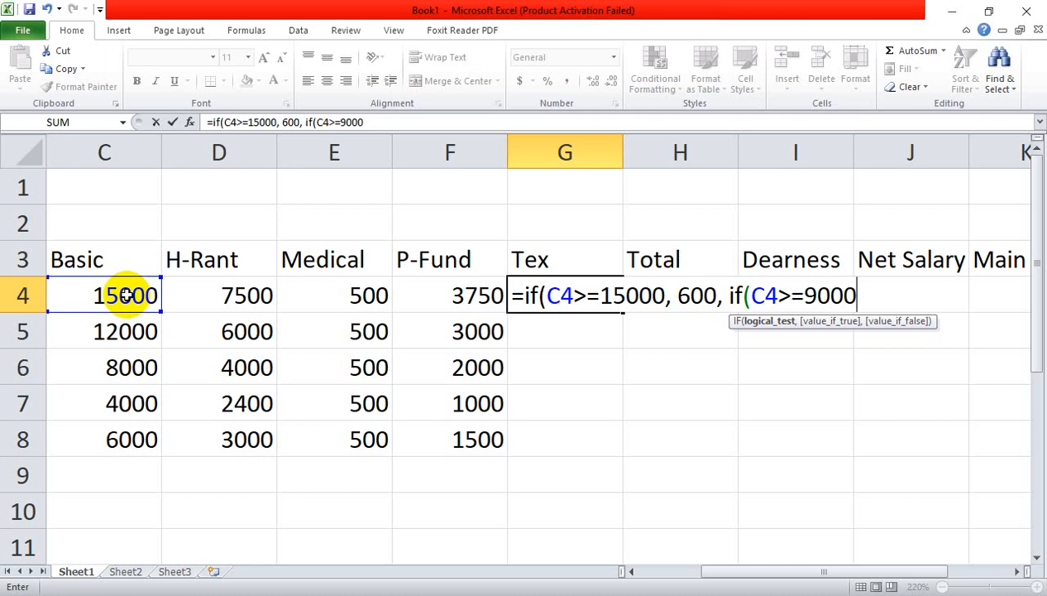
{"action": "type", "text": ", 4"}
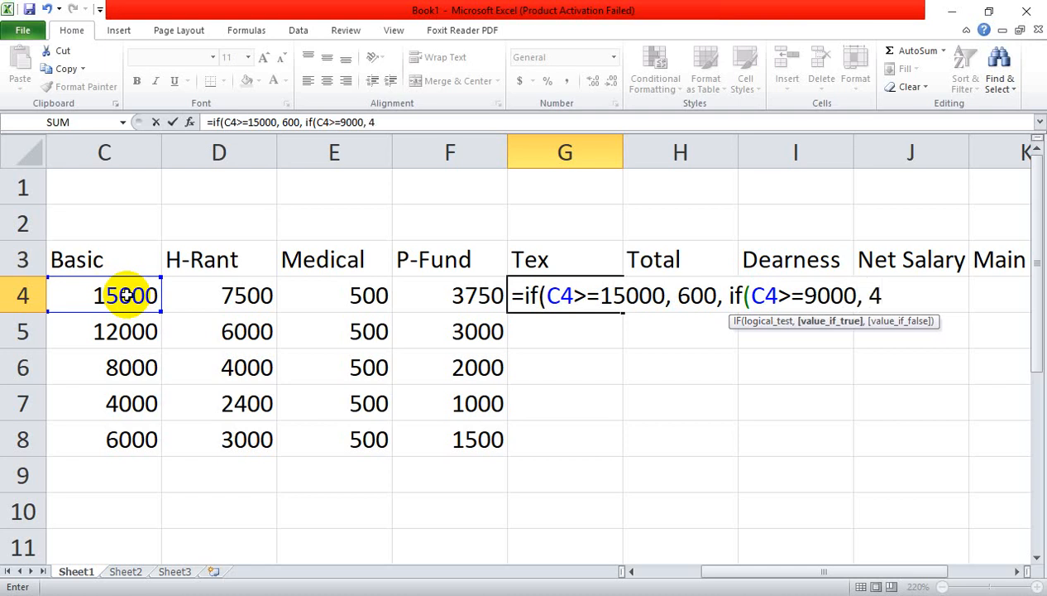
{"action": "key", "text": "BackSpace"}
{"action": "key", "text": "BackSpace"}
{"action": "type", "text": "400, 0"}
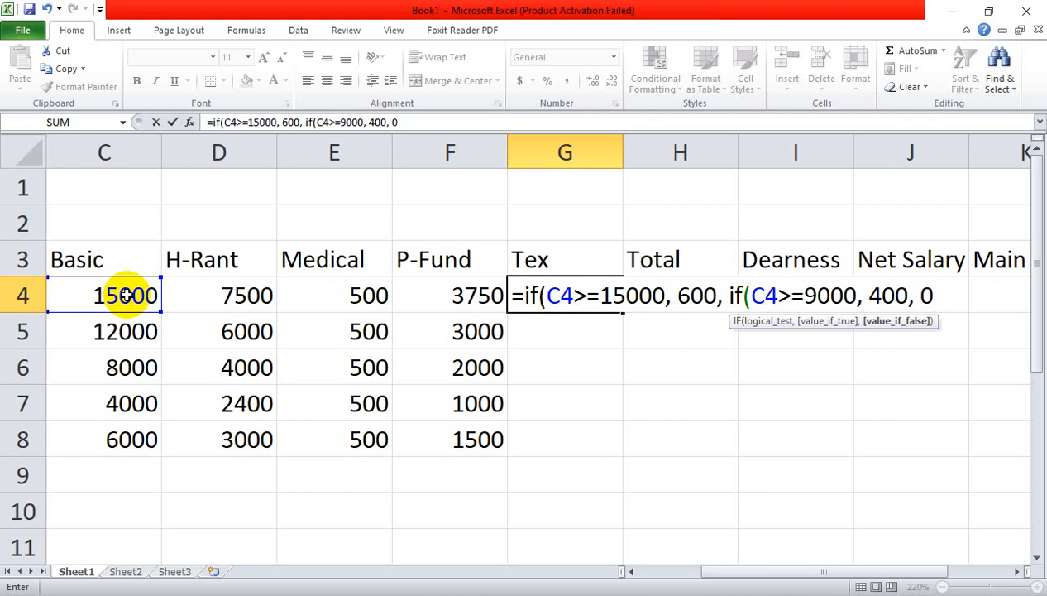
{"action": "type", "text": "))"}
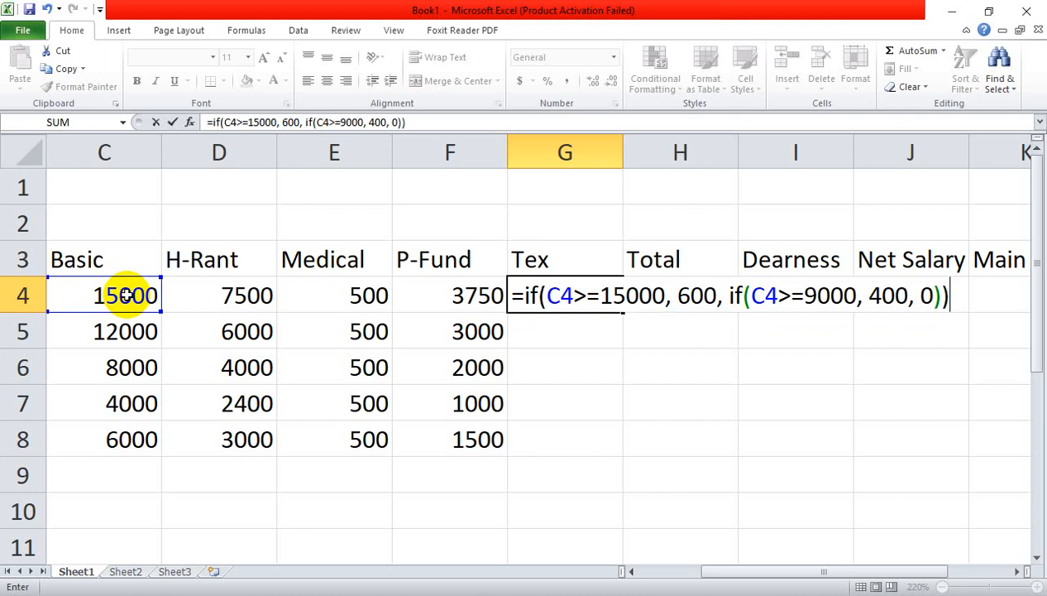
{"action": "key", "text": "Return"}
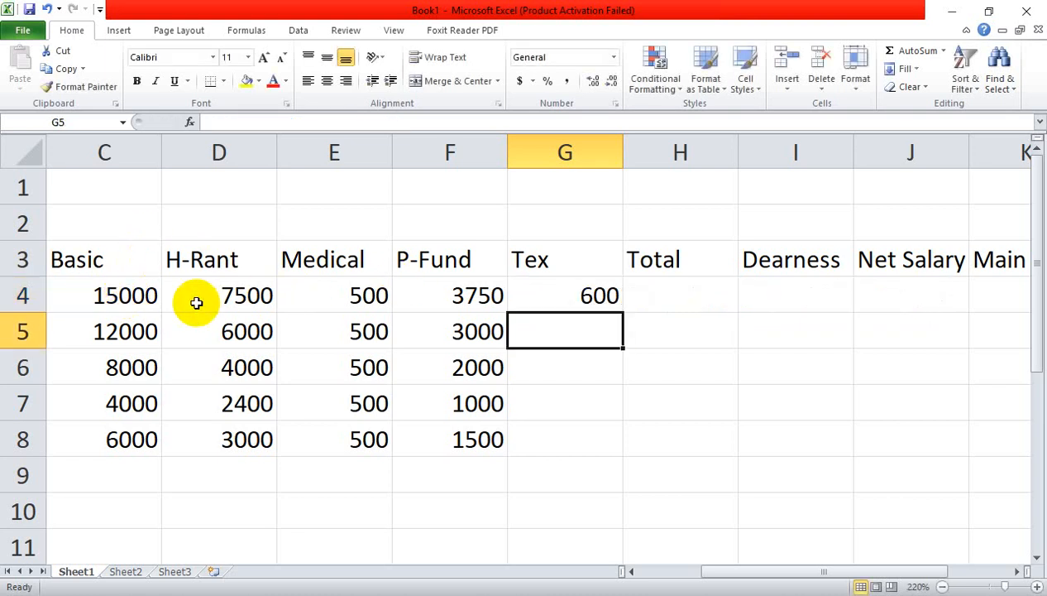
Step: Fill the Tex formula from G4 down to G8
{"action": "left_click", "coordinate": [104, 296]}
{"action": "left_click", "coordinate": [584, 297]}
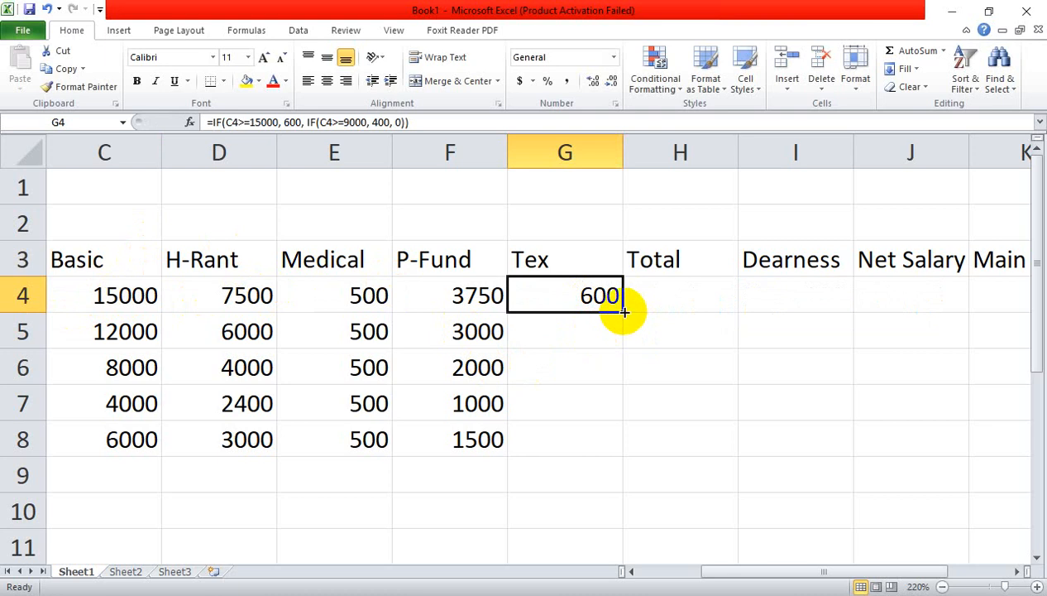
{"action": "left_click_drag", "start_coordinate": [619, 311], "coordinate": [617, 444]}
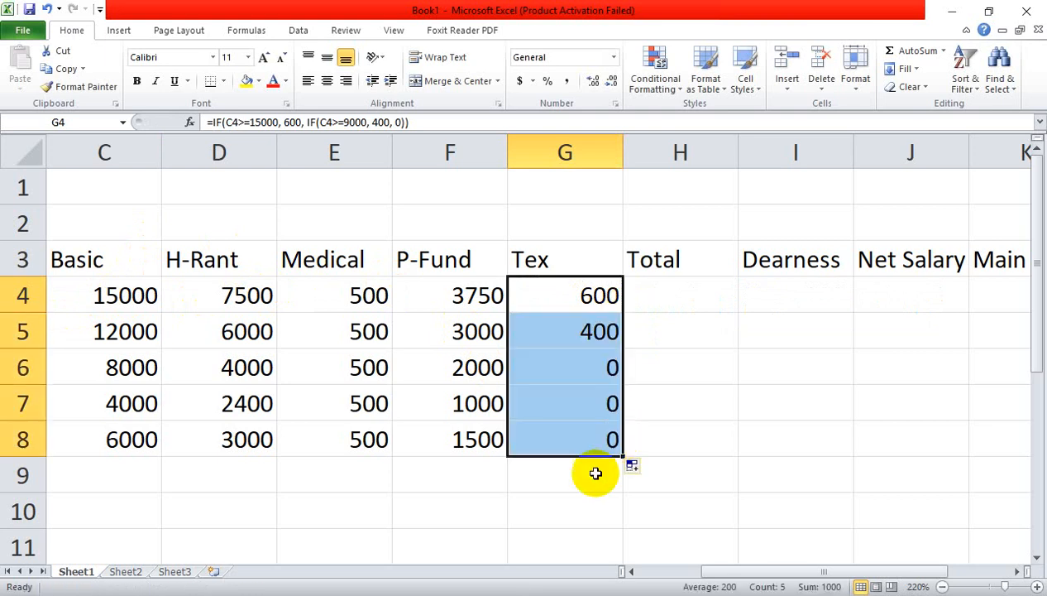
{"action": "left_click", "coordinate": [571, 509]}
Step: Test the Tex thresholds by entering 8999, 9000 and 14999 in turn as the third employee's basic salary in C6
{"action": "left_click", "coordinate": [110, 365]}
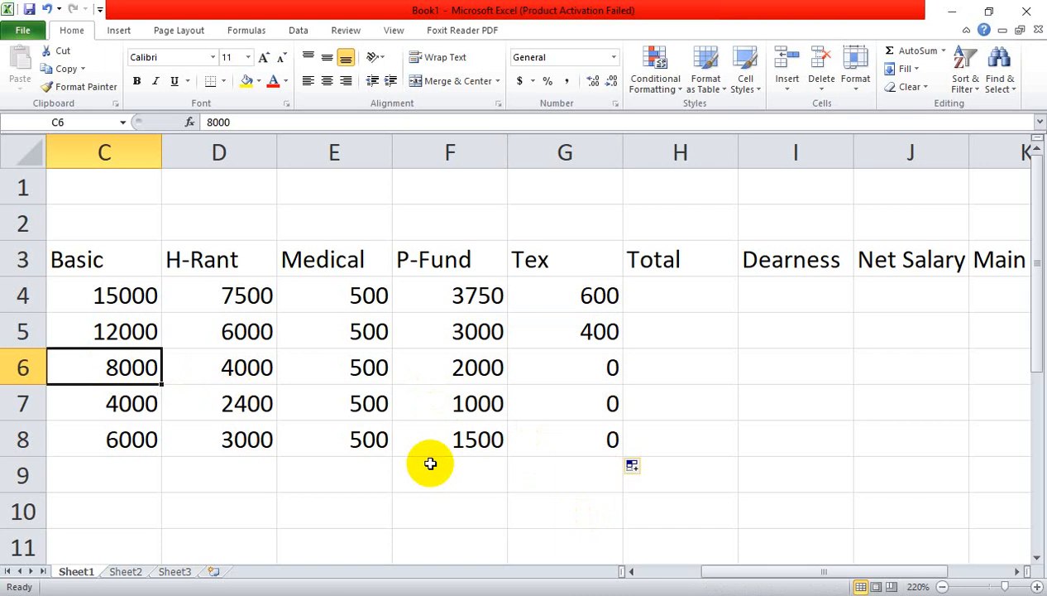
{"action": "type", "text": "899"}
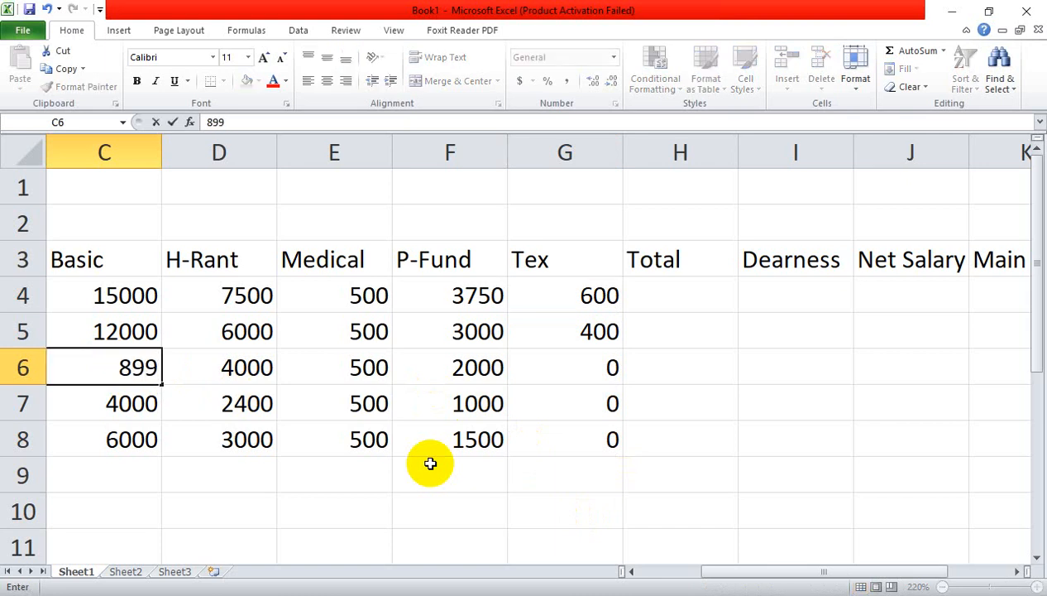
{"action": "type", "text": "9"}
{"action": "left_click", "coordinate": [571, 550]}
{"action": "left_click", "coordinate": [610, 370]}
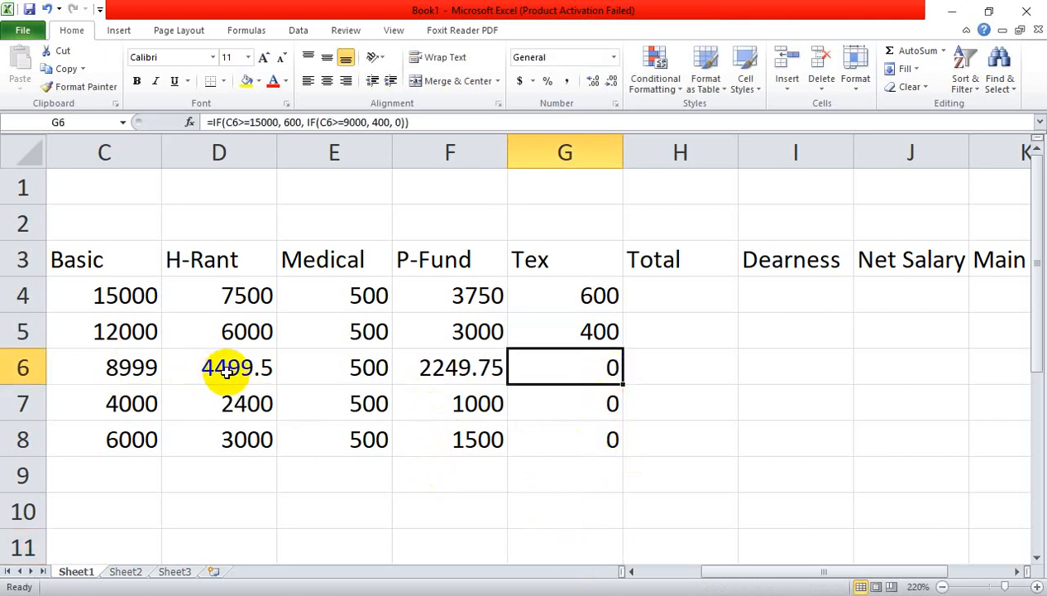
{"action": "left_click", "coordinate": [106, 367]}
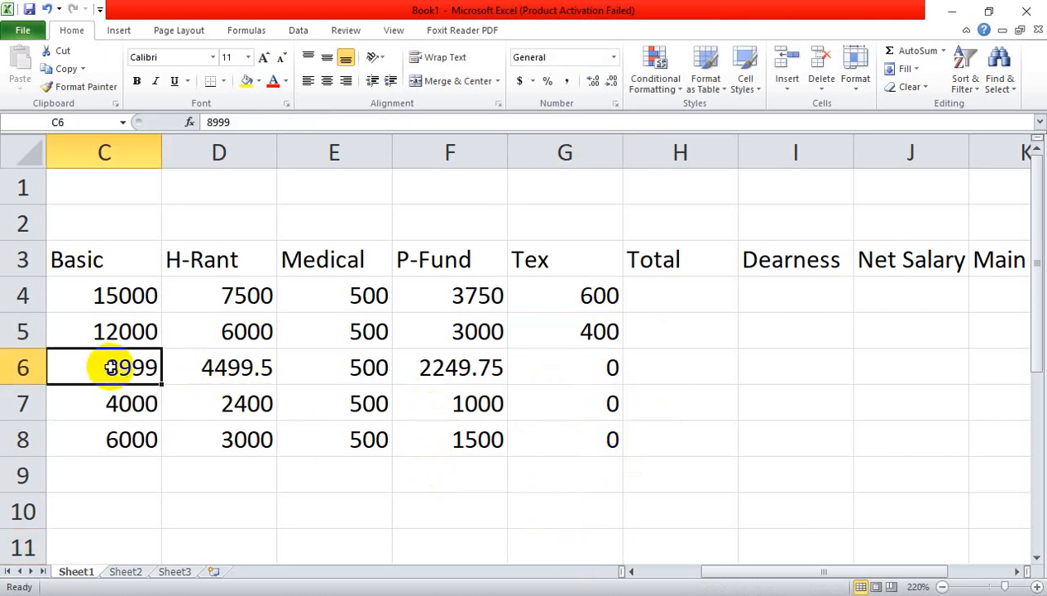
{"action": "type", "text": "9000"}
{"action": "left_click", "coordinate": [247, 498]}
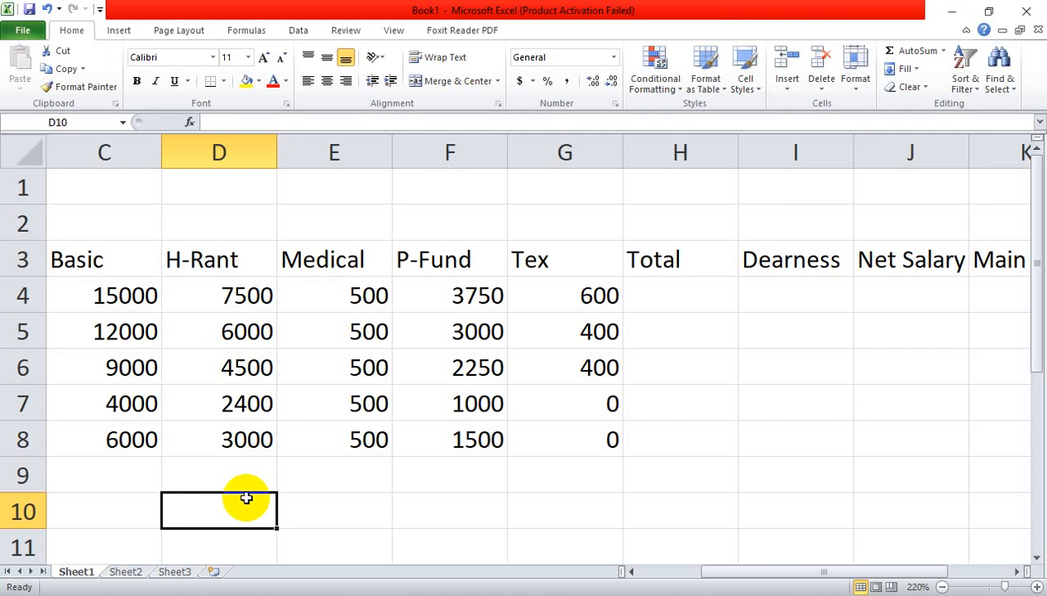
{"action": "left_click", "coordinate": [145, 367]}
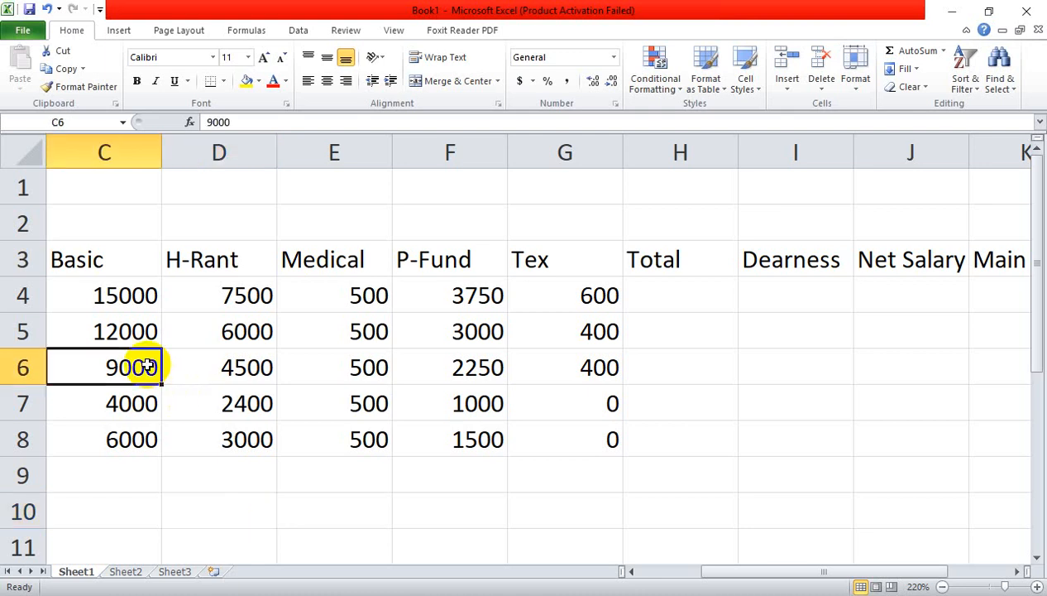
{"action": "type", "text": "14999"}
{"action": "key", "text": "Return"}
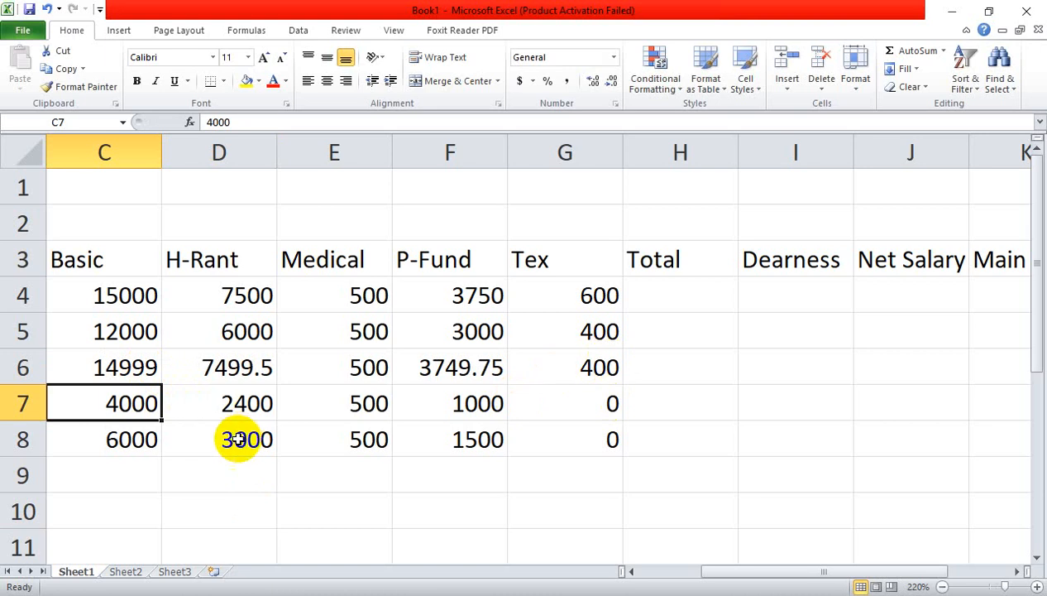
Step: Set the third employee's basic salary in C6 to 15000 and check the Tex formula in G6
{"action": "left_click", "coordinate": [148, 368]}
{"action": "type", "text": "15000"}
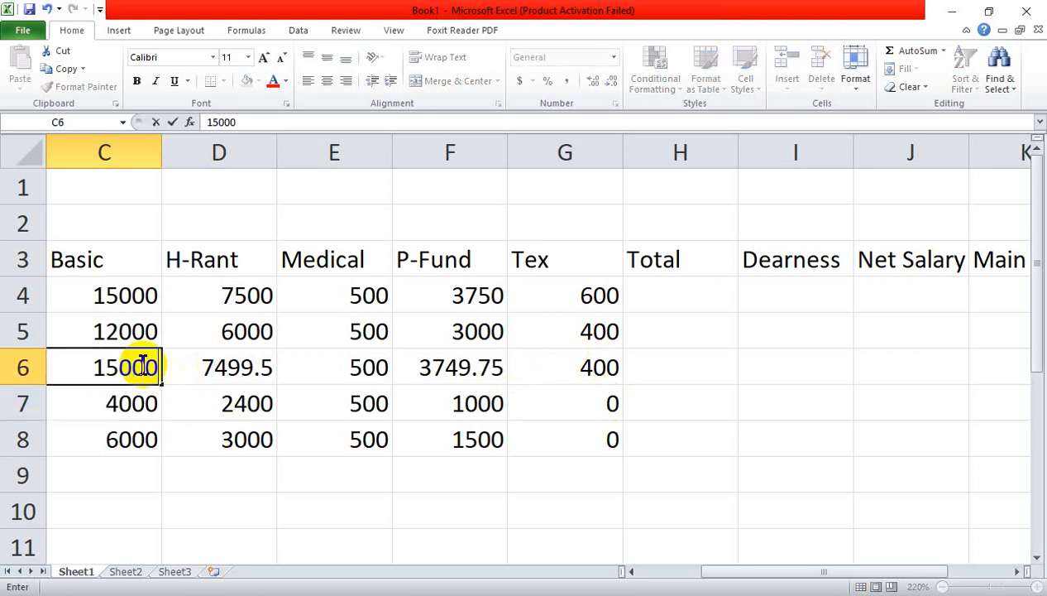
{"action": "left_click", "coordinate": [216, 501]}
{"action": "left_click", "coordinate": [597, 356]}
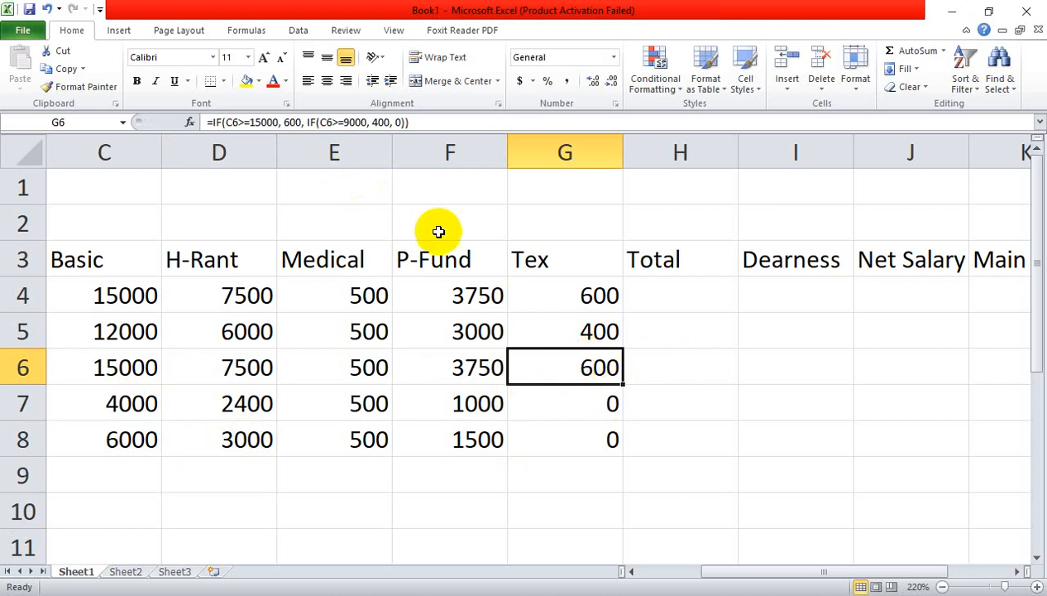
Step: Change the comparison operator of the nested IF in the G6 Tex formula to <
{"action": "double_click", "coordinate": [583, 378]}
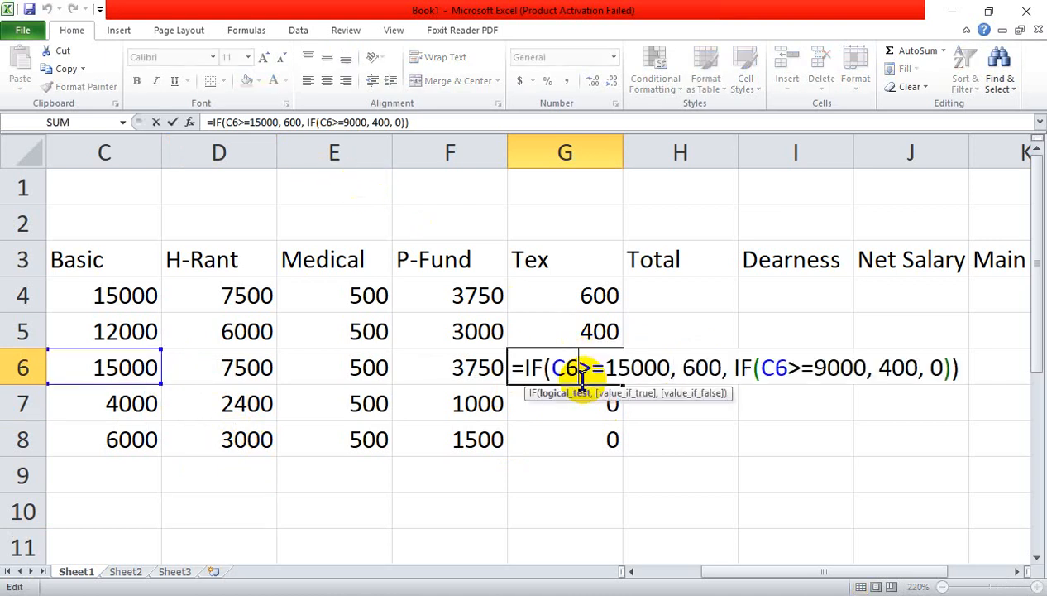
{"action": "left_click", "coordinate": [960, 367]}
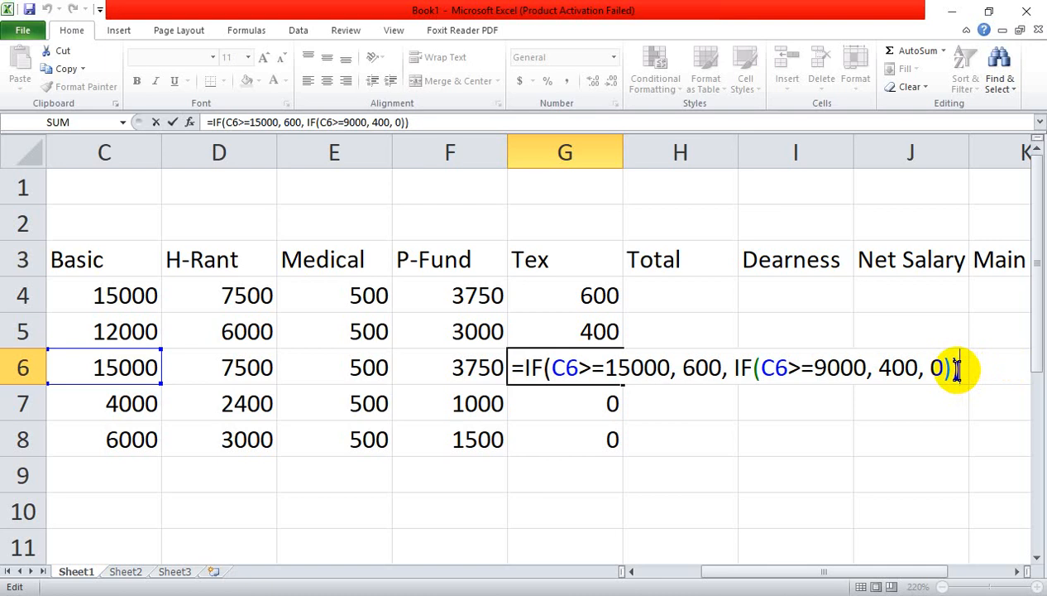
{"action": "left_click", "coordinate": [817, 372]}
{"action": "key", "text": "BackSpace"}
{"action": "key", "text": "BackSpace"}
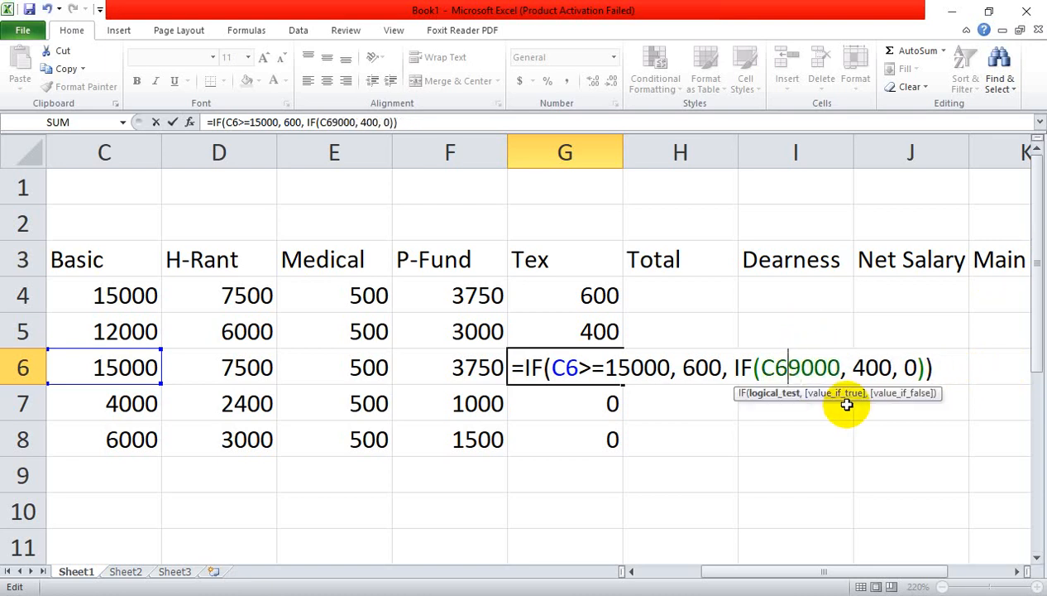
{"action": "type", "text": "<"}
Step: Set the threshold of the nested IF in the G6 formula to 15000
{"action": "key", "text": "Right"}
{"action": "key", "text": "Right"}
{"action": "key", "text": "Right"}
{"action": "key", "text": "Right"}
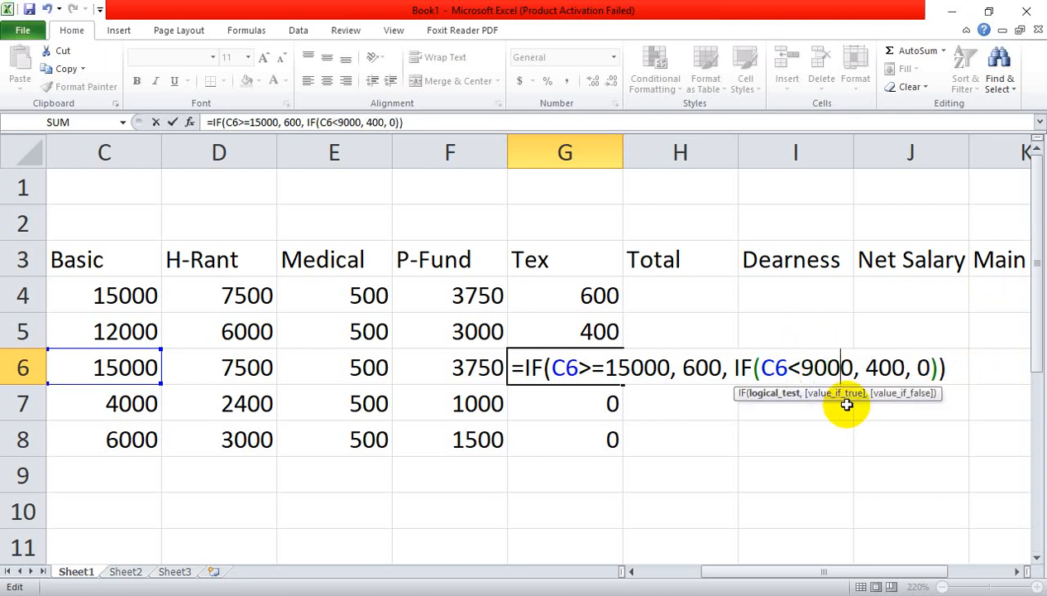
{"action": "key", "text": "BackSpace"}
{"action": "key", "text": "BackSpace"}
{"action": "key", "text": "BackSpace"}
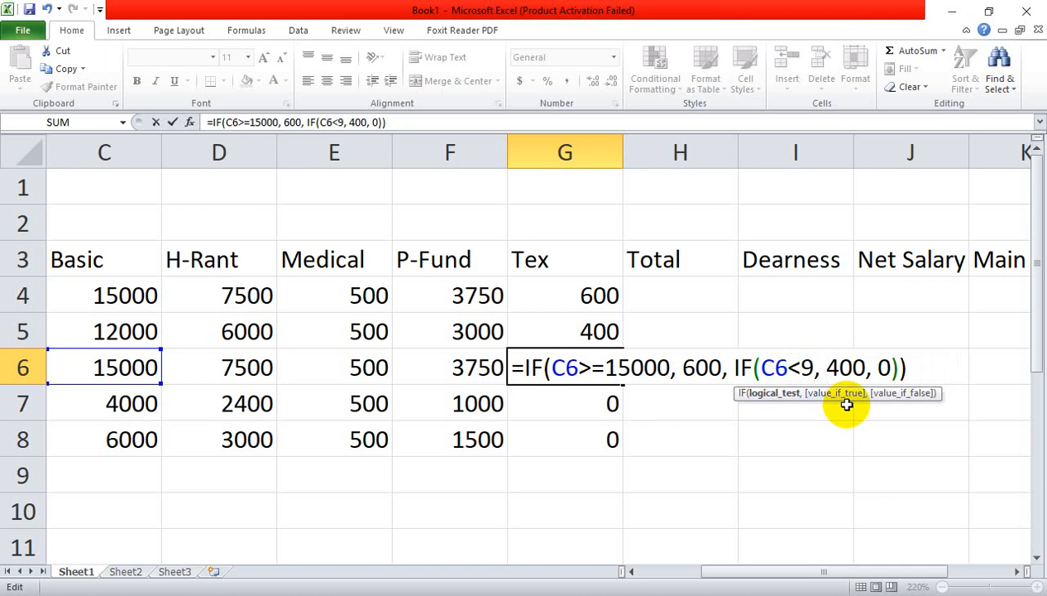
{"action": "type", "text": "15000"}
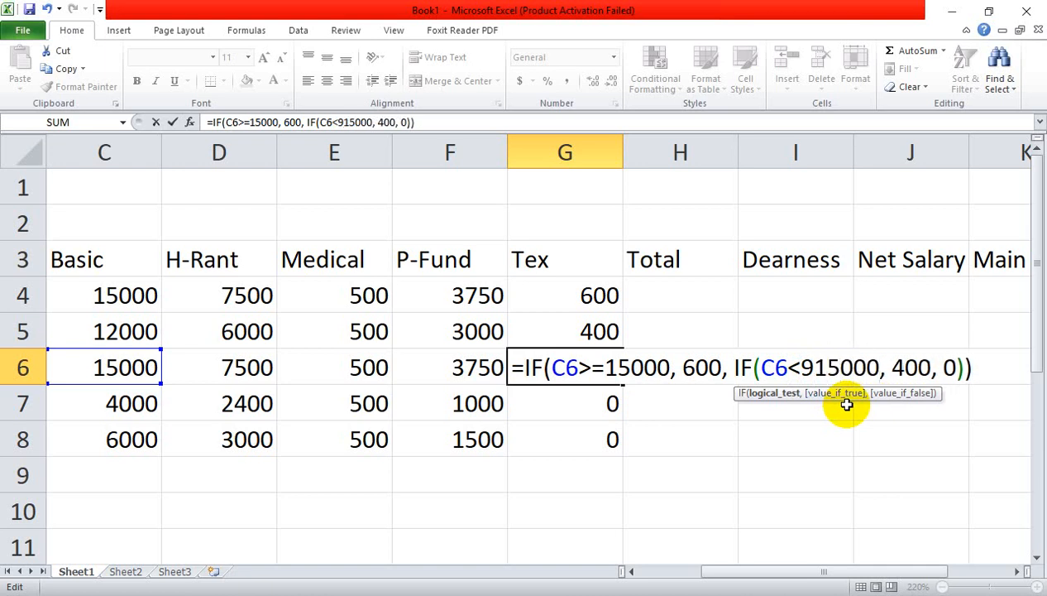
{"action": "key", "text": "BackSpace"}
{"action": "key", "text": "BackSpace"}
{"action": "key", "text": "BackSpace"}
{"action": "key", "text": "BackSpace"}
{"action": "key", "text": "BackSpace"}
{"action": "key", "text": "BackSpace"}
{"action": "type", "text": "15"}
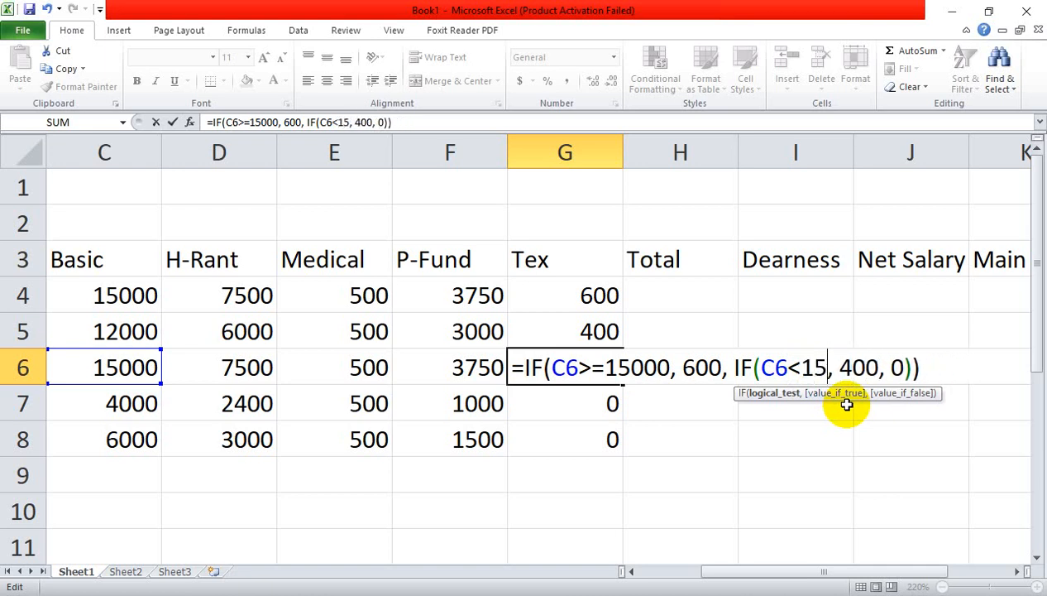
{"action": "type", "text": "000"}
{"action": "key", "text": "Right"}
{"action": "key", "text": "Right"}
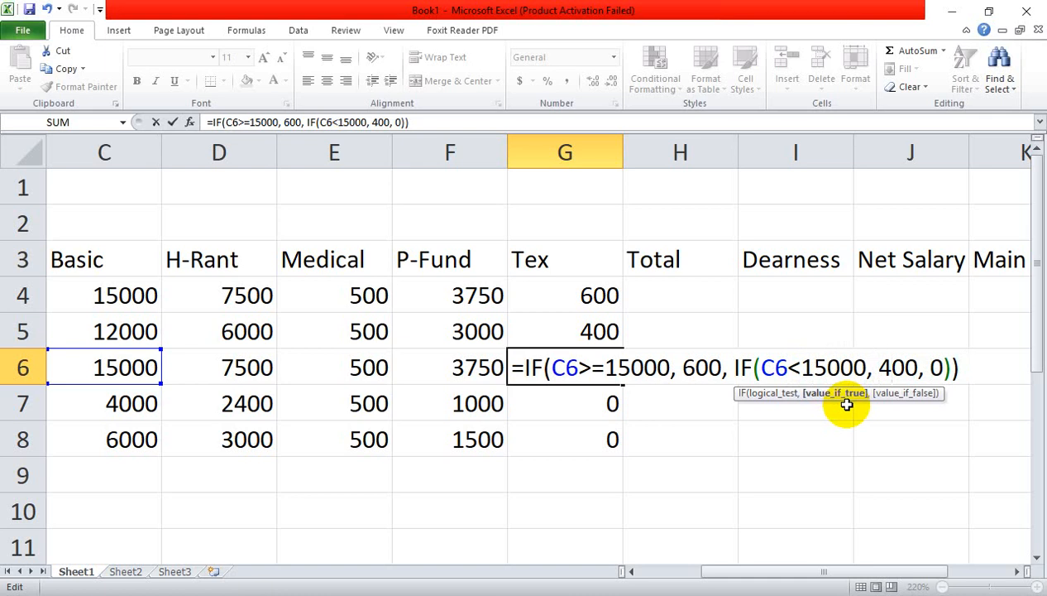
Step: Set the nested IF's true result in G6 to 300 and remove its false result, giving IF(C6<15000, 300)
{"action": "key", "text": "Delete"}
{"action": "type", "text": "3"}
{"action": "key", "text": "Right"}
{"action": "key", "text": "Right"}
{"action": "key", "text": "Right"}
{"action": "key", "text": "Right"}
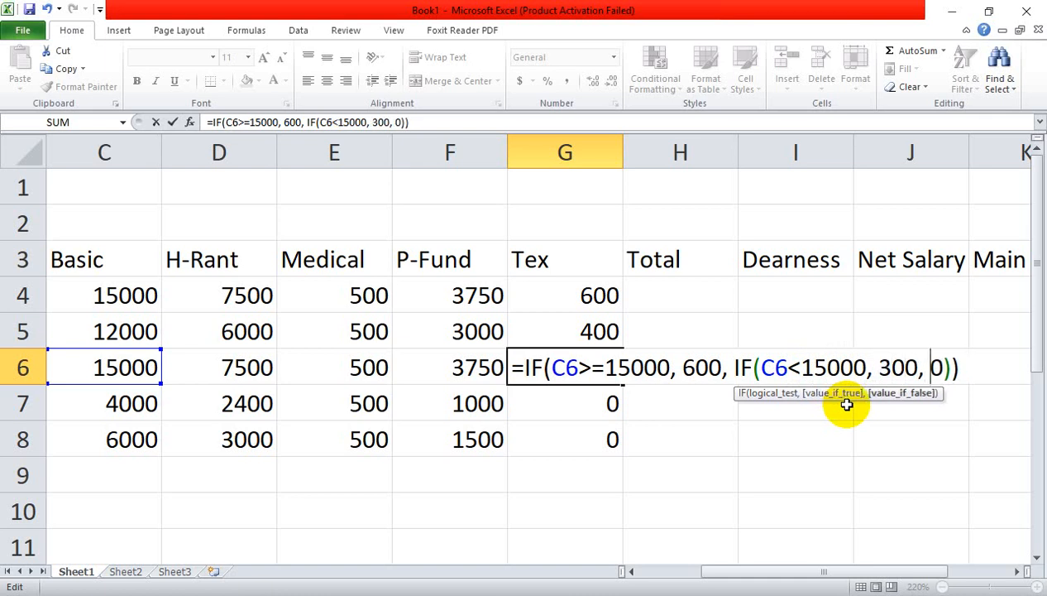
{"action": "key", "text": "Delete"}
{"action": "key", "text": "BackSpace"}
{"action": "key", "text": "BackSpace"}
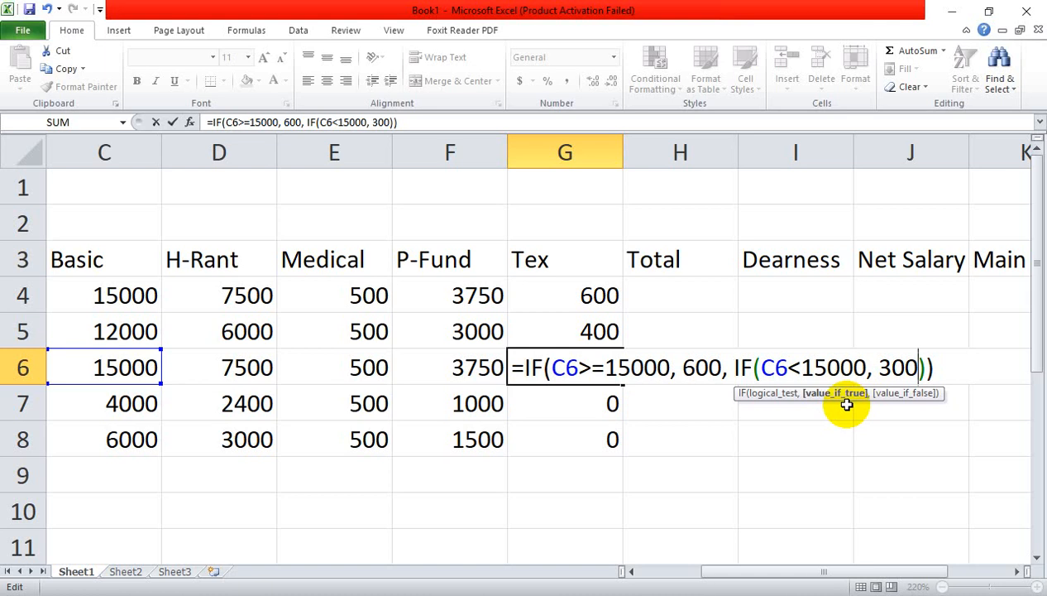
{"action": "key", "text": "Return"}
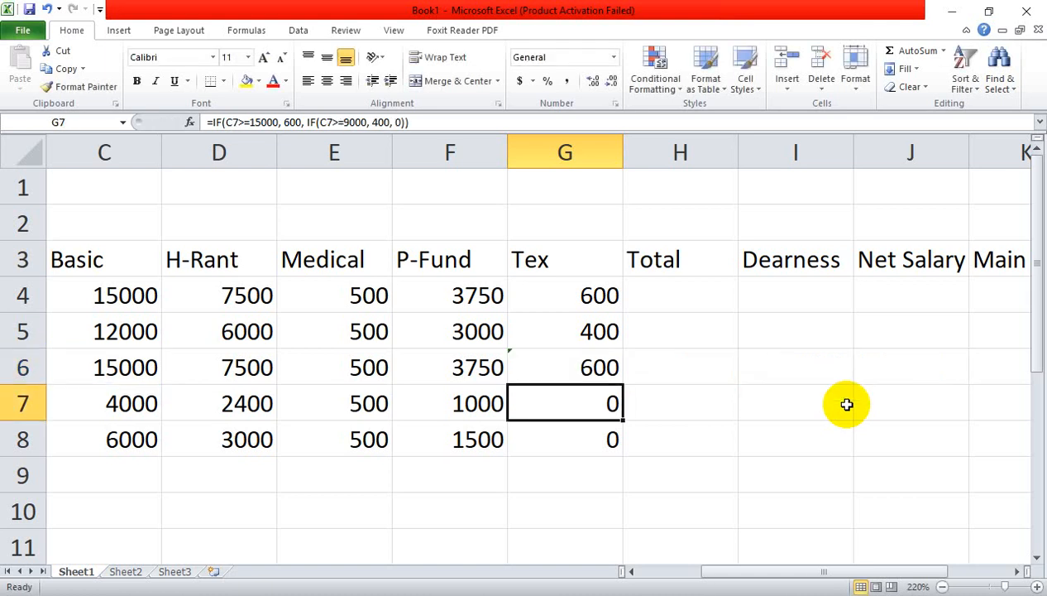
Step: Try to replace the G6 Tex formula with a reference to G4, and restore the IF formula
{"action": "left_click", "coordinate": [592, 366]}
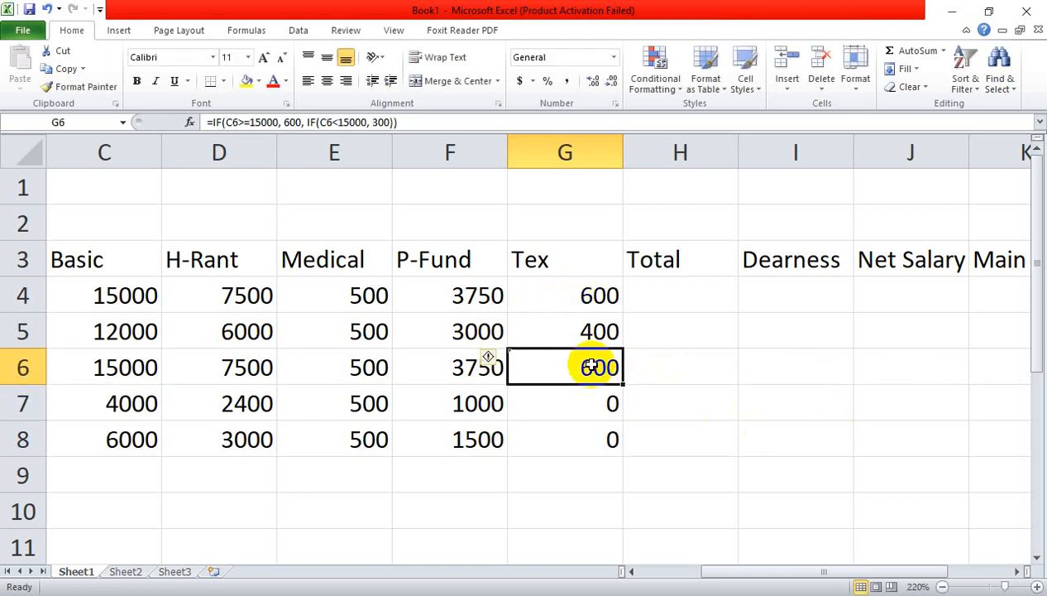
{"action": "double_click", "coordinate": [593, 366]}
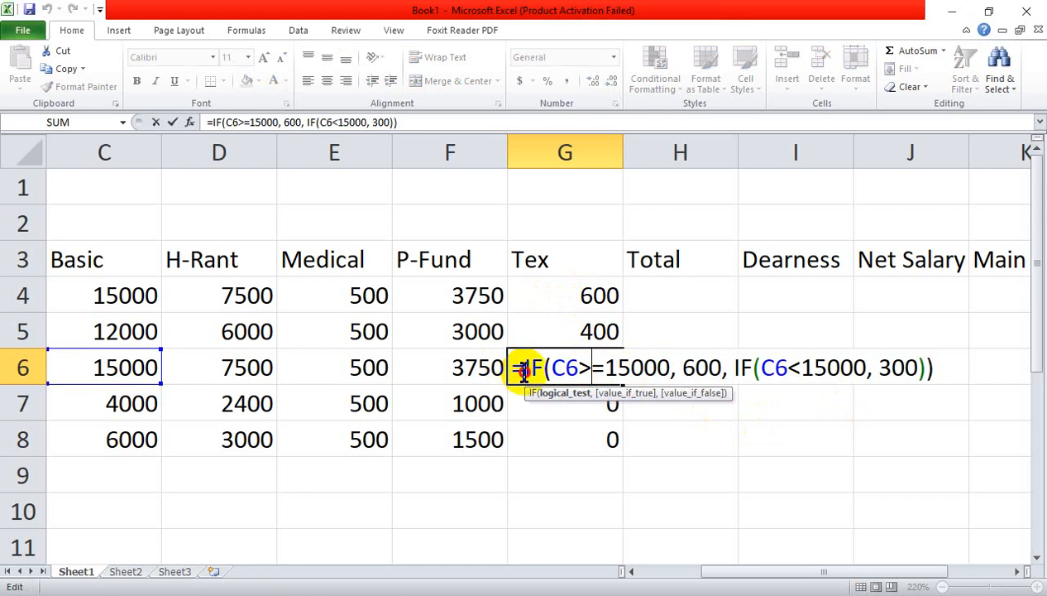
{"action": "left_click_drag", "start_coordinate": [523, 370], "coordinate": [942, 362]}
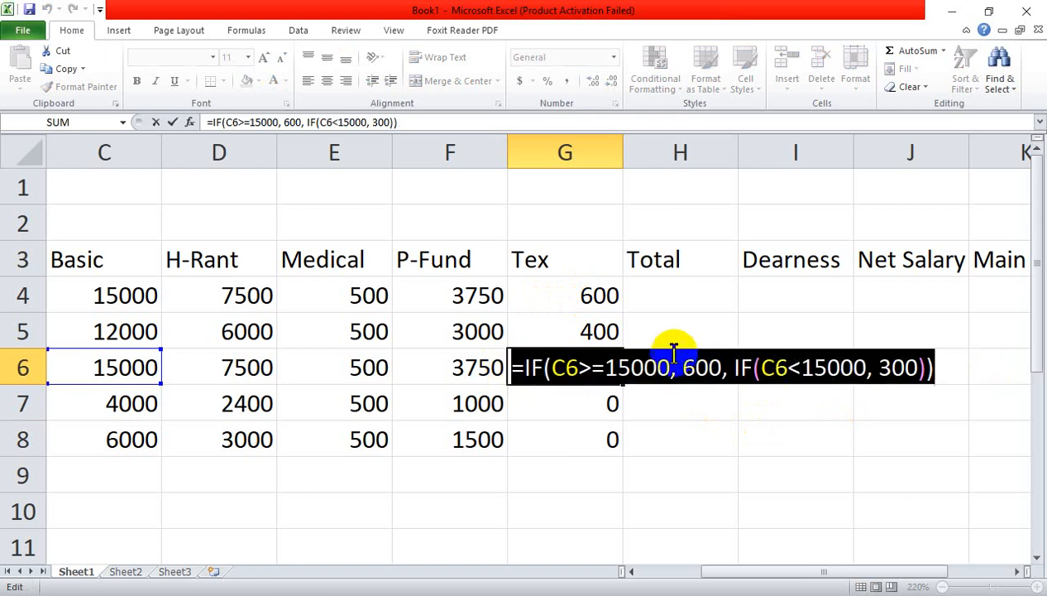
{"action": "type", "text": "="}
{"action": "left_click", "coordinate": [586, 298]}
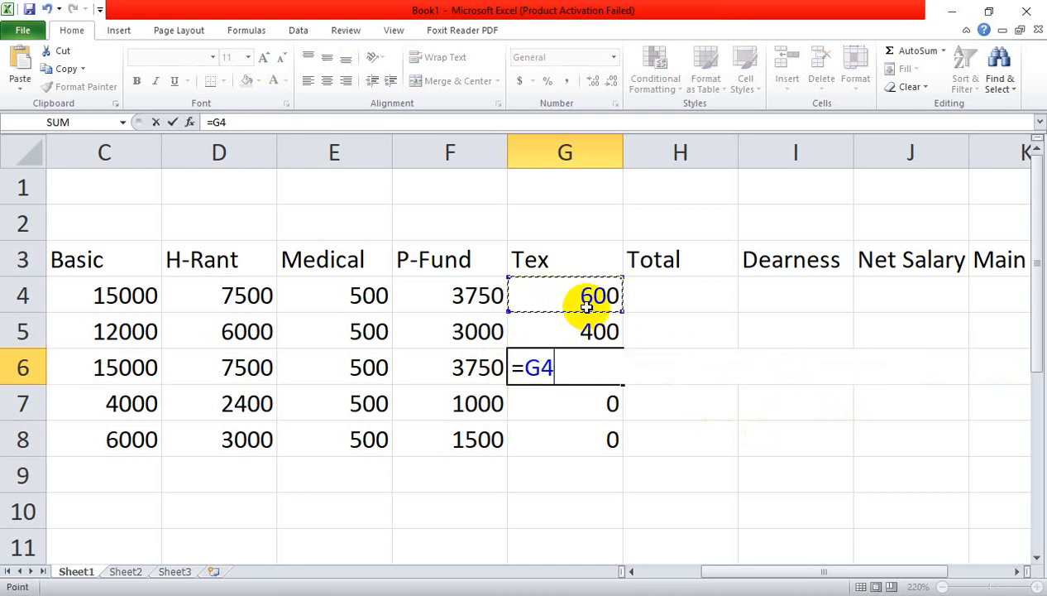
{"action": "key", "text": "ctrl+z"}
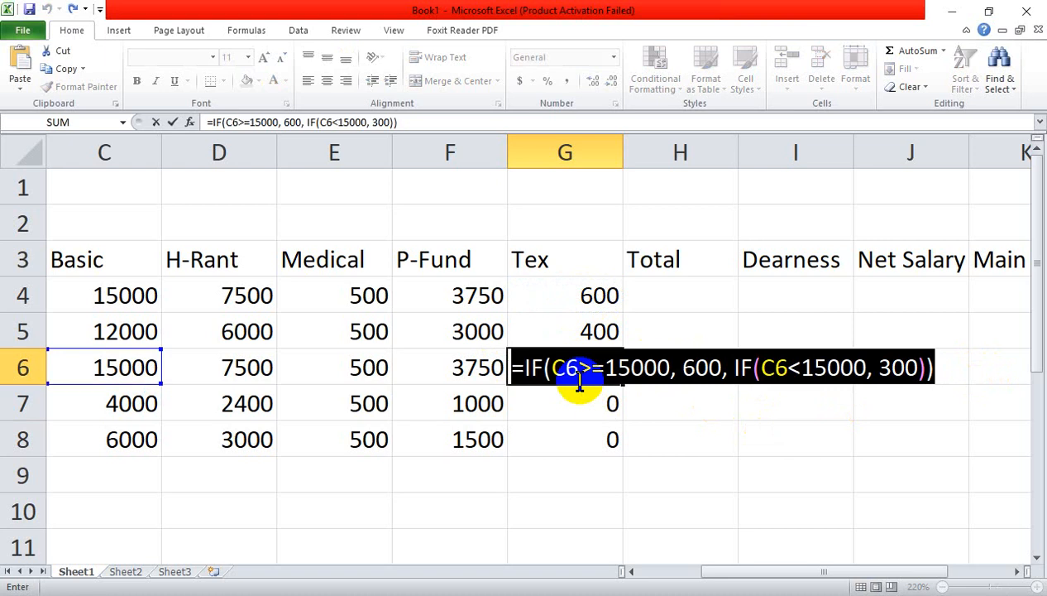
{"action": "type", "text": "="}
{"action": "left_click", "coordinate": [654, 444]}
{"action": "key", "text": "ctrl+z"}
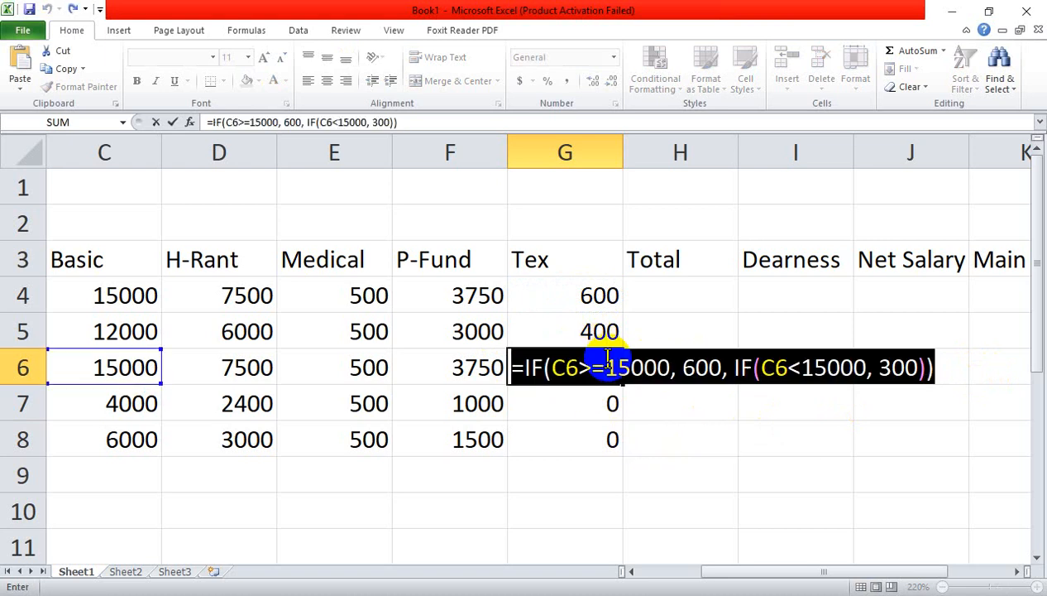
Step: Change the nested IF in the G4 Tex formula to IF(C4<15000, 300)
{"action": "key", "text": "Escape"}
{"action": "left_click", "coordinate": [666, 444]}
{"action": "left_click", "coordinate": [595, 297]}
{"action": "double_click", "coordinate": [552, 297]}
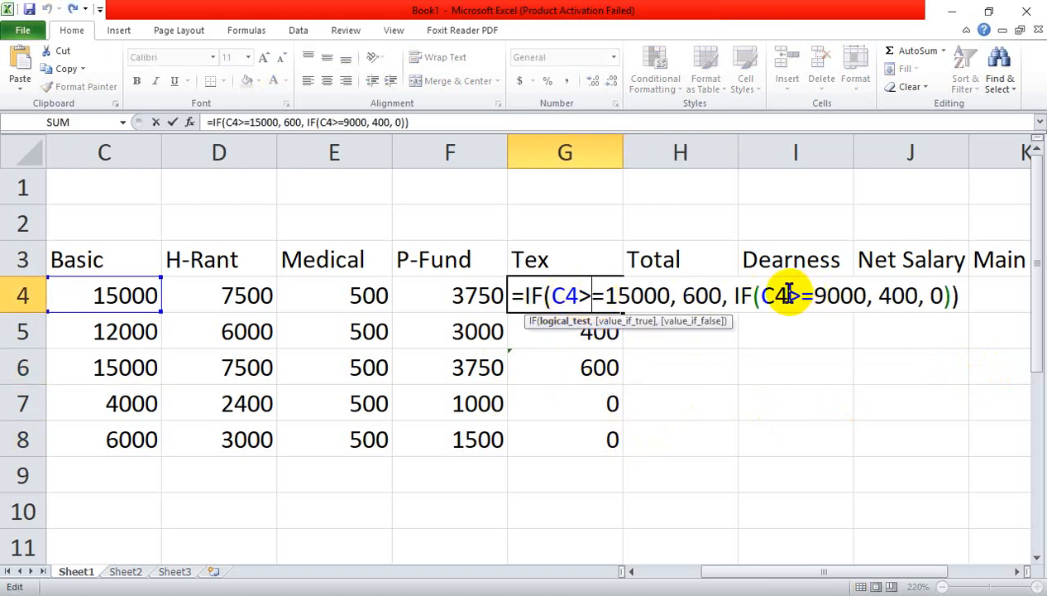
{"action": "left_click_drag", "start_coordinate": [788, 294], "coordinate": [944, 295]}
{"action": "type", "text": "<15000, 3"}
{"action": "key", "text": "BackSpace"}
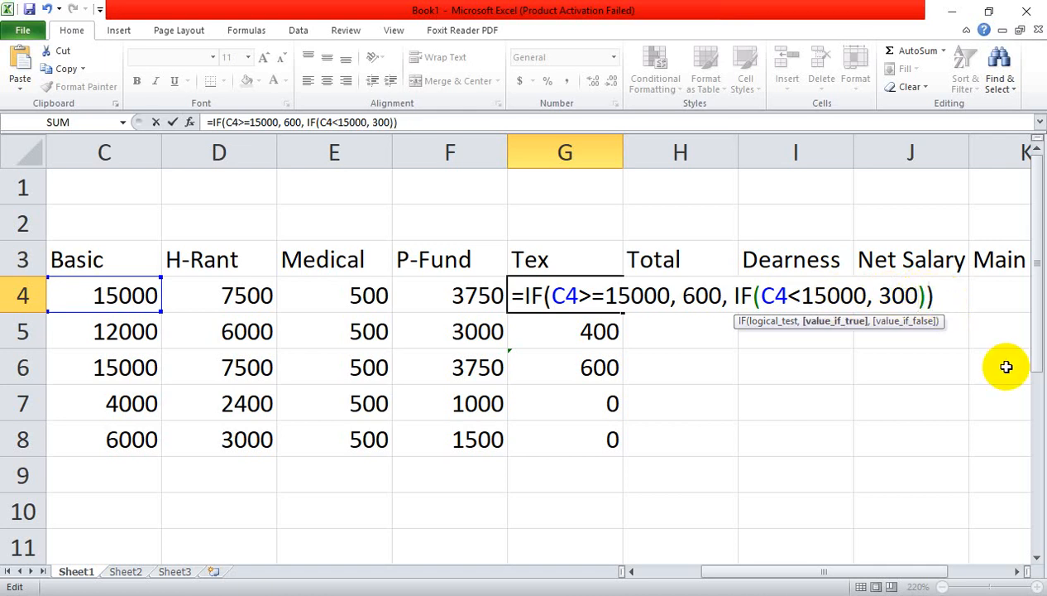
{"action": "key", "text": "Return"}
Step: Fill the Tex formula from G4 down through G8
{"action": "left_click", "coordinate": [628, 296]}
{"action": "left_click", "coordinate": [601, 297]}
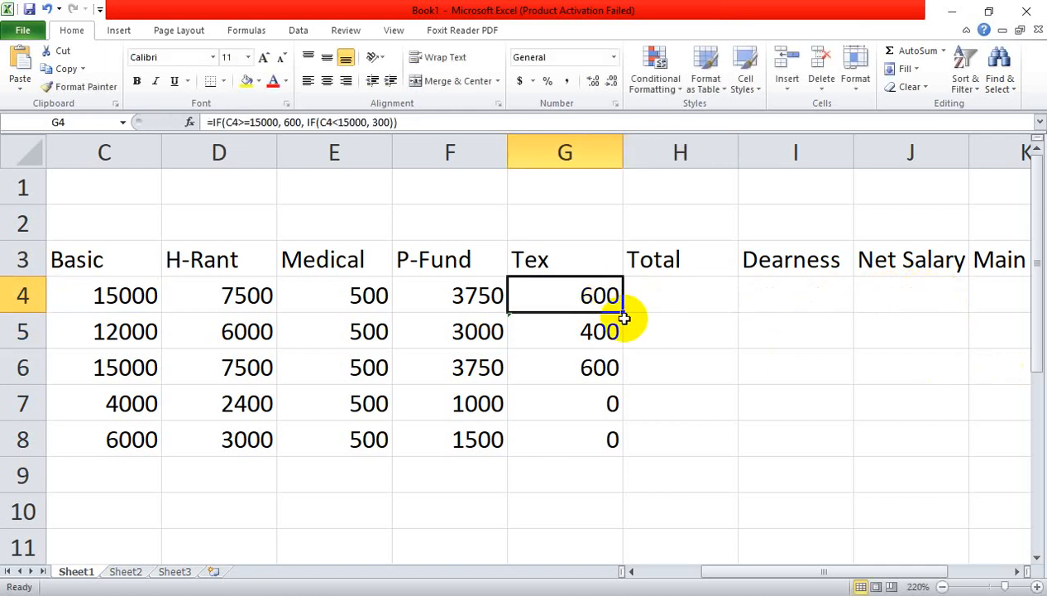
{"action": "left_click_drag", "start_coordinate": [626, 304], "coordinate": [632, 447]}
{"action": "left_click", "coordinate": [727, 510]}
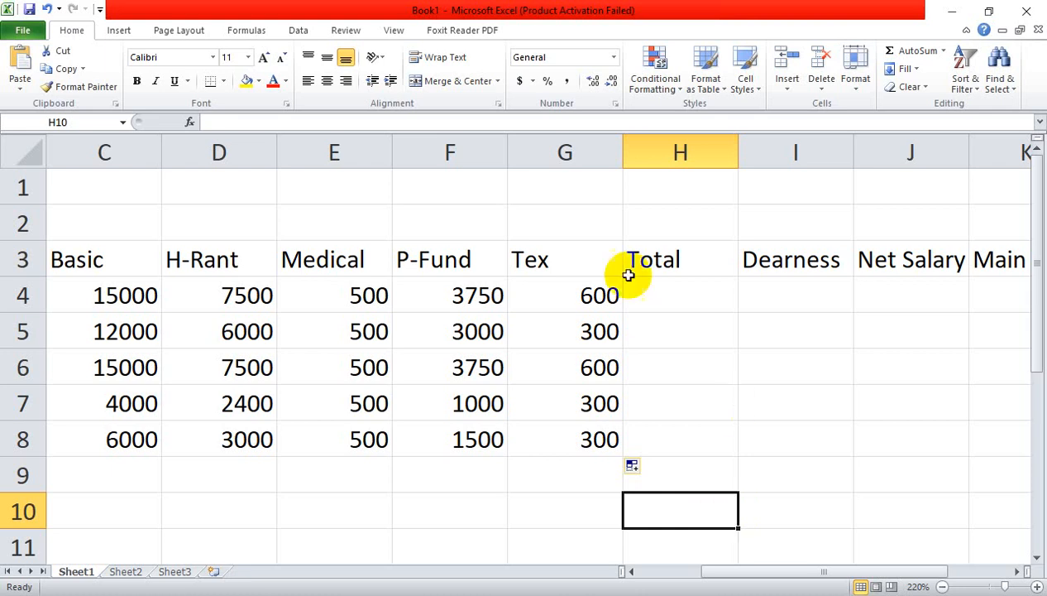
{"action": "left_click", "coordinate": [597, 302]}
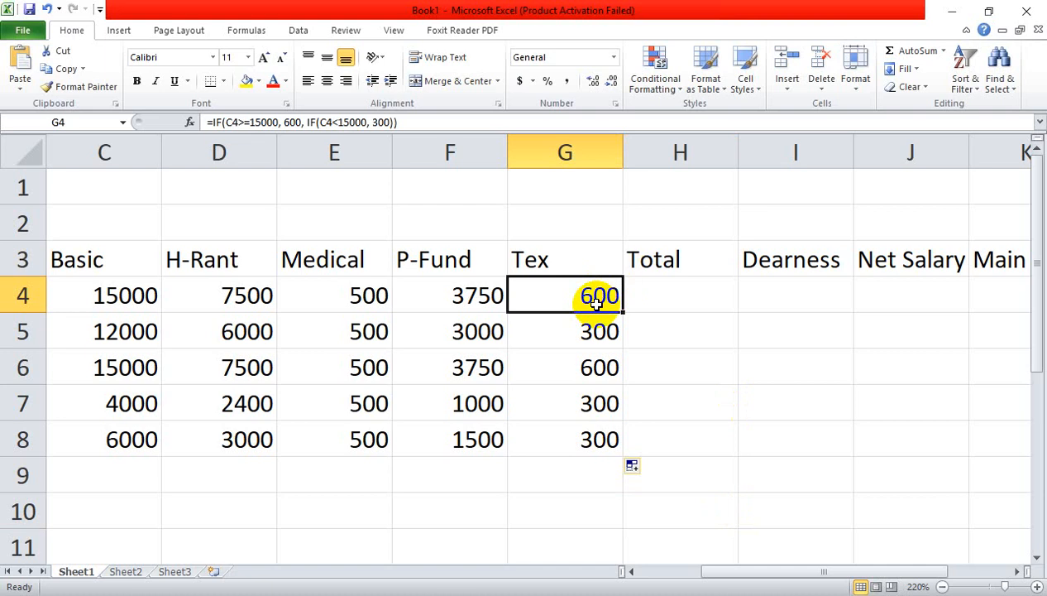
{"action": "left_click", "coordinate": [683, 299]}
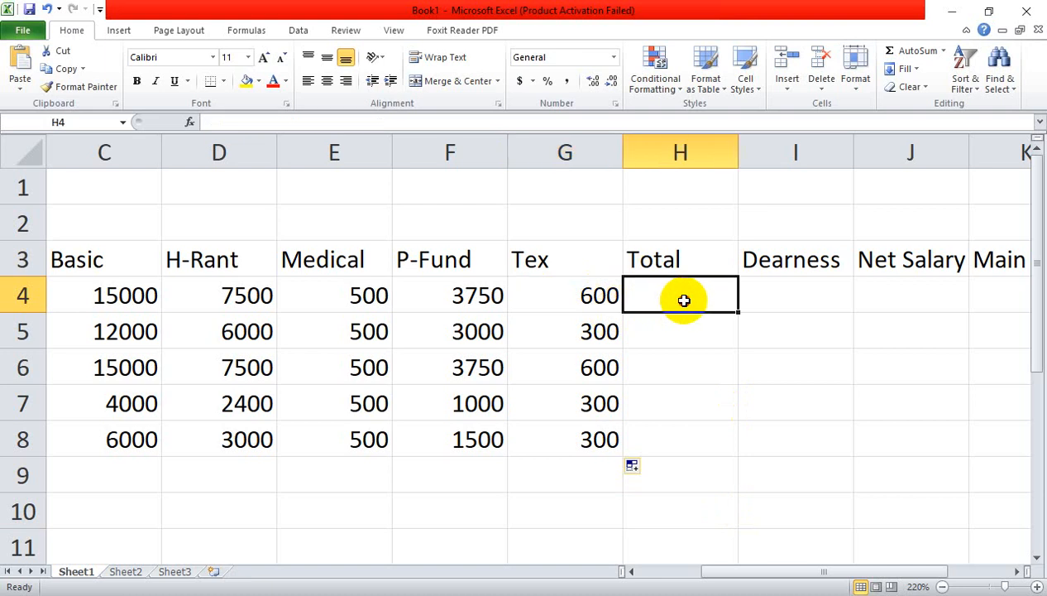
{"action": "left_click", "coordinate": [601, 296]}
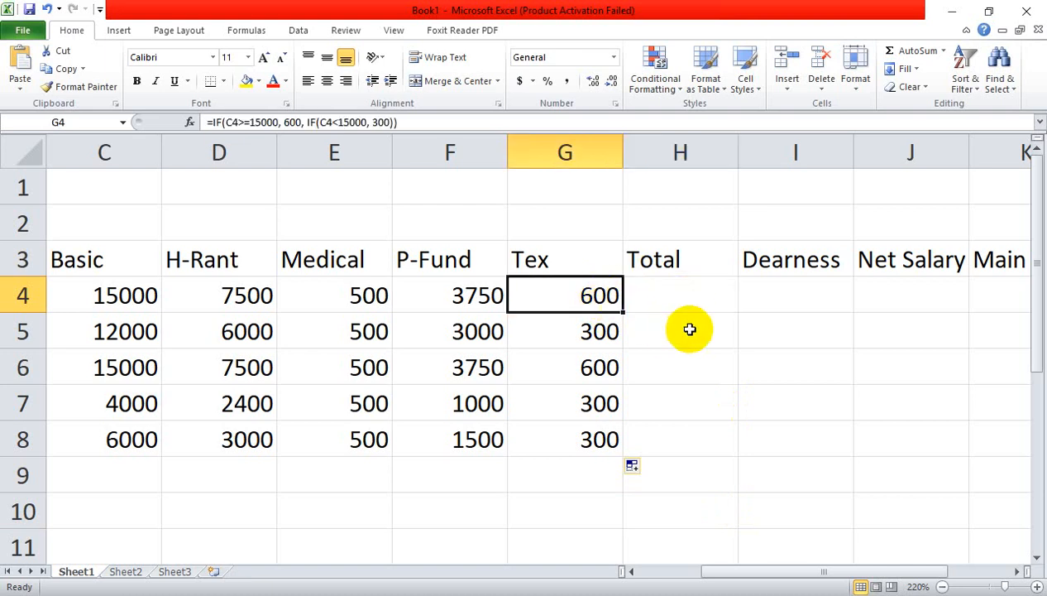
{"action": "left_click", "coordinate": [699, 304]}
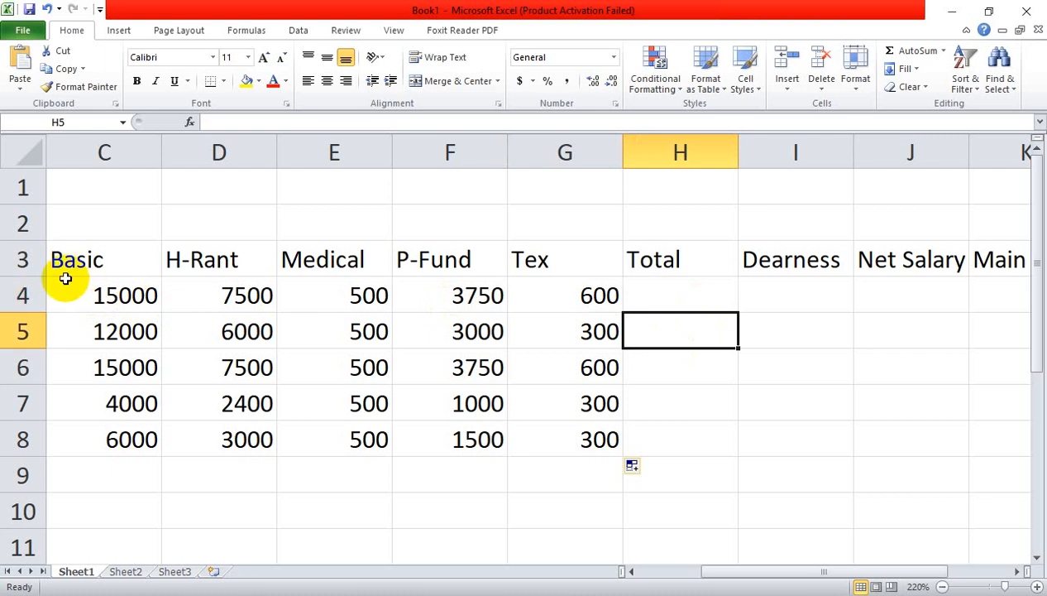
Step: Sum C4:G4 into the Total cell H4 with AutoSum
{"action": "left_click_drag", "start_coordinate": [91, 295], "coordinate": [567, 296]}
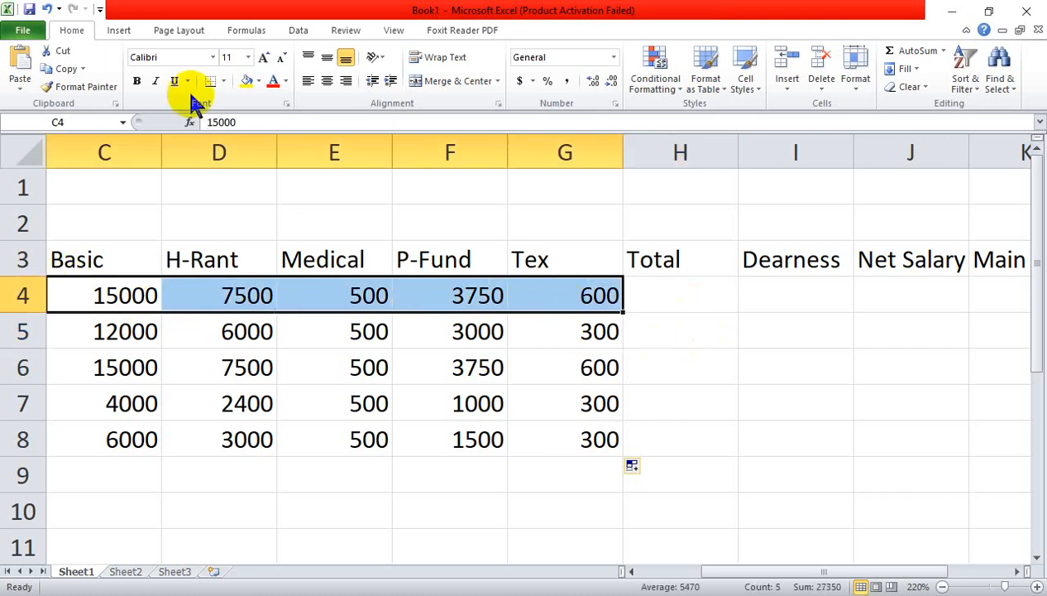
{"action": "left_click", "coordinate": [246, 30]}
{"action": "left_click", "coordinate": [73, 86]}
{"action": "left_click", "coordinate": [91, 109]}
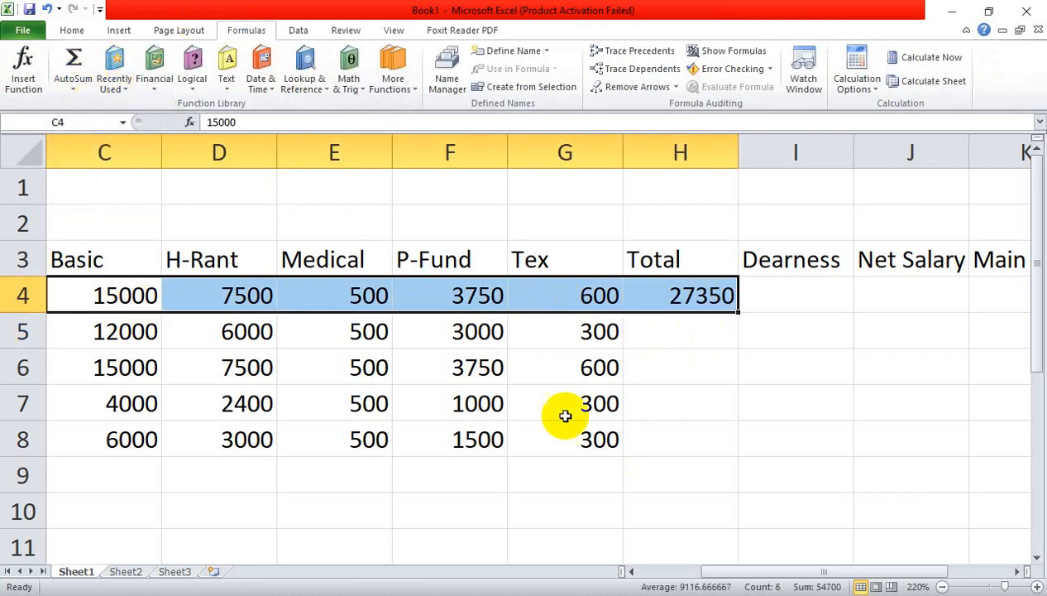
Step: Fill the Total formula from H4 down through H8
{"action": "left_click", "coordinate": [653, 405]}
{"action": "left_click", "coordinate": [666, 302]}
{"action": "left_click_drag", "start_coordinate": [738, 314], "coordinate": [740, 451]}
{"action": "left_click", "coordinate": [799, 467]}
{"action": "left_click", "coordinate": [785, 295]}
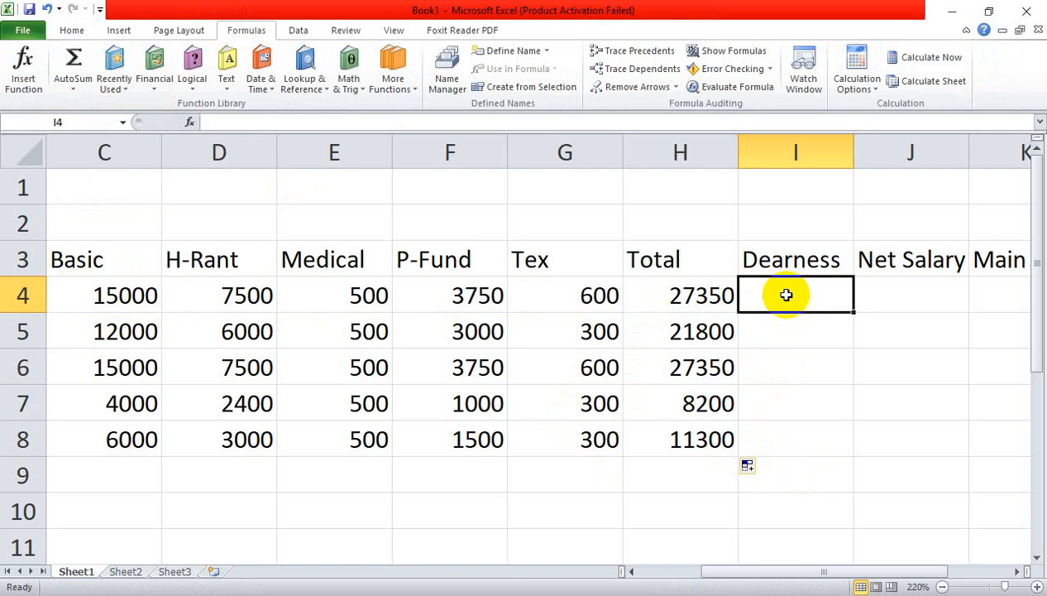
{"action": "left_click", "coordinate": [686, 299]}
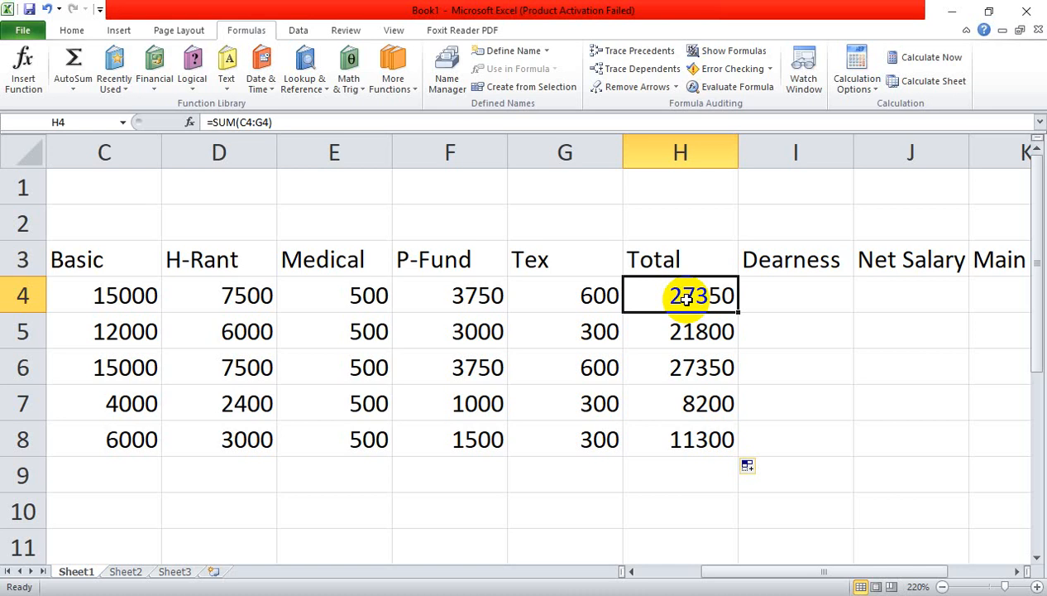
{"action": "left_click", "coordinate": [774, 326]}
{"action": "left_click", "coordinate": [689, 299]}
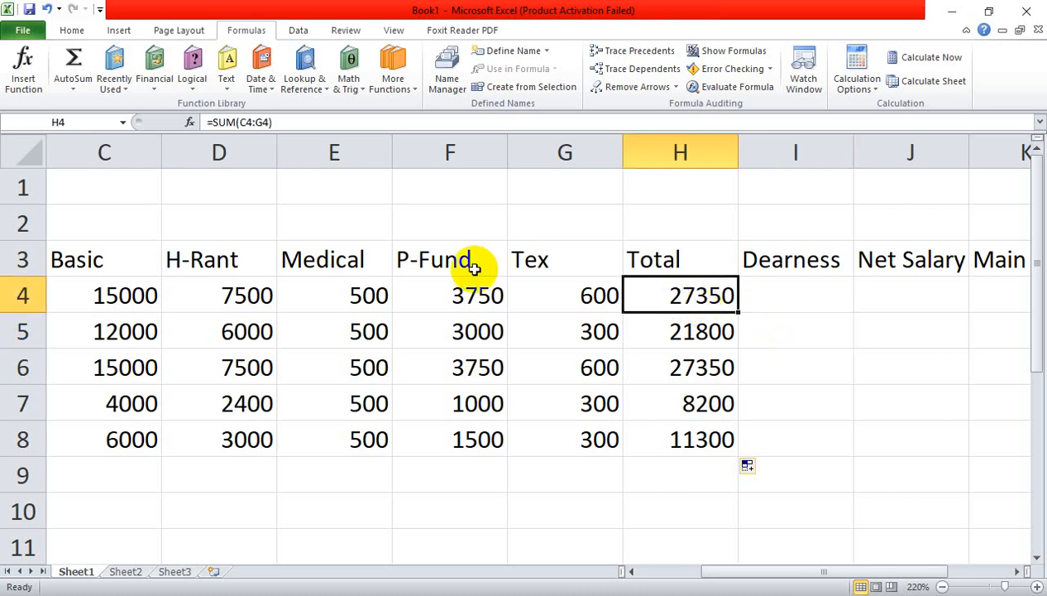
Step: Change the Total formula in H4 to =SUM(C4:F4), leaving the Tex column out of the range
{"action": "left_click", "coordinate": [299, 123]}
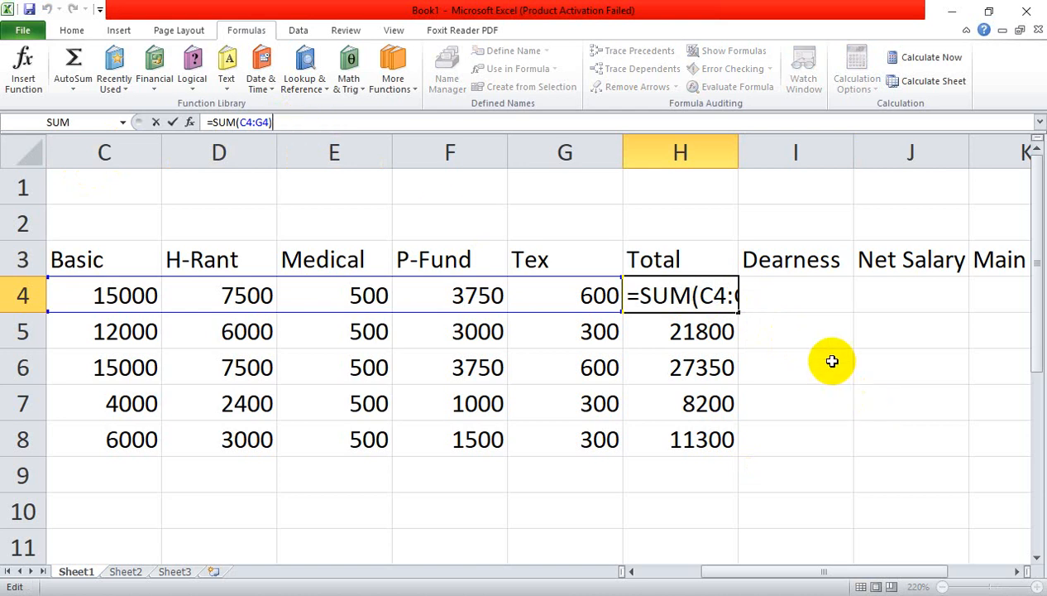
{"action": "key", "text": "BackSpace"}
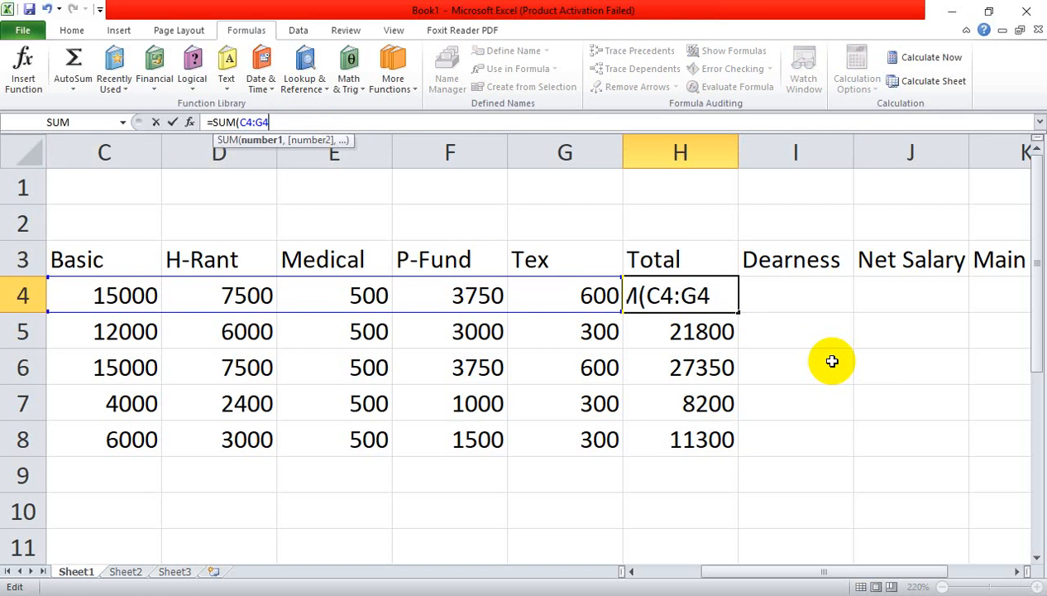
{"action": "left_click", "coordinate": [725, 294]}
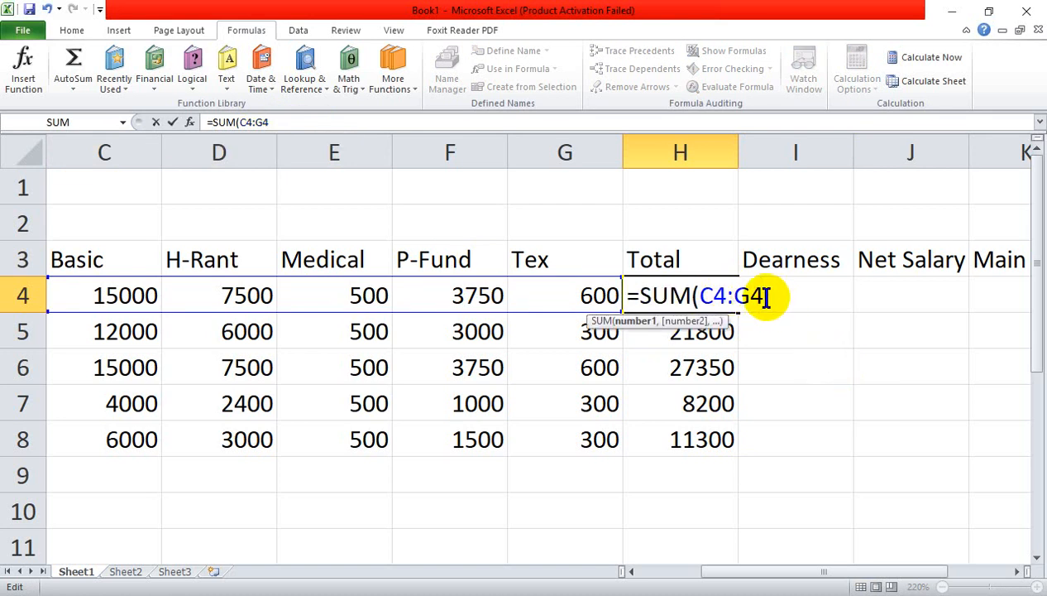
{"action": "left_click_drag", "start_coordinate": [768, 296], "coordinate": [643, 313]}
{"action": "left_click", "coordinate": [708, 315]}
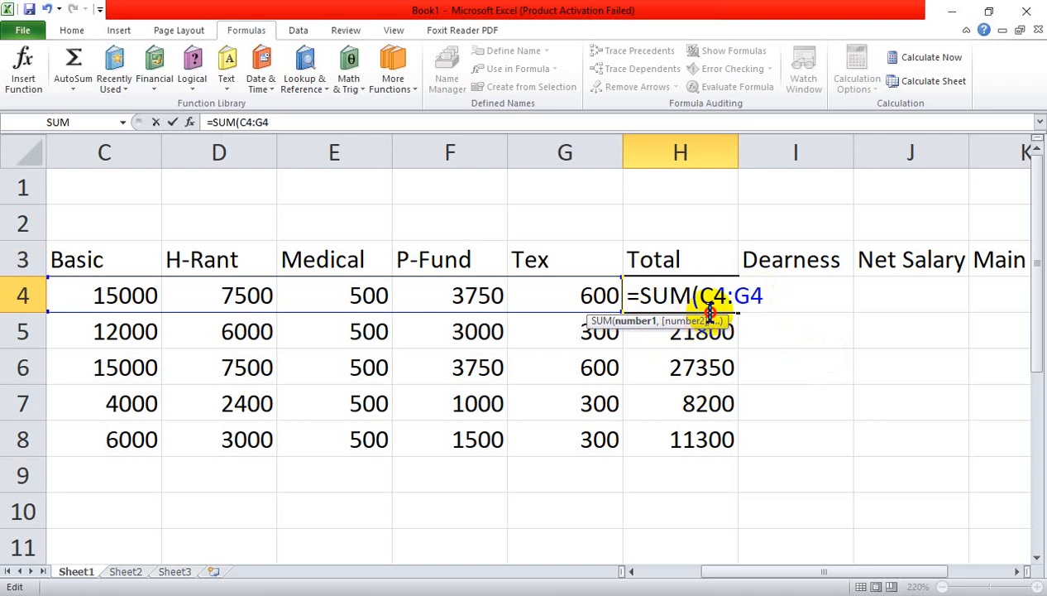
{"action": "double_click", "coordinate": [703, 312]}
{"action": "key", "text": "BackSpace"}
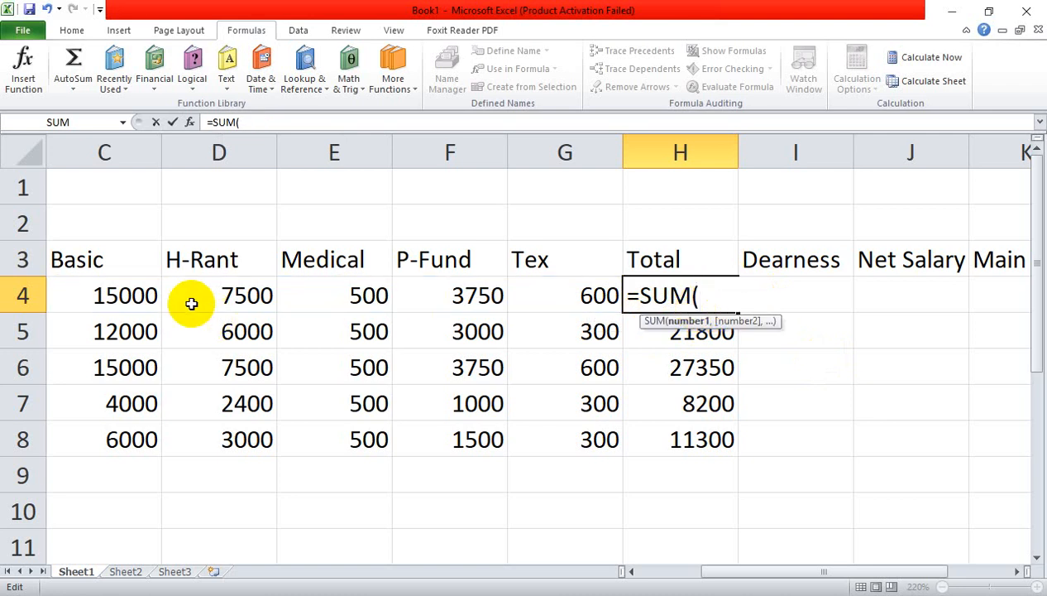
{"action": "left_click_drag", "start_coordinate": [98, 294], "coordinate": [453, 298]}
{"action": "type", "text": ")"}
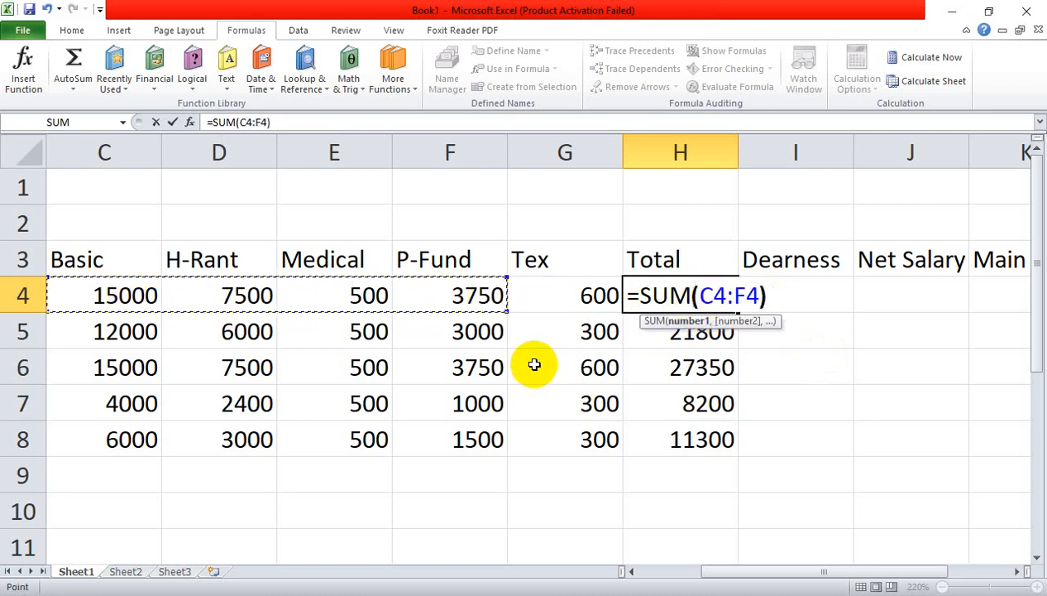
{"action": "key", "text": "Return"}
Step: Copy the corrected SUM(C4:F4) formula from H4 down through H8
{"action": "left_click", "coordinate": [645, 297]}
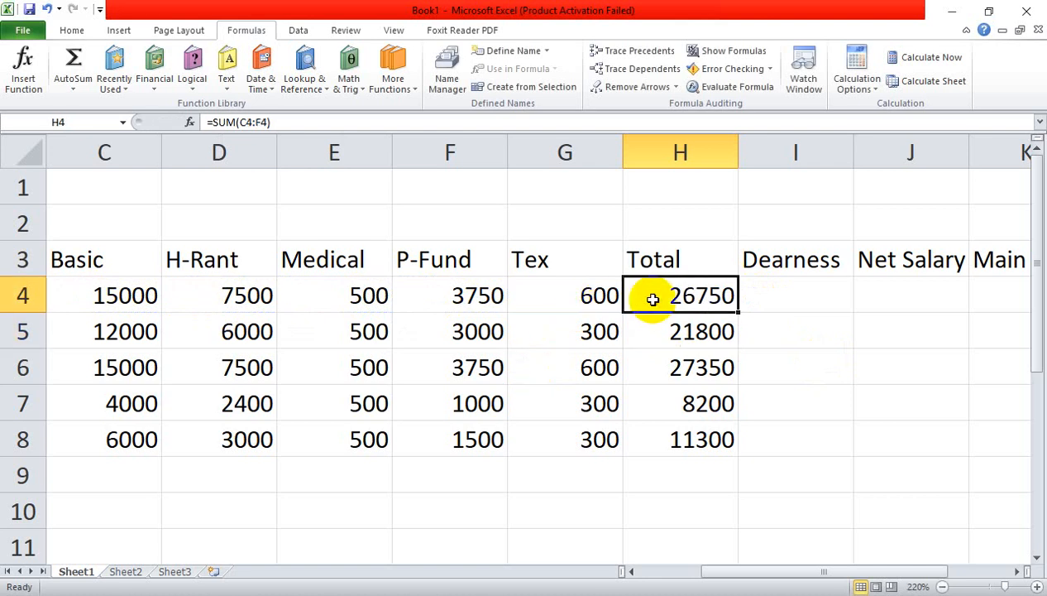
{"action": "left_click_drag", "start_coordinate": [739, 312], "coordinate": [738, 446]}
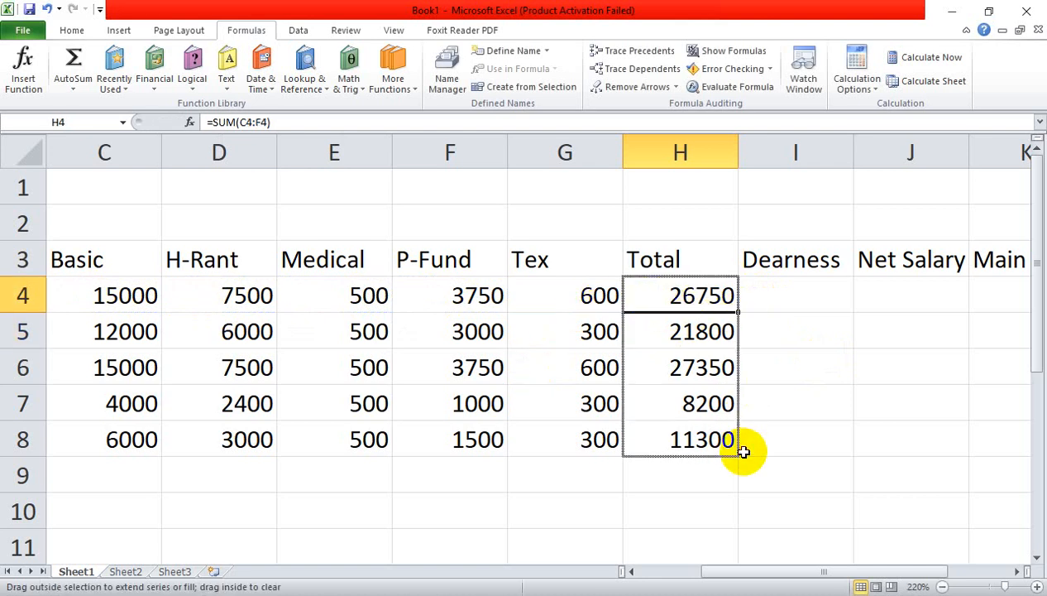
{"action": "left_click", "coordinate": [680, 510]}
{"action": "left_click", "coordinate": [682, 297]}
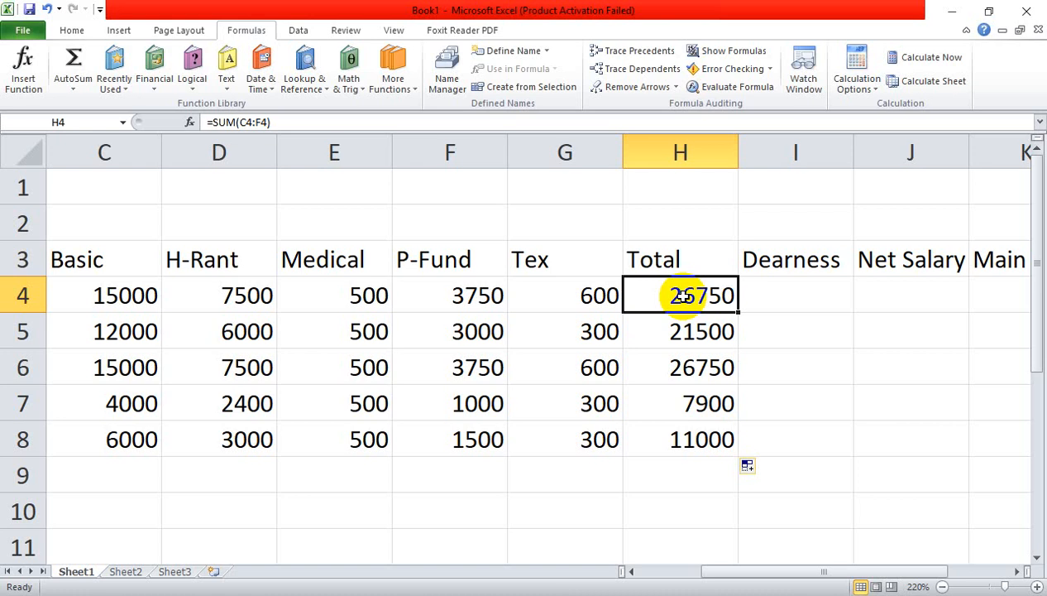
{"action": "left_click", "coordinate": [920, 306]}
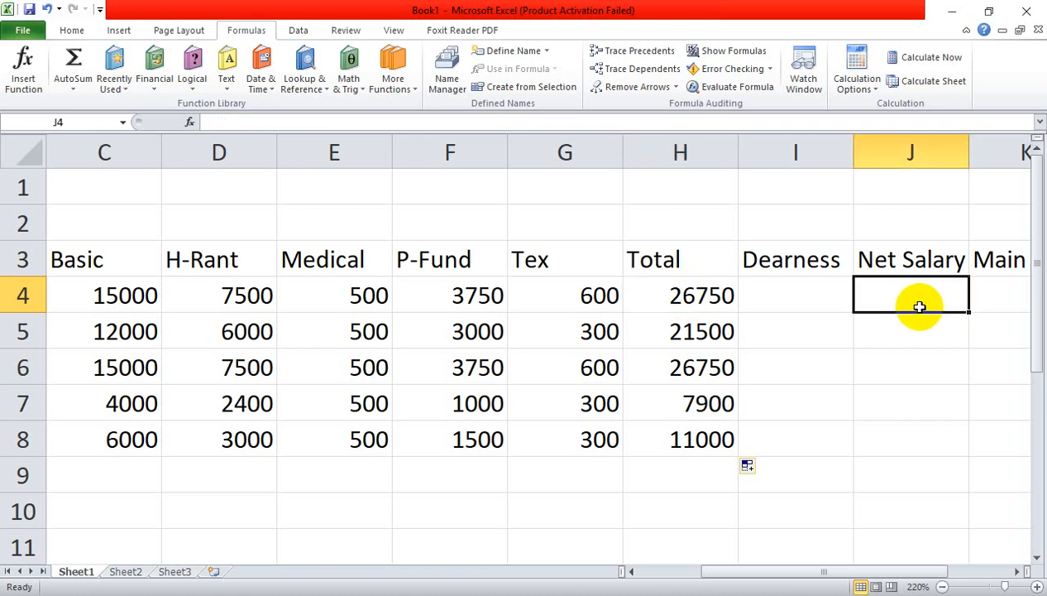
{"action": "left_click", "coordinate": [684, 300]}
Step: Try to total the row 4 salary values in C4:G4 again with an AutoSum function
{"action": "left_click_drag", "start_coordinate": [121, 305], "coordinate": [533, 298]}
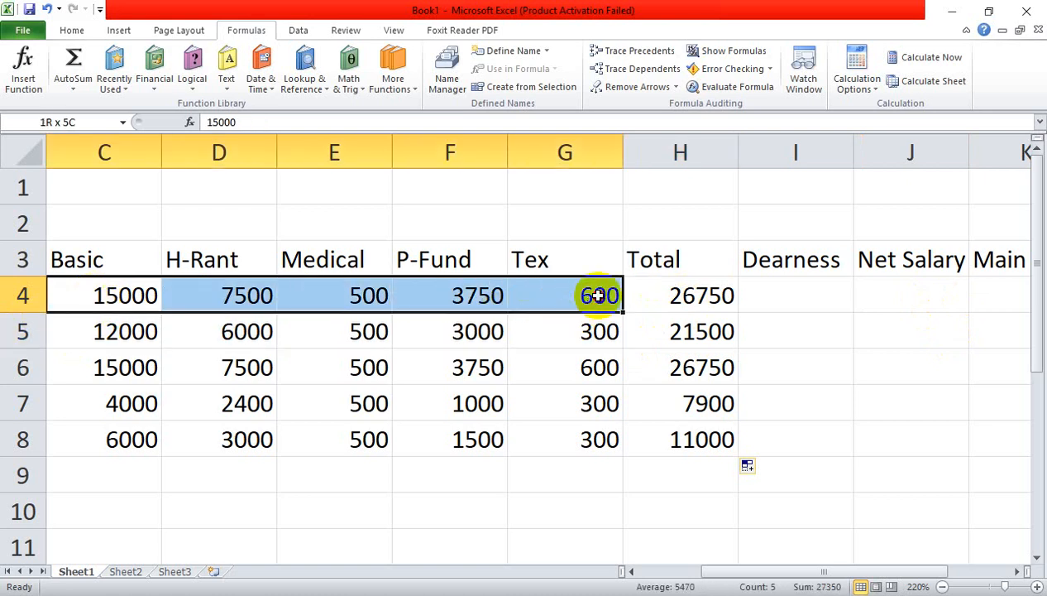
{"action": "left_click", "coordinate": [72, 89]}
{"action": "left_click", "coordinate": [86, 106]}
{"action": "left_click", "coordinate": [779, 388]}
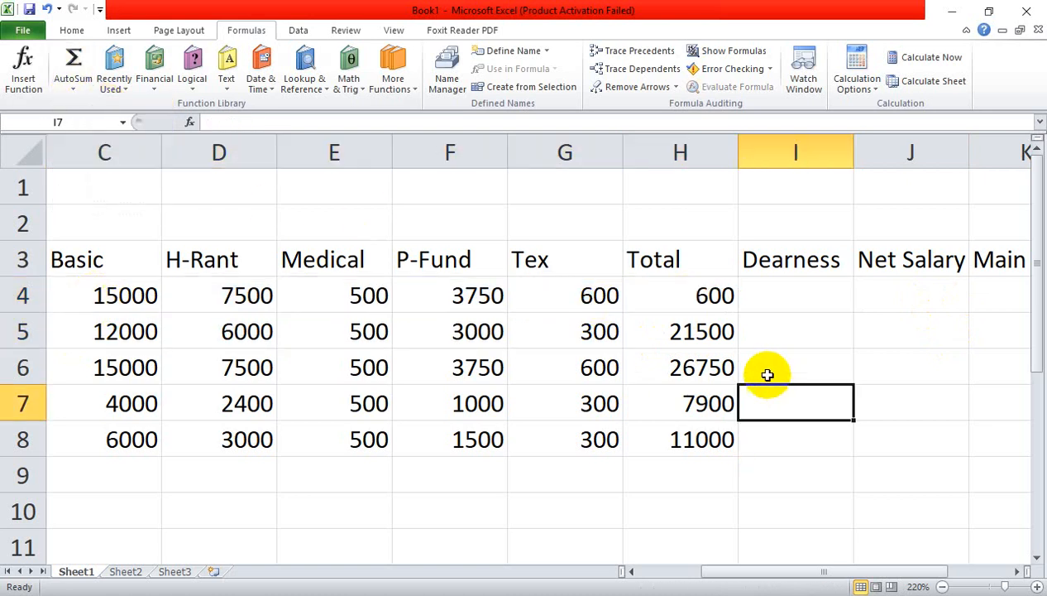
Step: Clear the Total cell H4
{"action": "left_click", "coordinate": [711, 296]}
{"action": "key", "text": "Delete"}
{"action": "left_click", "coordinate": [771, 369]}
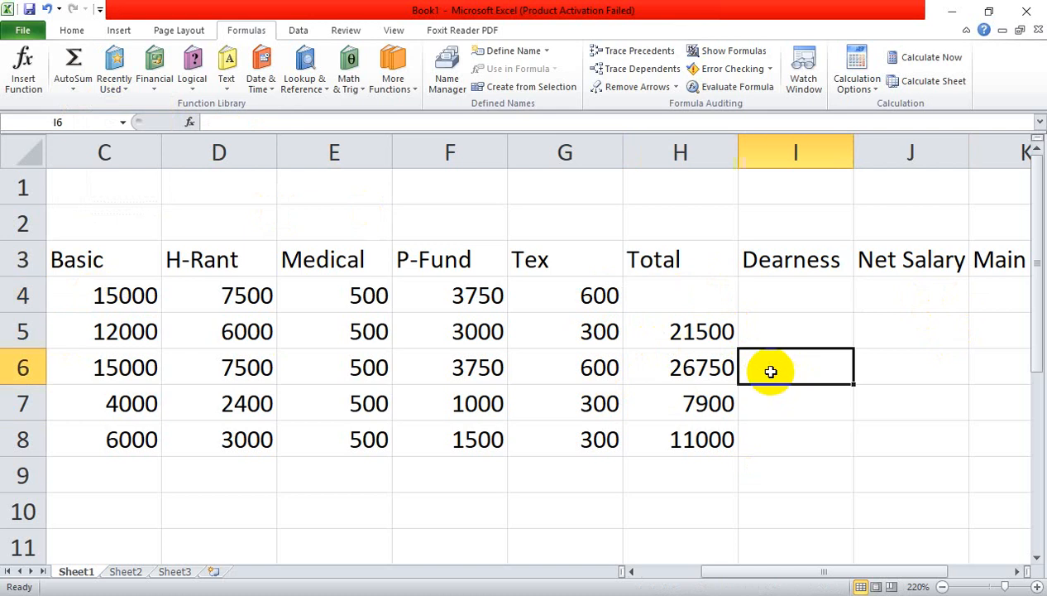
{"action": "left_click", "coordinate": [655, 295]}
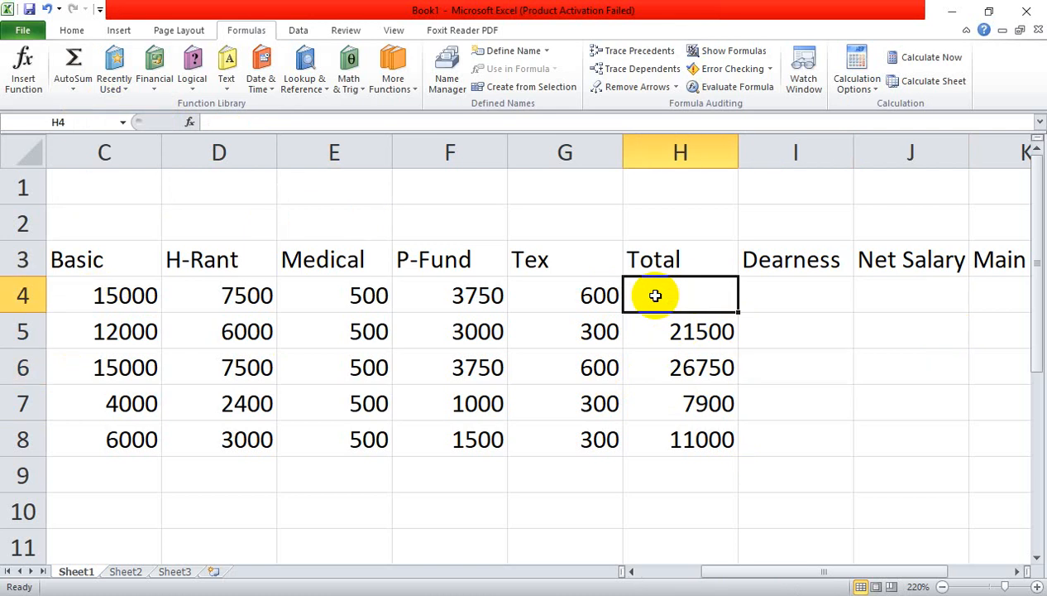
{"action": "left_click", "coordinate": [914, 289]}
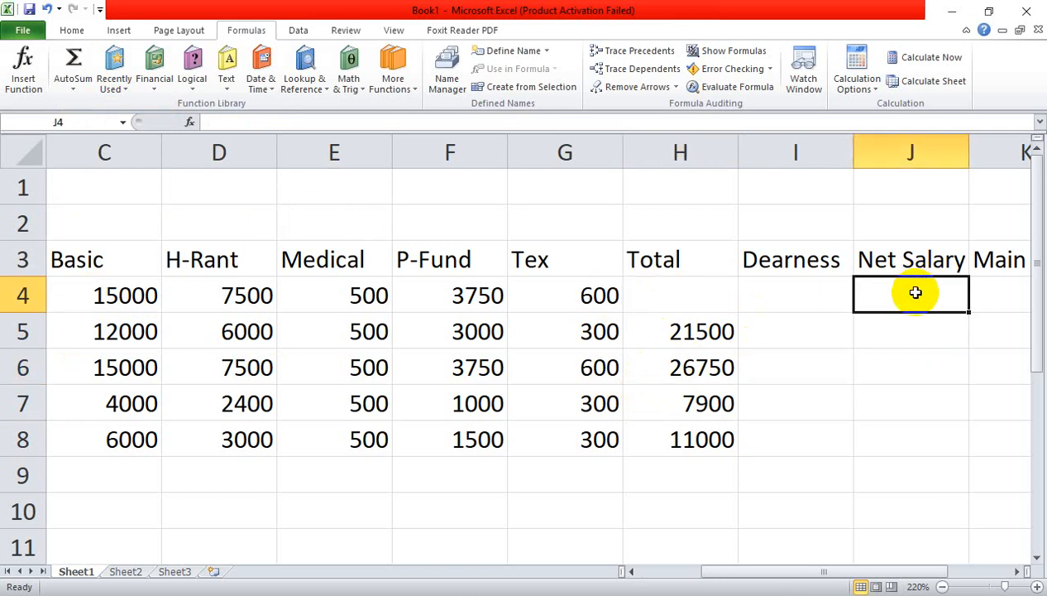
{"action": "left_click", "coordinate": [660, 293]}
{"action": "left_click", "coordinate": [930, 299]}
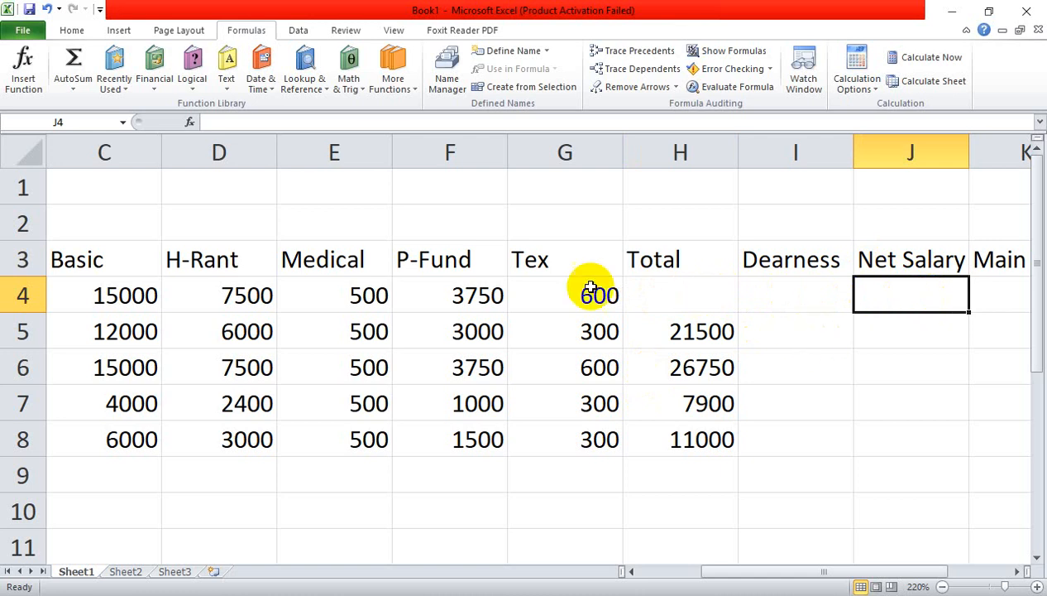
{"action": "left_click", "coordinate": [672, 296]}
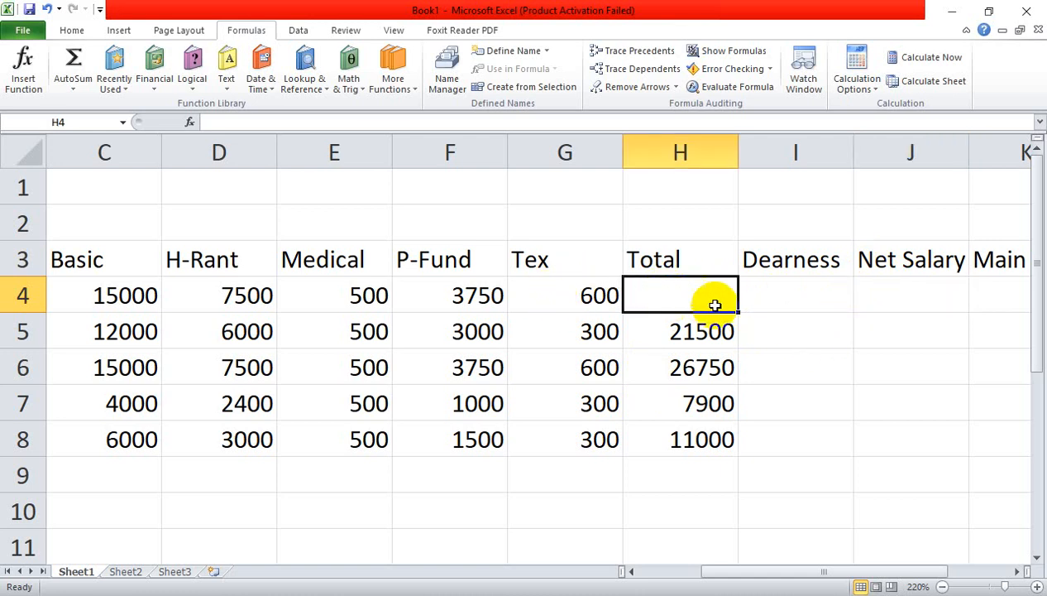
{"action": "left_click", "coordinate": [865, 296]}
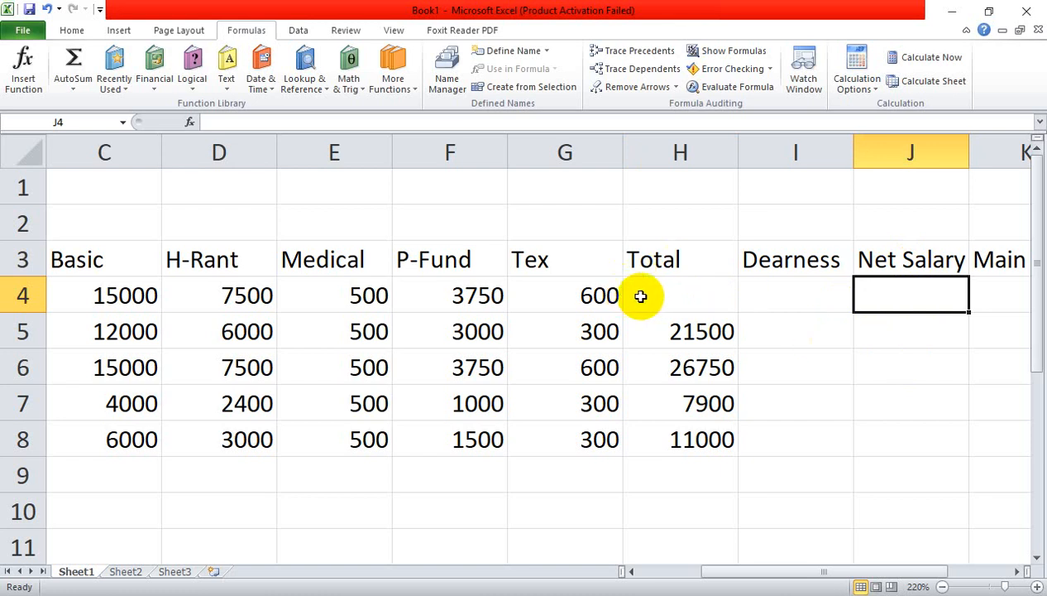
{"action": "left_click", "coordinate": [786, 305]}
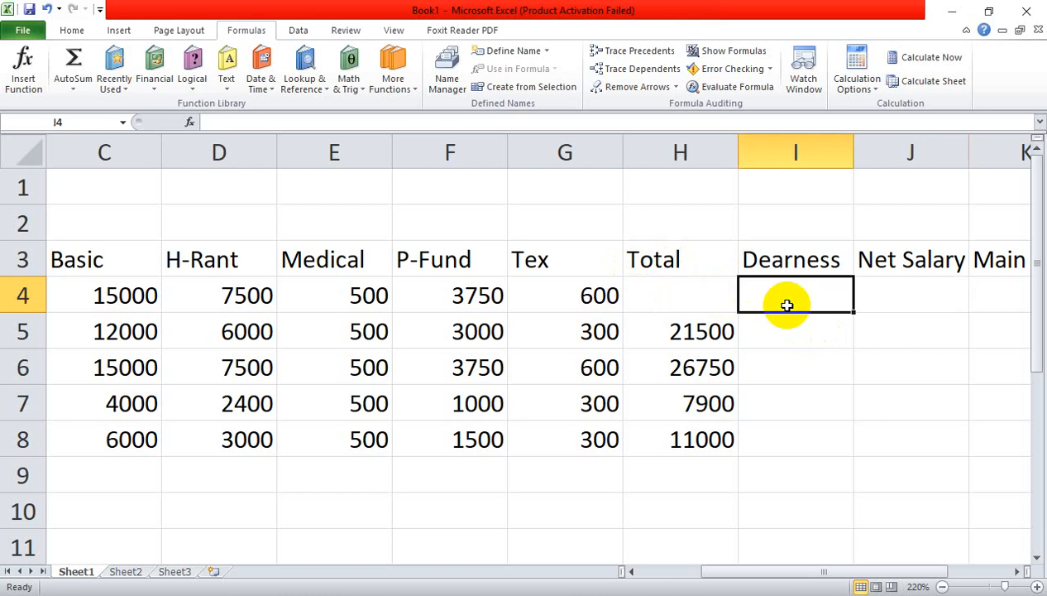
{"action": "left_click", "coordinate": [898, 289]}
{"action": "left_click", "coordinate": [789, 294]}
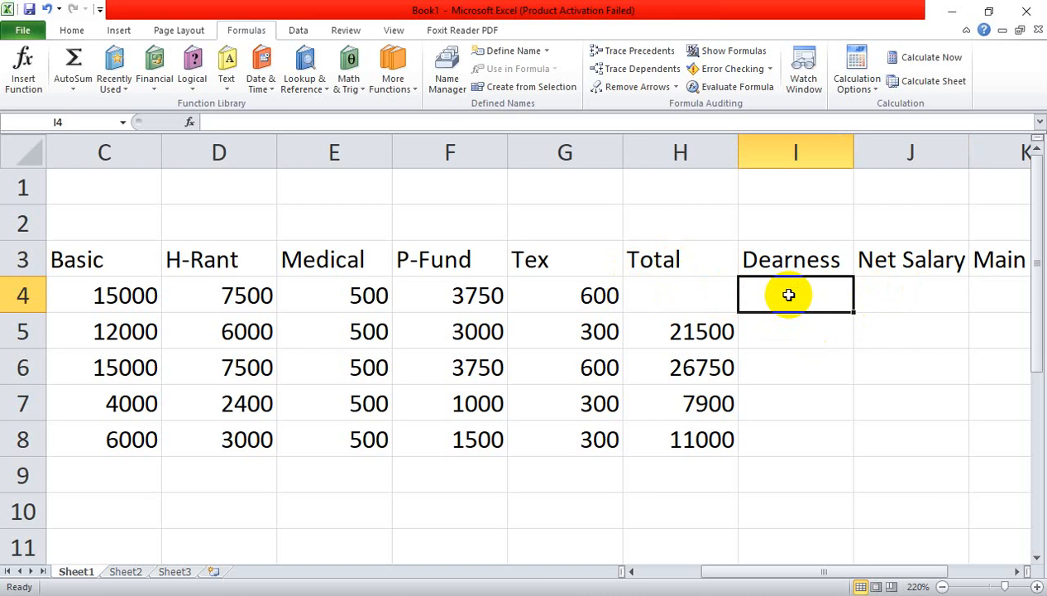
{"action": "left_click", "coordinate": [671, 292]}
{"action": "left_click", "coordinate": [712, 335]}
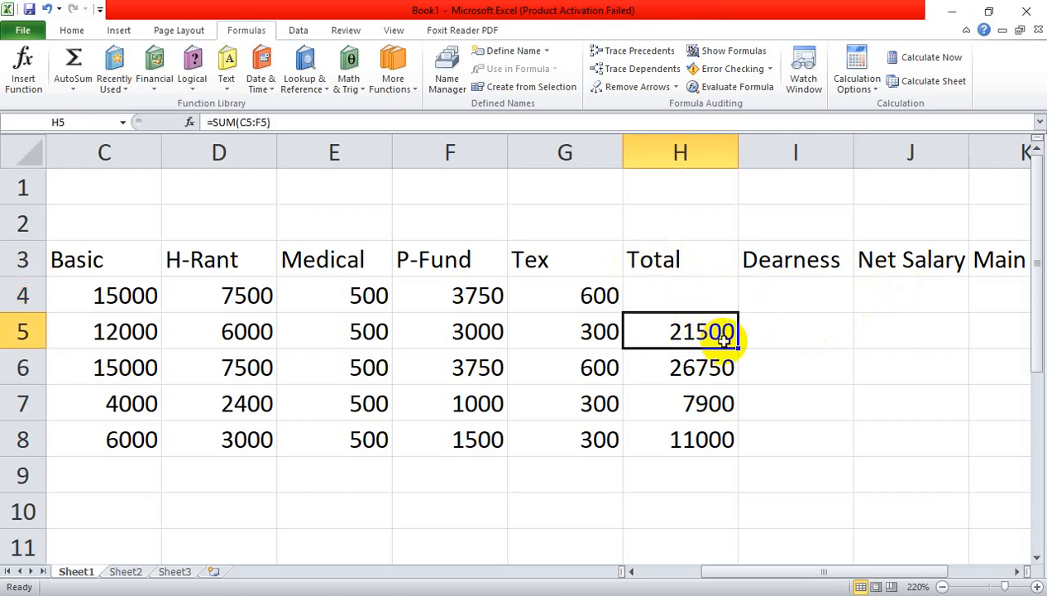
{"action": "left_click", "coordinate": [706, 290]}
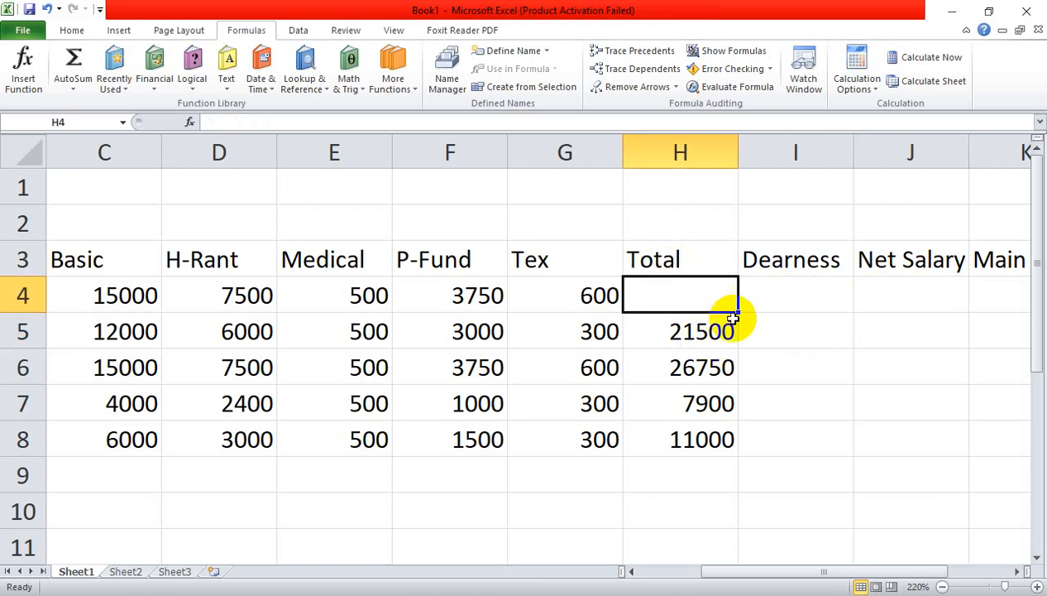
Step: Clear the remaining Total values in H5:H8 by filling the empty H4 cell down through H8
{"action": "left_click_drag", "start_coordinate": [732, 309], "coordinate": [733, 451]}
{"action": "left_click", "coordinate": [786, 463]}
{"action": "left_click", "coordinate": [674, 186]}
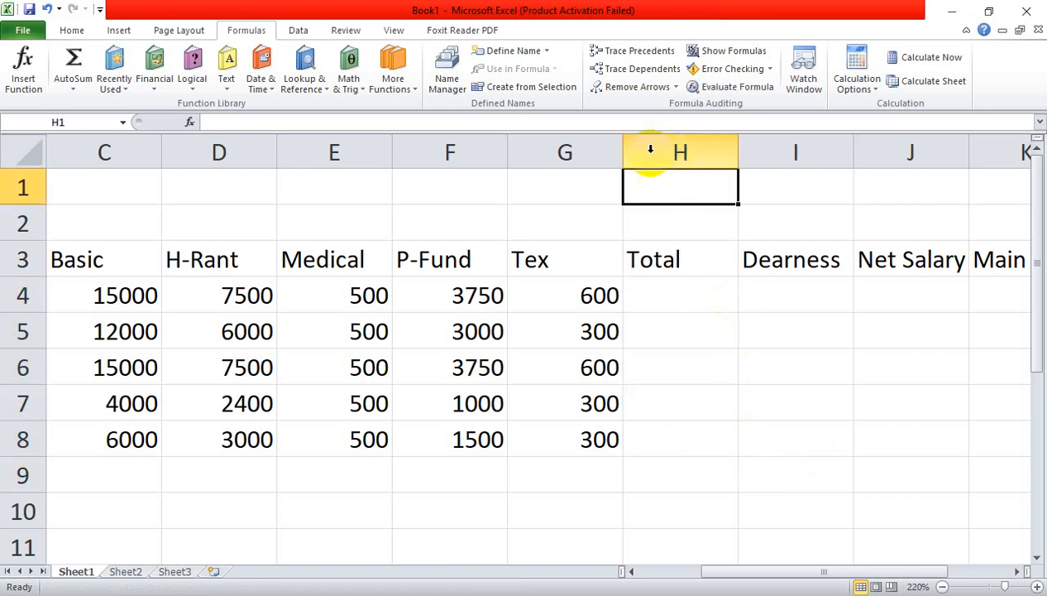
Step: Move the Total column from H to between the Dearness and Net Salary columns as inserted cut cells
{"action": "right_click", "coordinate": [650, 149]}
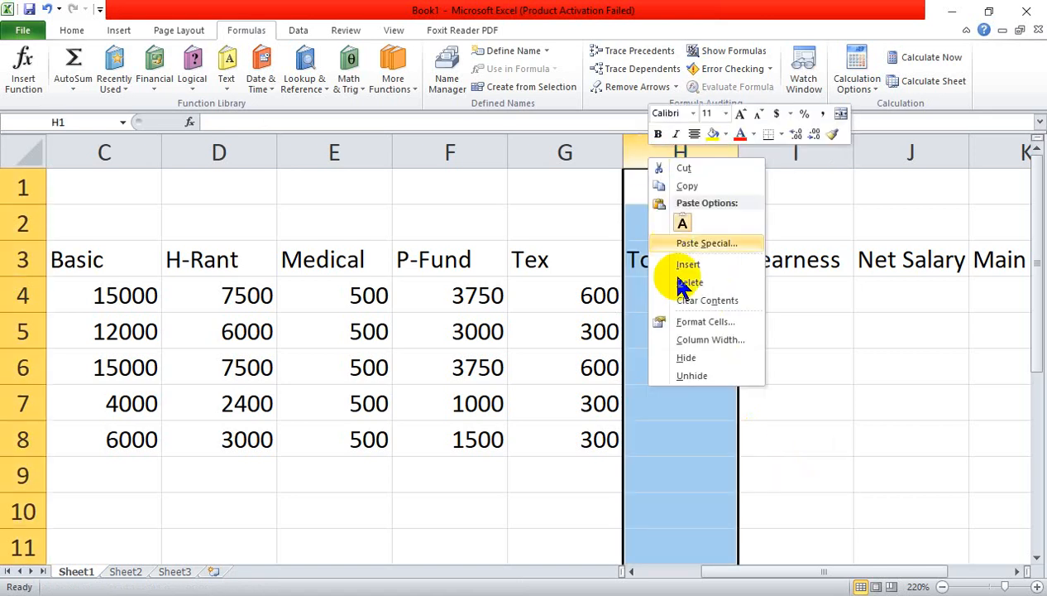
{"action": "left_click", "coordinate": [690, 169]}
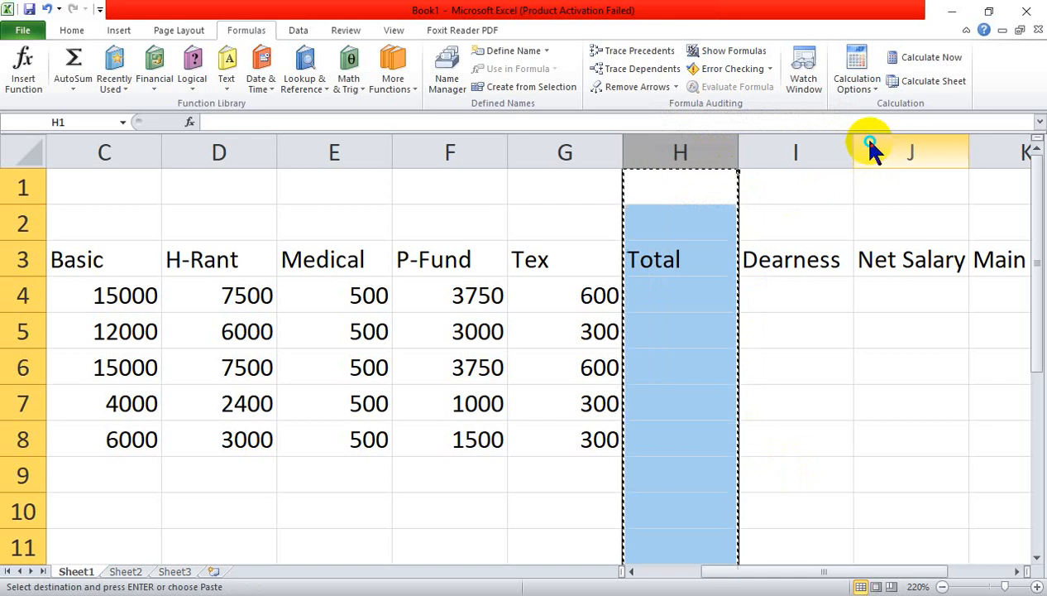
{"action": "right_click", "coordinate": [873, 149]}
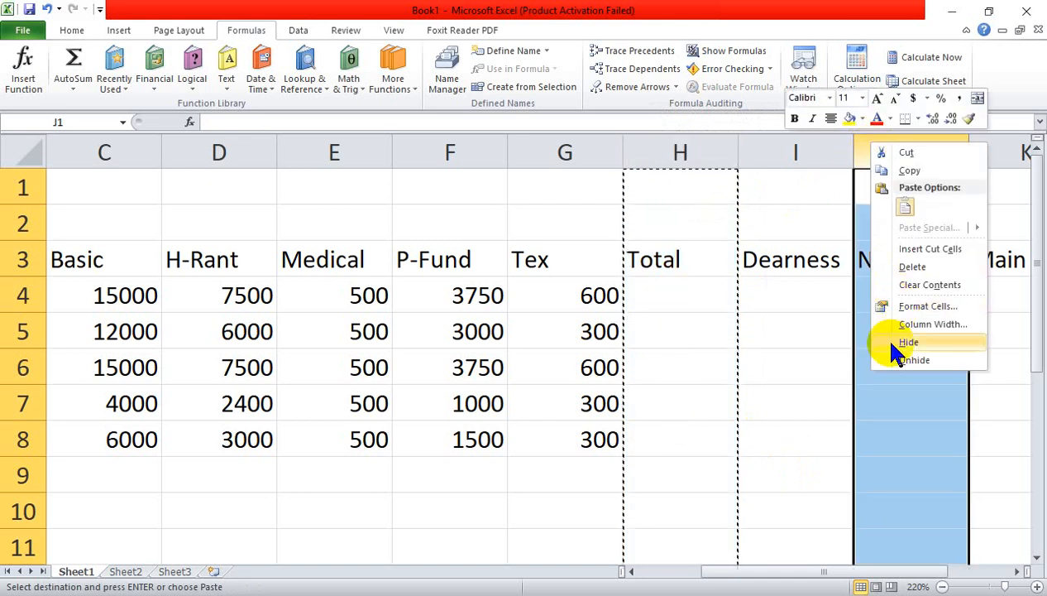
{"action": "left_click", "coordinate": [920, 248]}
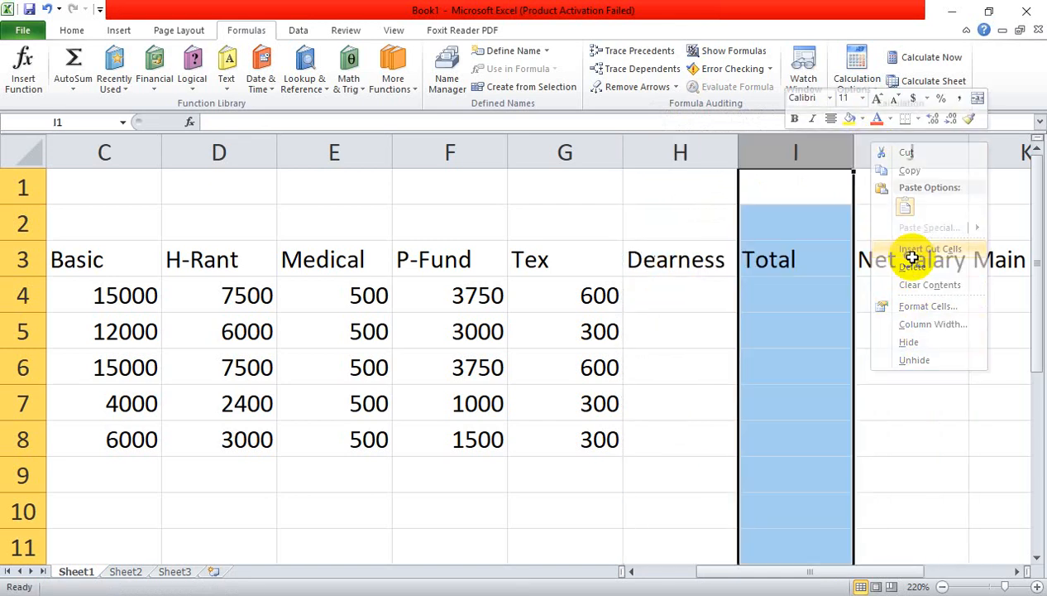
Step: Enter the formula =(C4*15%) in H4 to calculate Dearness as 15% of the Basic salary
{"action": "left_click", "coordinate": [702, 299]}
{"action": "left_click", "coordinate": [813, 342]}
{"action": "left_click", "coordinate": [677, 273]}
{"action": "left_click", "coordinate": [686, 300]}
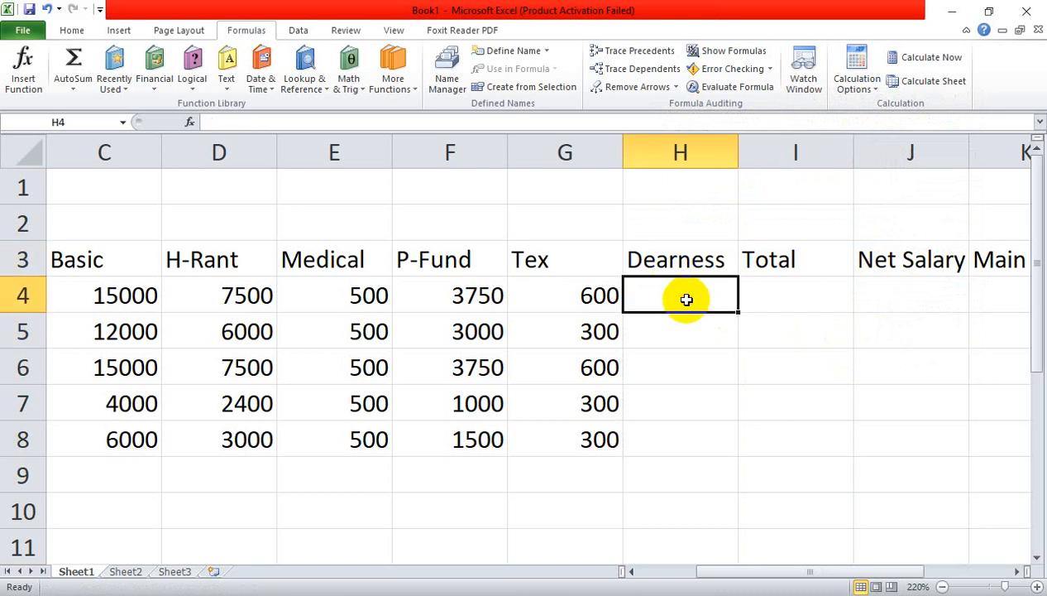
{"action": "type", "text": "=("}
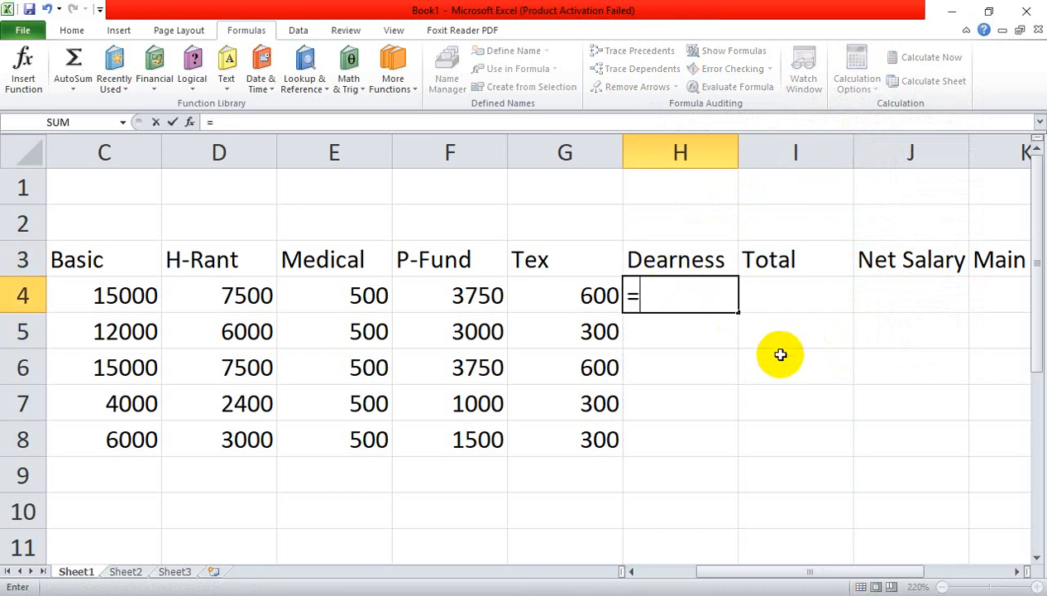
{"action": "left_click", "coordinate": [113, 295]}
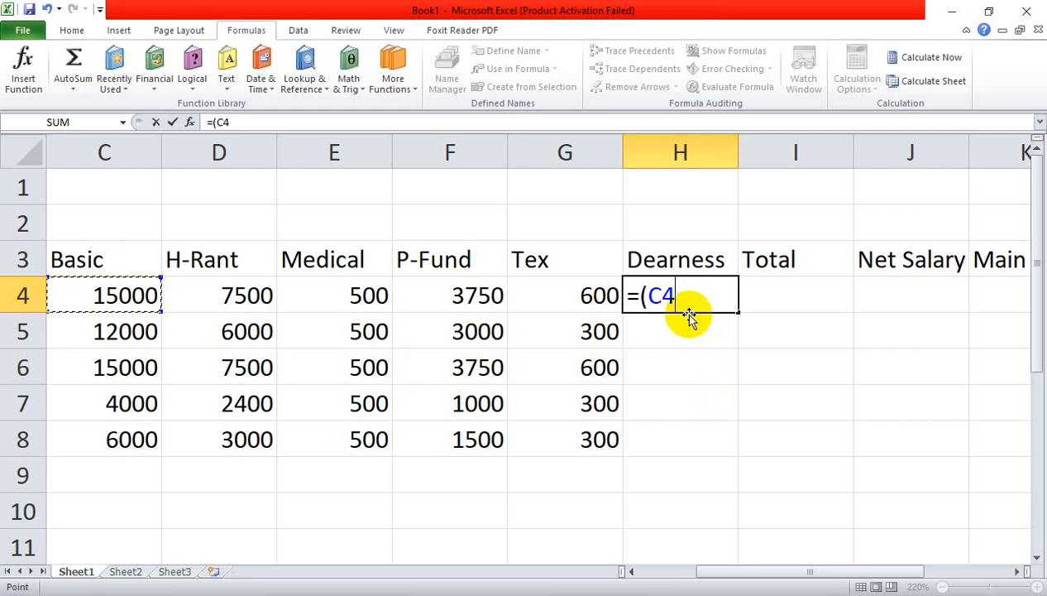
{"action": "type", "text": "*15"}
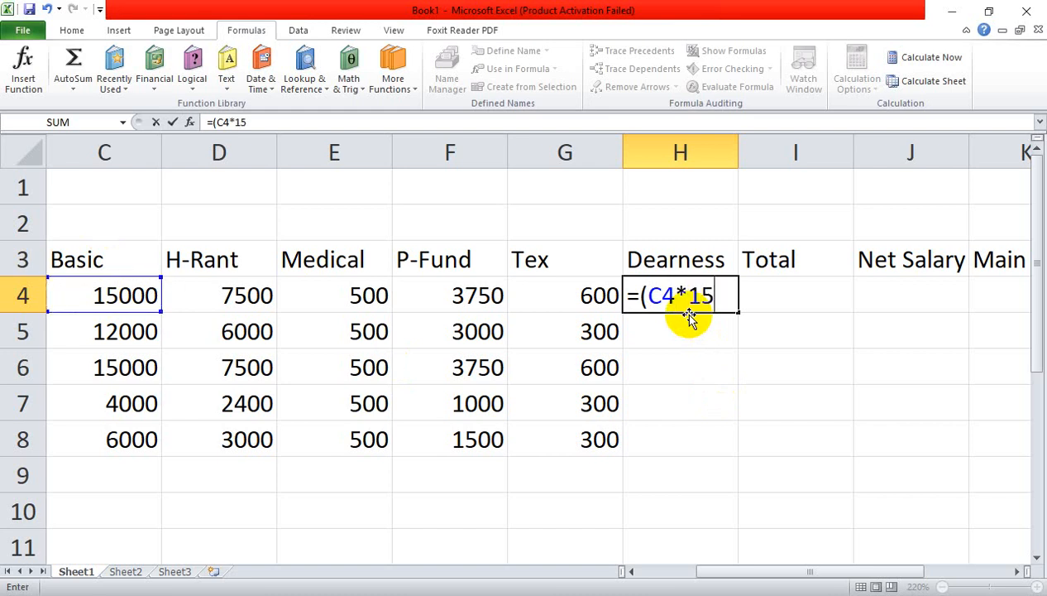
{"action": "type", "text": "%)"}
{"action": "key", "text": "Return"}
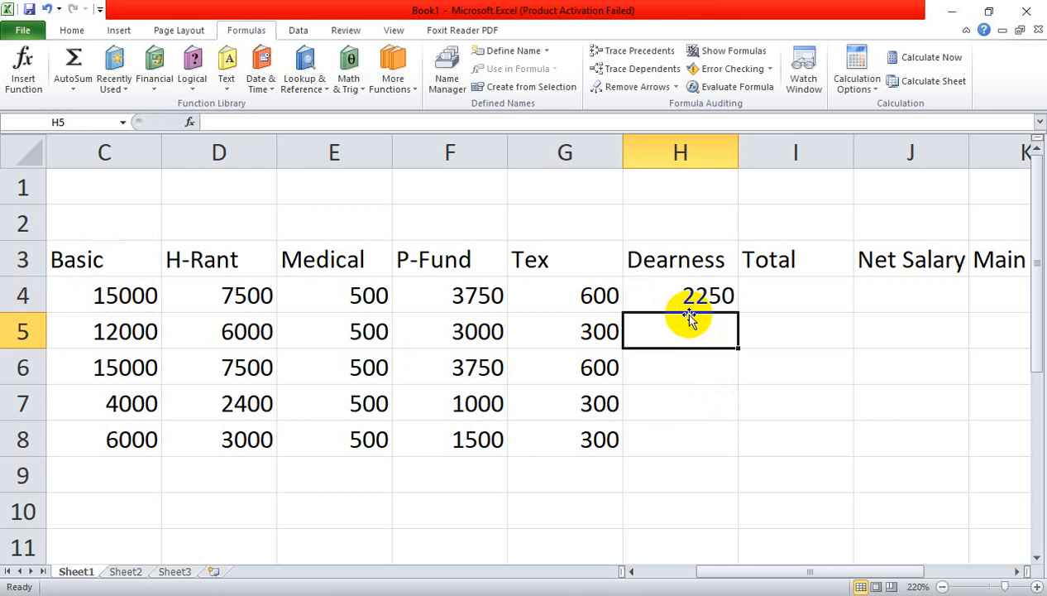
Step: Copy the Dearness formula from H4 down through H8
{"action": "left_click", "coordinate": [676, 297]}
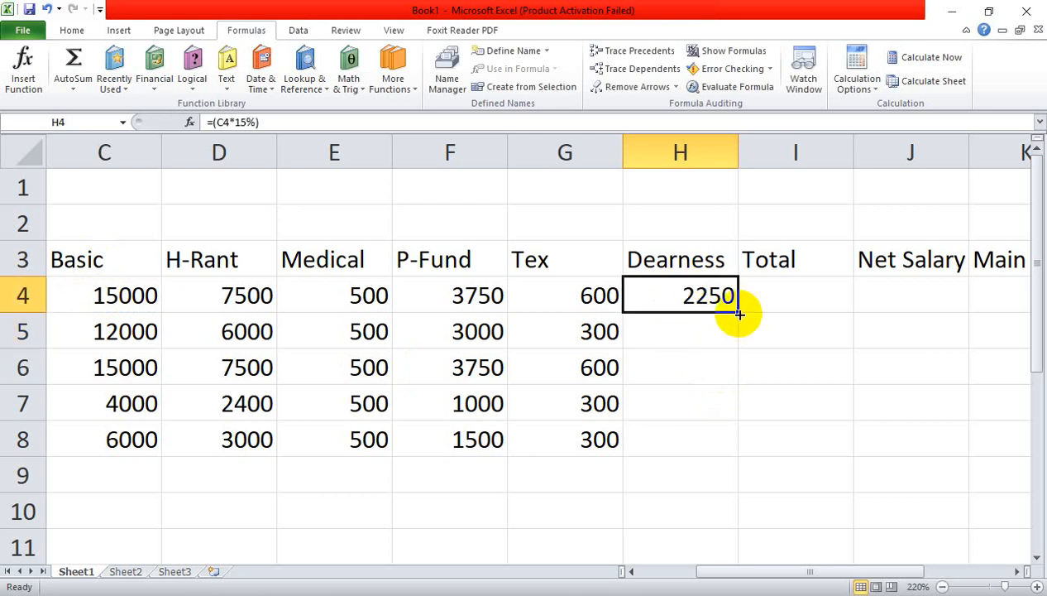
{"action": "left_click_drag", "start_coordinate": [737, 312], "coordinate": [729, 456]}
{"action": "left_click", "coordinate": [799, 287]}
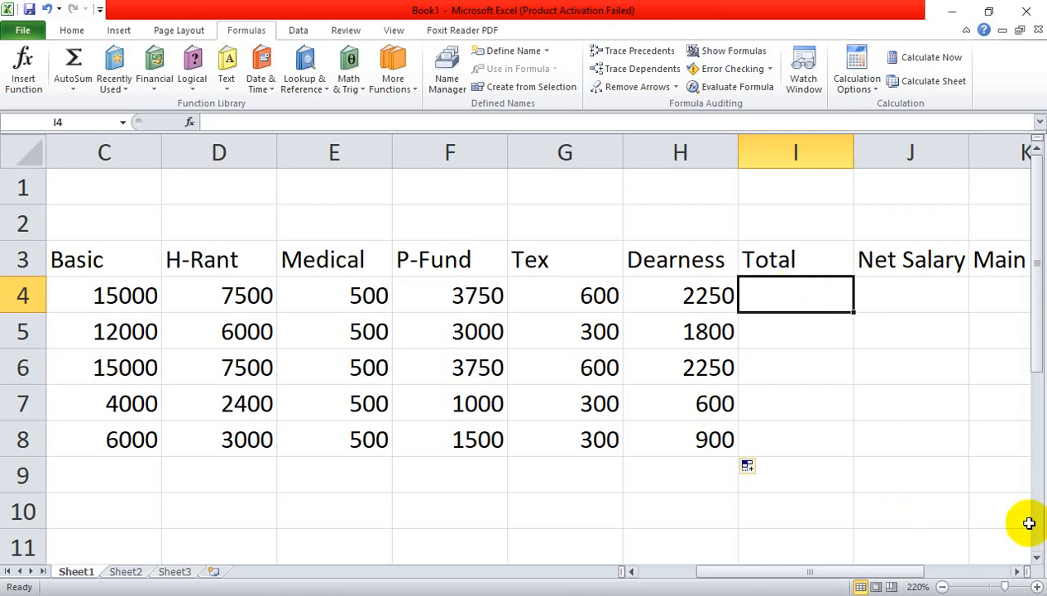
{"action": "left_click", "coordinate": [873, 594]}
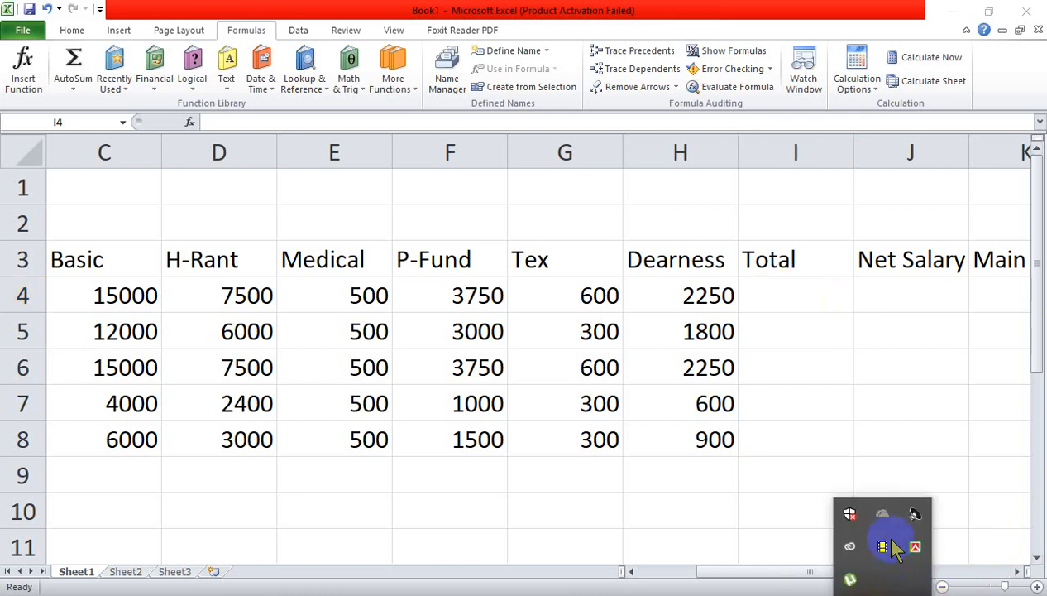
{"action": "left_click", "coordinate": [884, 546]}
{"action": "left_click", "coordinate": [787, 292]}
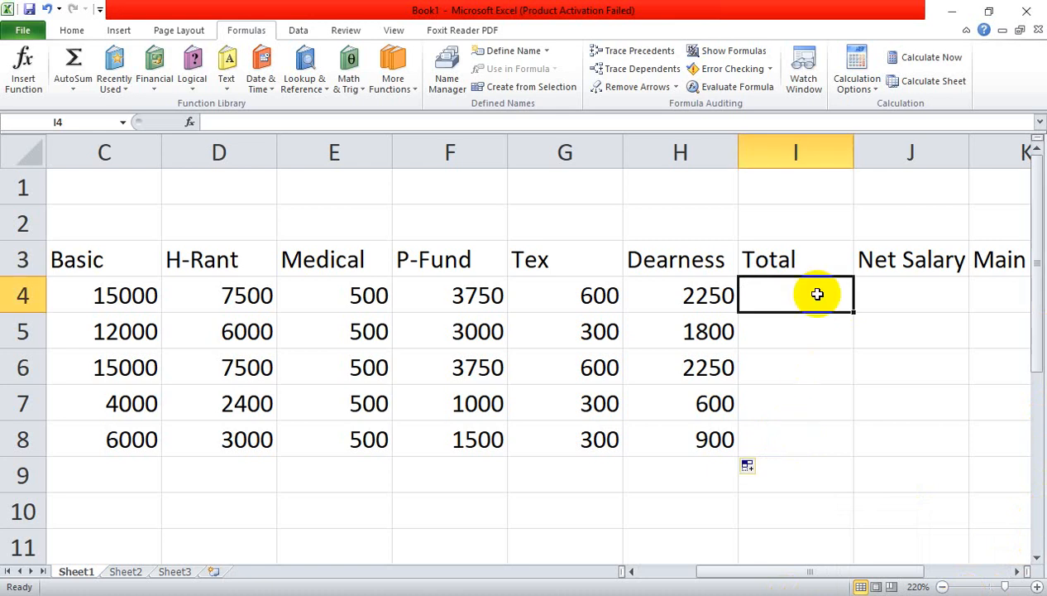
{"action": "left_click", "coordinate": [788, 441]}
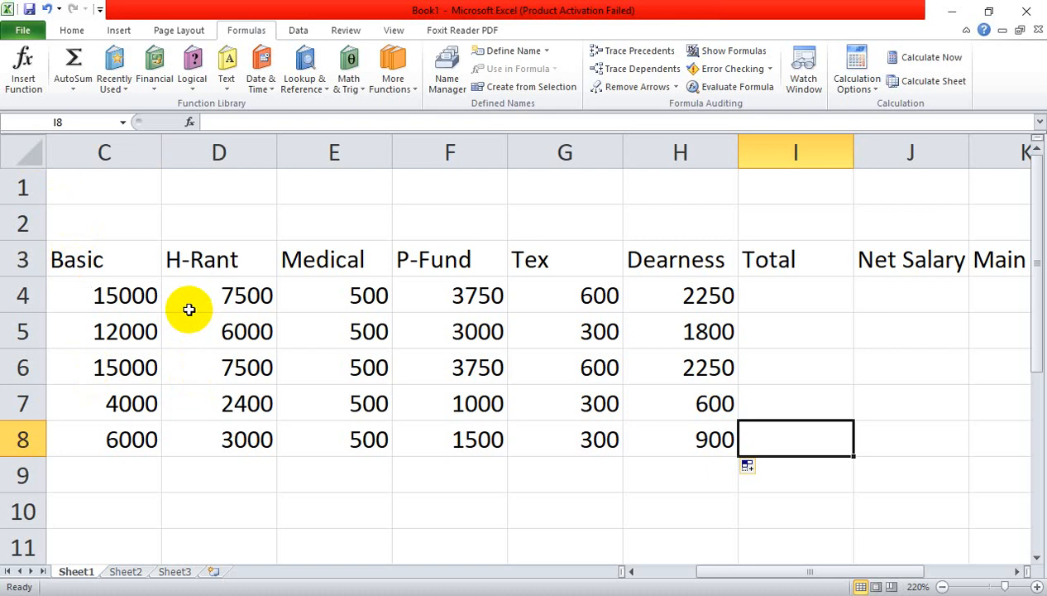
Step: Enter the formula =SUM(C4+H4+E4) in the Total cell I4, adding Basic, Dearness and Medical
{"action": "left_click", "coordinate": [808, 290]}
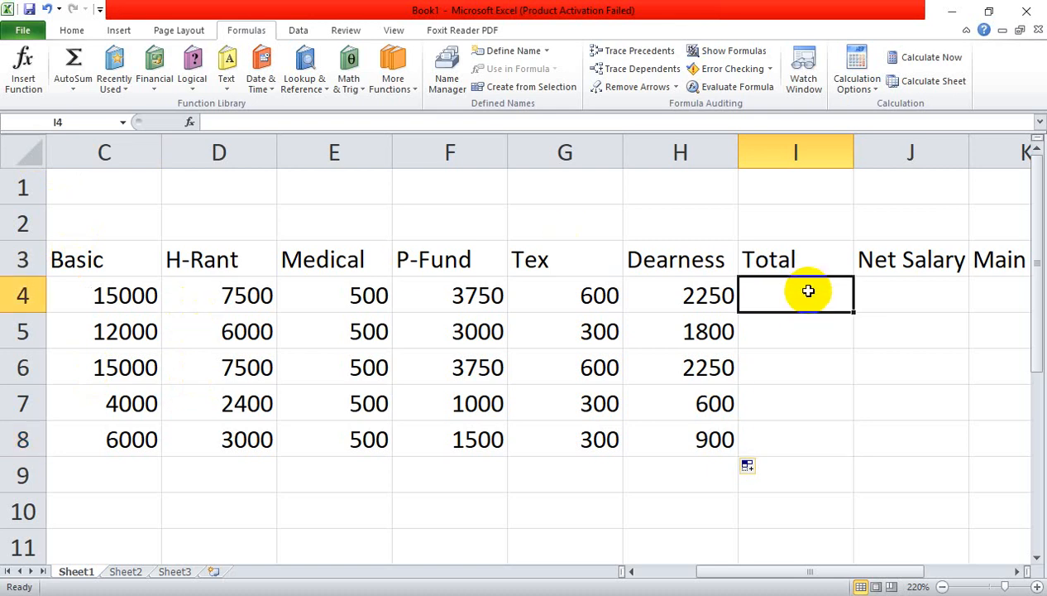
{"action": "type", "text": "=("}
{"action": "key", "text": "BackSpace"}
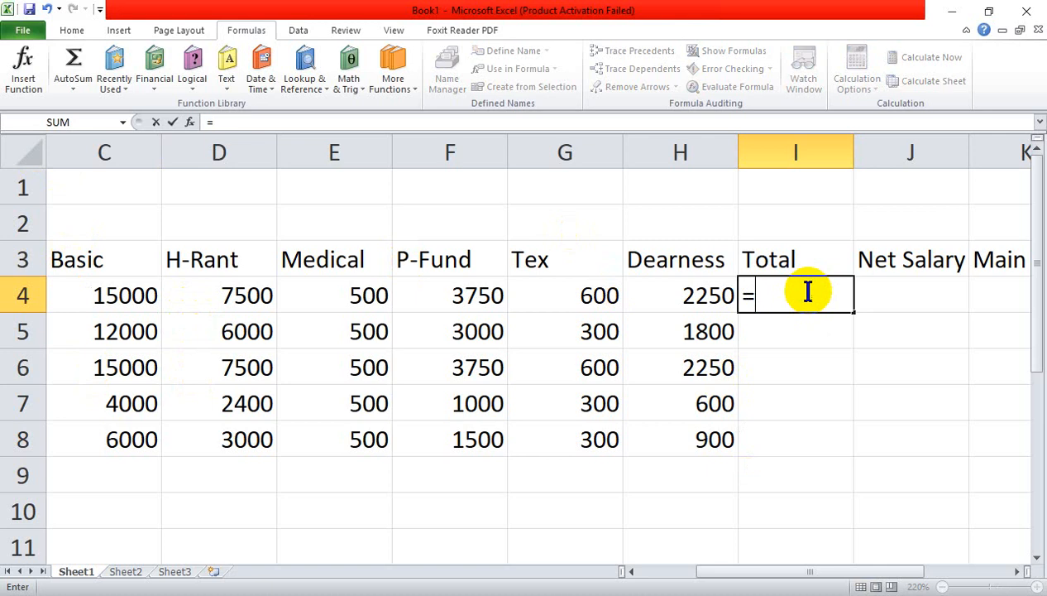
{"action": "type", "text": "sum("}
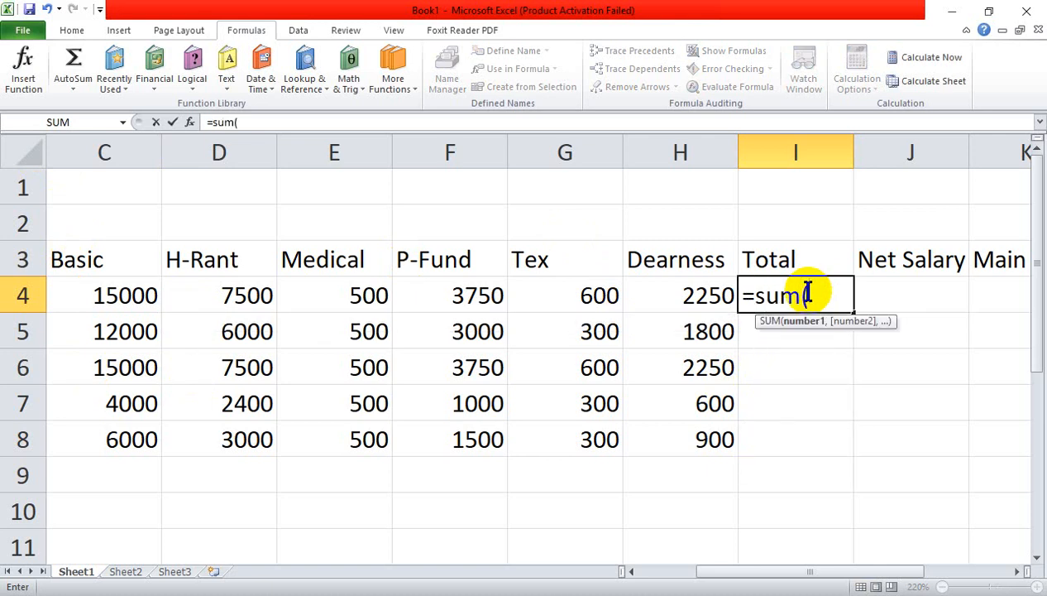
{"action": "left_click", "coordinate": [139, 295]}
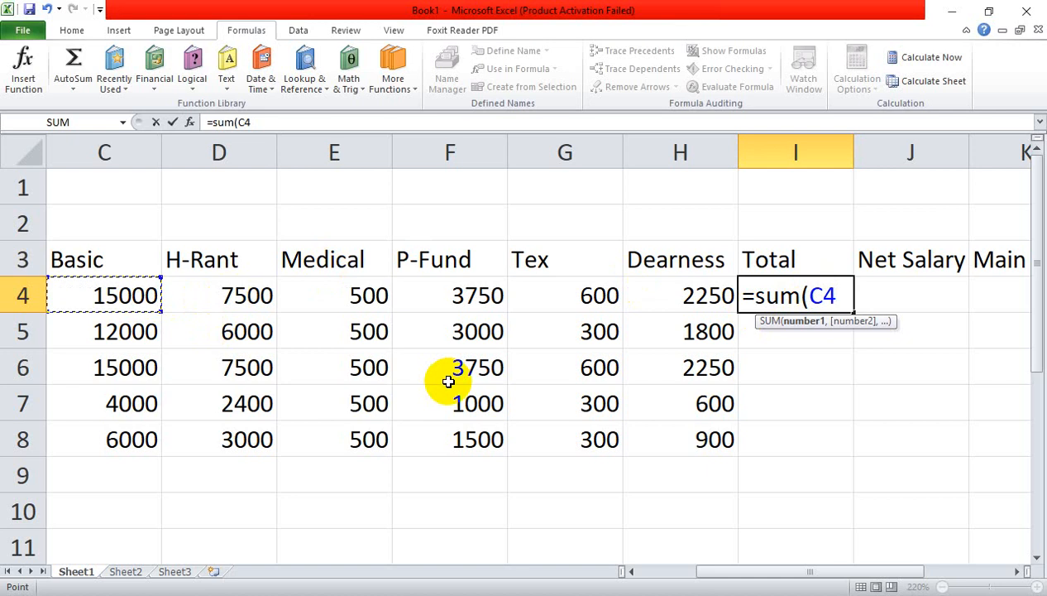
{"action": "type", "text": "+"}
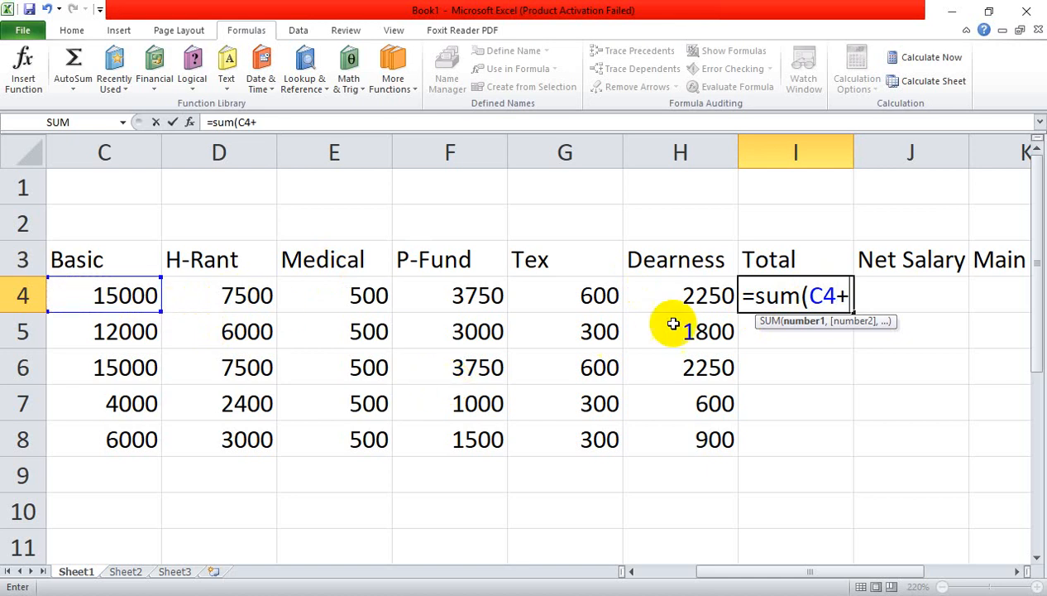
{"action": "left_click", "coordinate": [702, 301]}
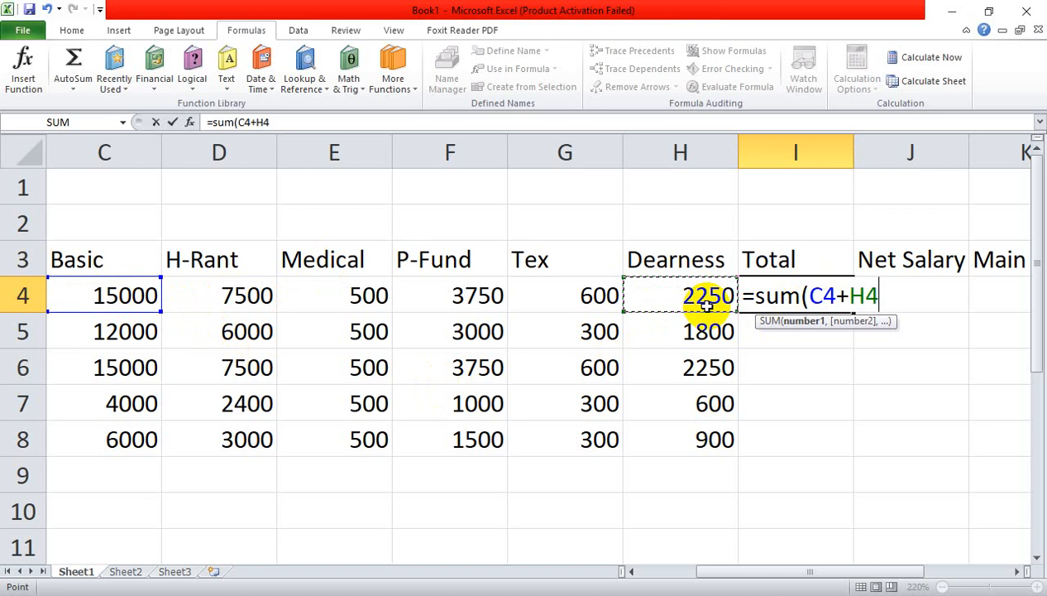
{"action": "type", "text": "+"}
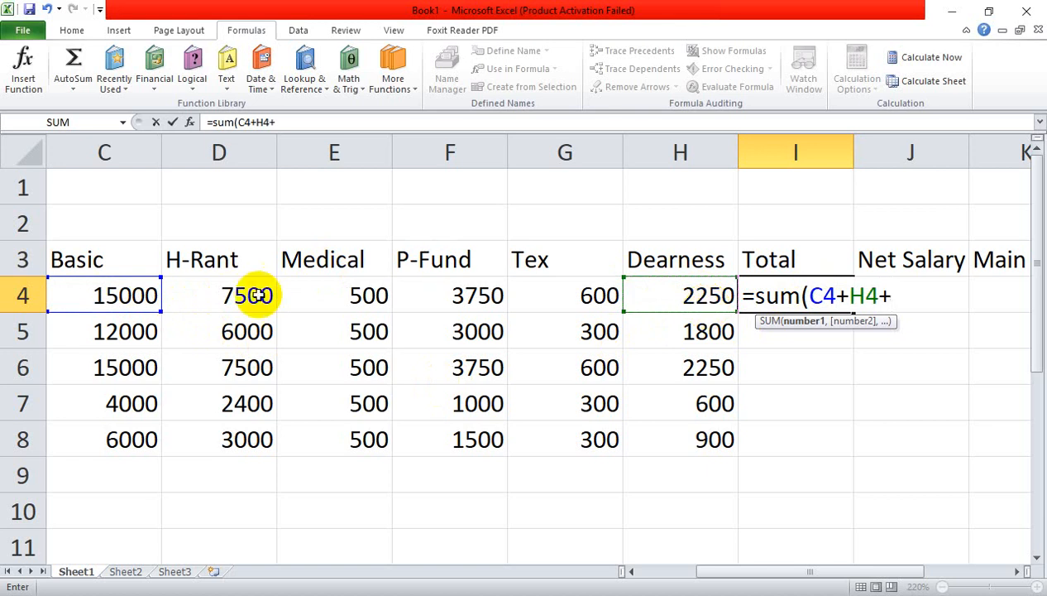
{"action": "left_click", "coordinate": [339, 298]}
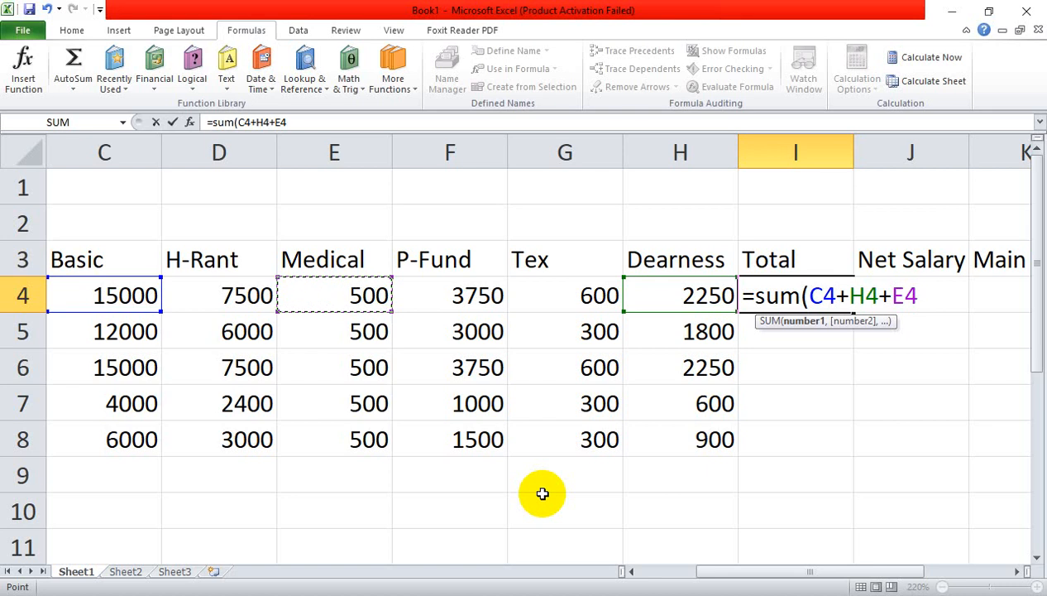
{"action": "type", "text": ")"}
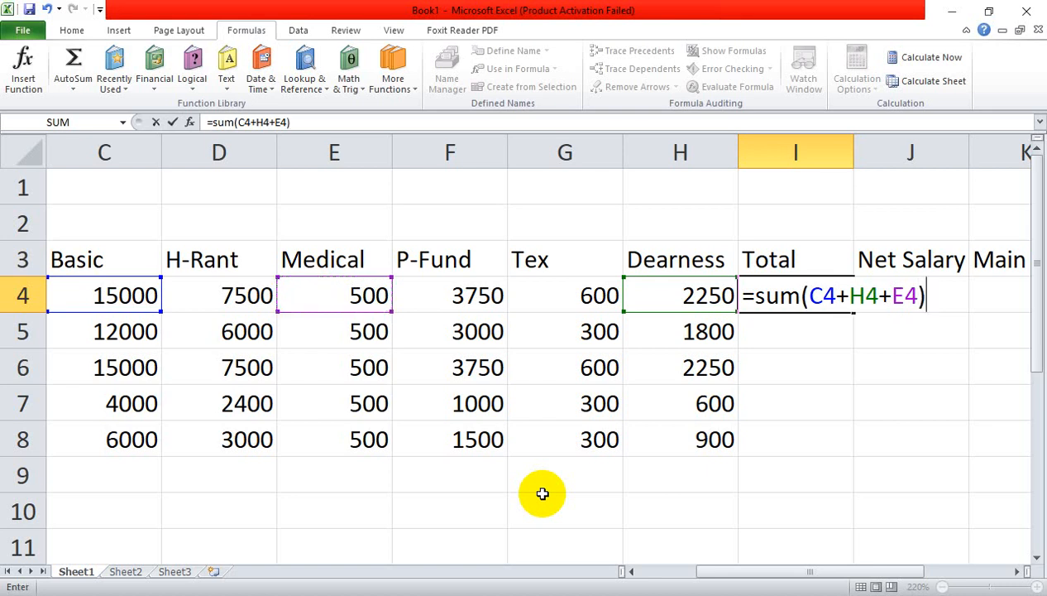
{"action": "key", "text": "Return"}
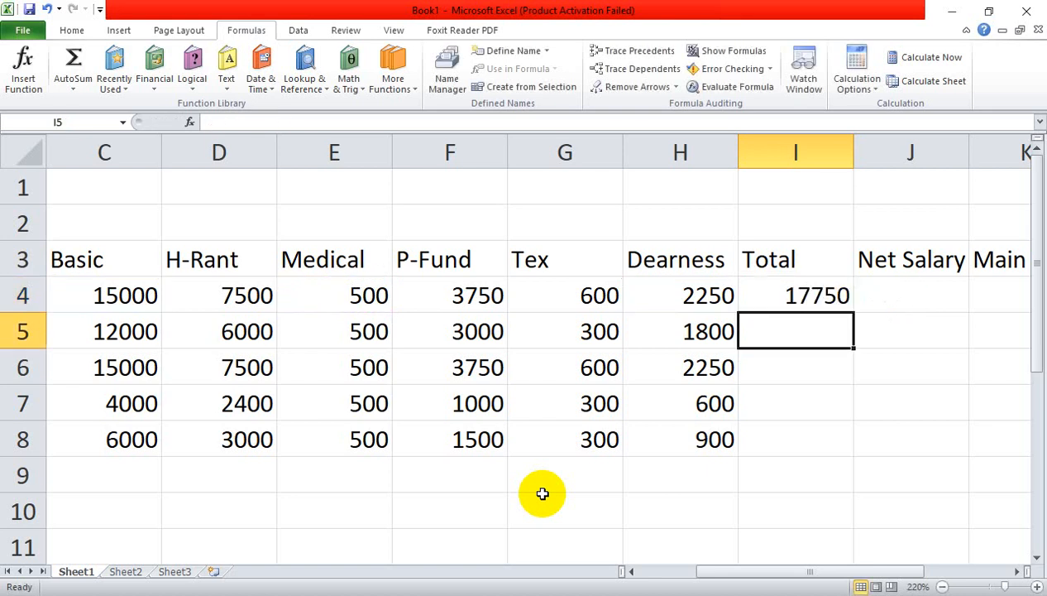
Step: Copy the Total formula from I4 down through I8
{"action": "left_click", "coordinate": [802, 296]}
{"action": "left_click_drag", "start_coordinate": [853, 312], "coordinate": [863, 448]}
{"action": "left_click", "coordinate": [933, 493]}
Step: Check which cells the Total formula in I4 adds, leaving the formula as it is
{"action": "left_click", "coordinate": [938, 294]}
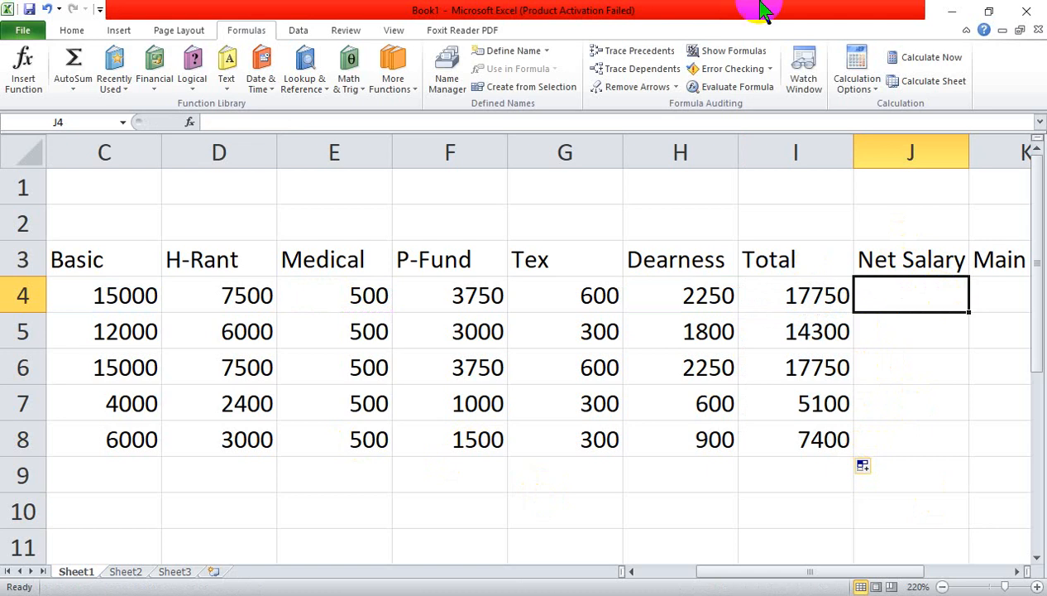
{"action": "left_click", "coordinate": [786, 301]}
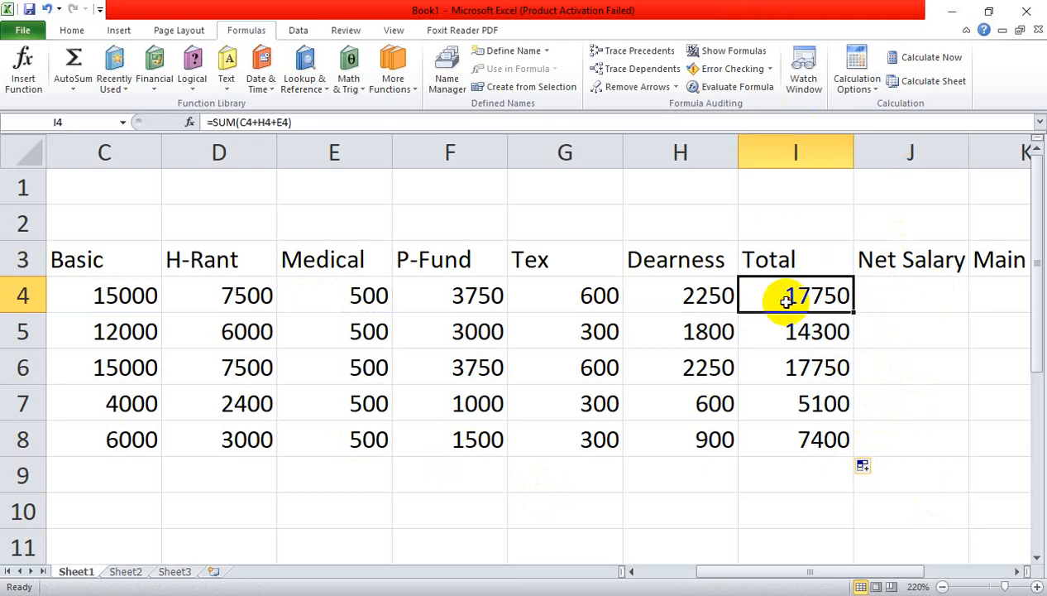
{"action": "double_click", "coordinate": [786, 301]}
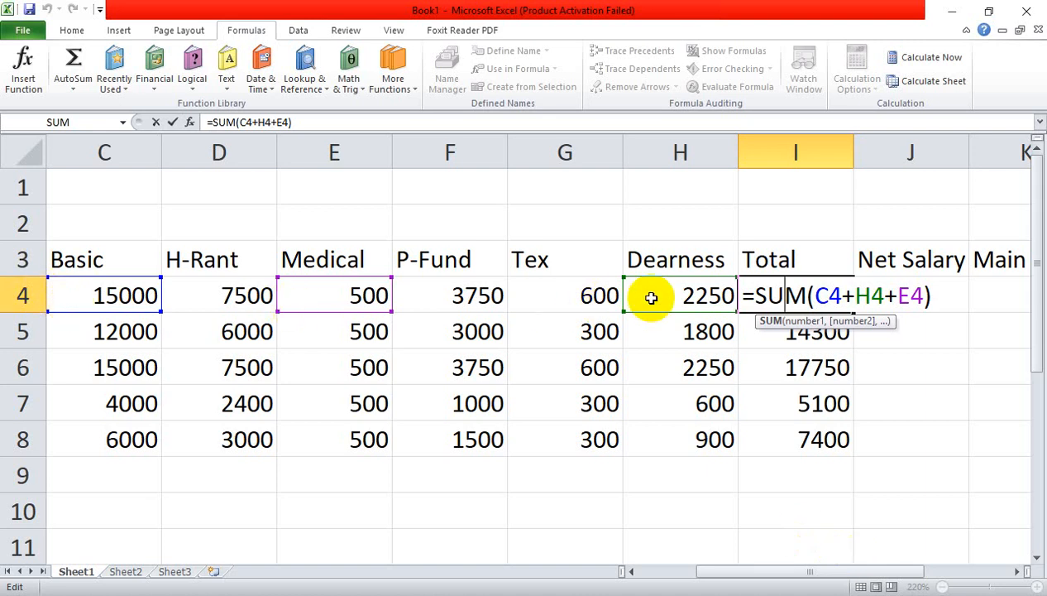
{"action": "key", "text": "Return"}
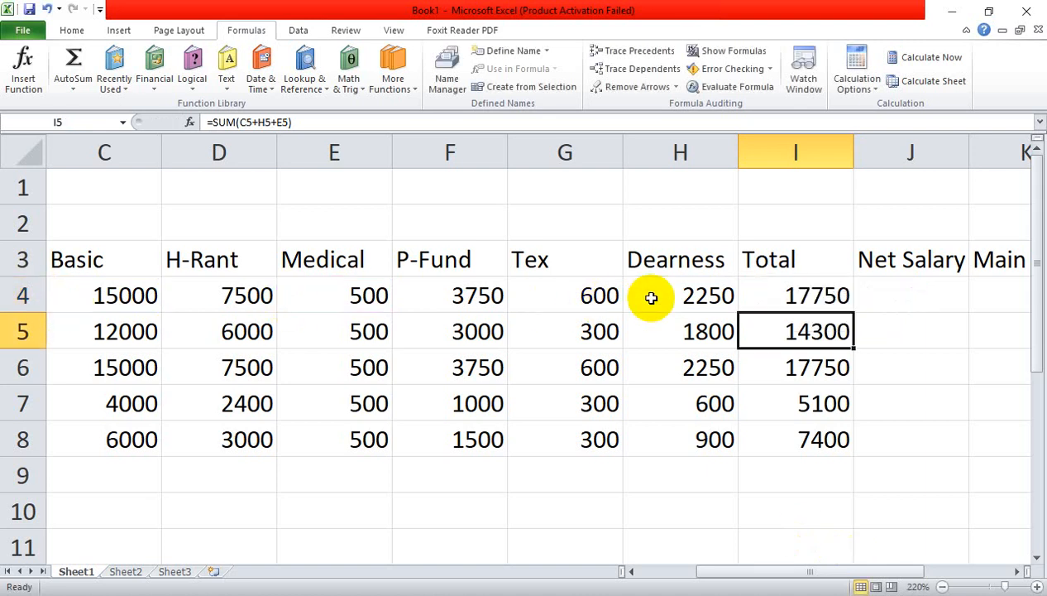
Step: Examine the P-Fund and Tex cells F4 and G4 as deductions for the Net Salary column
{"action": "left_click", "coordinate": [894, 285]}
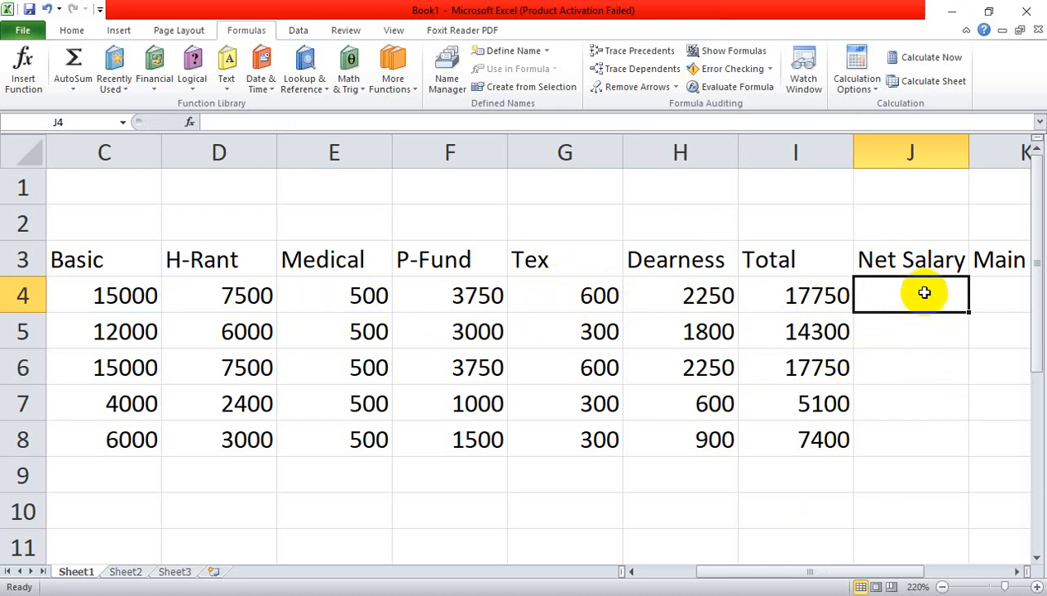
{"action": "left_click", "coordinate": [917, 397]}
{"action": "left_click", "coordinate": [913, 283]}
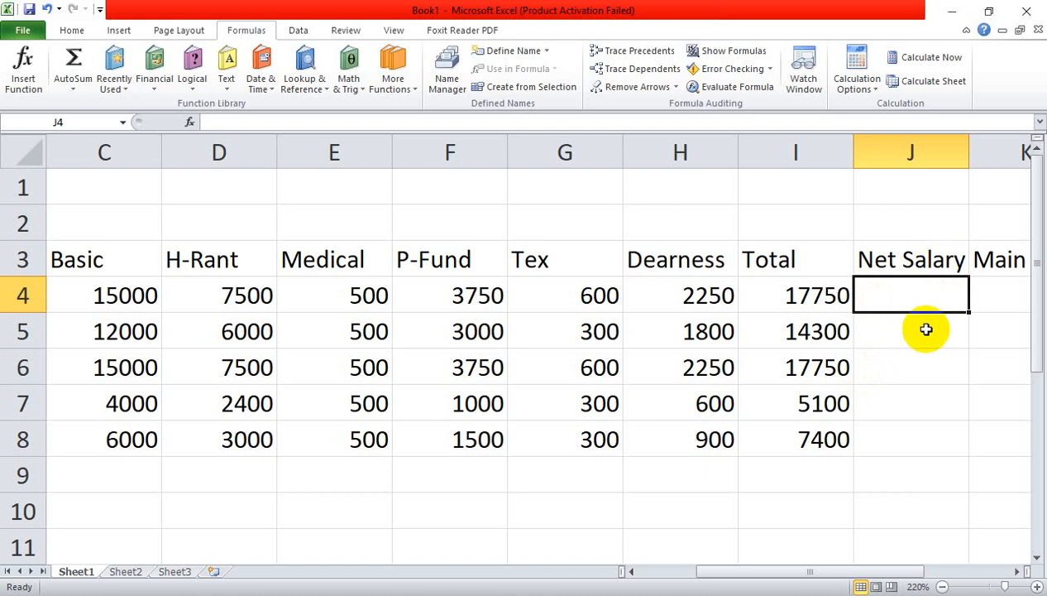
{"action": "scroll", "coordinate": [925, 329], "scroll_direction": "down", "scroll_amount": 3, "text": "ctrl"}
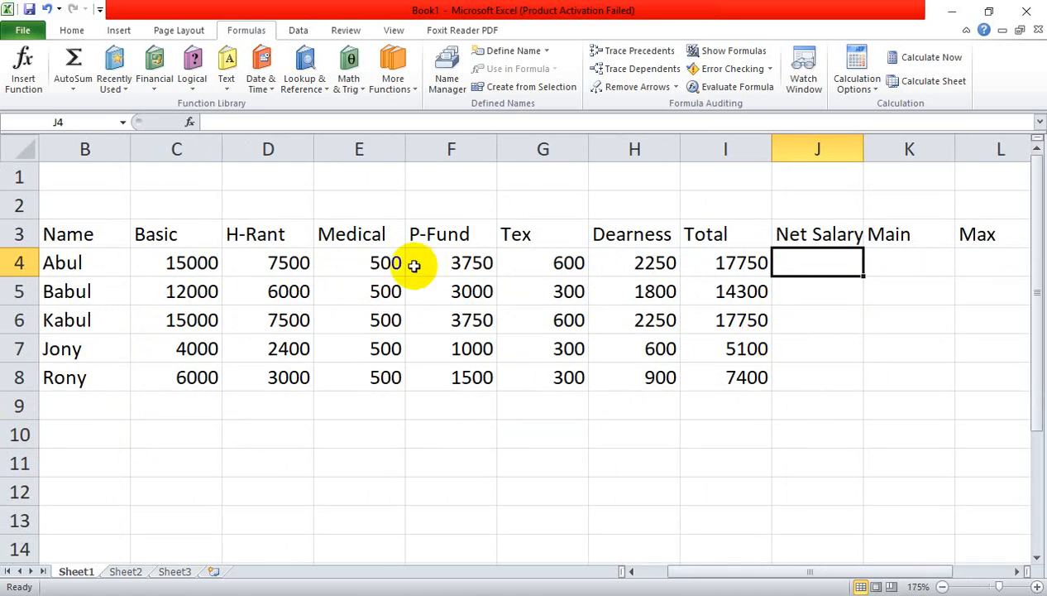
{"action": "left_click", "coordinate": [460, 262]}
{"action": "left_click", "coordinate": [538, 266]}
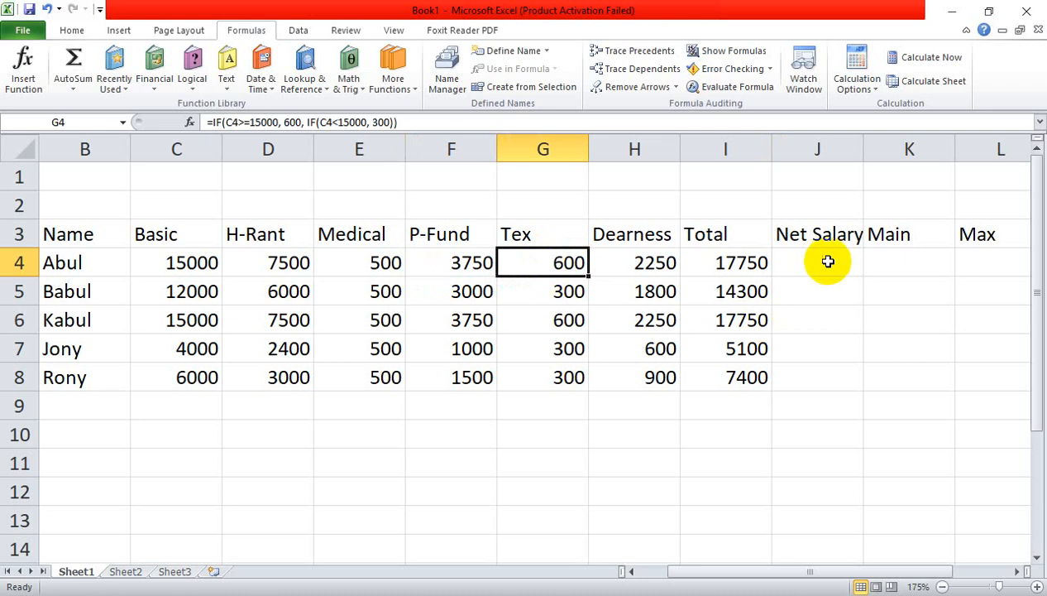
Step: Insert a blank column between the Total and Net Salary columns
{"action": "left_click", "coordinate": [799, 252]}
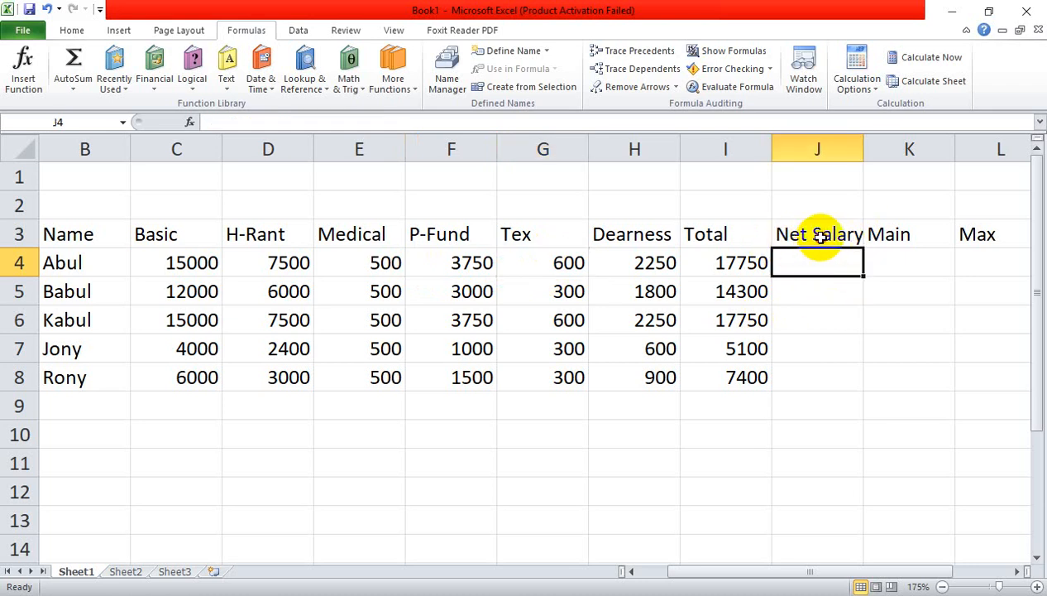
{"action": "left_click", "coordinate": [807, 236]}
{"action": "right_click", "coordinate": [780, 154]}
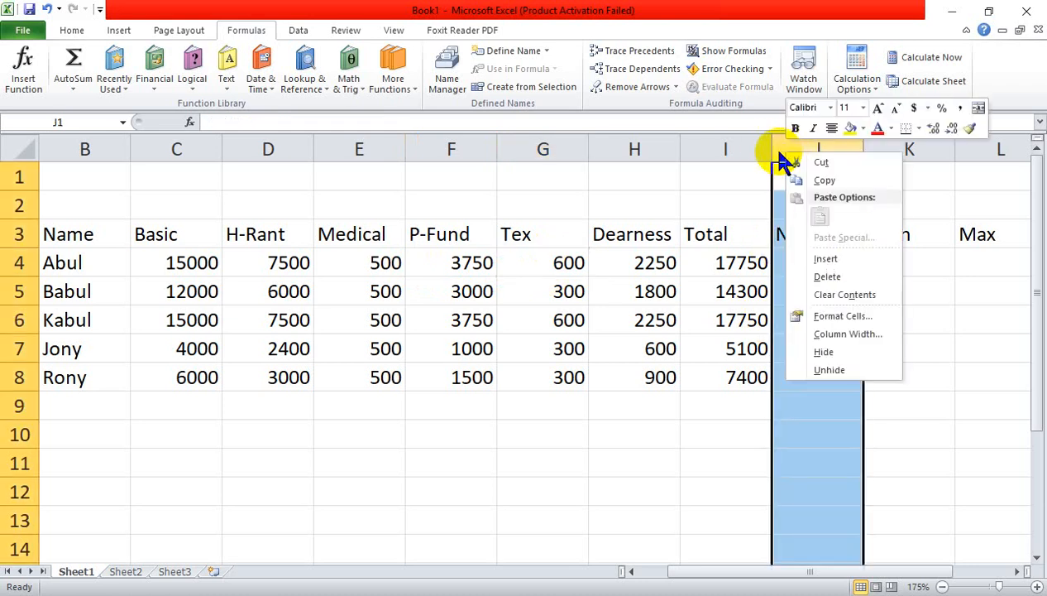
{"action": "left_click", "coordinate": [825, 258]}
{"action": "left_click", "coordinate": [927, 460]}
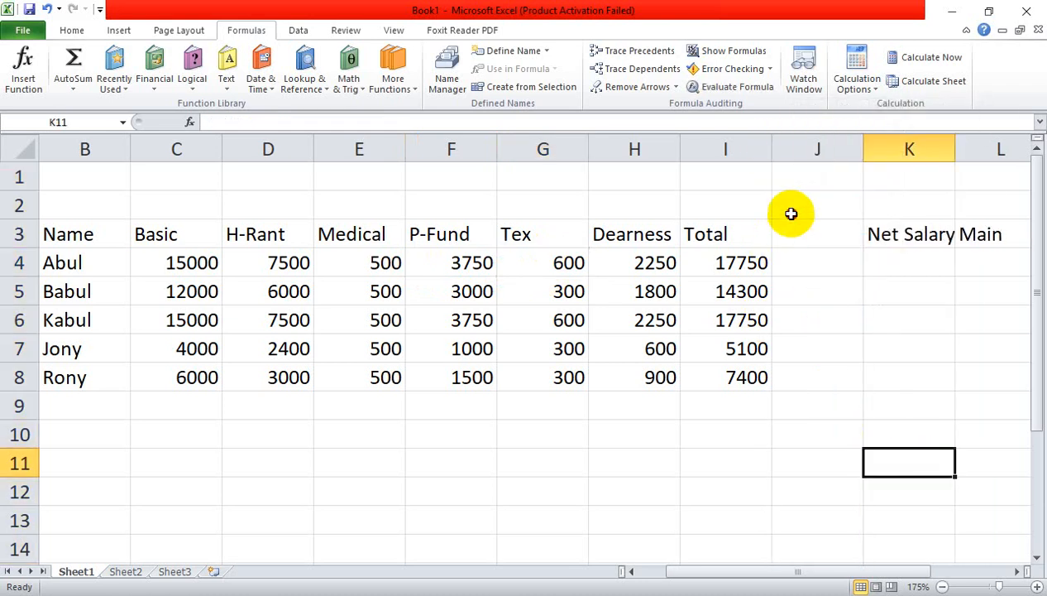
Step: Enter the heading Total Deduction in J3 and fit column J's width to it
{"action": "left_click", "coordinate": [797, 238]}
{"action": "type", "text": "Total Des"}
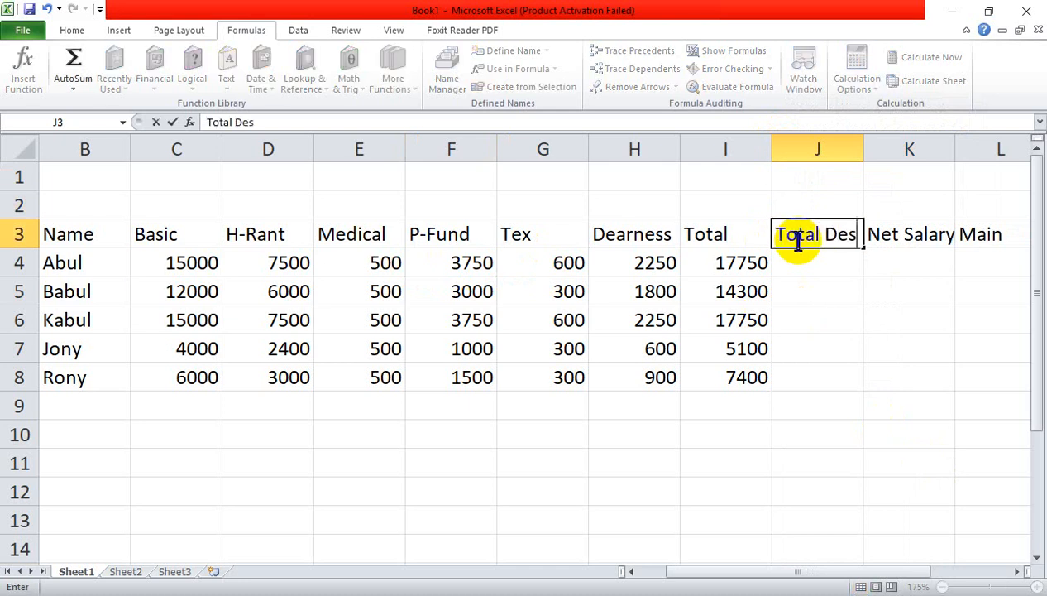
{"action": "key", "text": "BackSpace"}
{"action": "type", "text": "duction"}
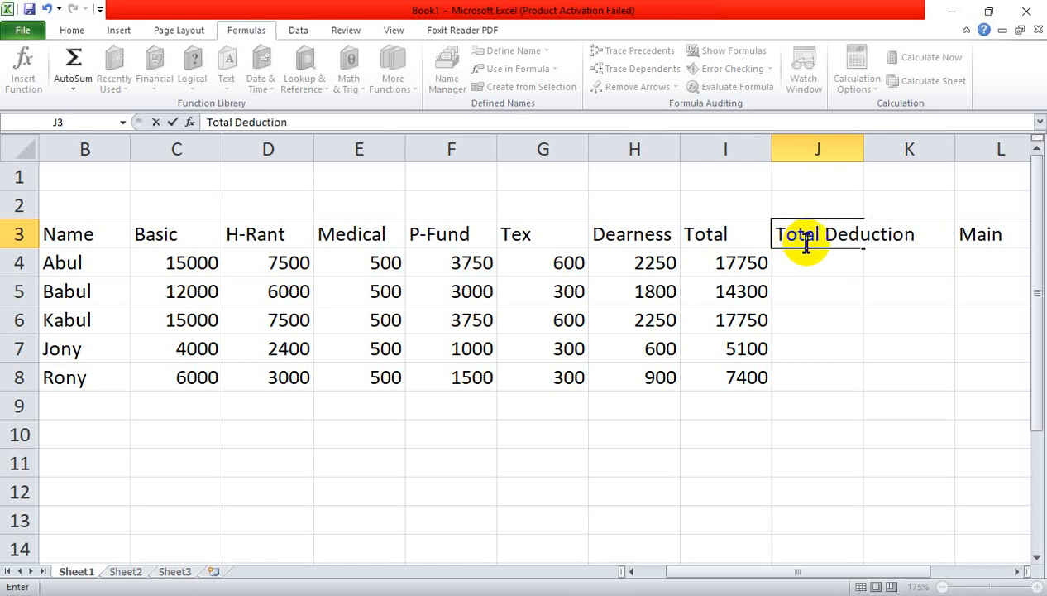
{"action": "left_click", "coordinate": [929, 488]}
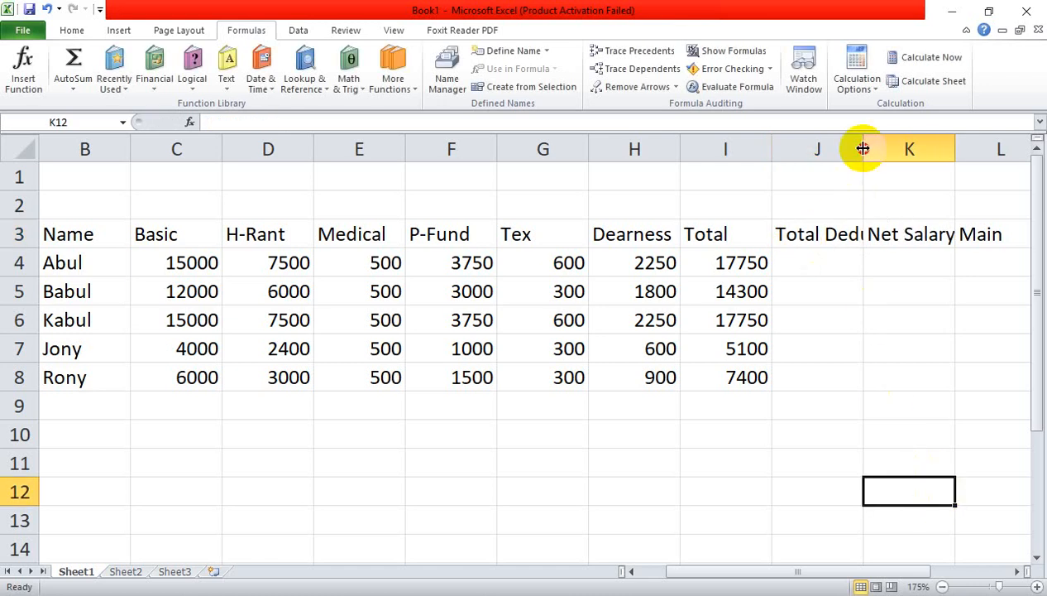
{"action": "double_click", "coordinate": [864, 148]}
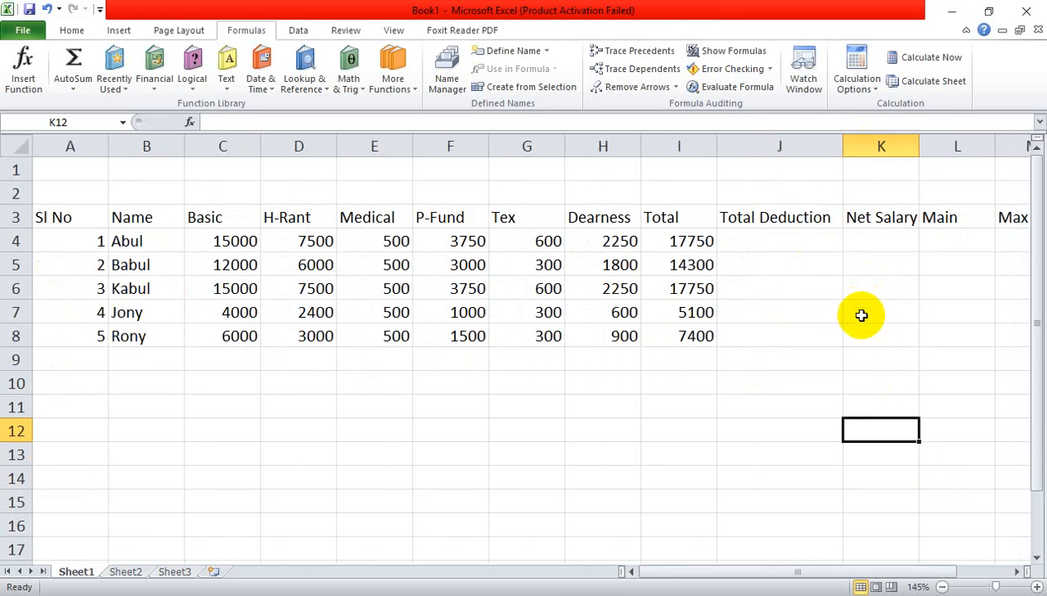
Step: Review the P-Fund and Tex cells F4 and G4 as the amounts for Total Deduction
{"action": "scroll", "coordinate": [861, 315], "scroll_direction": "right", "scroll_amount": 1}
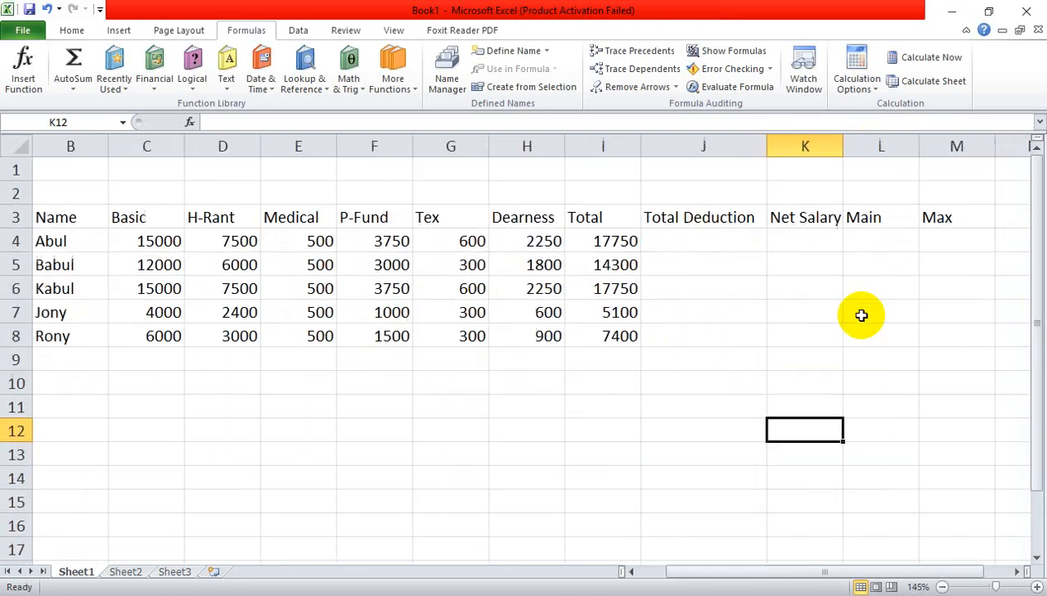
{"action": "left_click", "coordinate": [703, 240]}
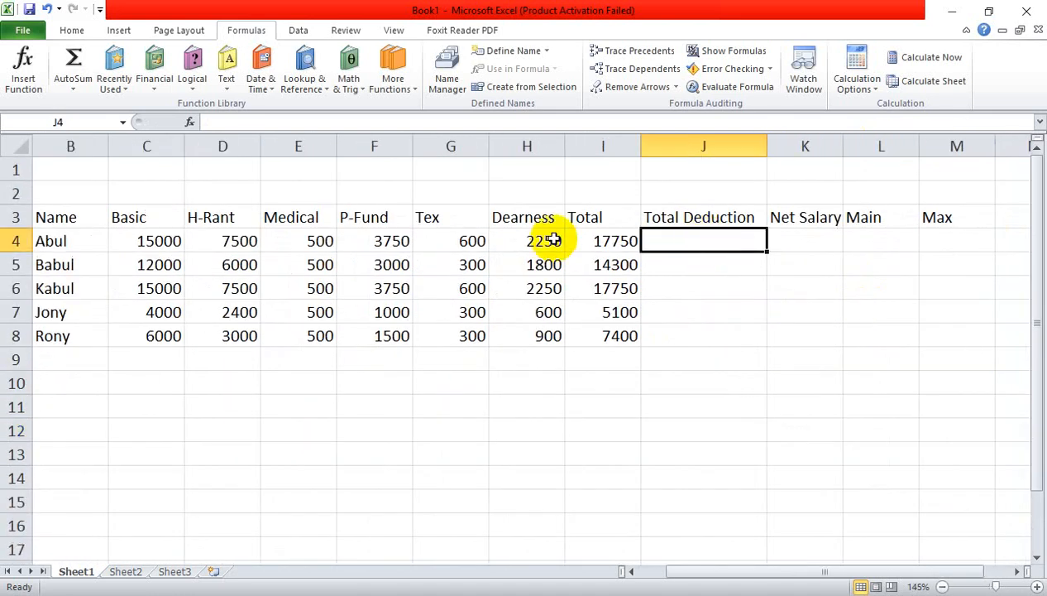
{"action": "left_click", "coordinate": [380, 240]}
{"action": "left_click", "coordinate": [418, 241]}
{"action": "left_click", "coordinate": [392, 239]}
{"action": "left_click", "coordinate": [453, 239]}
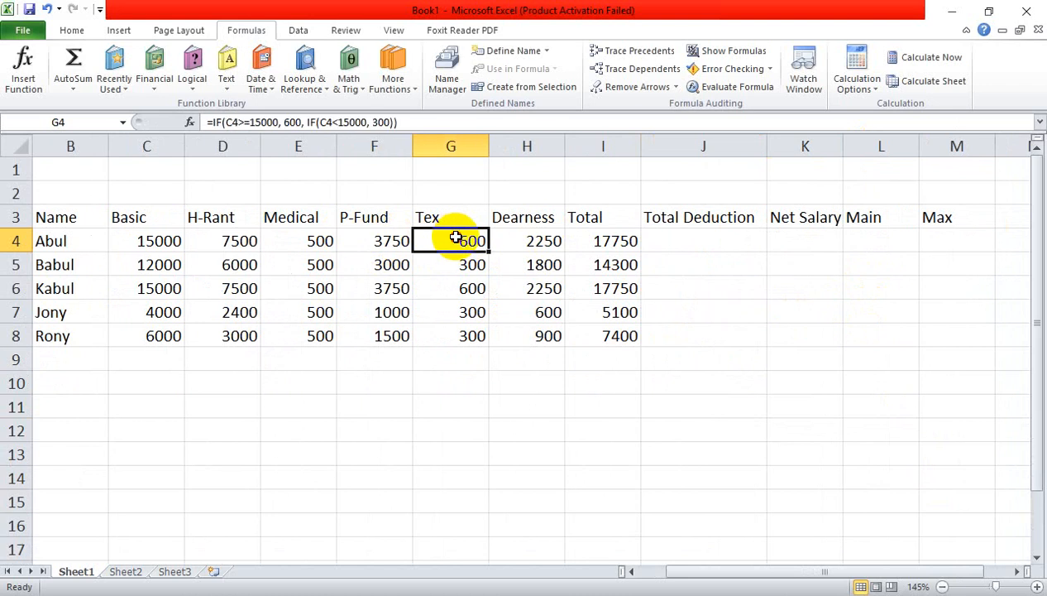
{"action": "left_click", "coordinate": [391, 239]}
{"action": "left_click", "coordinate": [440, 246]}
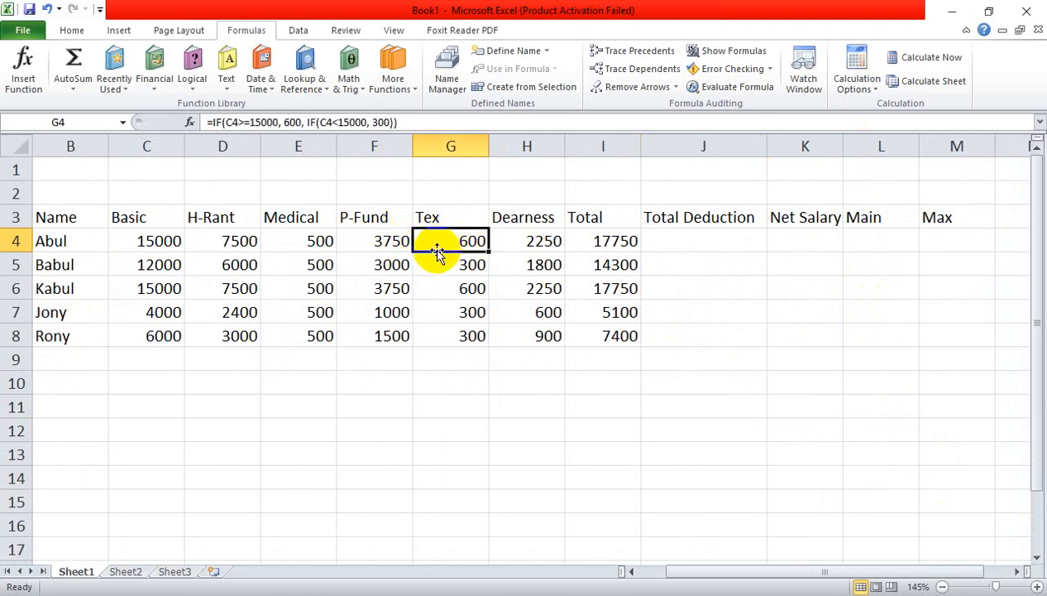
{"action": "left_click", "coordinate": [385, 241]}
{"action": "left_click", "coordinate": [446, 237]}
Step: Enter the formula =SUM(F4+G4) in the Total Deduction cell J4, adding P-Fund and Tex
{"action": "left_click", "coordinate": [699, 236]}
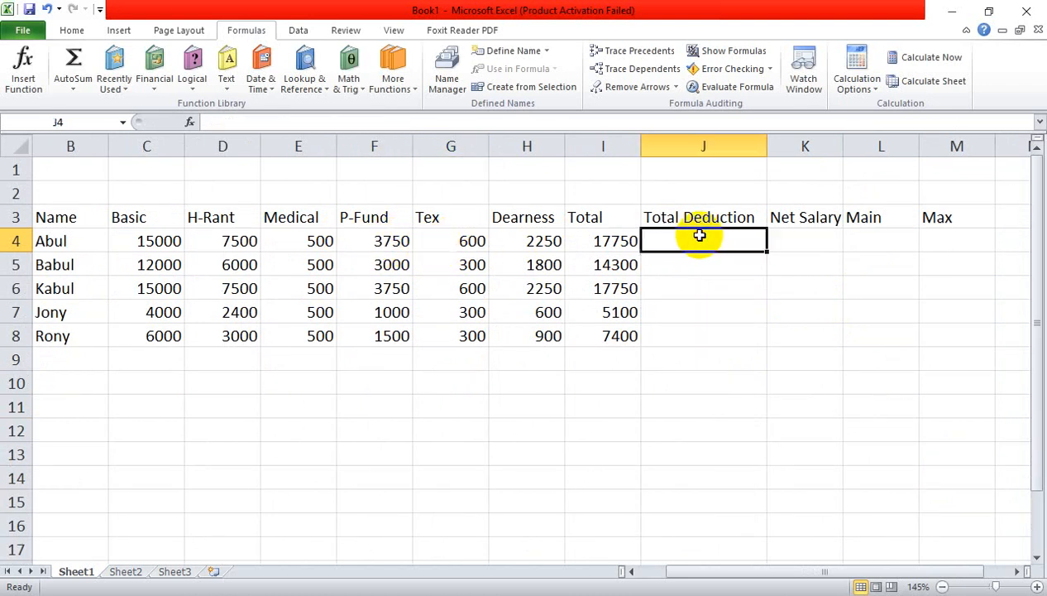
{"action": "type", "text": "="}
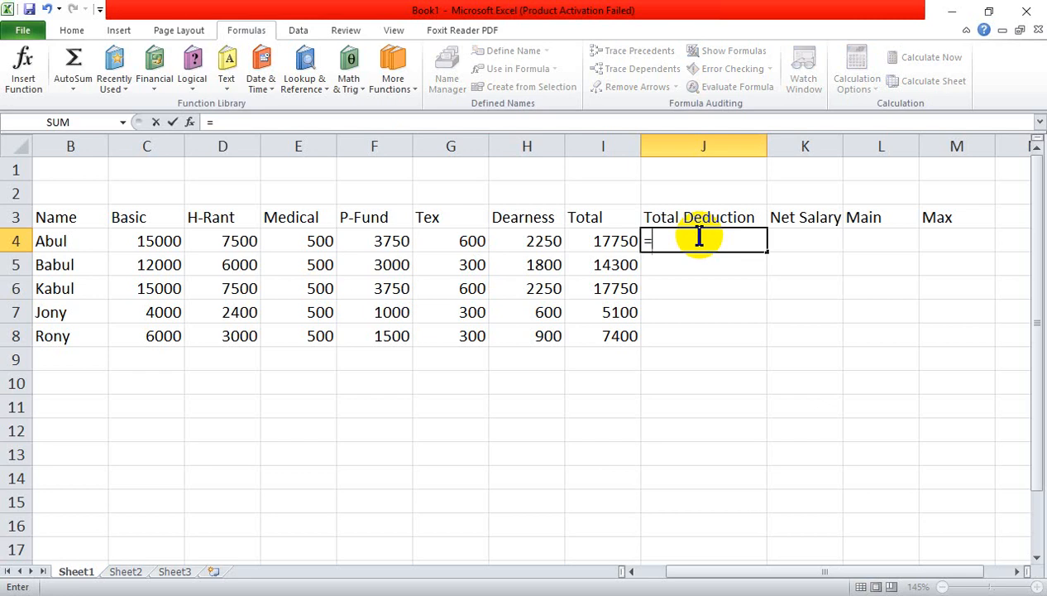
{"action": "type", "text": "sum("}
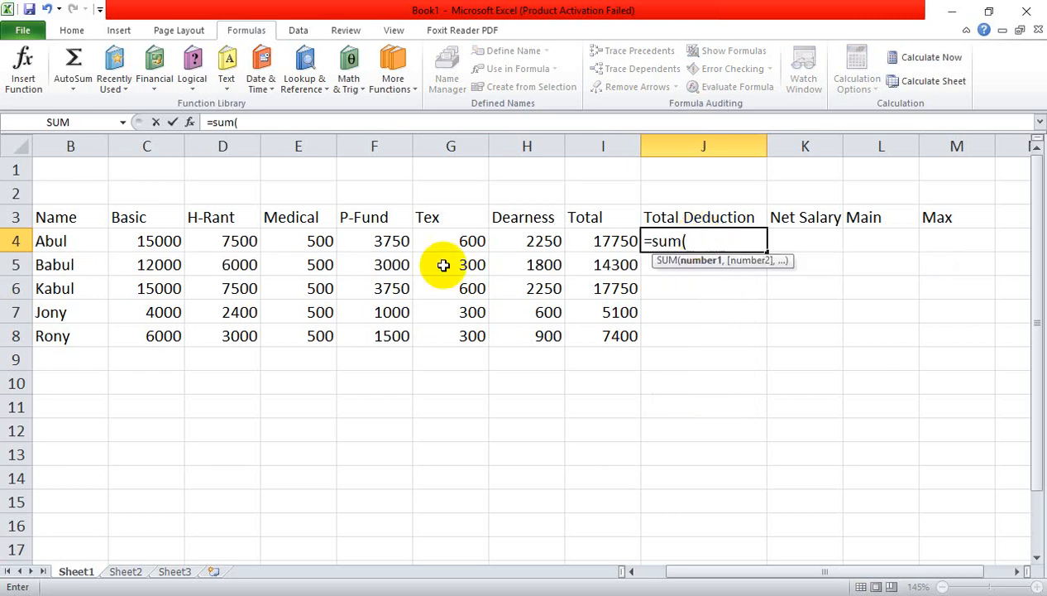
{"action": "left_click", "coordinate": [370, 237]}
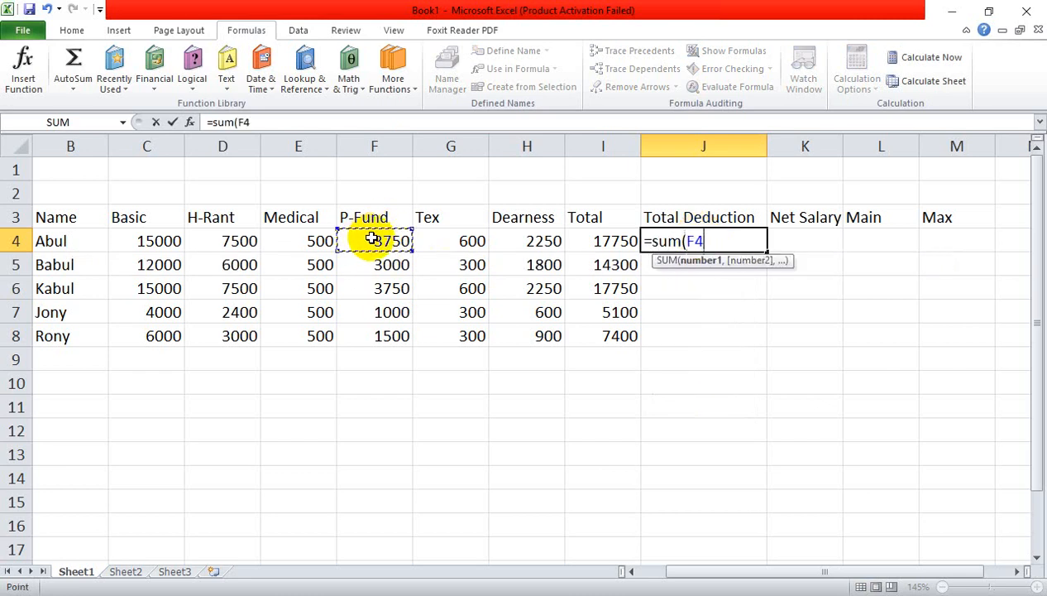
{"action": "type", "text": "+"}
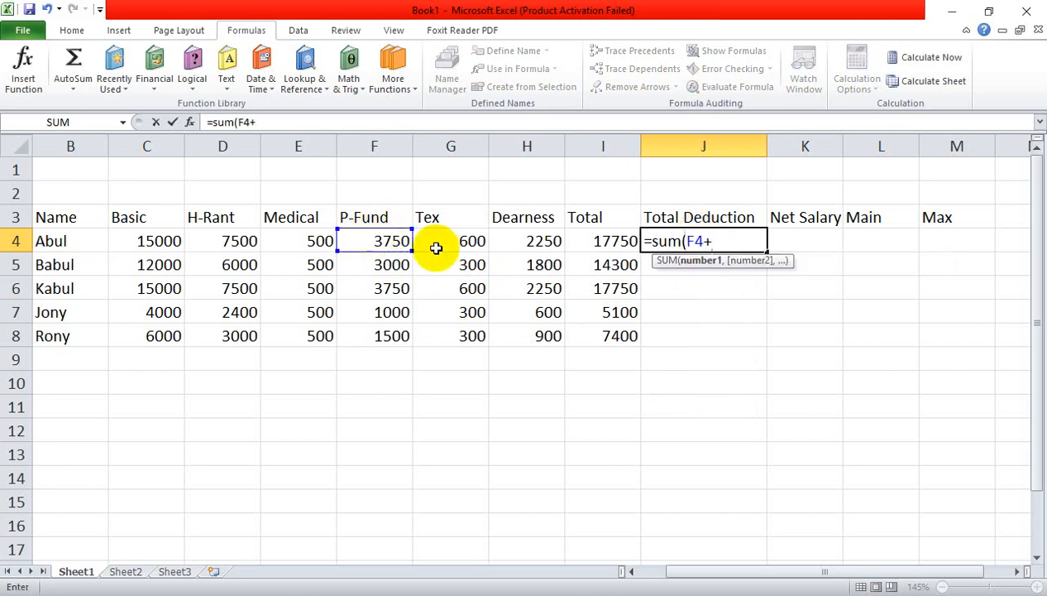
{"action": "left_click", "coordinate": [471, 245]}
{"action": "type", "text": ")"}
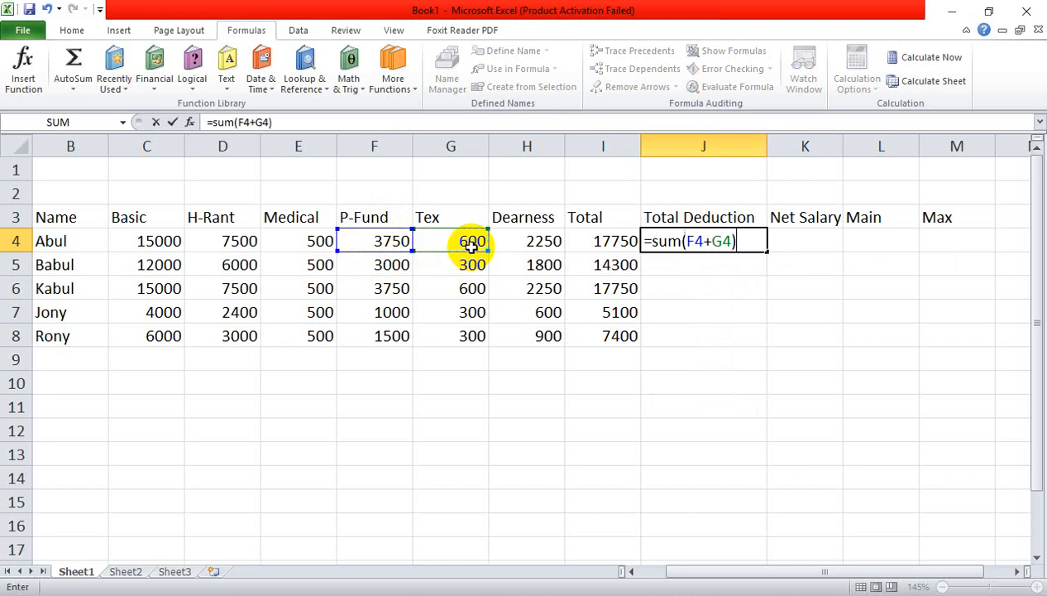
{"action": "key", "text": "Return"}
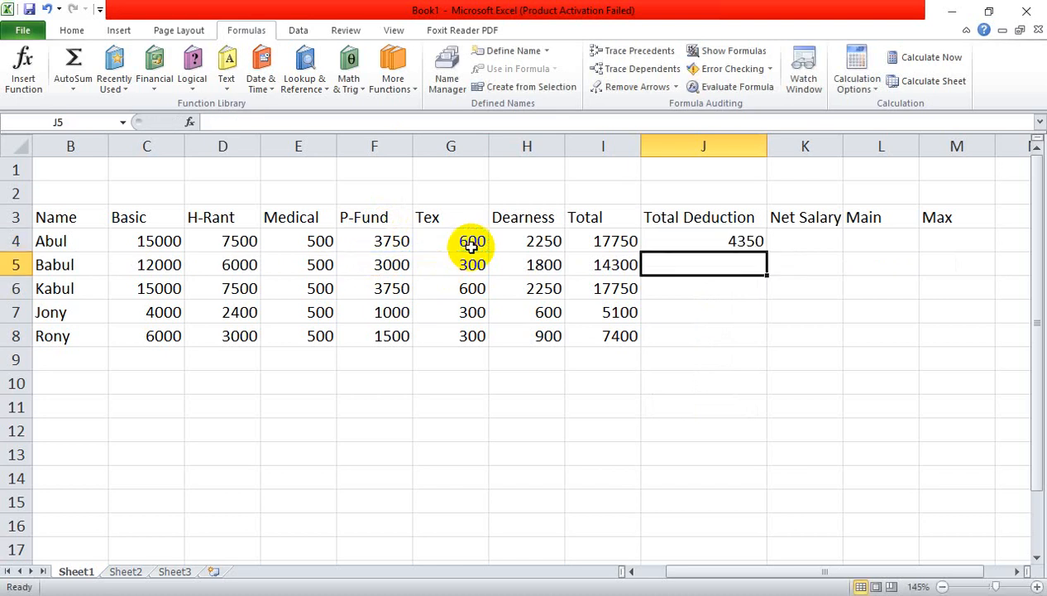
Step: Add the H-Rant cell D4 to the Total formula in I4, making it =SUM(C4+H4+E4+D4)
{"action": "left_click", "coordinate": [711, 241]}
{"action": "left_click", "coordinate": [813, 235]}
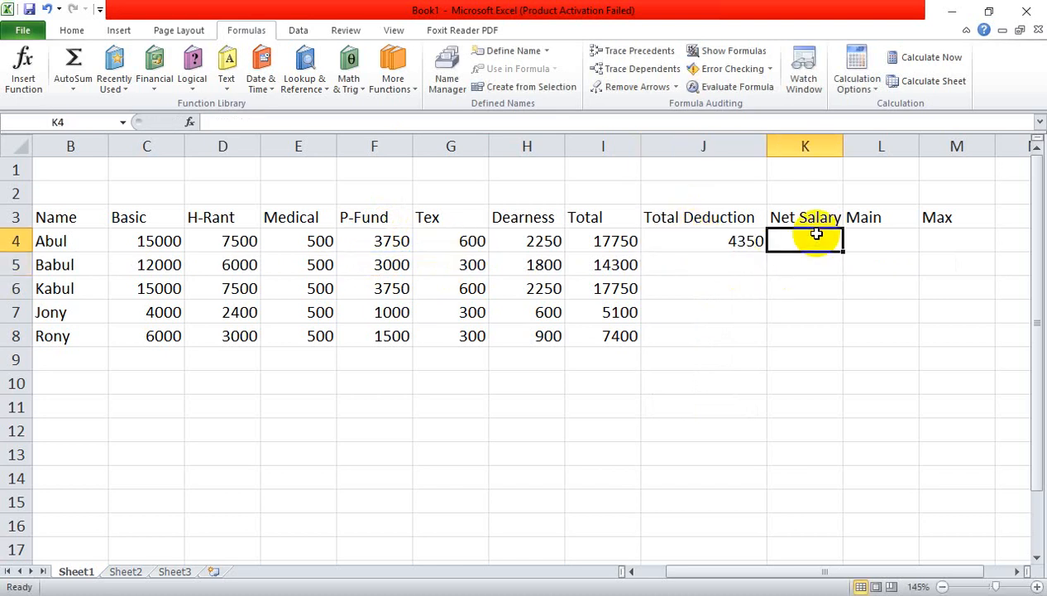
{"action": "left_click", "coordinate": [616, 239]}
{"action": "left_click", "coordinate": [798, 242]}
{"action": "left_click", "coordinate": [624, 240]}
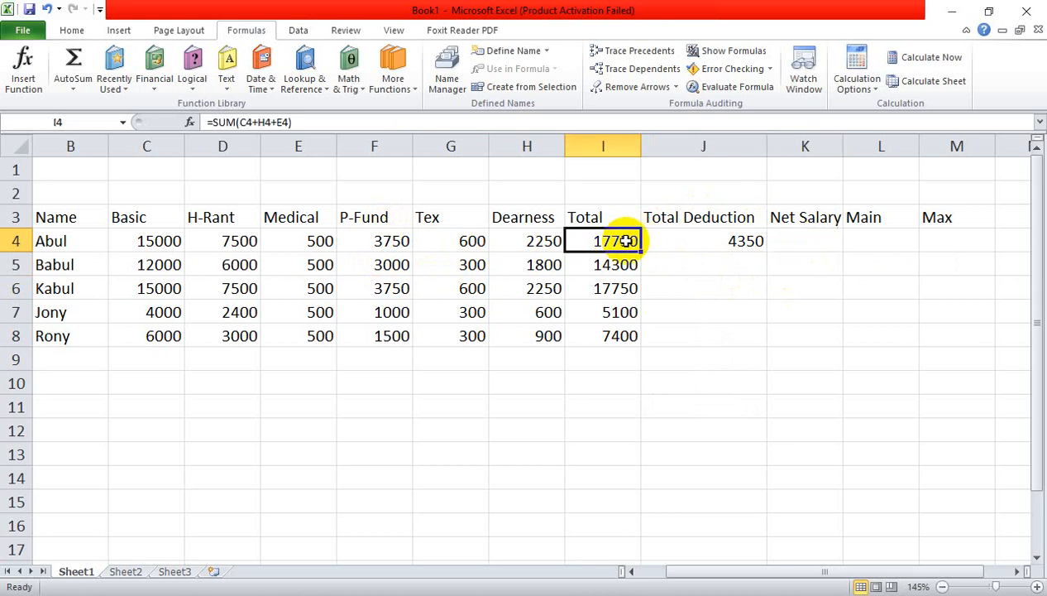
{"action": "double_click", "coordinate": [625, 240]}
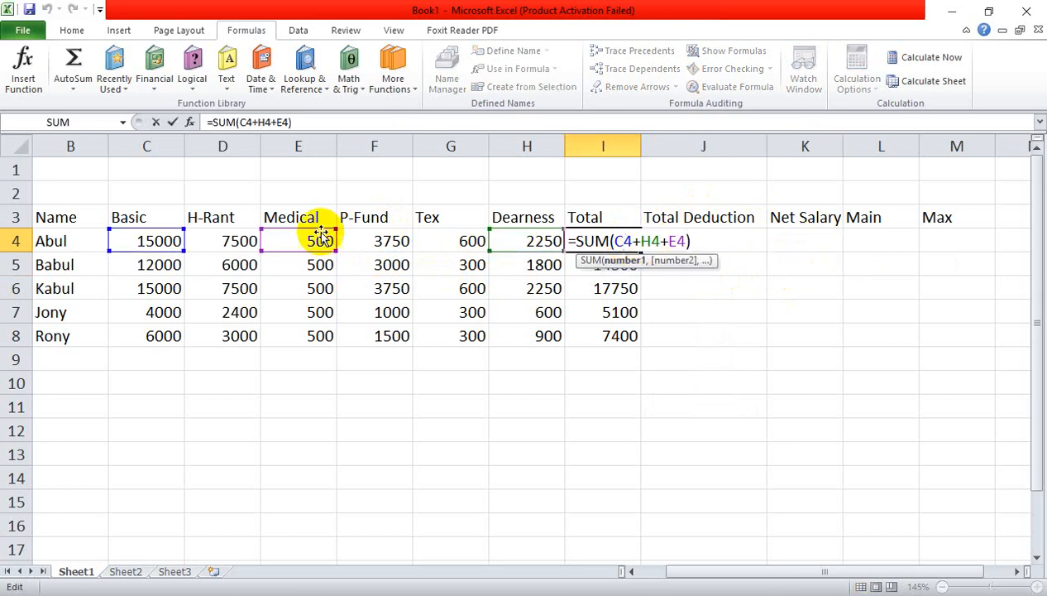
{"action": "left_click", "coordinate": [686, 241]}
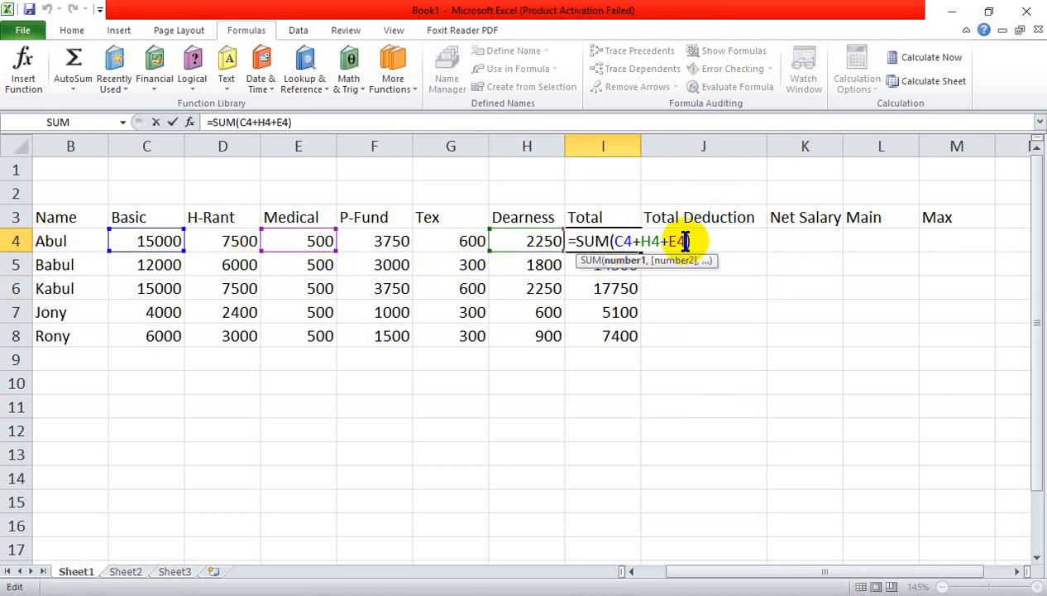
{"action": "type", "text": "+"}
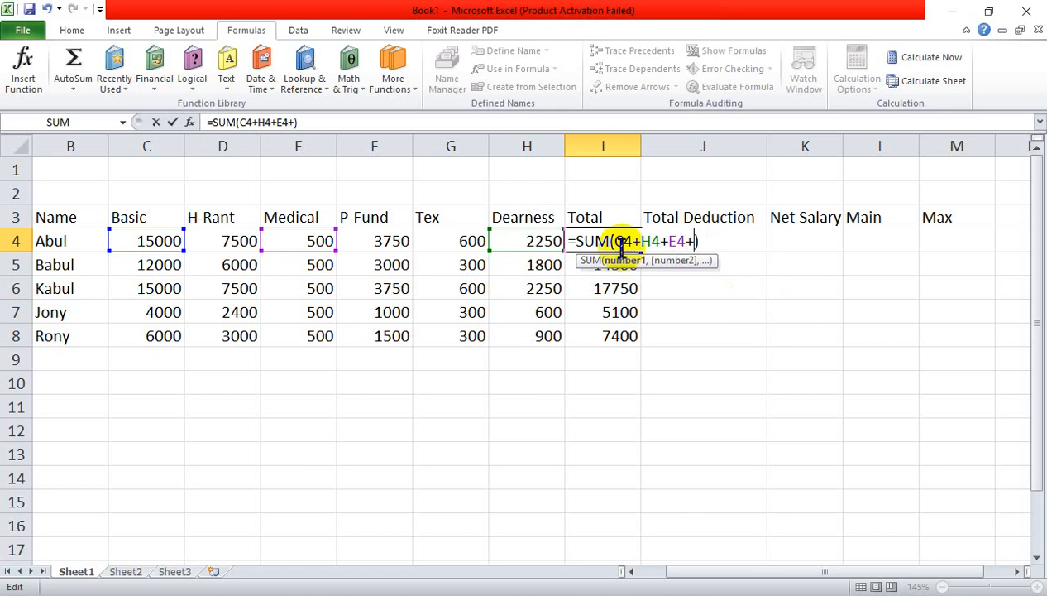
{"action": "left_click", "coordinate": [235, 241]}
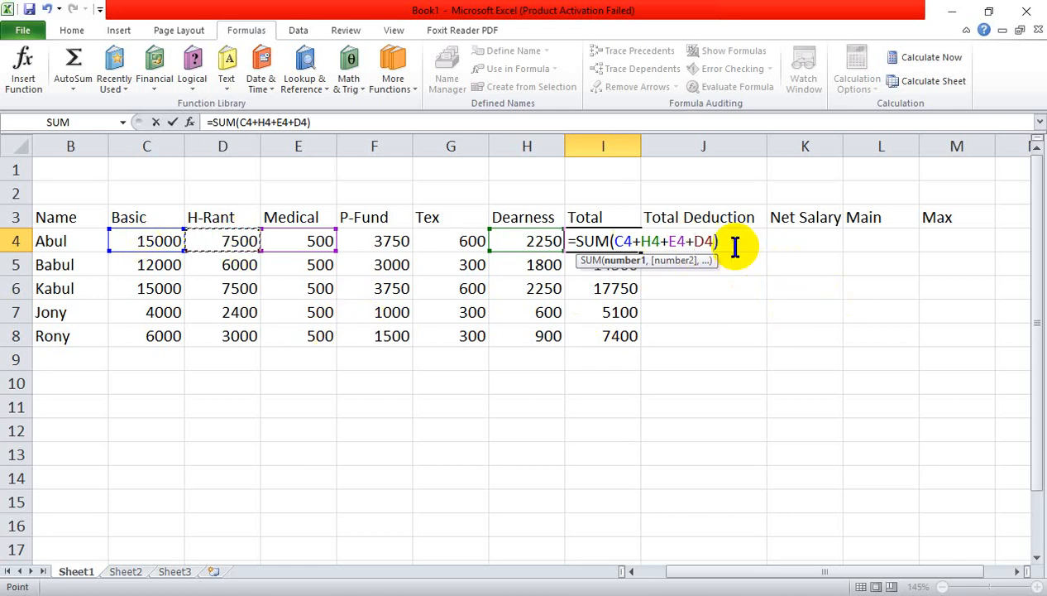
{"action": "key", "text": "Return"}
Step: Copy the revised Total formula from I4 down through I8
{"action": "left_click", "coordinate": [619, 241]}
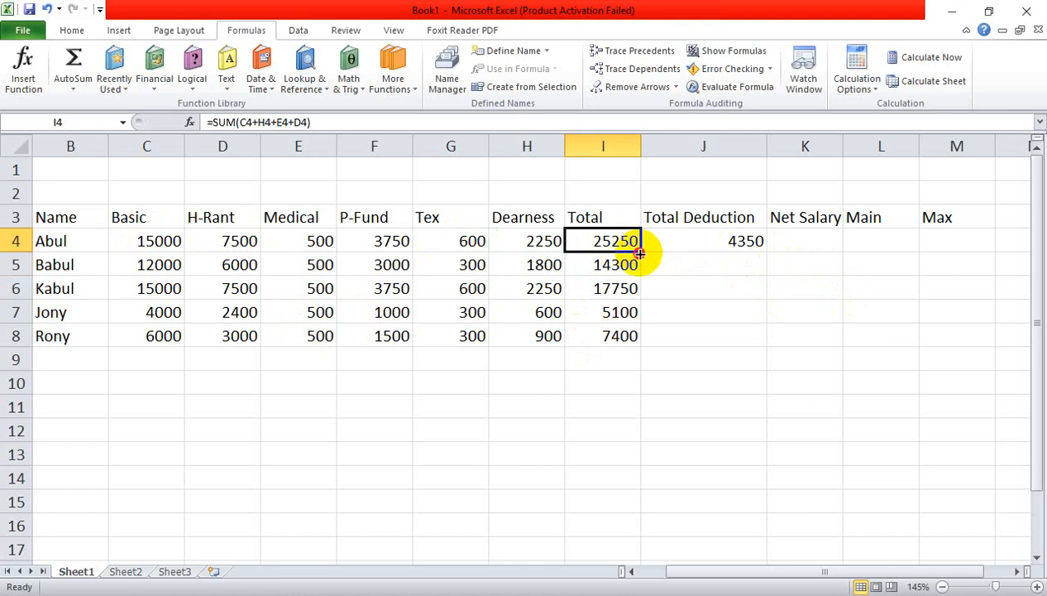
{"action": "left_click_drag", "start_coordinate": [640, 251], "coordinate": [636, 344]}
{"action": "left_click", "coordinate": [685, 385]}
Step: Enter the formula =(I4-J4) in the Net Salary cell K4, subtracting Total Deduction from Total
{"action": "left_click", "coordinate": [613, 240]}
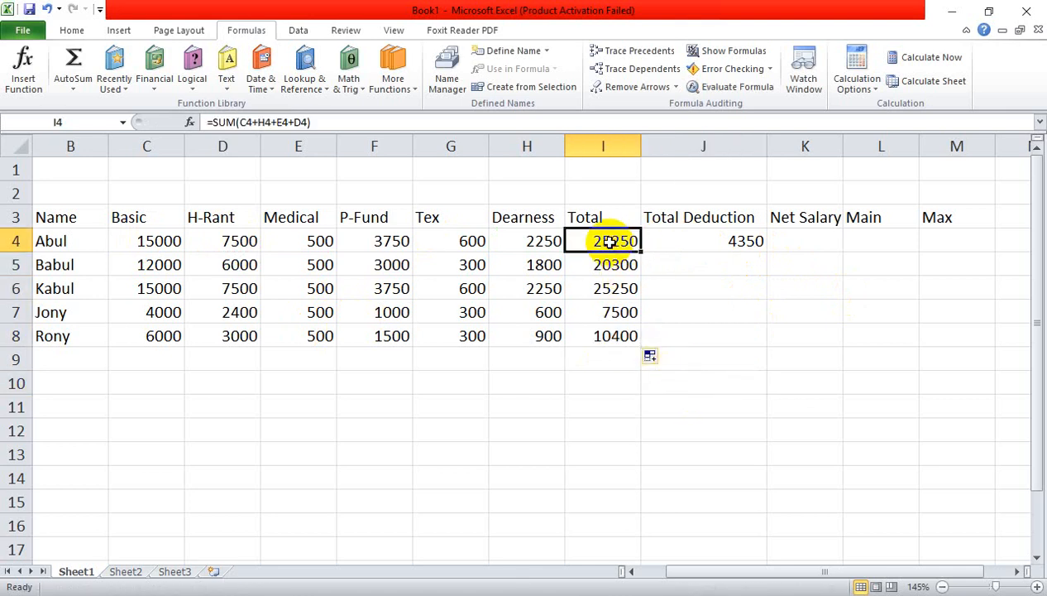
{"action": "left_click", "coordinate": [713, 238]}
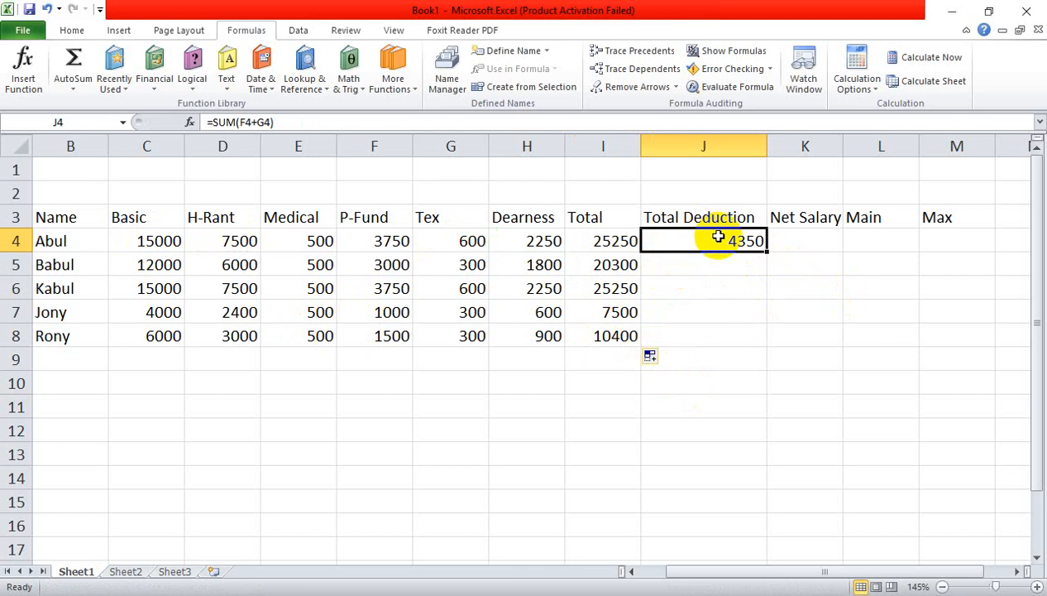
{"action": "left_click", "coordinate": [823, 239]}
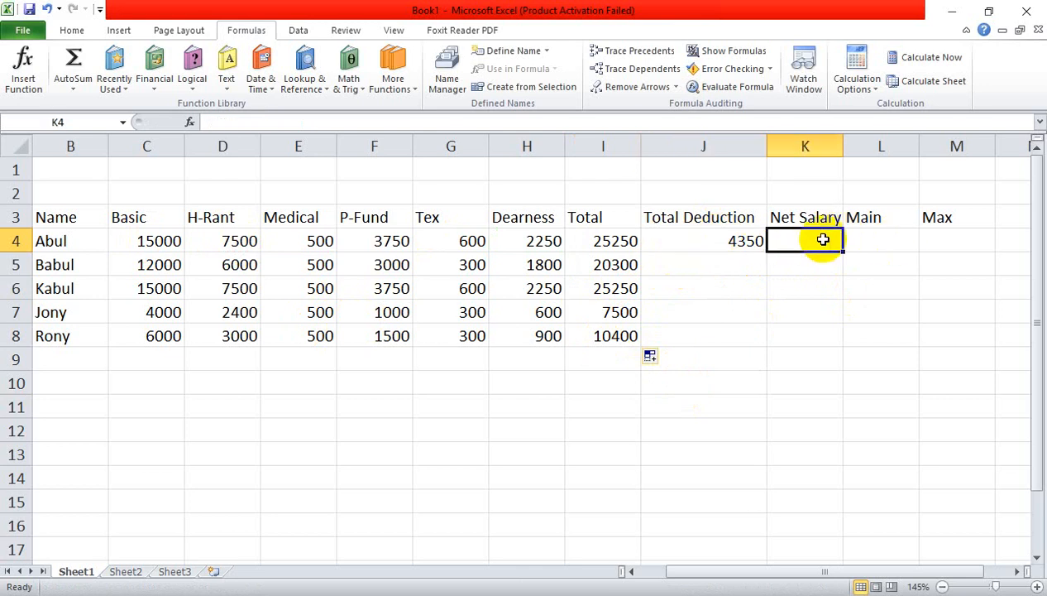
{"action": "left_click", "coordinate": [612, 239]}
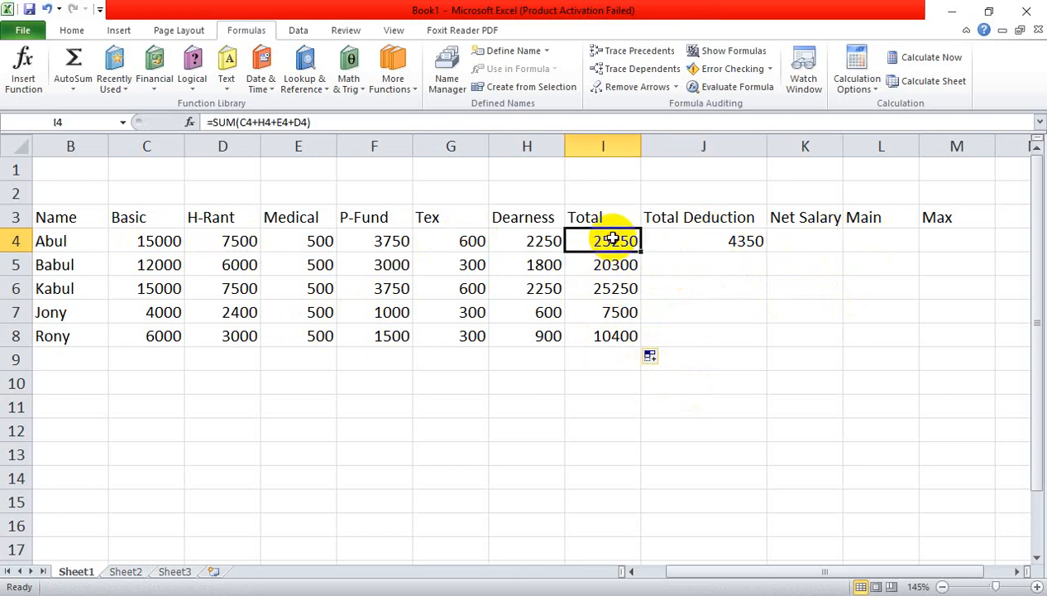
{"action": "left_click", "coordinate": [736, 239]}
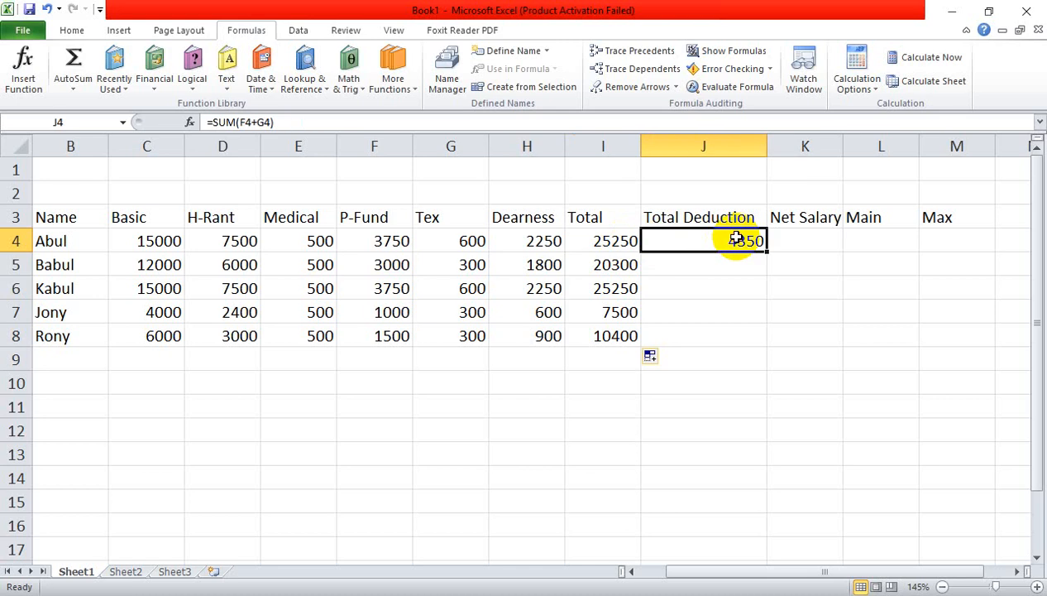
{"action": "left_click", "coordinate": [811, 240]}
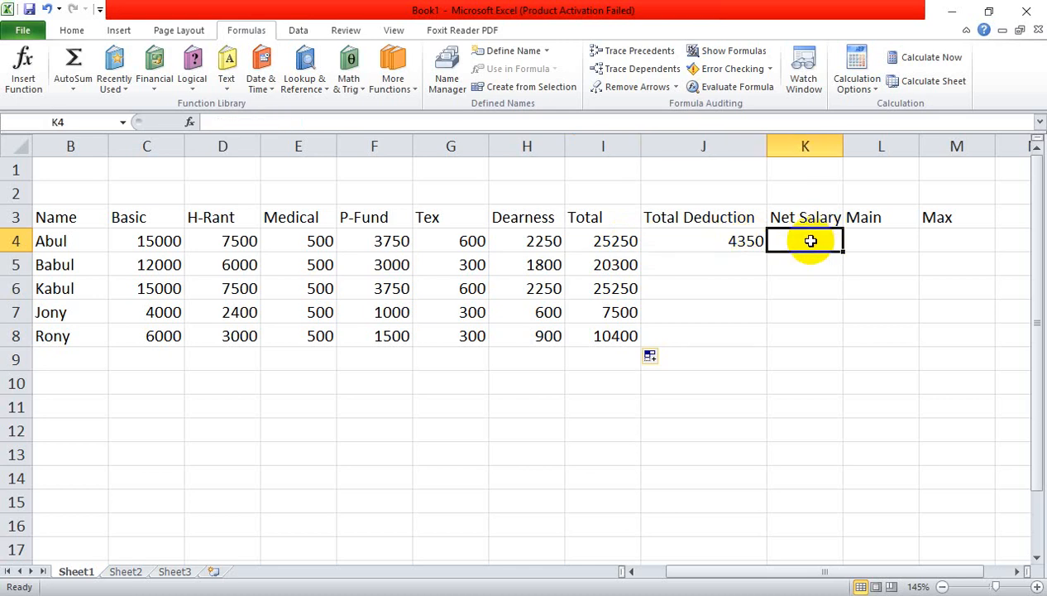
{"action": "type", "text": "=("}
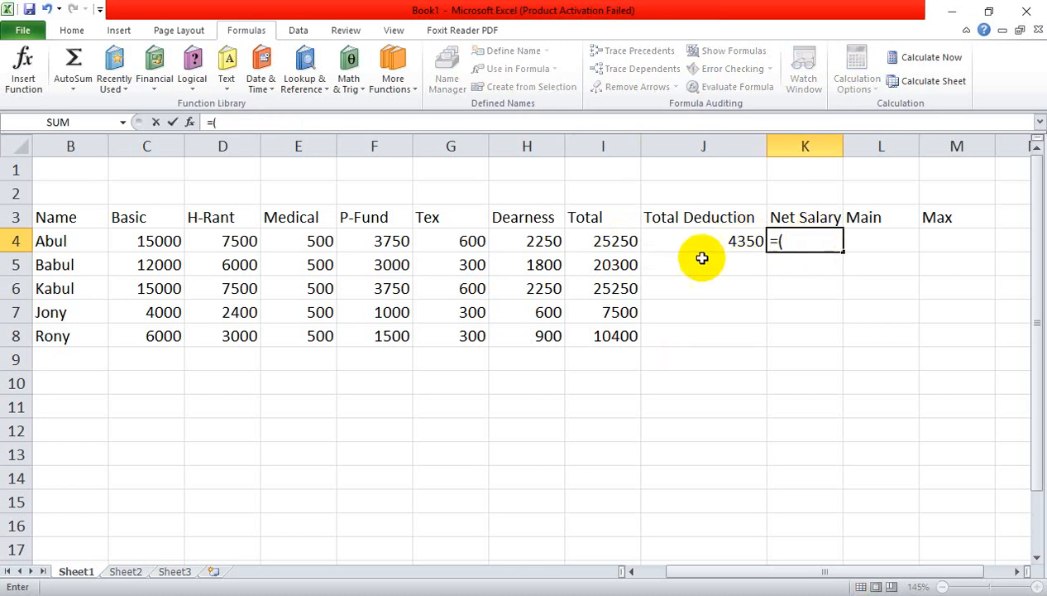
{"action": "left_click", "coordinate": [629, 238]}
{"action": "type", "text": "-"}
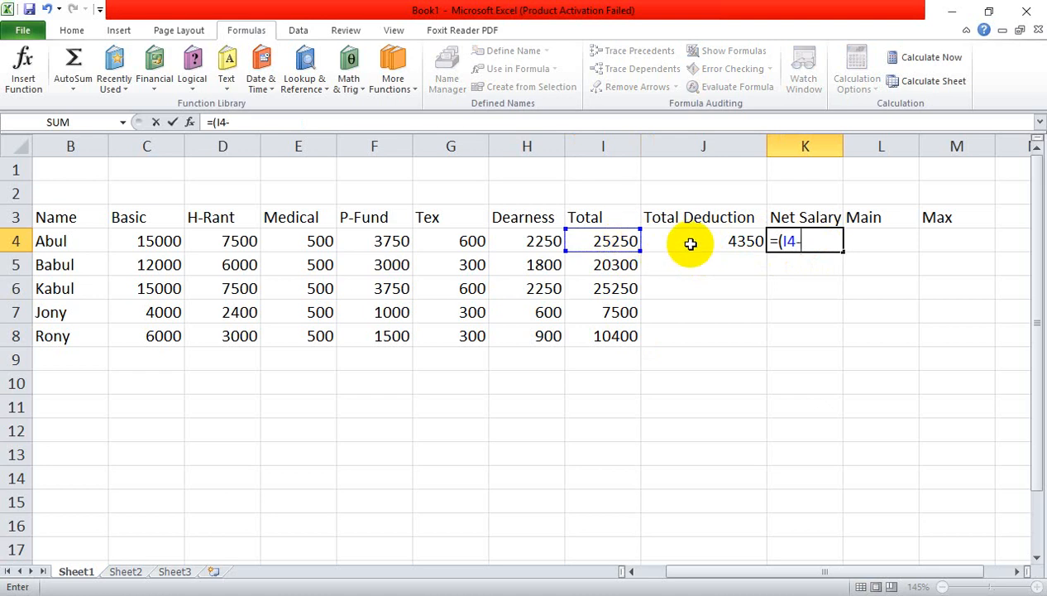
{"action": "left_click", "coordinate": [722, 236]}
{"action": "type", "text": ")"}
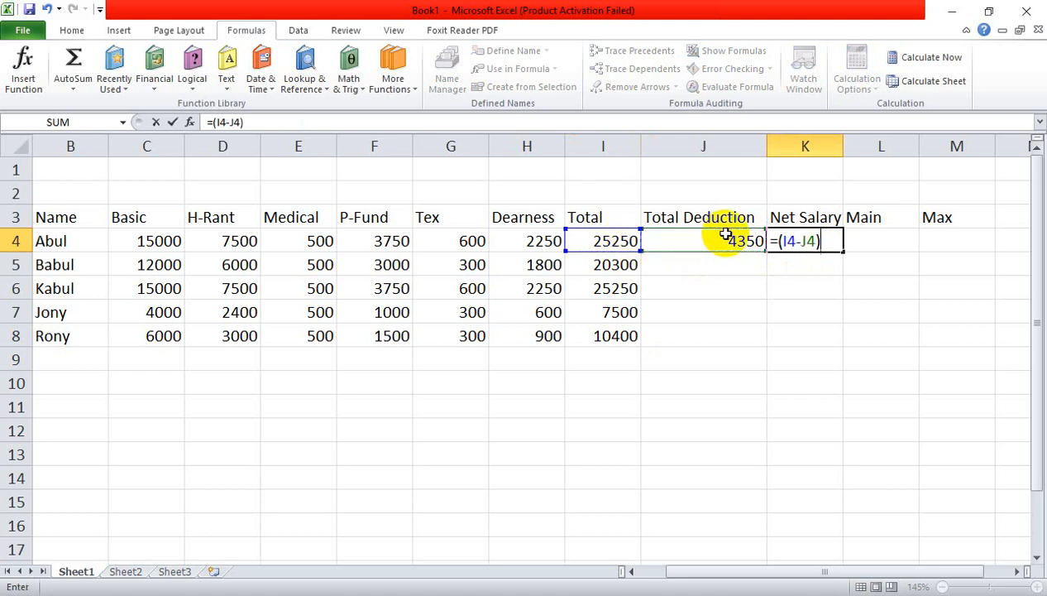
{"action": "key", "text": "Return"}
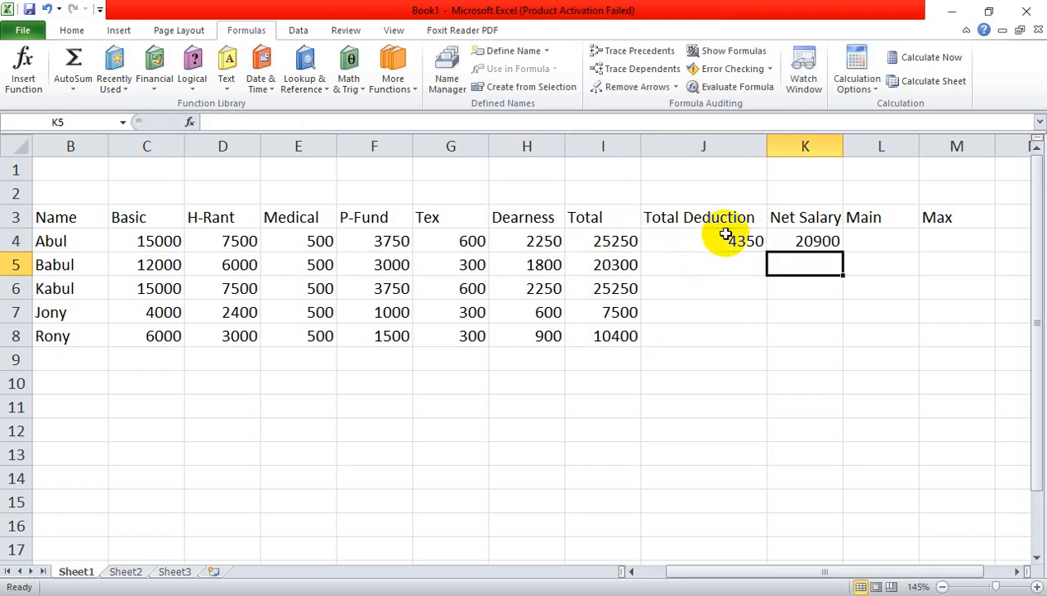
Step: Copy the Total Deduction formula from J4 down through J8 and the Net Salary formula from K4 down through K8
{"action": "left_click", "coordinate": [744, 238]}
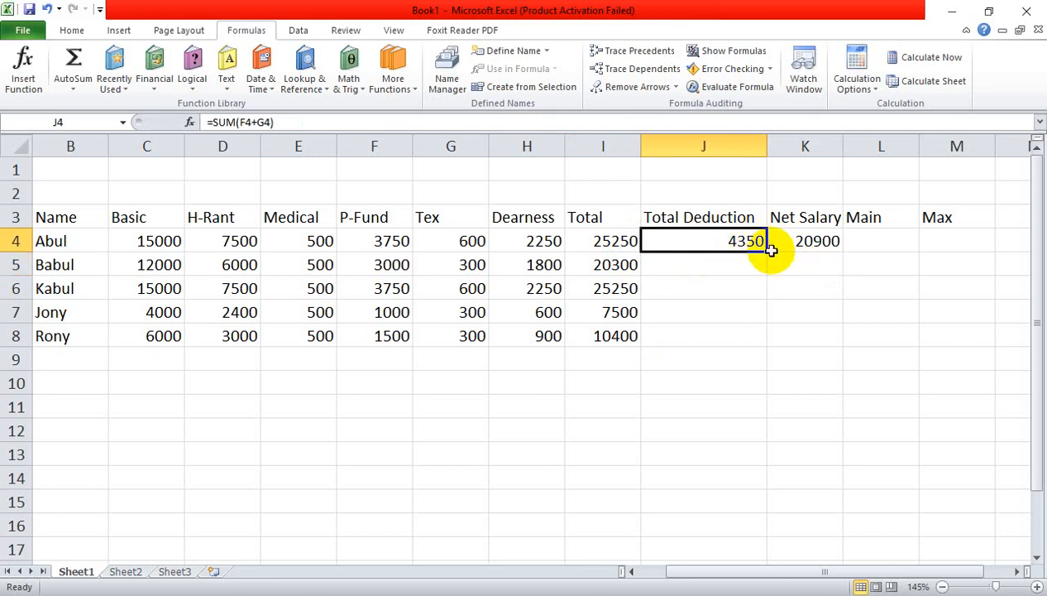
{"action": "left_click_drag", "start_coordinate": [767, 259], "coordinate": [764, 350]}
{"action": "left_click", "coordinate": [818, 240]}
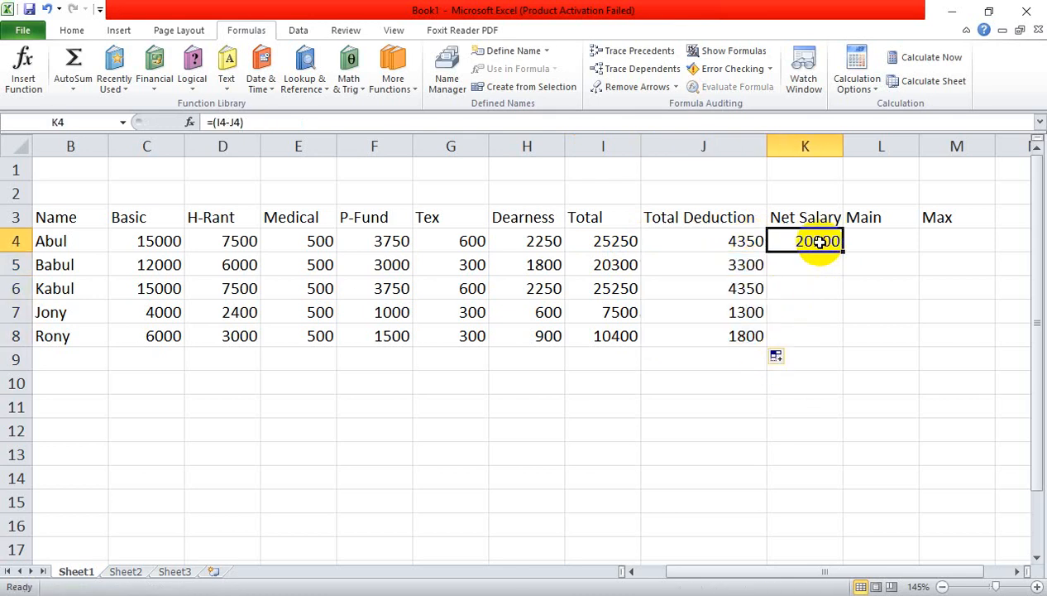
{"action": "left_click_drag", "start_coordinate": [842, 256], "coordinate": [845, 339]}
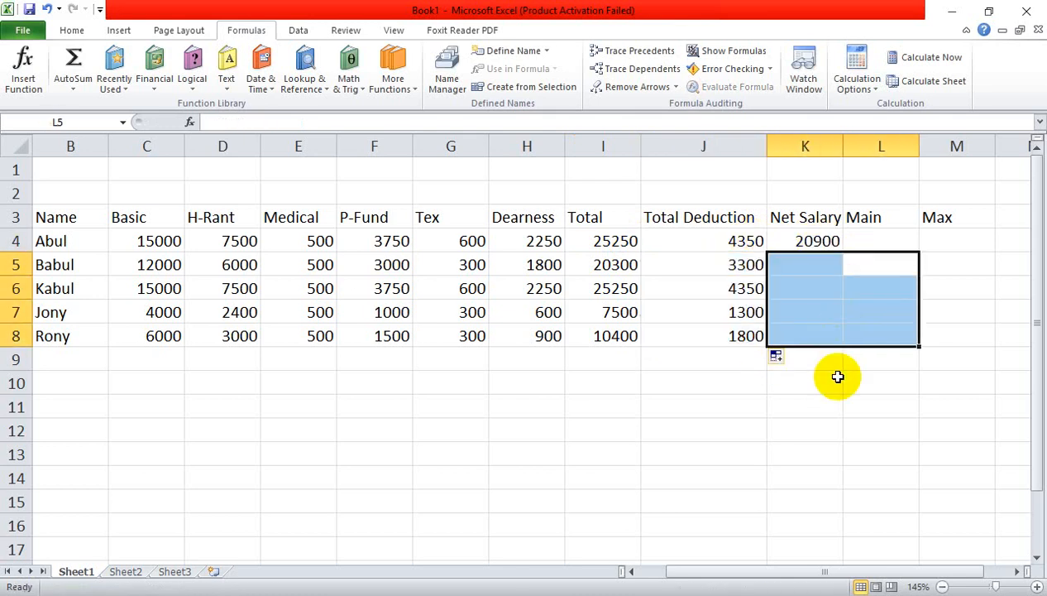
{"action": "left_click", "coordinate": [829, 380]}
{"action": "left_click", "coordinate": [828, 242]}
{"action": "left_click_drag", "start_coordinate": [841, 252], "coordinate": [827, 339]}
{"action": "left_click", "coordinate": [818, 379]}
Step: Review the Total Deduction, Tex and P-Fund formulas in row 4 and the Total Deduction and Net Salary columns
{"action": "left_click", "coordinate": [697, 237]}
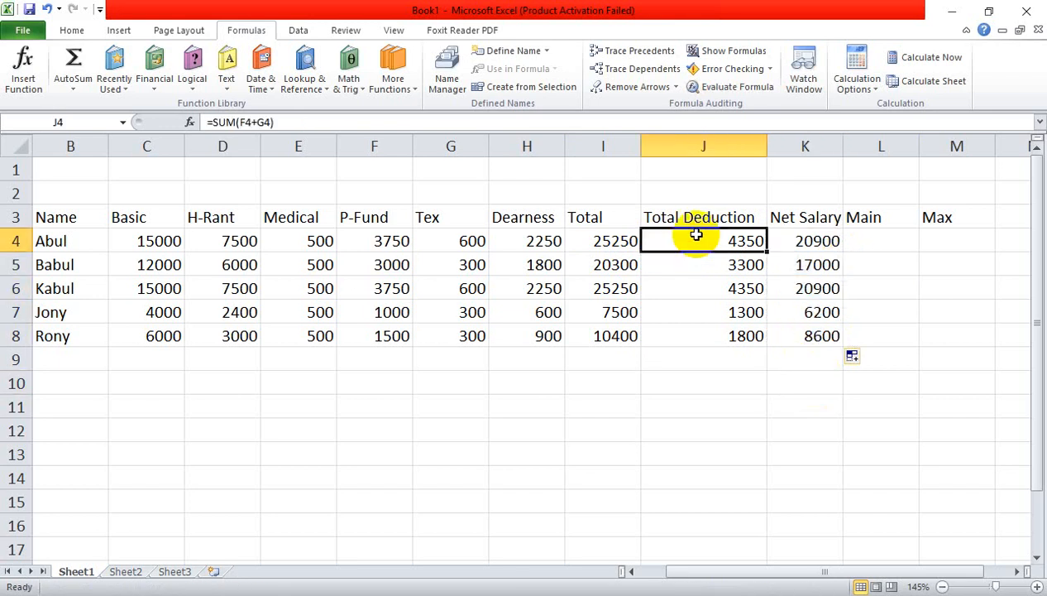
{"action": "left_click", "coordinate": [436, 235]}
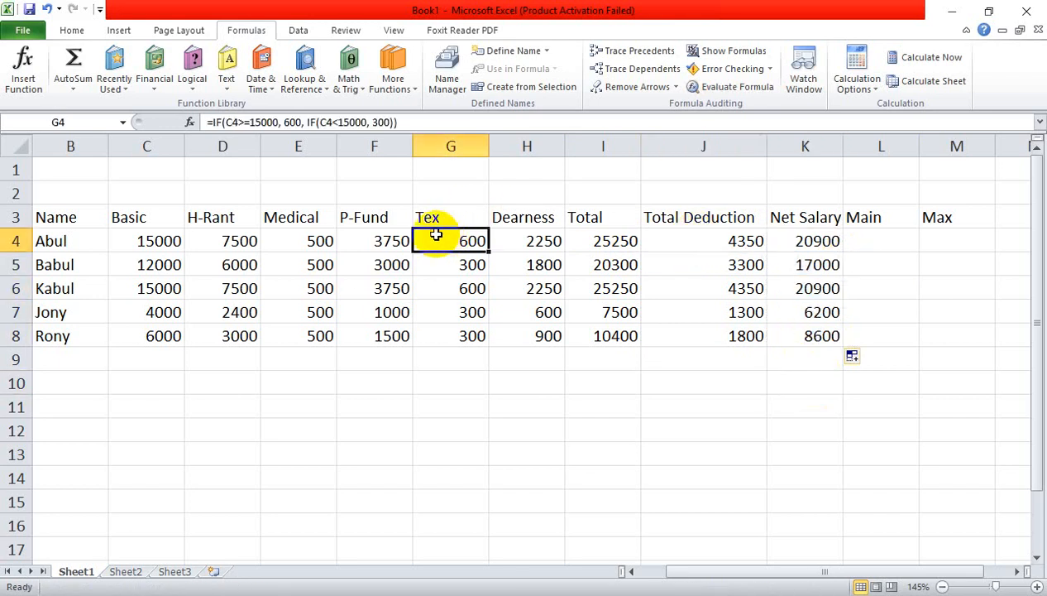
{"action": "left_click", "coordinate": [371, 242]}
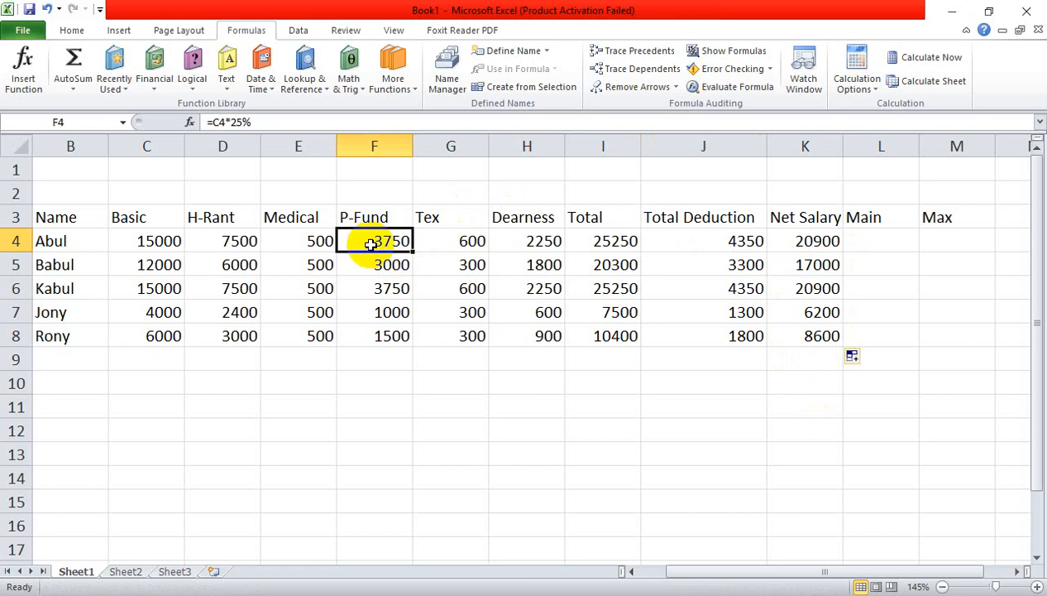
{"action": "left_click", "coordinate": [702, 239]}
{"action": "left_click_drag", "start_coordinate": [718, 238], "coordinate": [729, 336]}
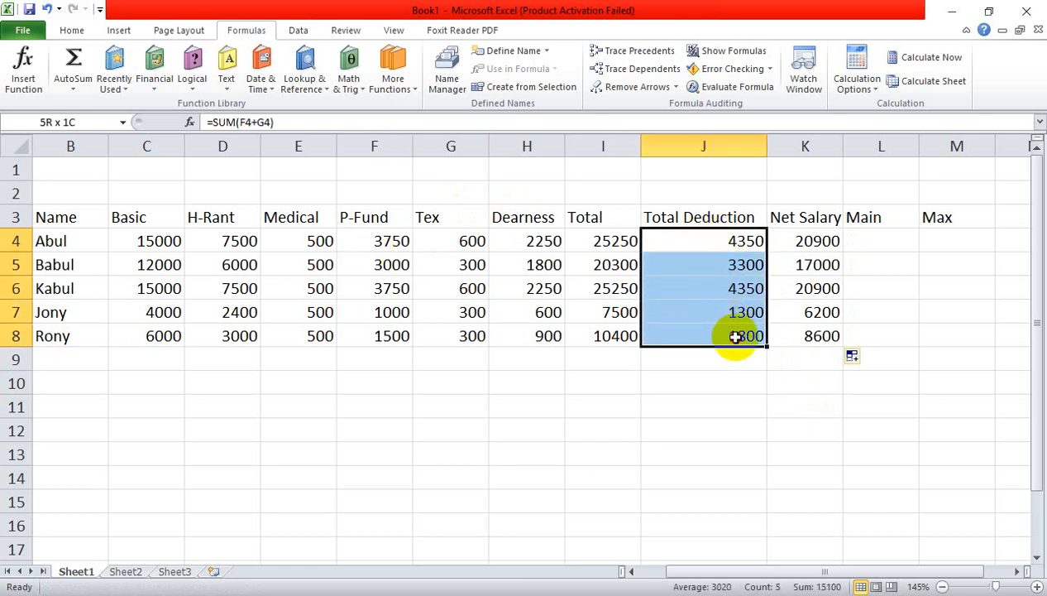
{"action": "left_click", "coordinate": [739, 386]}
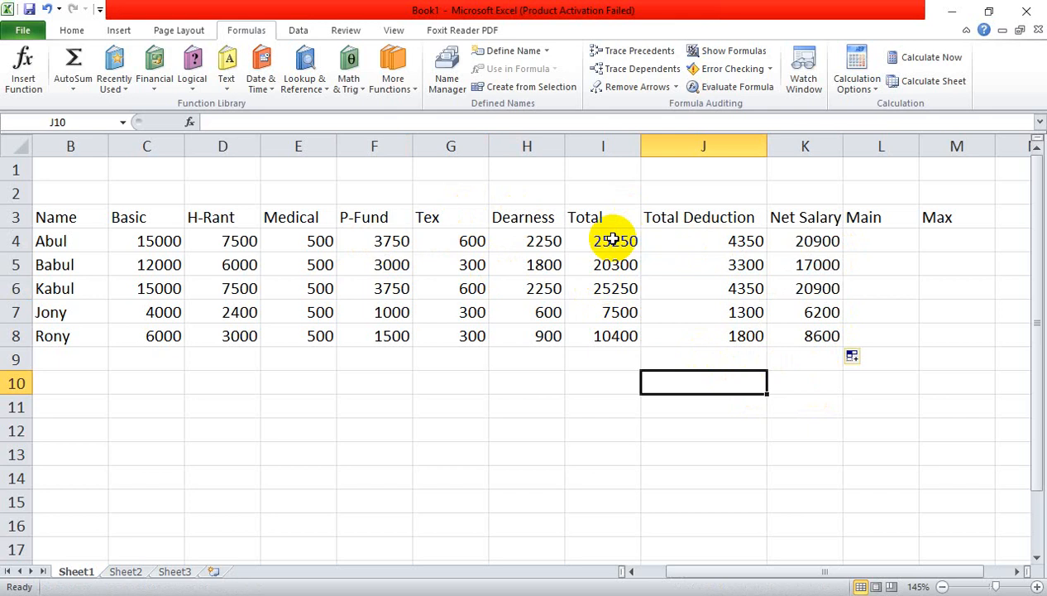
{"action": "left_click", "coordinate": [611, 404]}
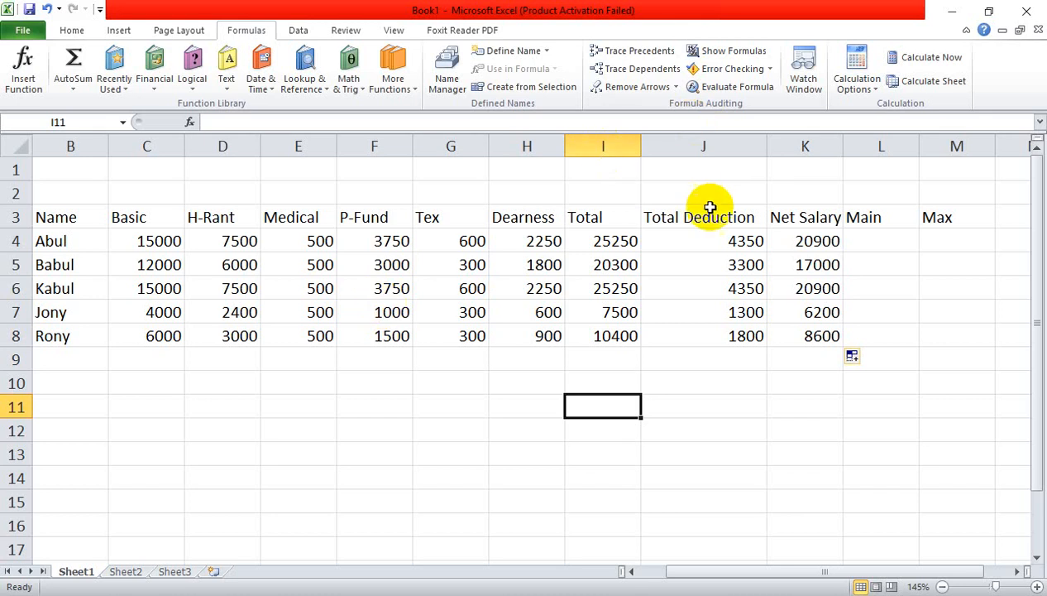
{"action": "left_click_drag", "start_coordinate": [713, 213], "coordinate": [756, 312]}
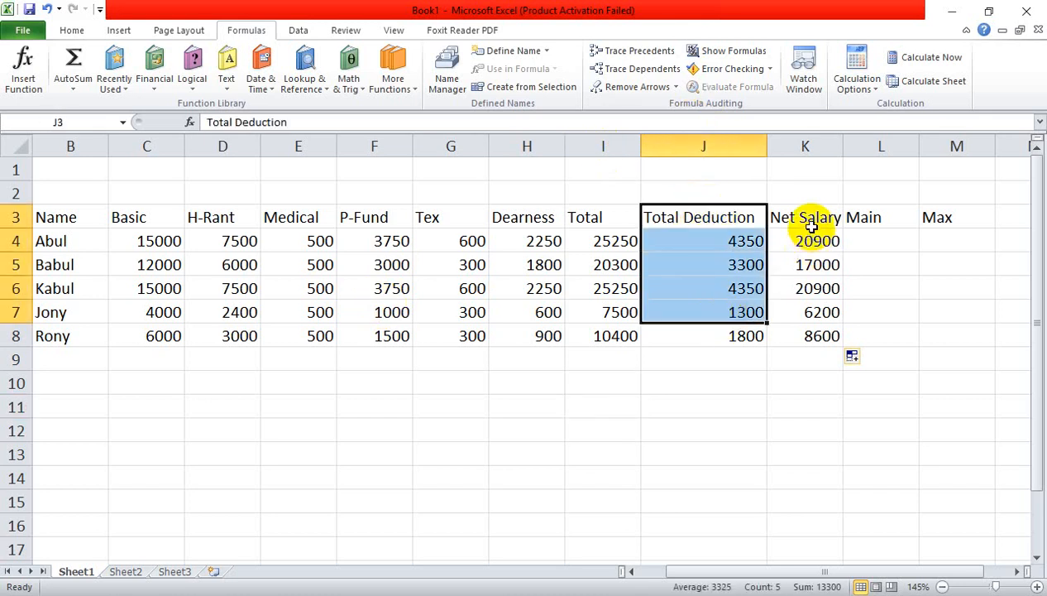
{"action": "left_click_drag", "start_coordinate": [807, 218], "coordinate": [813, 312]}
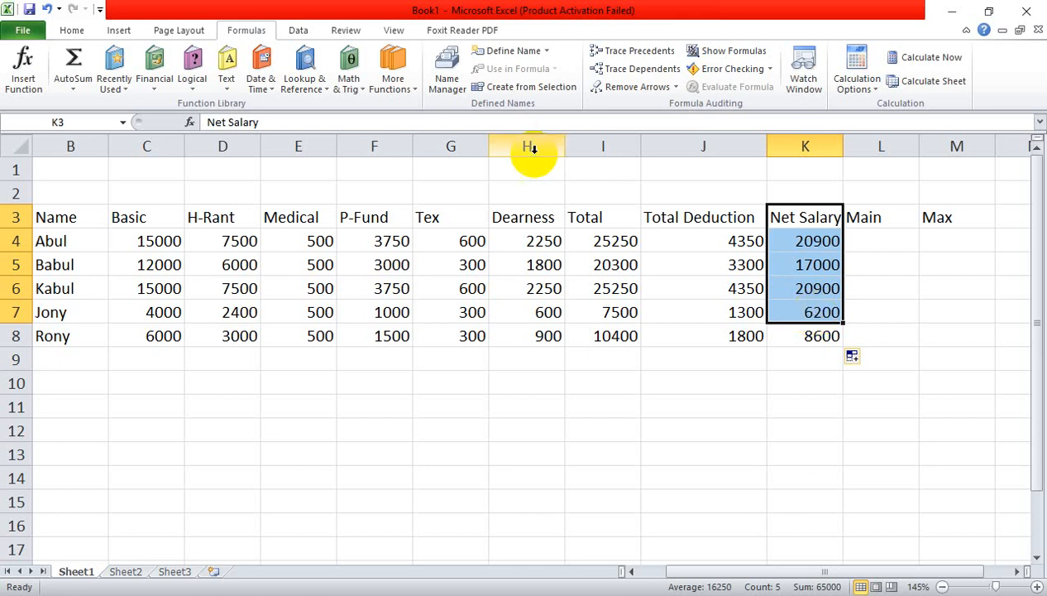
Step: Insert a new column I between Dearness and Total and head it B.Fund in I3
{"action": "left_click", "coordinate": [484, 219]}
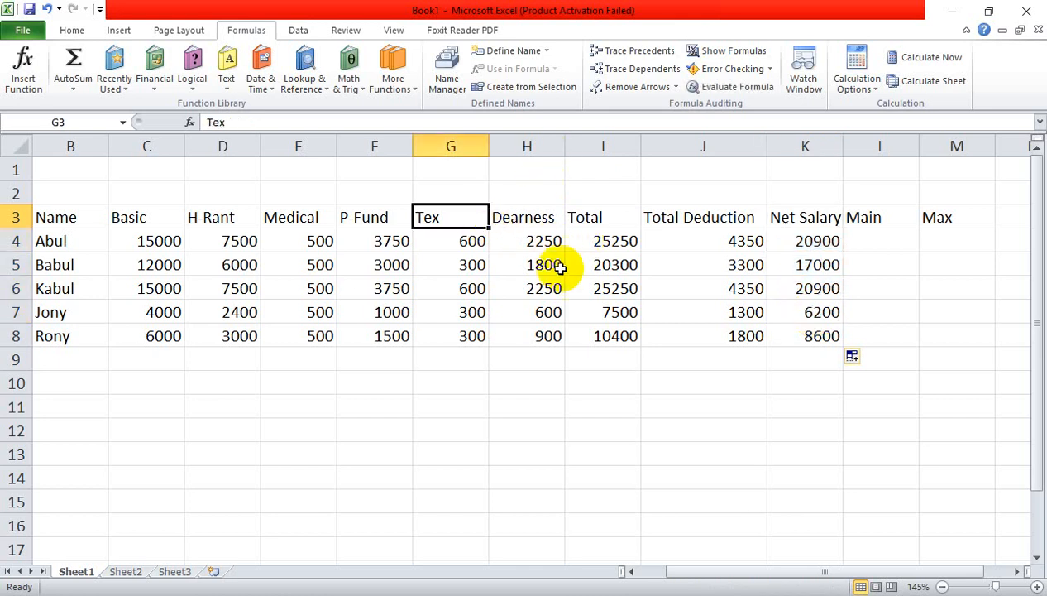
{"action": "left_click", "coordinate": [496, 218]}
{"action": "left_click", "coordinate": [617, 212]}
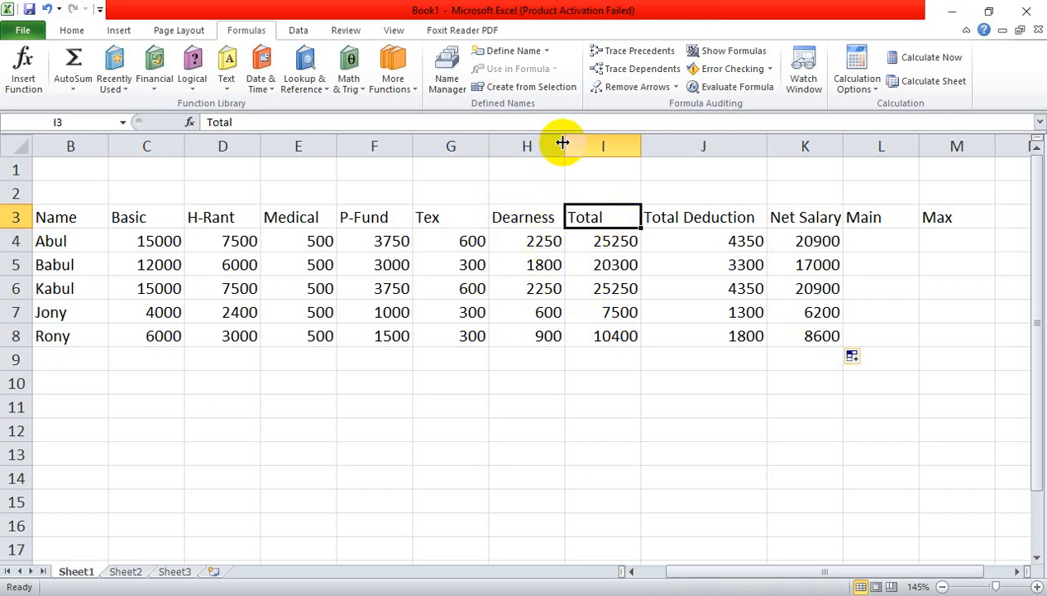
{"action": "right_click", "coordinate": [584, 144]}
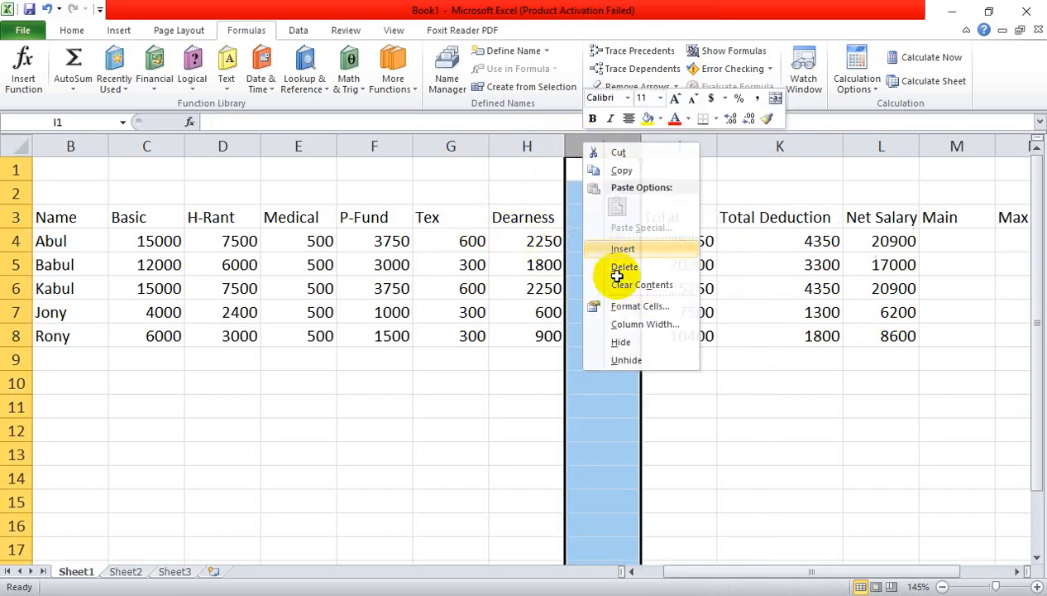
{"action": "left_click_drag", "start_coordinate": [770, 479], "coordinate": [769, 455]}
{"action": "left_click", "coordinate": [595, 212]}
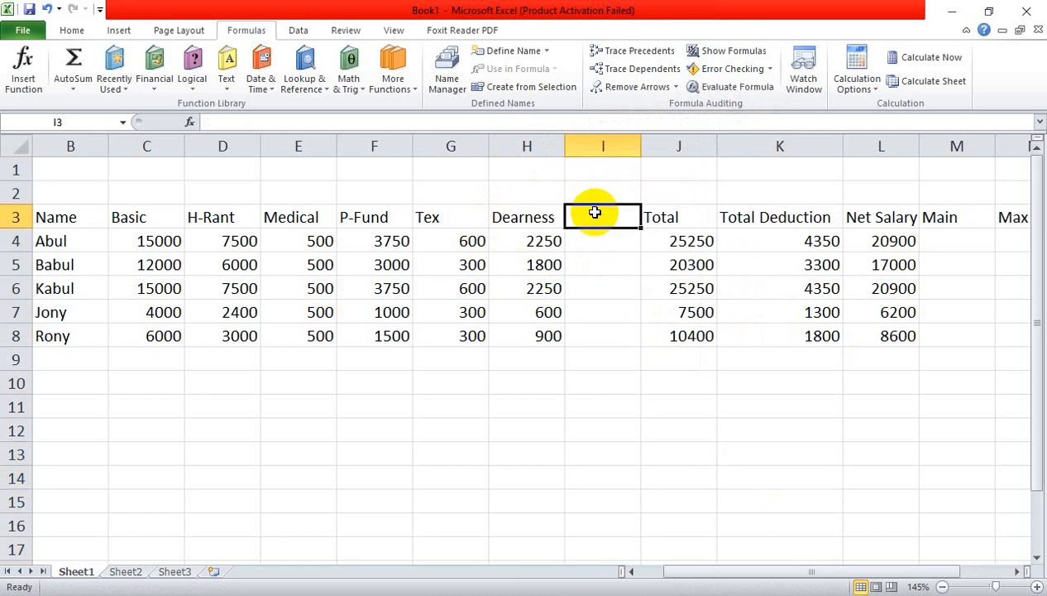
{"action": "type", "text": "B.Fund"}
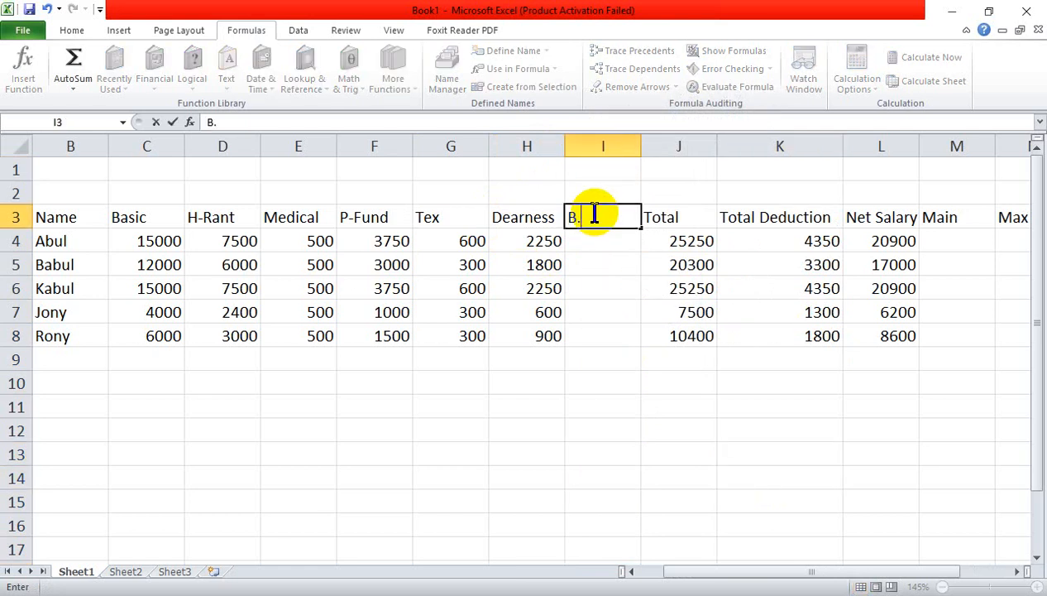
Step: Enter 50 as the B.Fund amount in I4 and copy it down through I8
{"action": "left_click", "coordinate": [600, 248]}
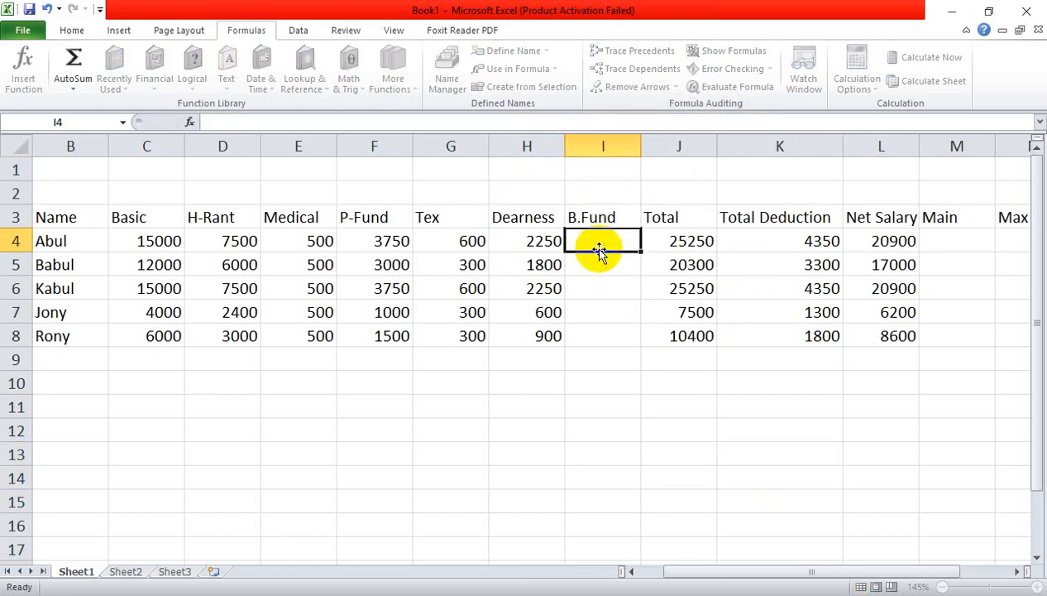
{"action": "type", "text": "50"}
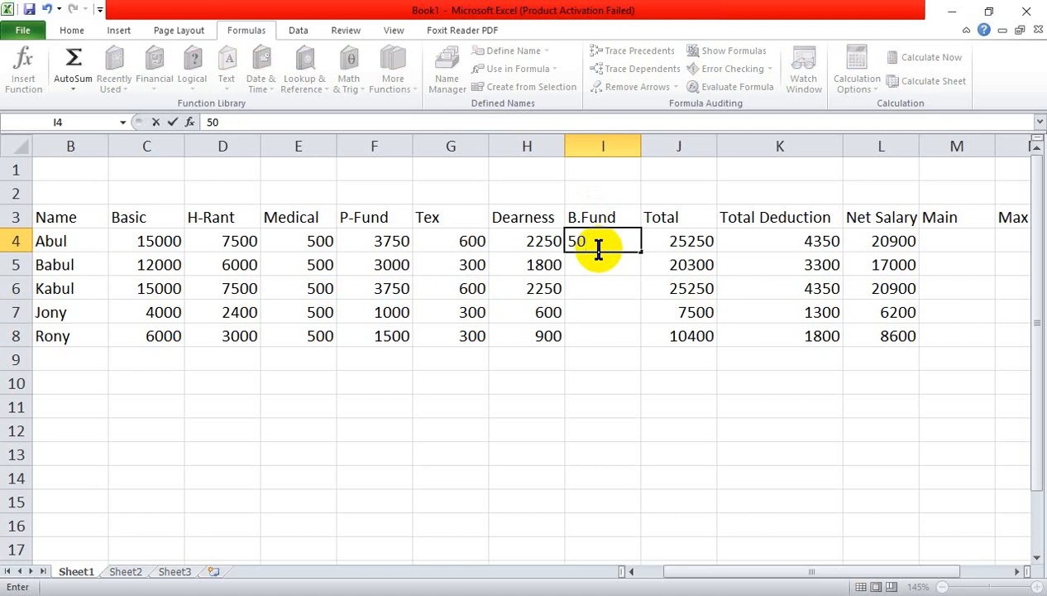
{"action": "left_click", "coordinate": [605, 407]}
{"action": "left_click", "coordinate": [622, 243]}
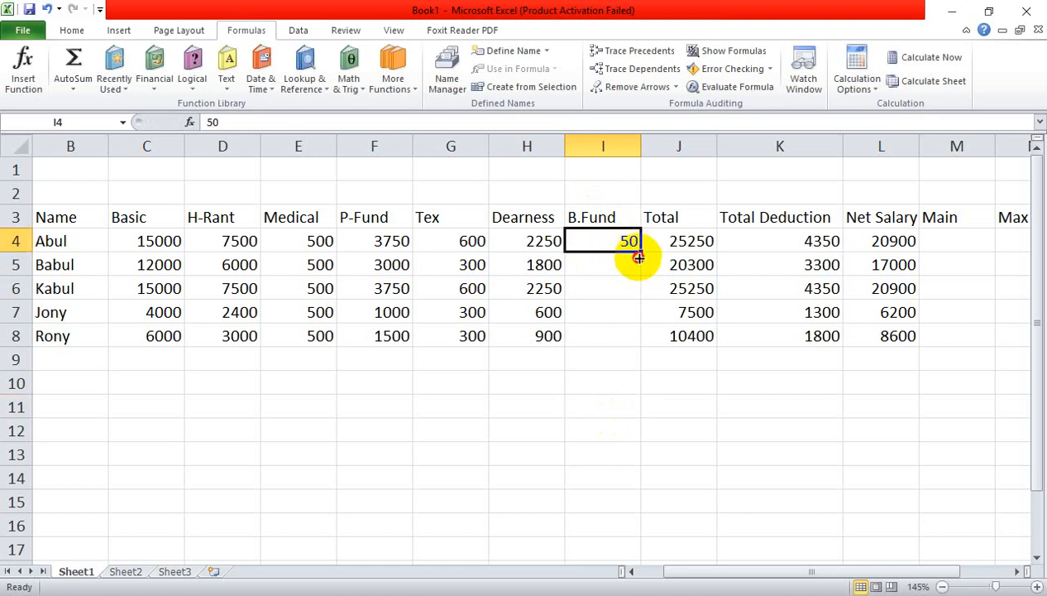
{"action": "left_click_drag", "start_coordinate": [639, 257], "coordinate": [632, 342]}
{"action": "left_click", "coordinate": [636, 426]}
{"action": "scroll", "coordinate": [894, 382], "scroll_direction": "down", "scroll_amount": 1}
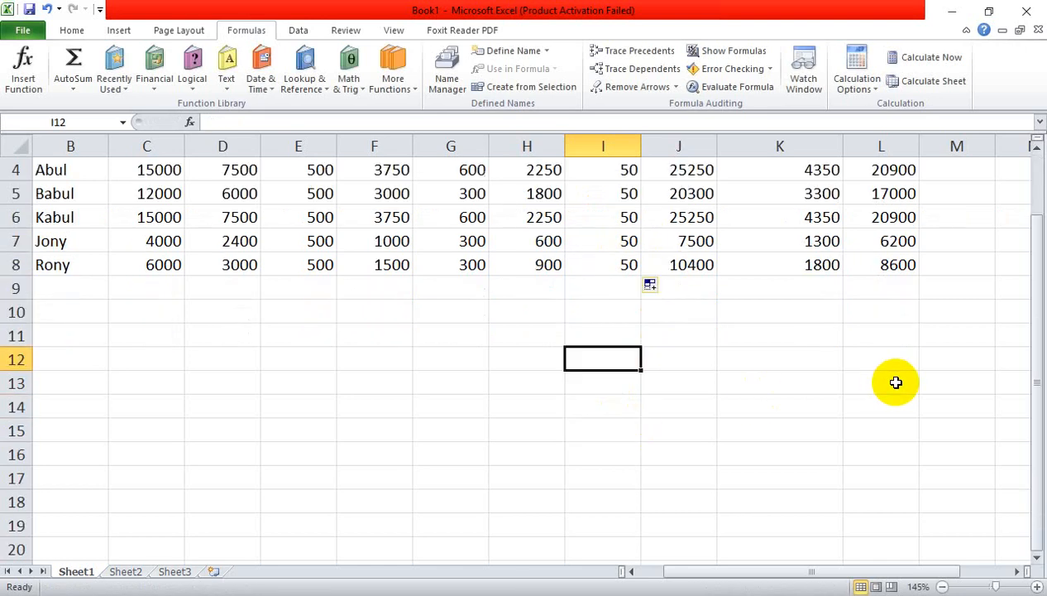
{"action": "scroll", "coordinate": [894, 382], "scroll_direction": "up", "scroll_amount": 1}
Step: Add the B.Fund cell I4 to the Total Deduction formula in K4, making it =SUM(F4+G4+I4)
{"action": "left_click_drag", "start_coordinate": [704, 571], "coordinate": [725, 573]}
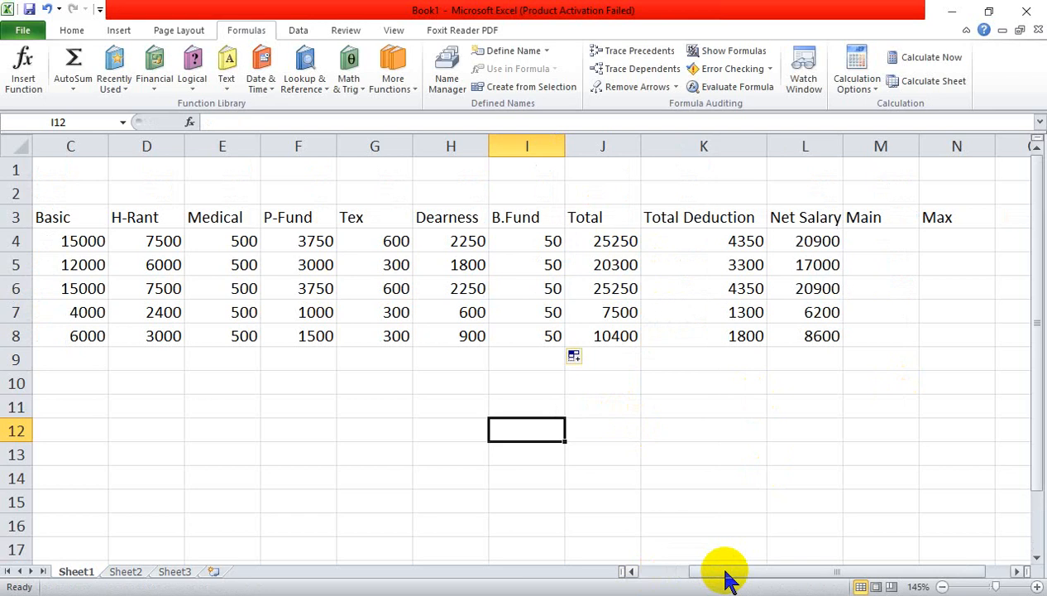
{"action": "left_click", "coordinate": [515, 241]}
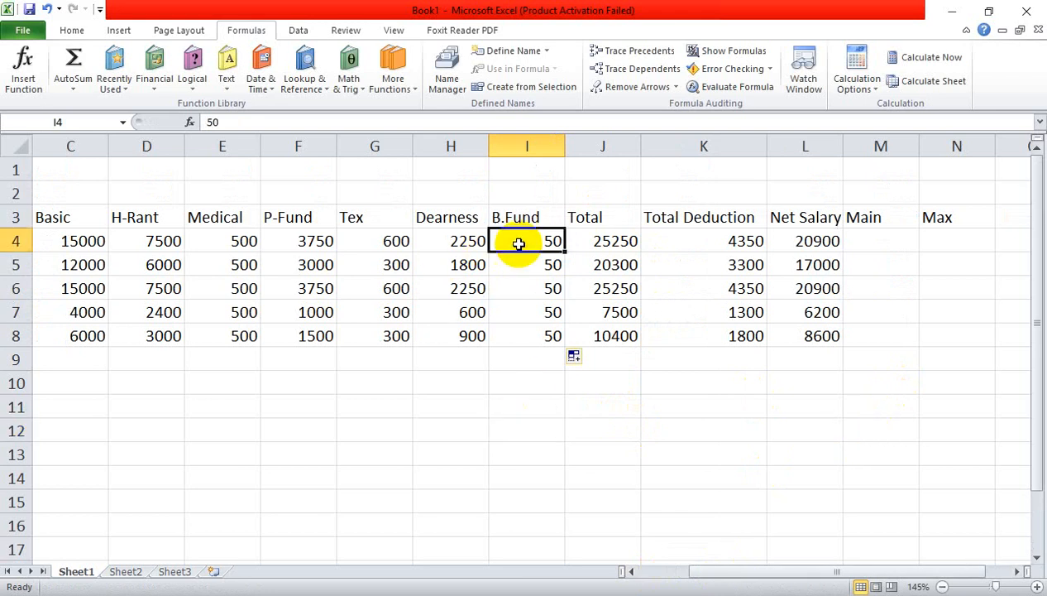
{"action": "left_click", "coordinate": [524, 263]}
{"action": "left_click", "coordinate": [519, 239]}
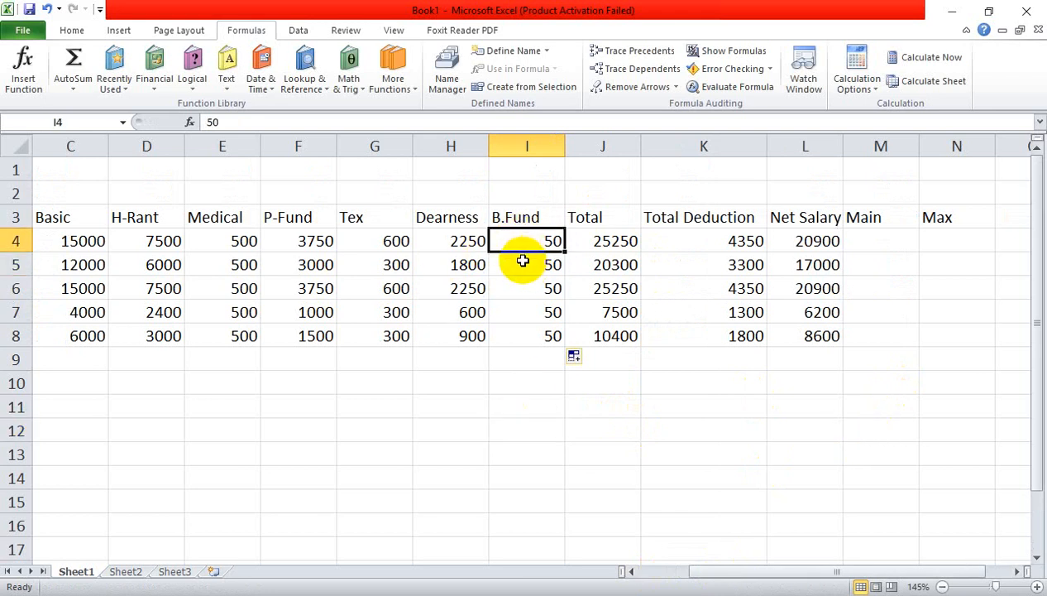
{"action": "left_click", "coordinate": [523, 265]}
{"action": "left_click", "coordinate": [591, 238]}
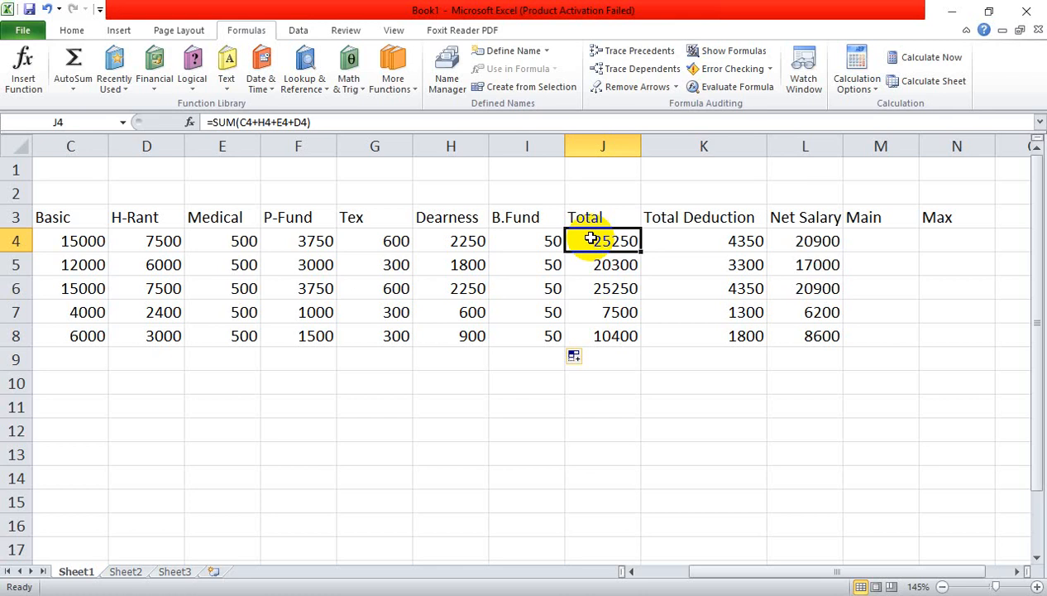
{"action": "left_click", "coordinate": [692, 241]}
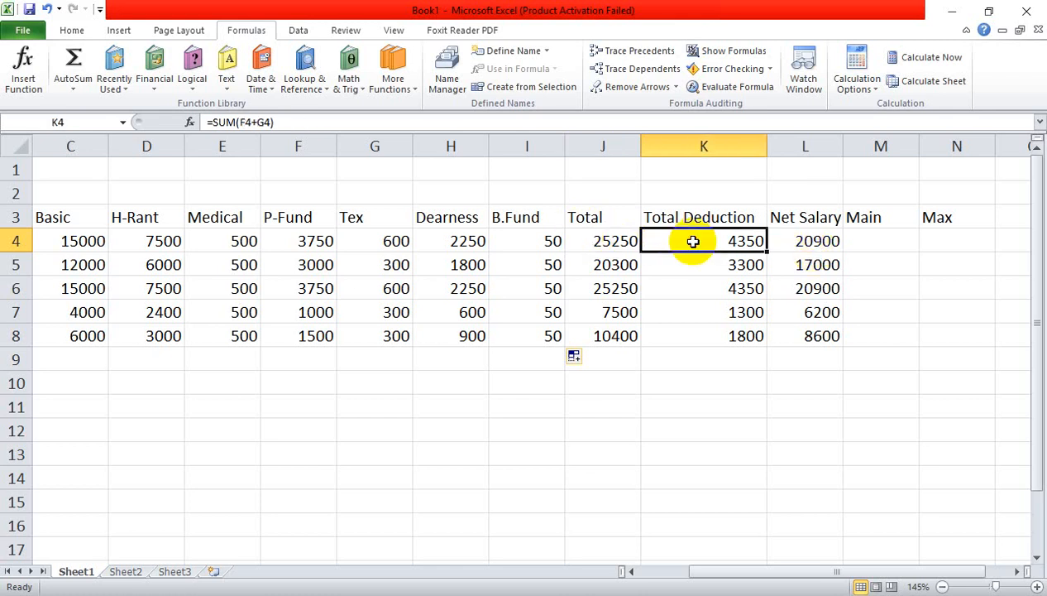
{"action": "double_click", "coordinate": [726, 241]}
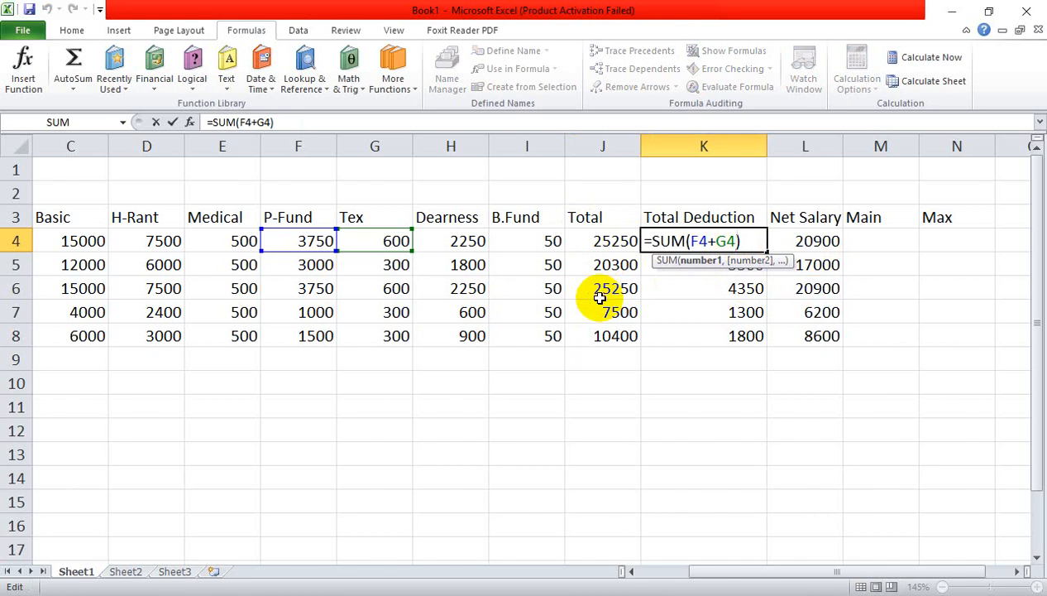
{"action": "type", "text": "+"}
{"action": "left_click", "coordinate": [530, 263]}
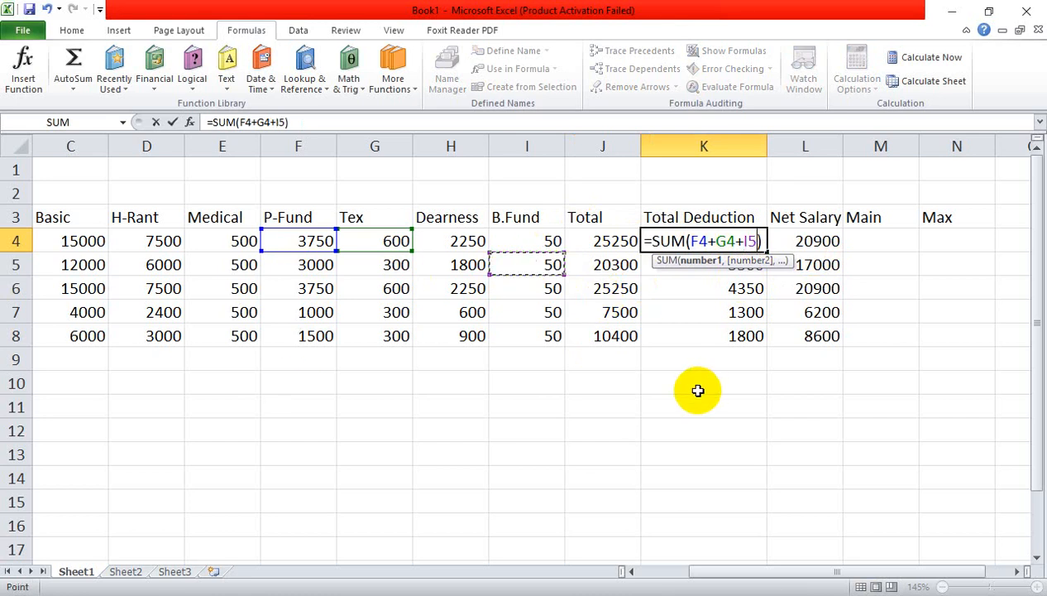
{"action": "key", "text": "BackSpace"}
{"action": "left_click", "coordinate": [542, 244]}
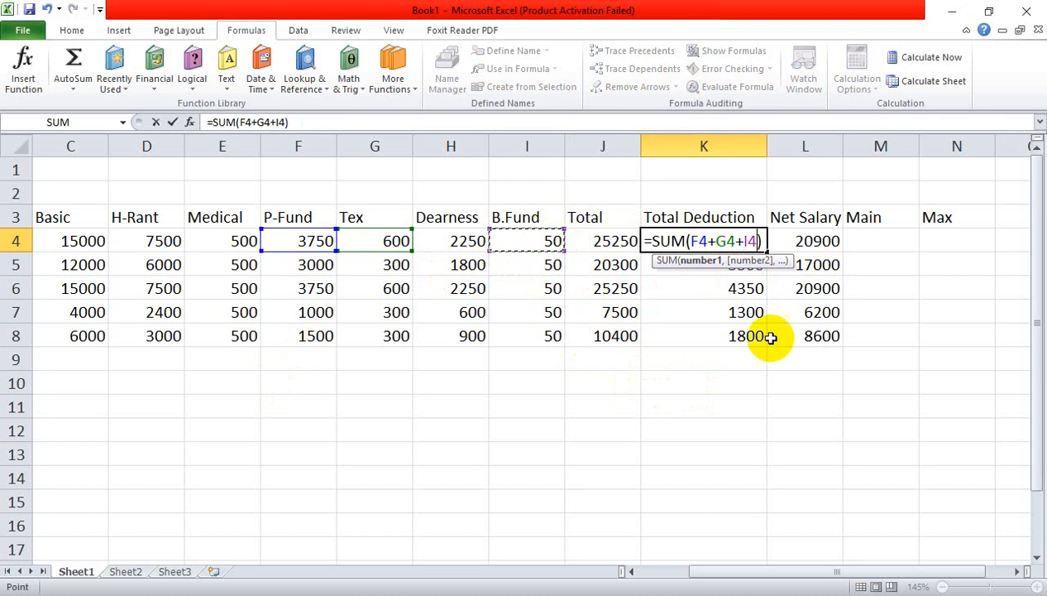
{"action": "key", "text": "Return"}
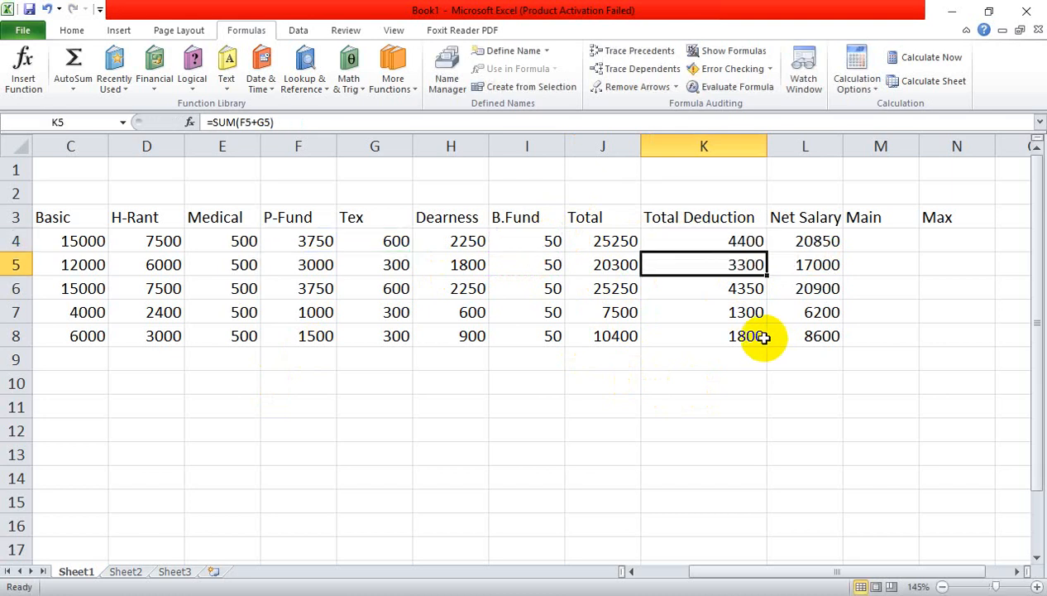
Step: Copy the revised Total Deduction formula from K4 down through K8
{"action": "left_click", "coordinate": [744, 240]}
{"action": "left_click_drag", "start_coordinate": [768, 252], "coordinate": [759, 343]}
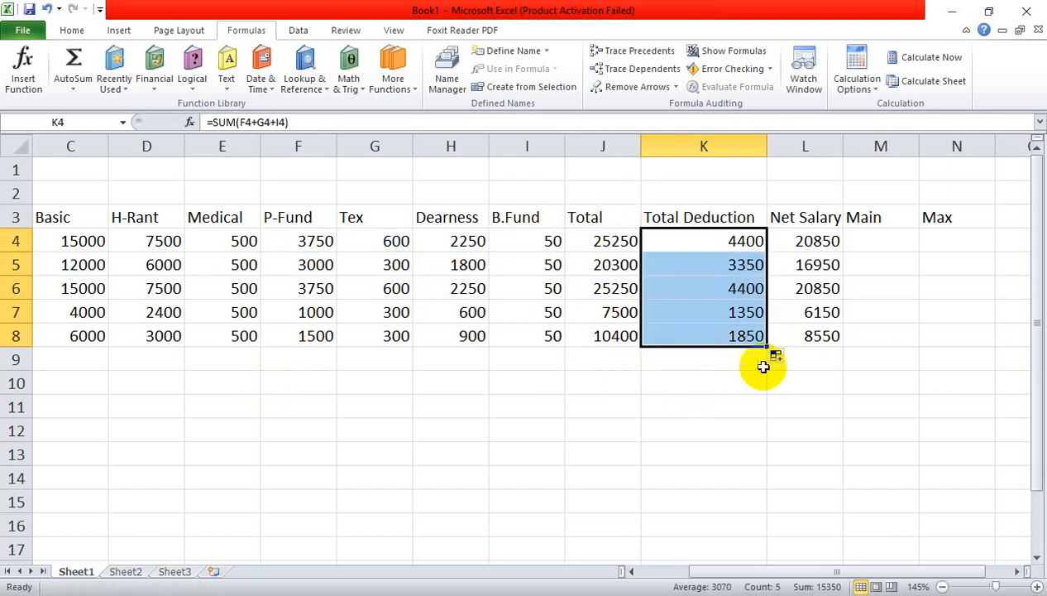
{"action": "left_click", "coordinate": [728, 424]}
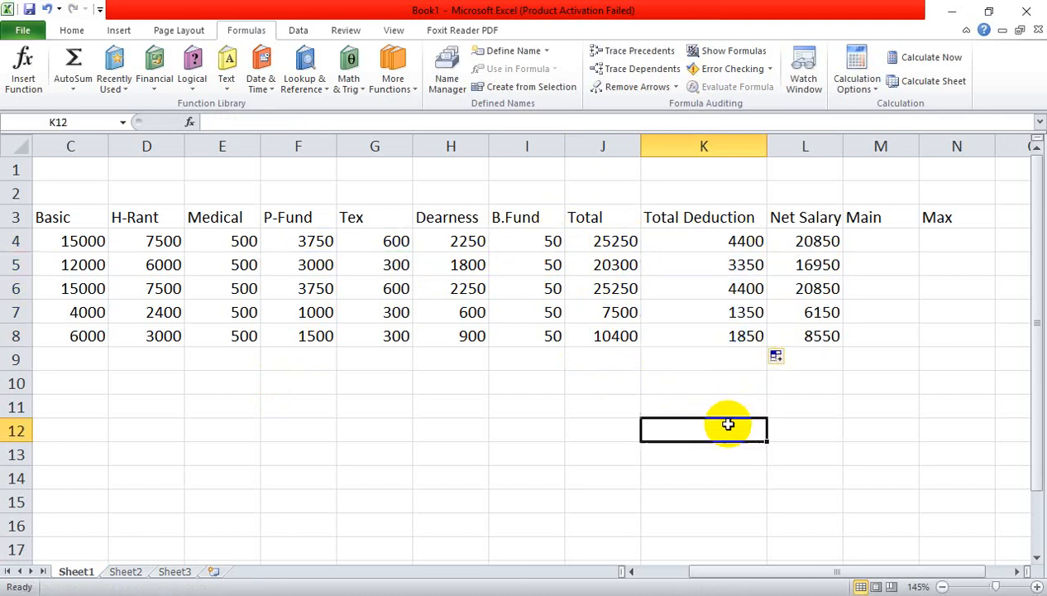
Step: Clear the Main and Max headings and the cells beneath them in M3:N8
{"action": "left_click", "coordinate": [799, 239]}
{"action": "left_click", "coordinate": [597, 240]}
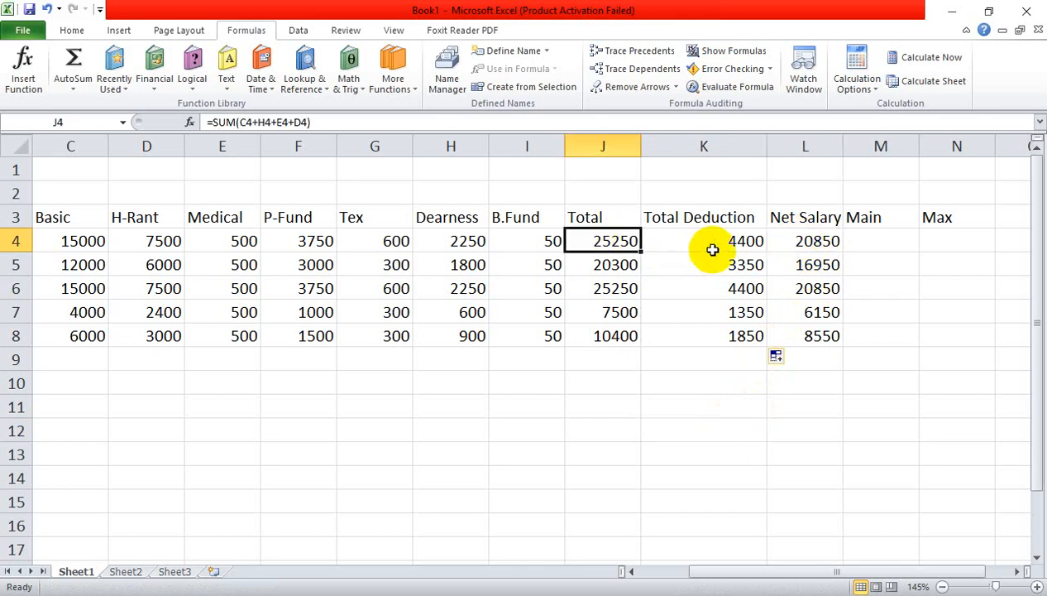
{"action": "left_click", "coordinate": [713, 241]}
{"action": "left_click", "coordinate": [812, 241]}
{"action": "left_click", "coordinate": [864, 241]}
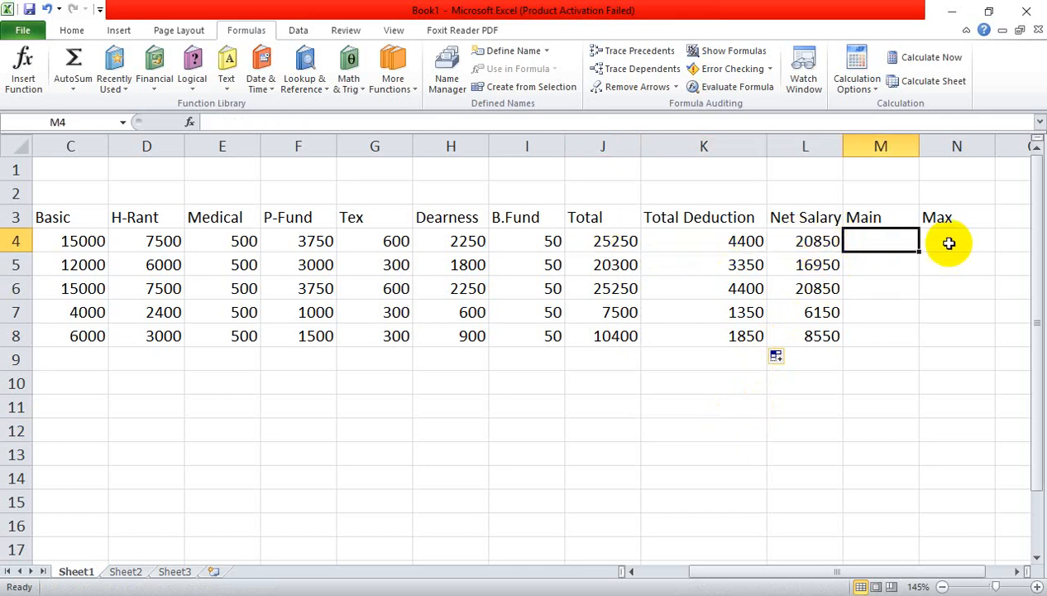
{"action": "left_click", "coordinate": [948, 243]}
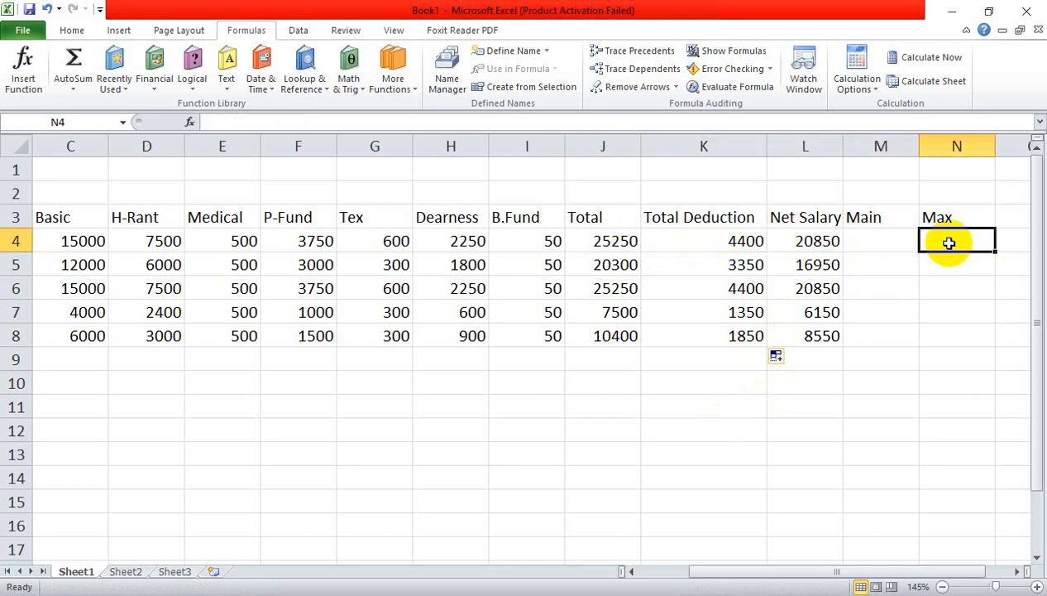
{"action": "left_click_drag", "start_coordinate": [862, 209], "coordinate": [937, 341]}
{"action": "key", "text": "Delete"}
{"action": "left_click", "coordinate": [856, 496]}
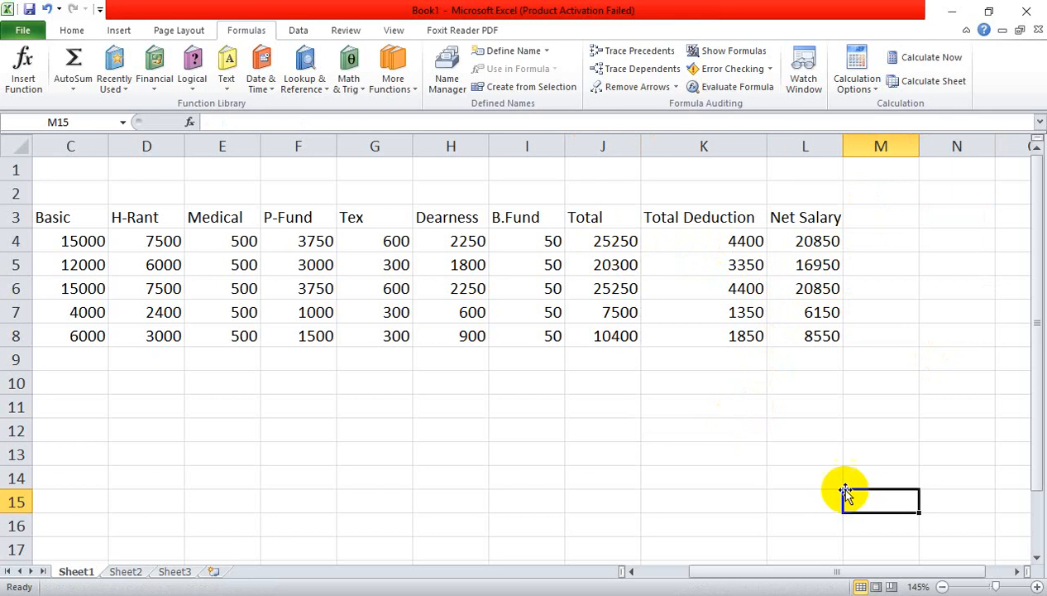
Step: Undo the clearing of the Main and Max headings
{"action": "key", "text": "ctrl+z"}
{"action": "left_click", "coordinate": [861, 454]}
Step: Enter =MIN(L4:L8) in M4 under Main to find the lowest Net Salary
{"action": "left_click", "coordinate": [883, 242]}
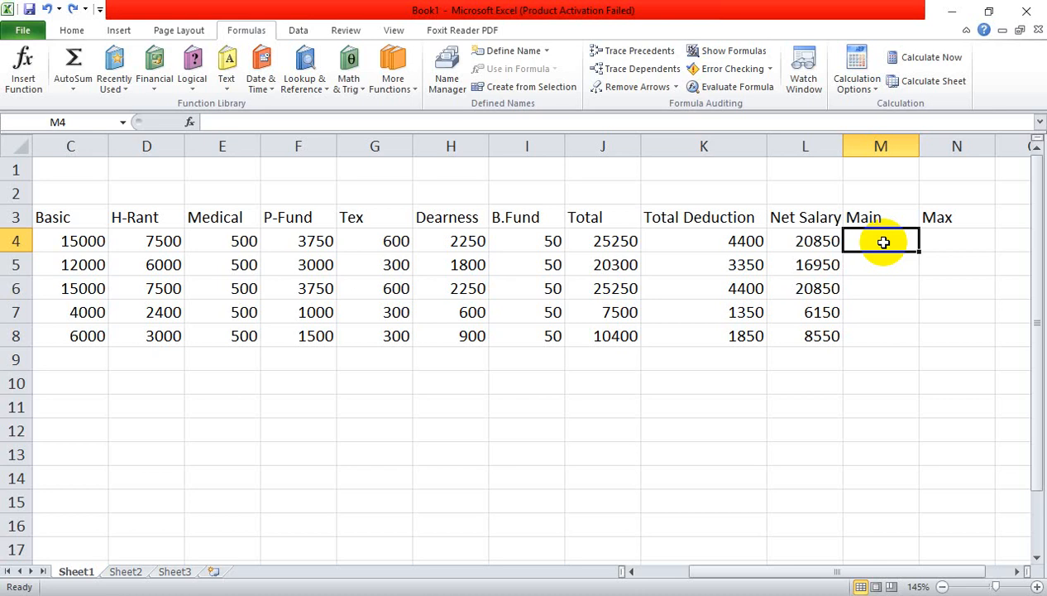
{"action": "type", "text": "=min"}
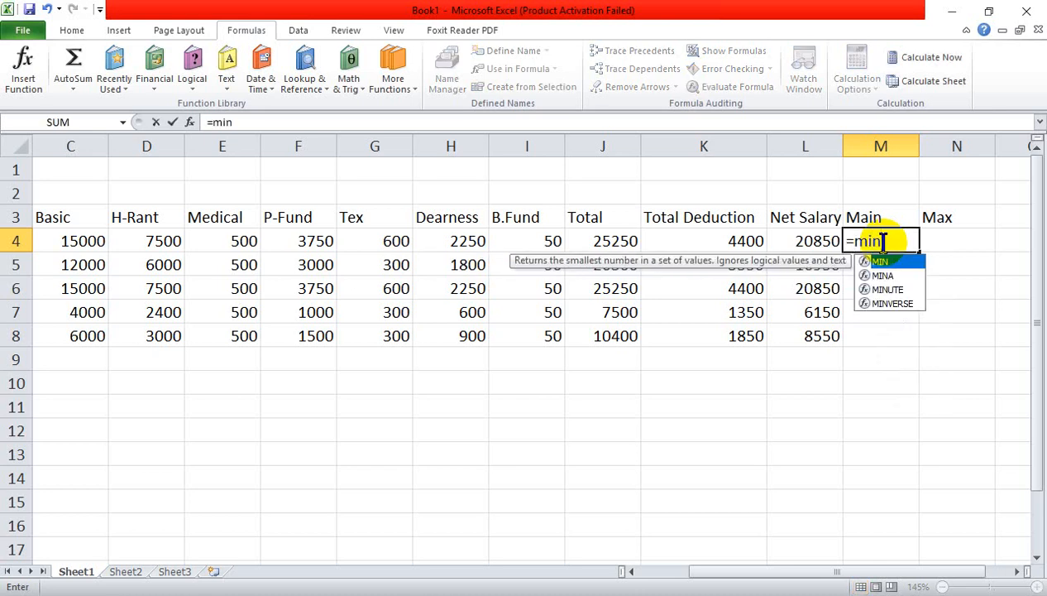
{"action": "type", "text": "("}
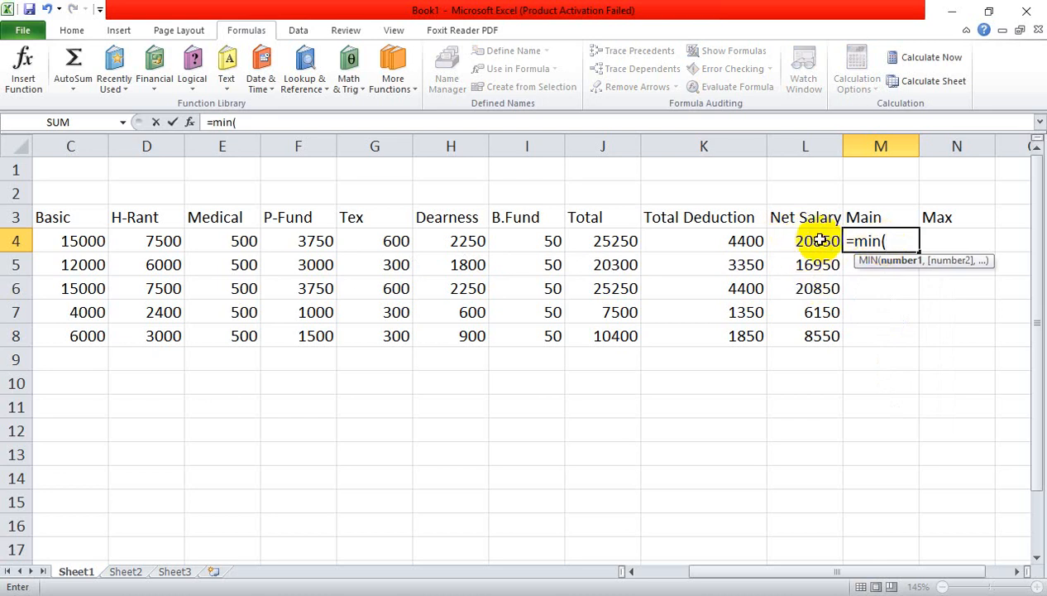
{"action": "left_click_drag", "start_coordinate": [813, 237], "coordinate": [827, 339]}
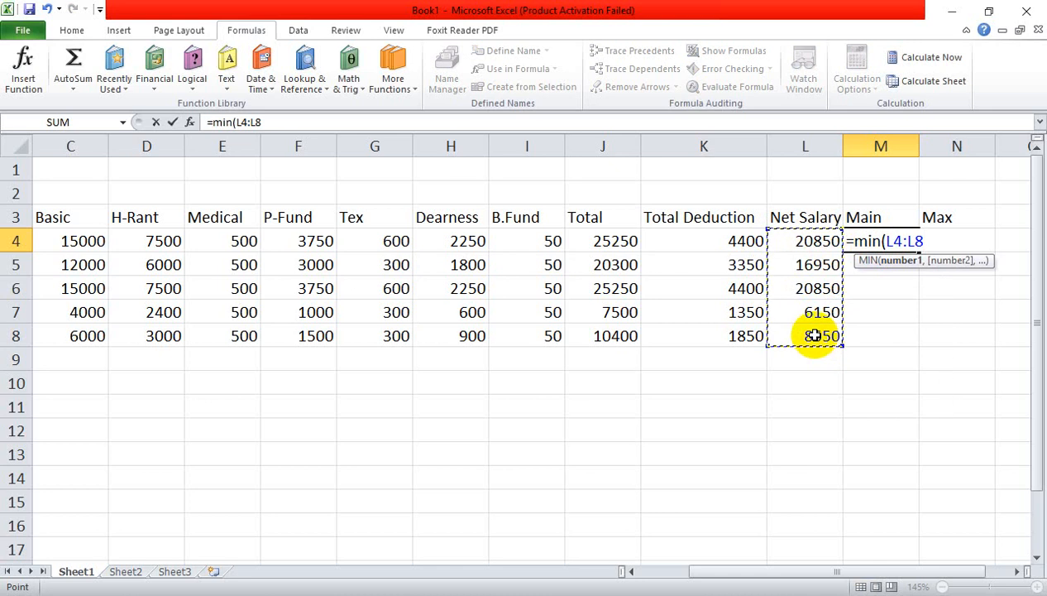
{"action": "type", "text": ")"}
{"action": "key", "text": "Return"}
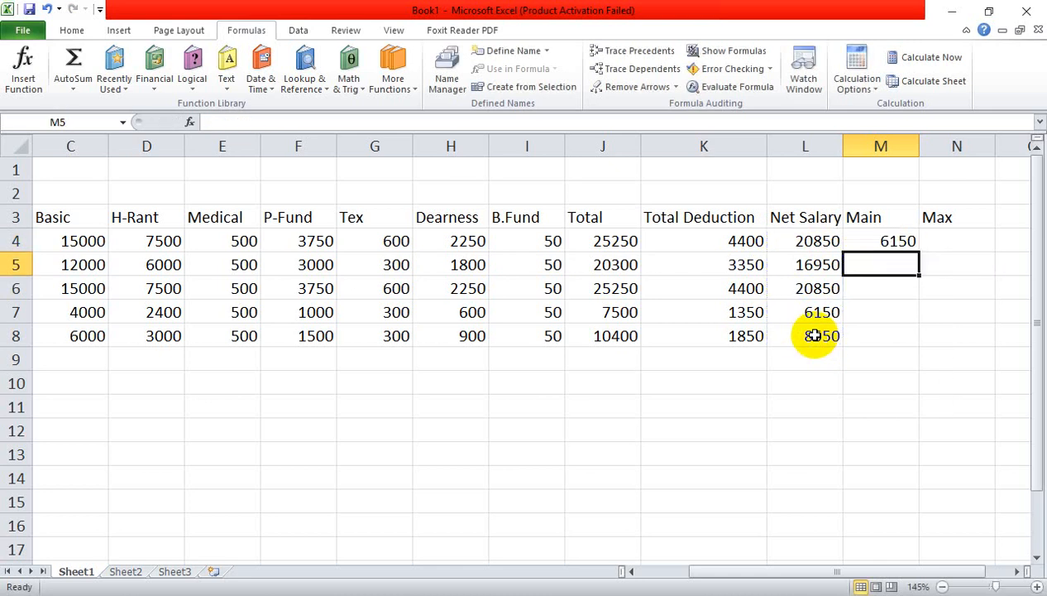
Step: Enter =MAX(L4:L8) in N4 under Max to find the highest Net Salary
{"action": "left_click", "coordinate": [948, 242]}
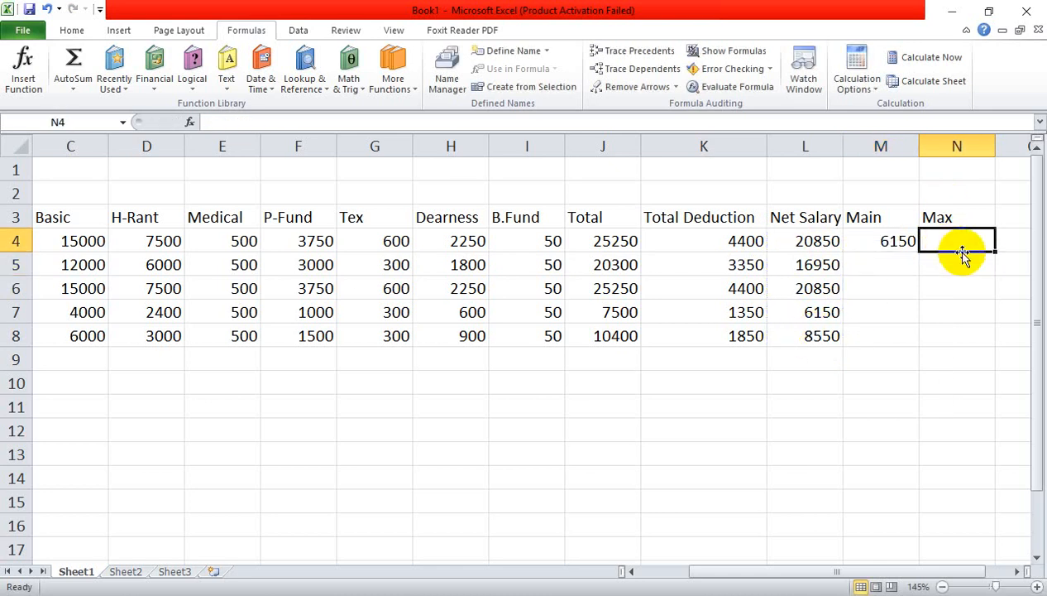
{"action": "type", "text": "Ma"}
{"action": "key", "text": "BackSpace"}
{"action": "key", "text": "BackSpace"}
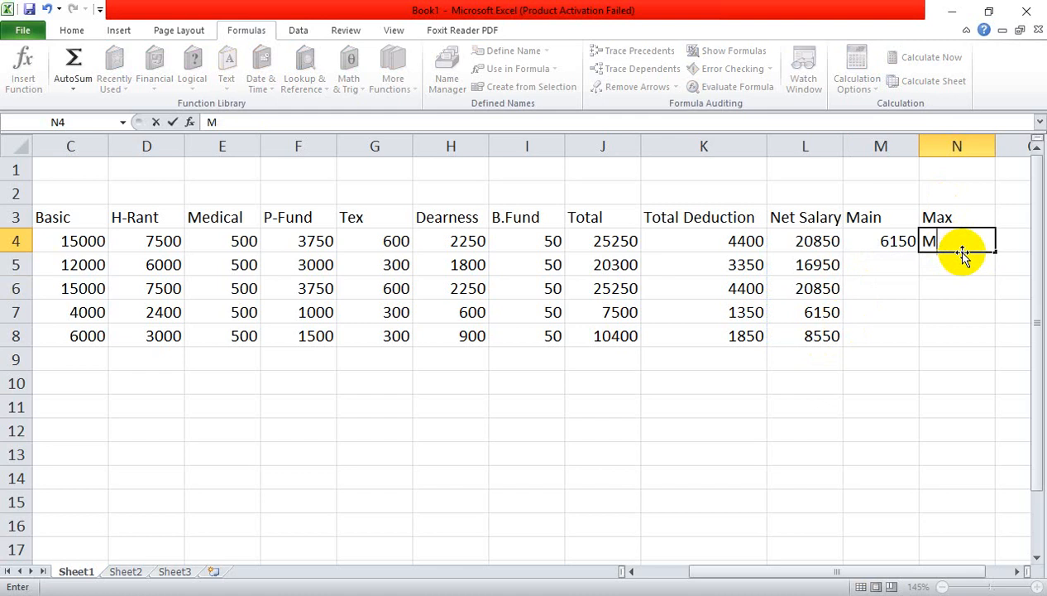
{"action": "type", "text": "=Ma"}
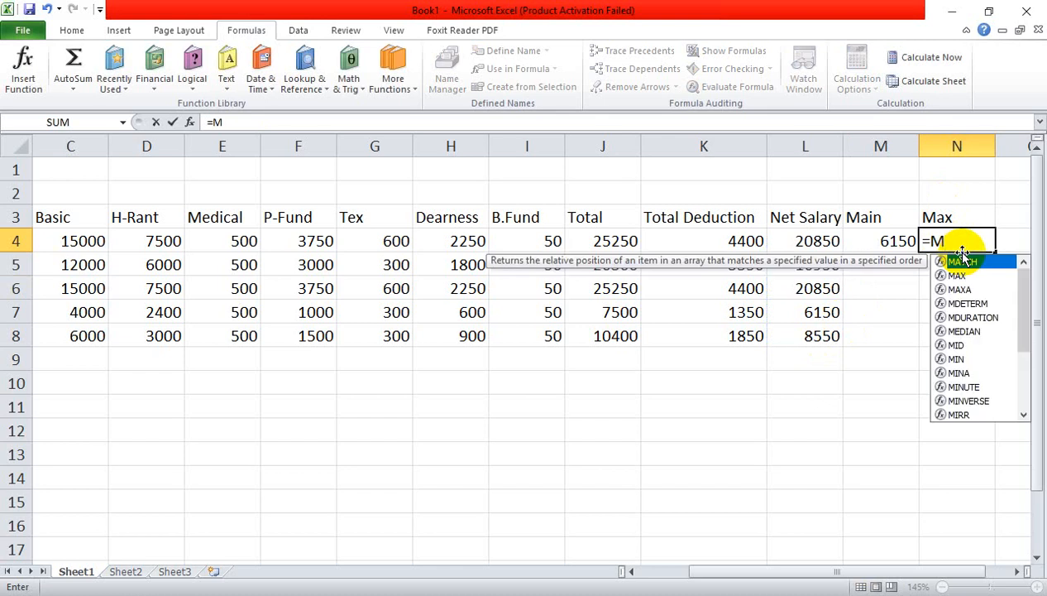
{"action": "type", "text": "x("}
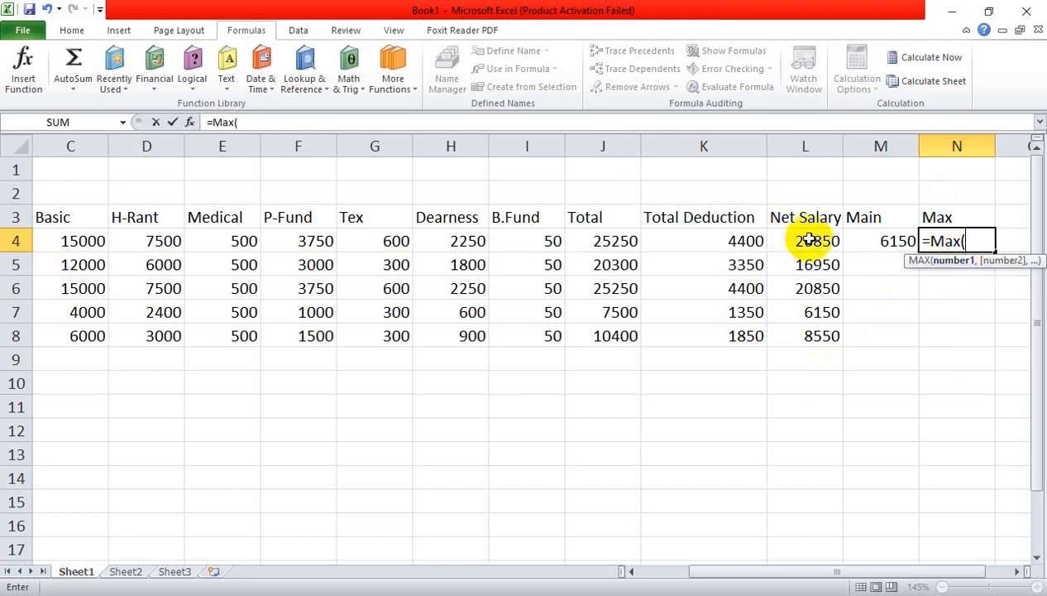
{"action": "left_click_drag", "start_coordinate": [806, 239], "coordinate": [808, 332]}
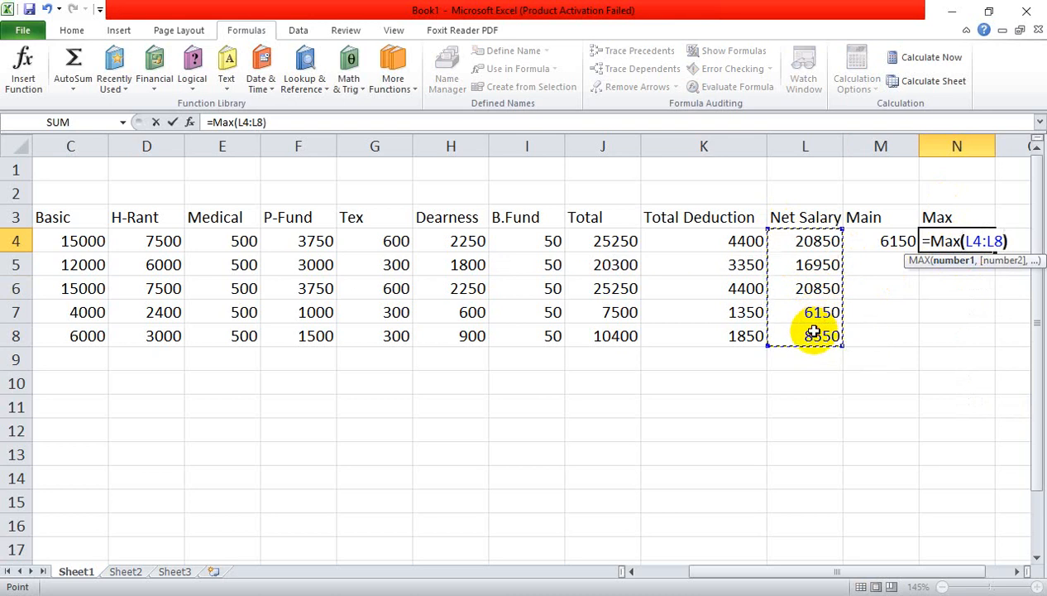
{"action": "type", "text": ")"}
{"action": "key", "text": "Return"}
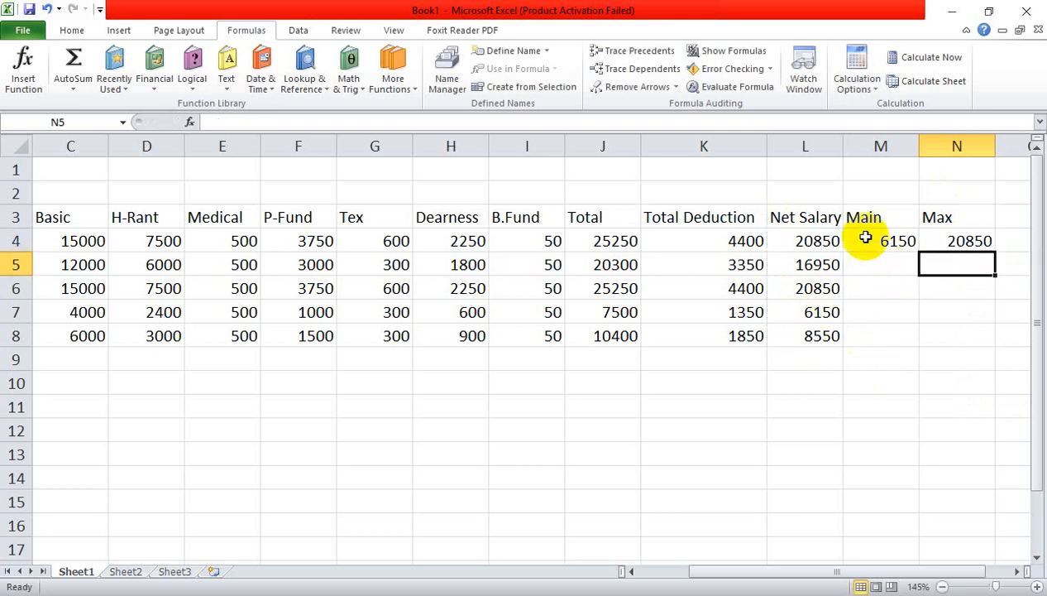
Step: Copy the Main formula in M4 and the Max formula in N4 down through row 8
{"action": "left_click", "coordinate": [450, 217]}
{"action": "left_click", "coordinate": [472, 244]}
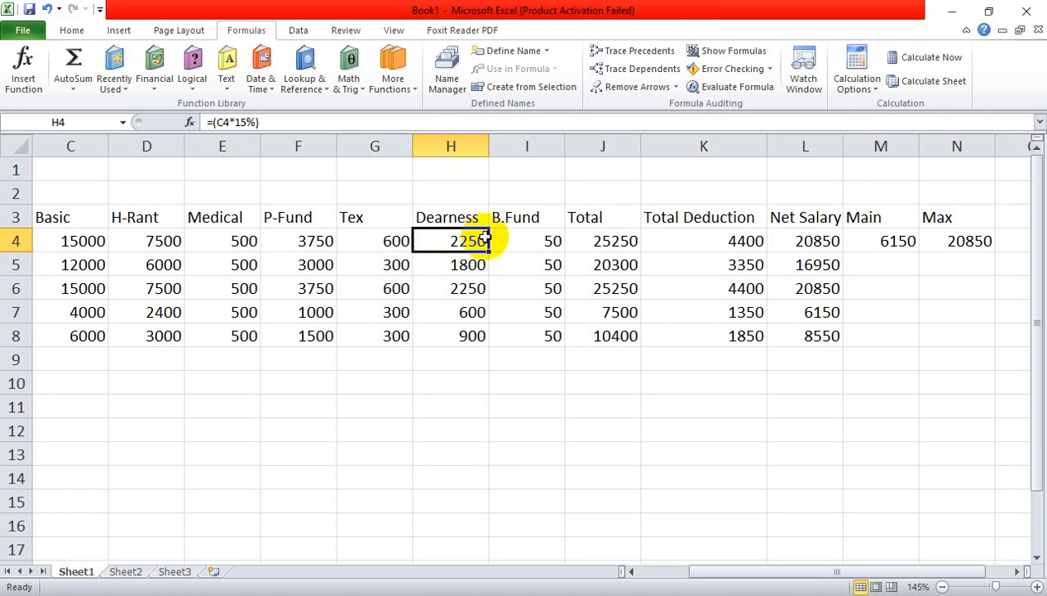
{"action": "left_click", "coordinate": [887, 241]}
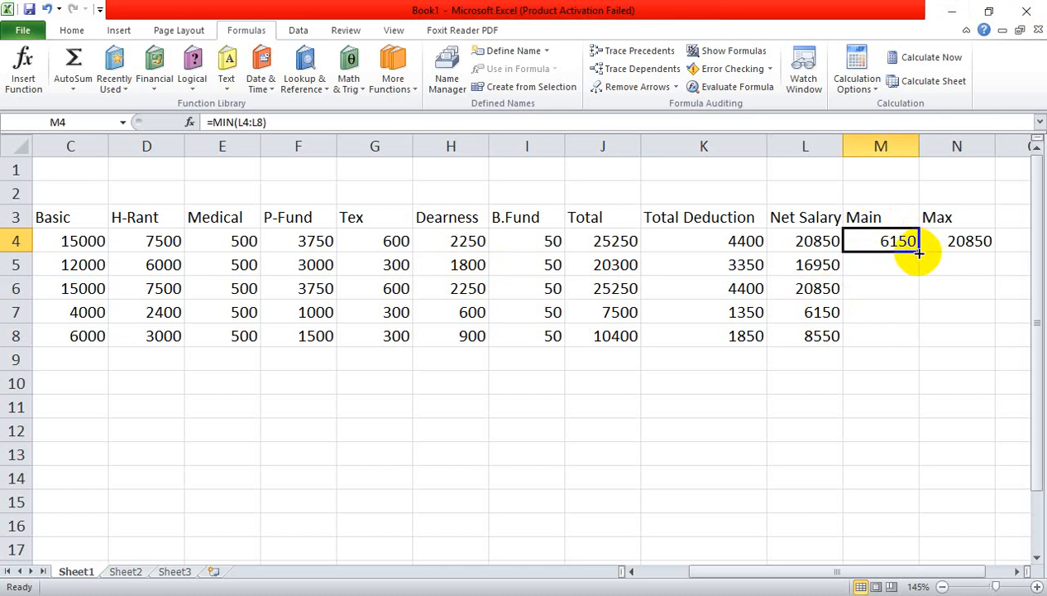
{"action": "left_click_drag", "start_coordinate": [919, 251], "coordinate": [920, 338]}
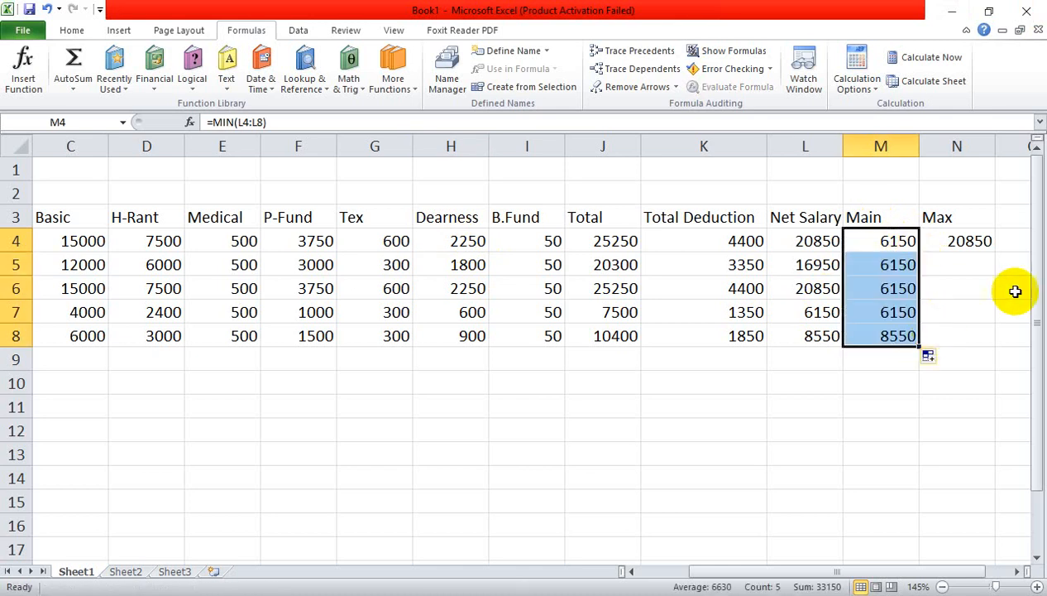
{"action": "left_click", "coordinate": [990, 241]}
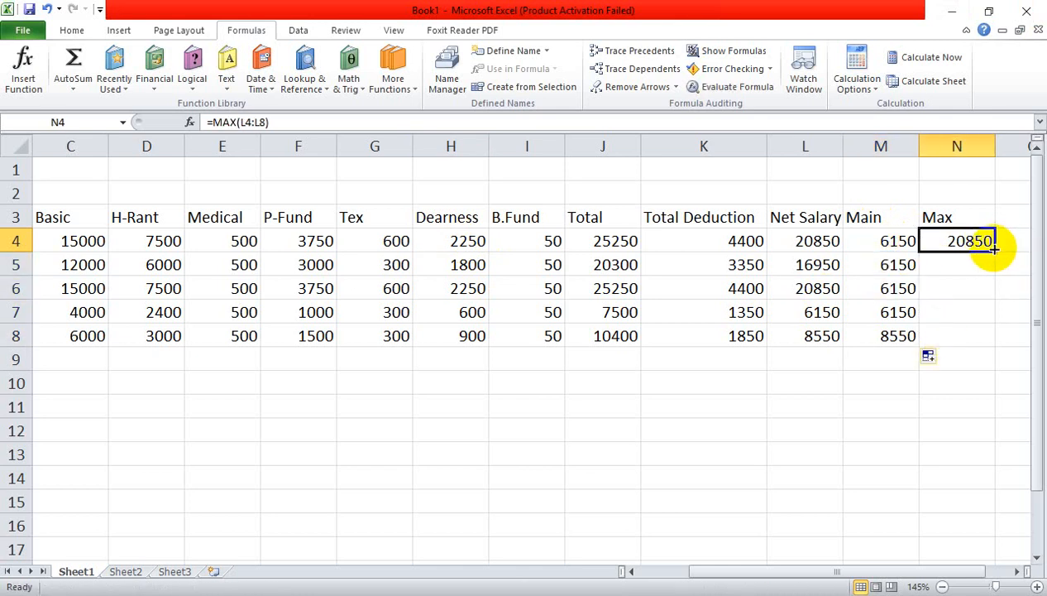
{"action": "left_click_drag", "start_coordinate": [995, 248], "coordinate": [992, 343]}
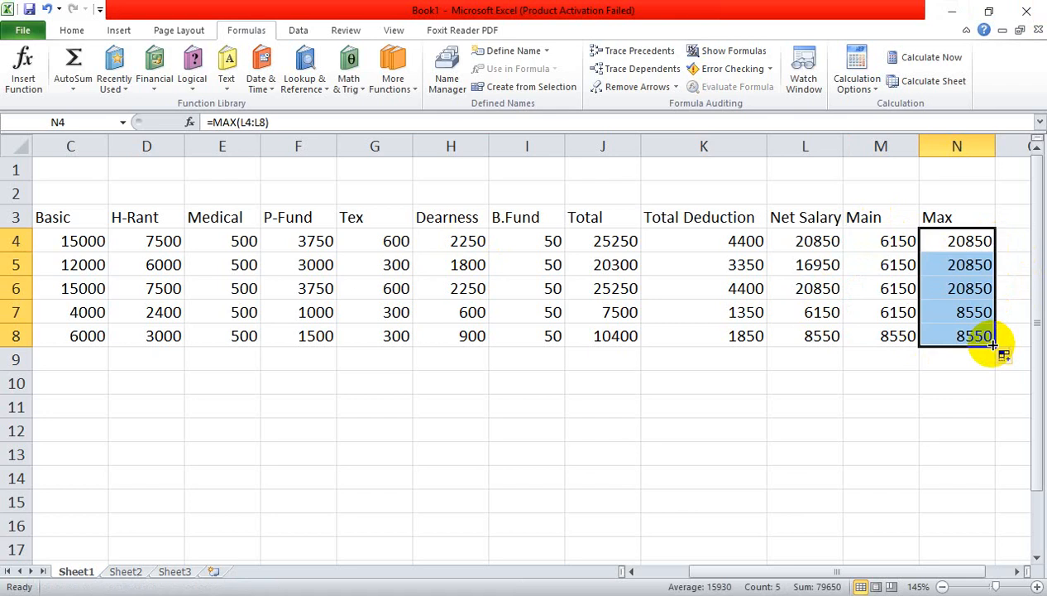
{"action": "left_click", "coordinate": [965, 406]}
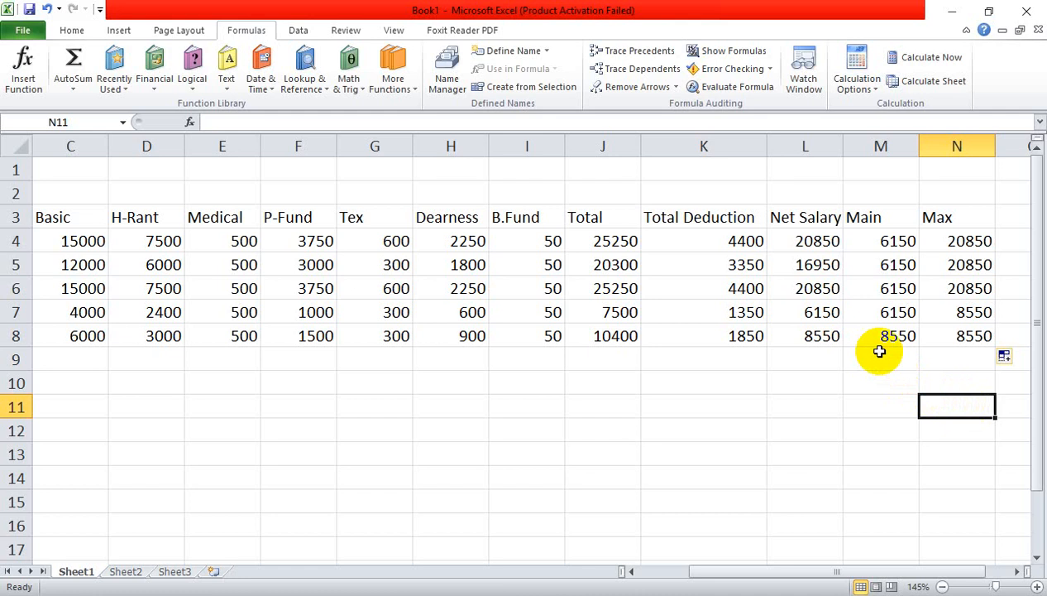
Step: Clear the formulas from M4:M8 and N4:N8, keeping the Main and Max headings
{"action": "left_click_drag", "start_coordinate": [878, 241], "coordinate": [885, 339]}
{"action": "key", "text": "Delete"}
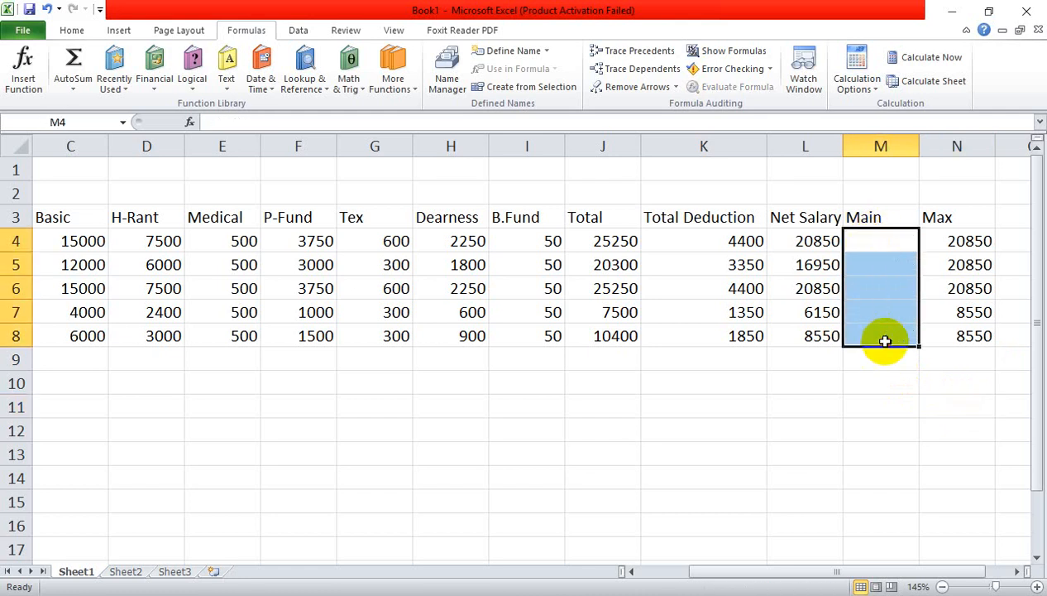
{"action": "left_click_drag", "start_coordinate": [935, 240], "coordinate": [960, 341]}
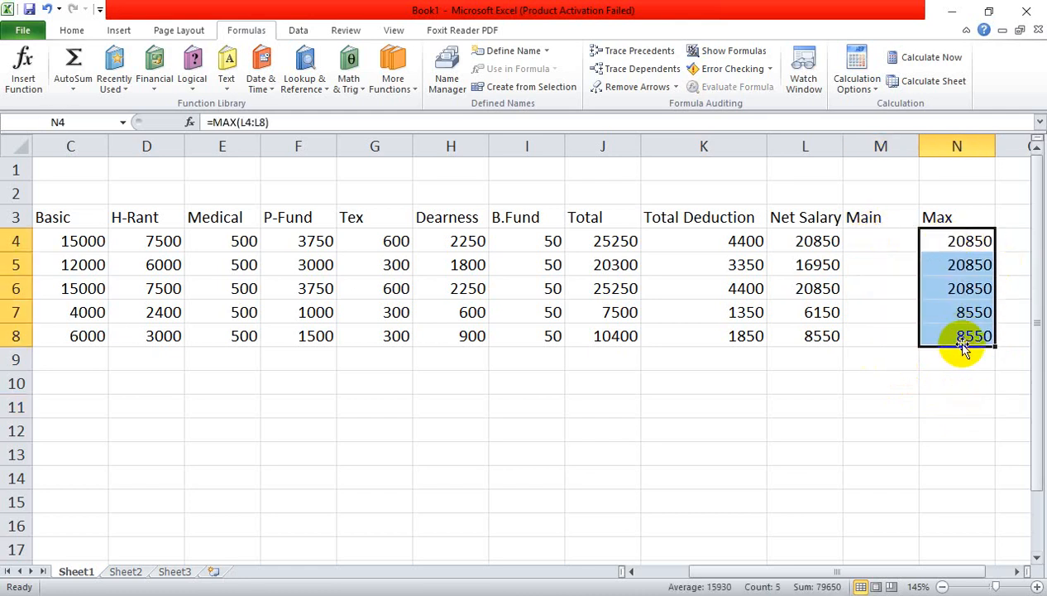
{"action": "key", "text": "Delete"}
{"action": "left_click", "coordinate": [886, 422]}
Step: Merge and center M4:M8 into one Main cell and N4:N8 into one Max cell
{"action": "left_click_drag", "start_coordinate": [889, 236], "coordinate": [878, 331]}
{"action": "left_click", "coordinate": [72, 30]}
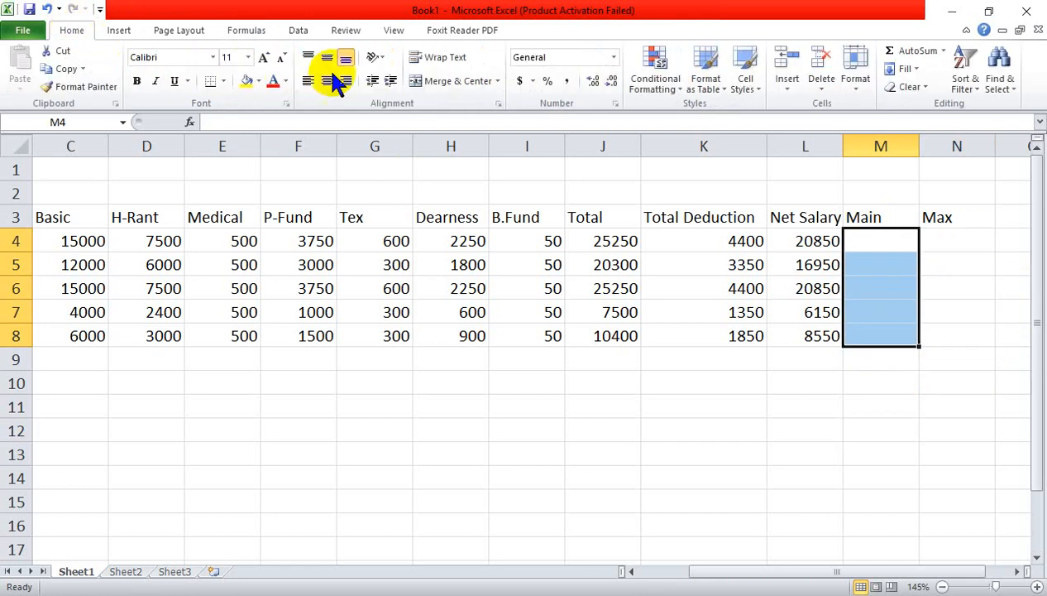
{"action": "left_click", "coordinate": [970, 290]}
{"action": "left_click_drag", "start_coordinate": [958, 242], "coordinate": [943, 335]}
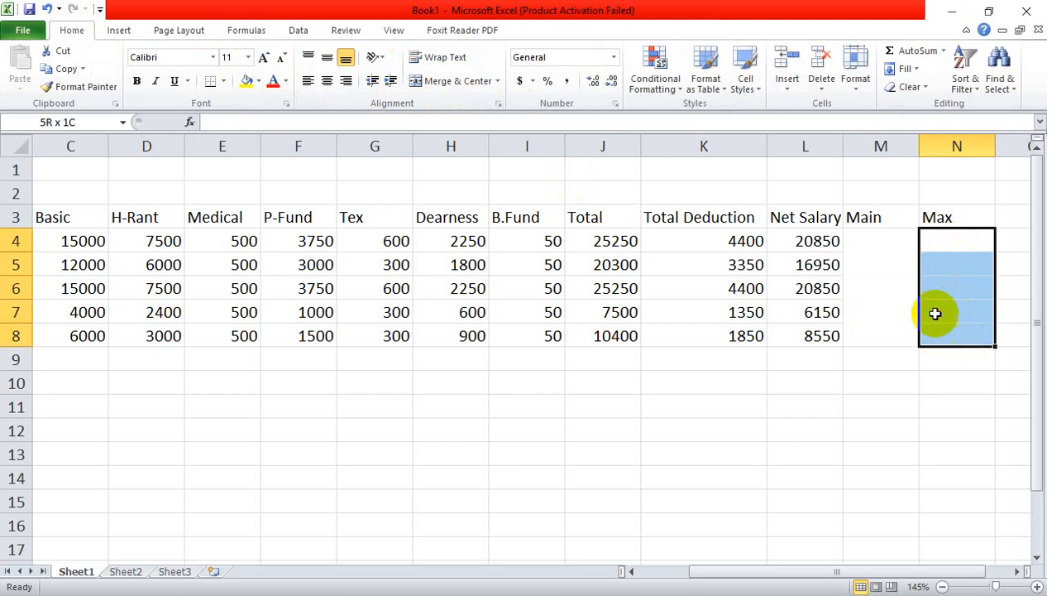
{"action": "left_click", "coordinate": [434, 81]}
{"action": "left_click", "coordinate": [869, 405]}
Step: Enter =MIN(L4:L8) in the merged Main cell and align it vertically to the middle
{"action": "left_click", "coordinate": [890, 273]}
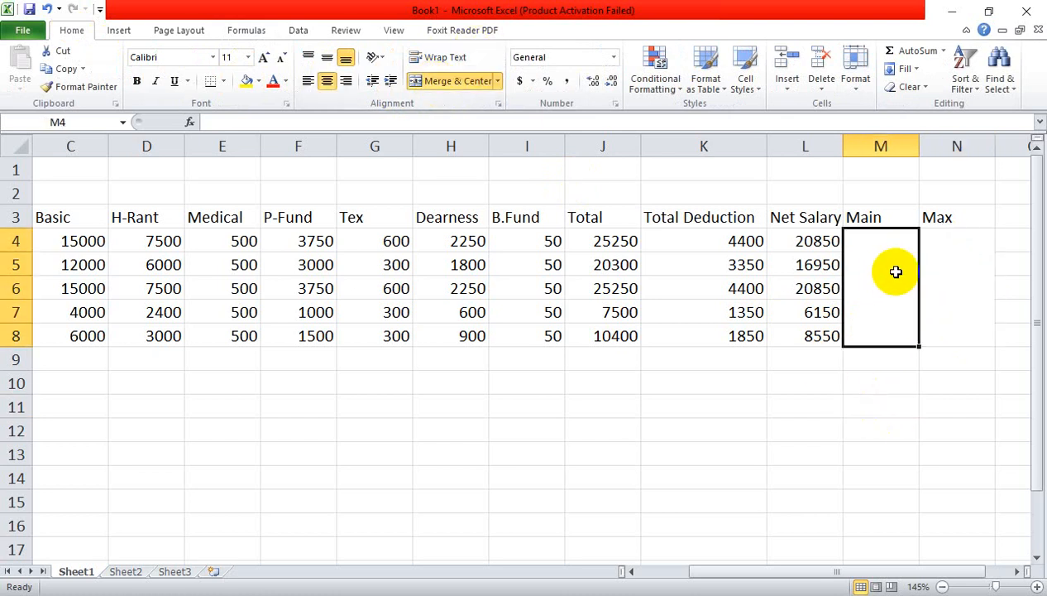
{"action": "type", "text": "="}
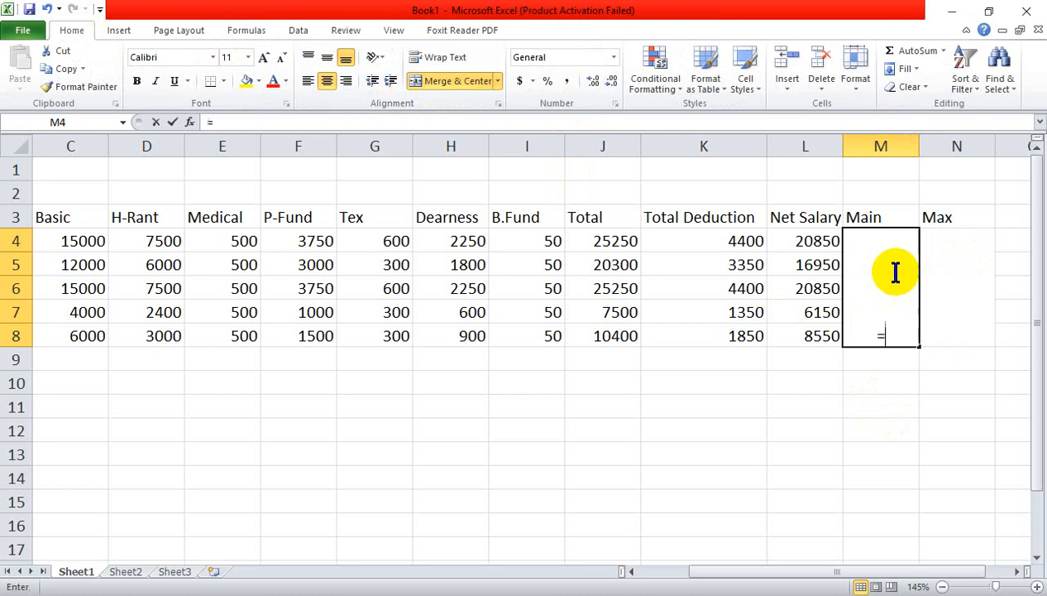
{"action": "type", "text": "min("}
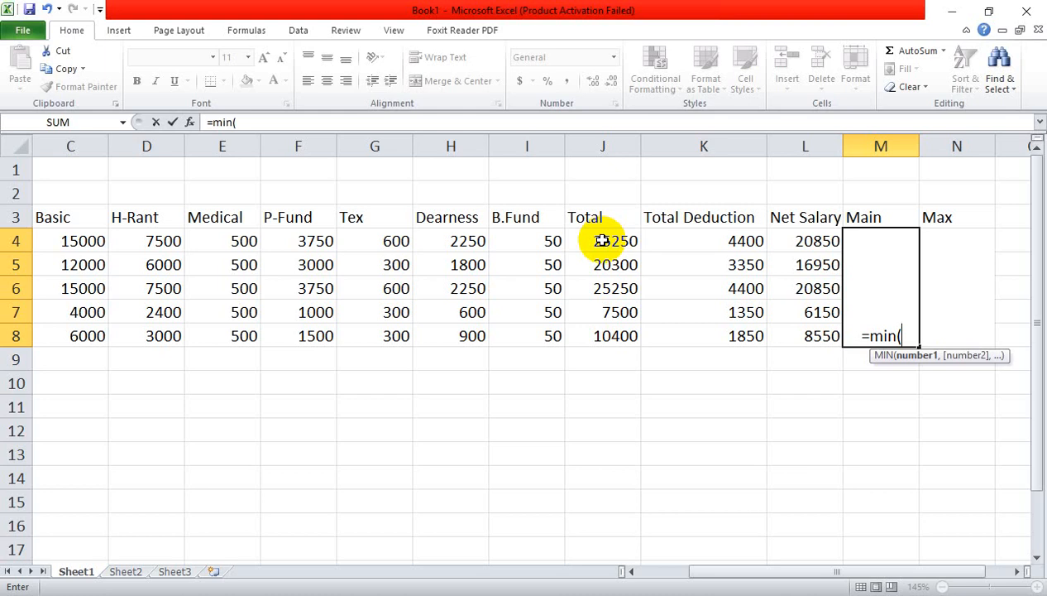
{"action": "left_click_drag", "start_coordinate": [800, 235], "coordinate": [815, 337]}
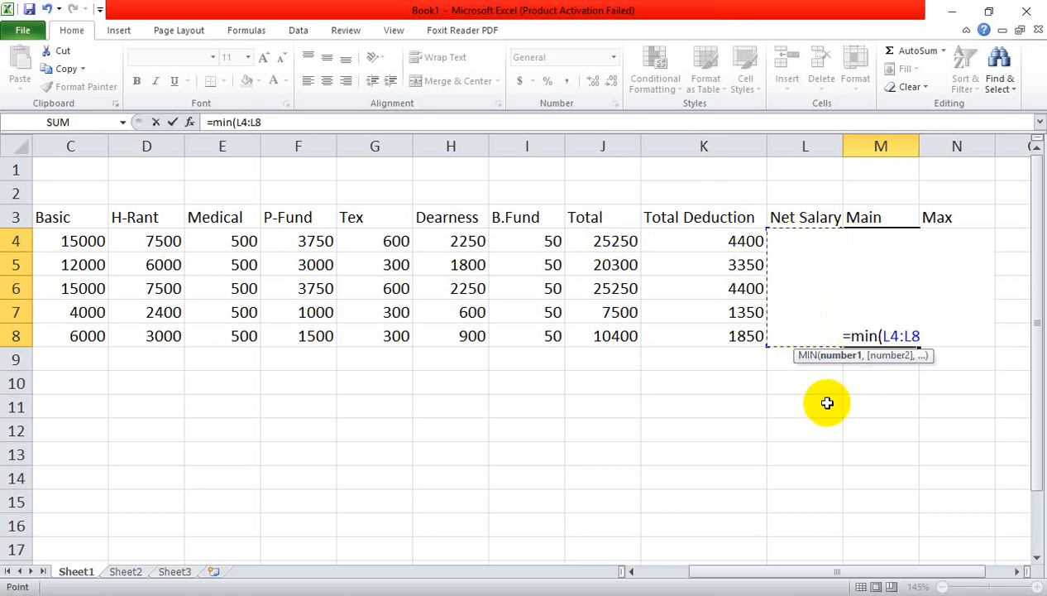
{"action": "type", "text": ")"}
{"action": "key", "text": "Return"}
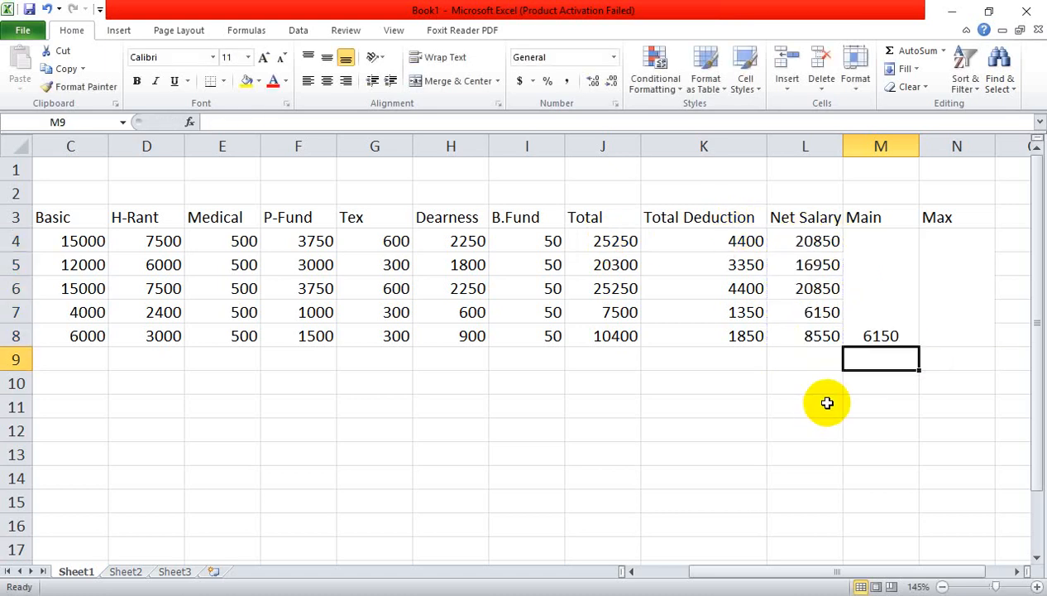
{"action": "left_click_drag", "start_coordinate": [881, 240], "coordinate": [881, 335]}
{"action": "left_click", "coordinate": [327, 60]}
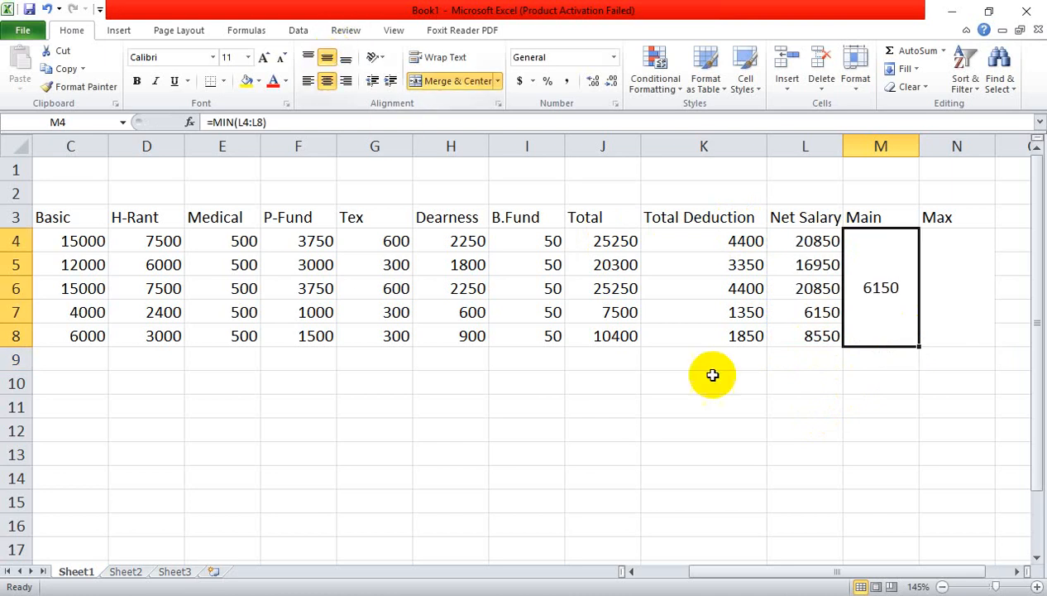
{"action": "left_click", "coordinate": [947, 467]}
{"action": "left_click", "coordinate": [910, 299]}
Step: Enter =MAX(L4:L8) in the merged Max cell and align it vertically to the middle
{"action": "left_click", "coordinate": [967, 295]}
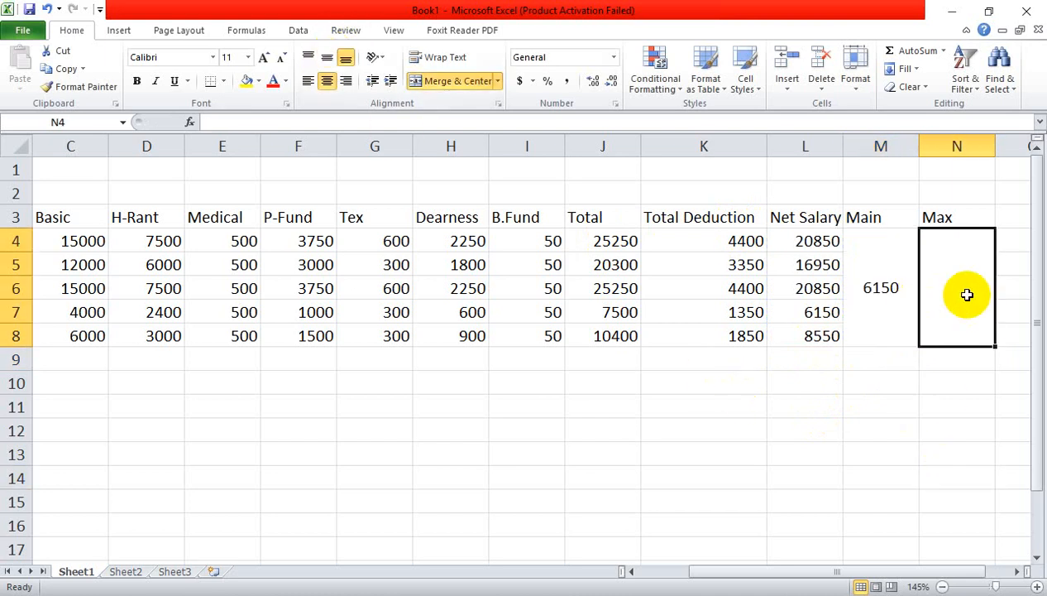
{"action": "type", "text": "=max"}
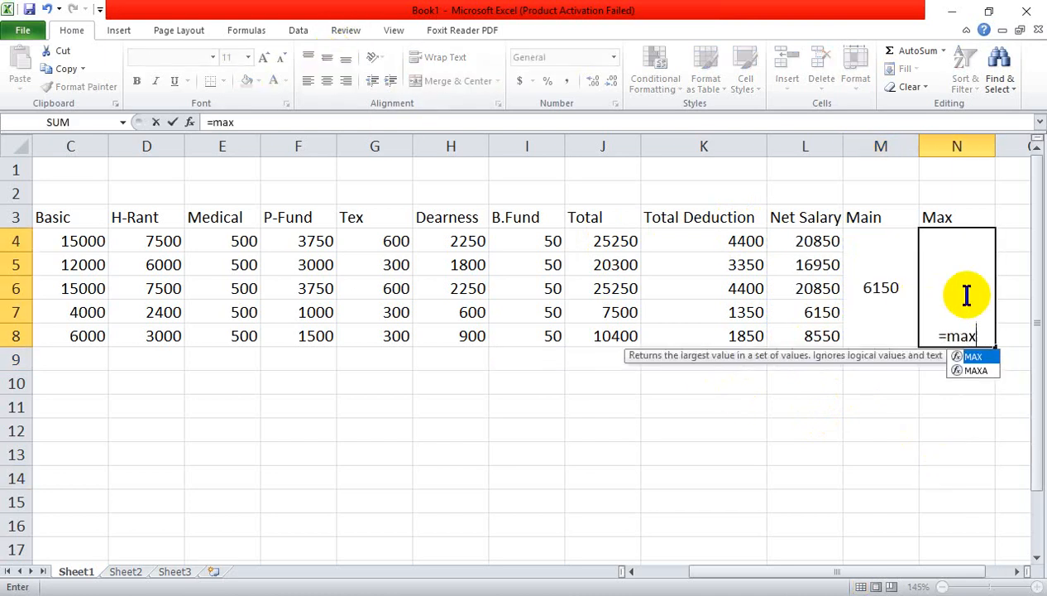
{"action": "type", "text": "("}
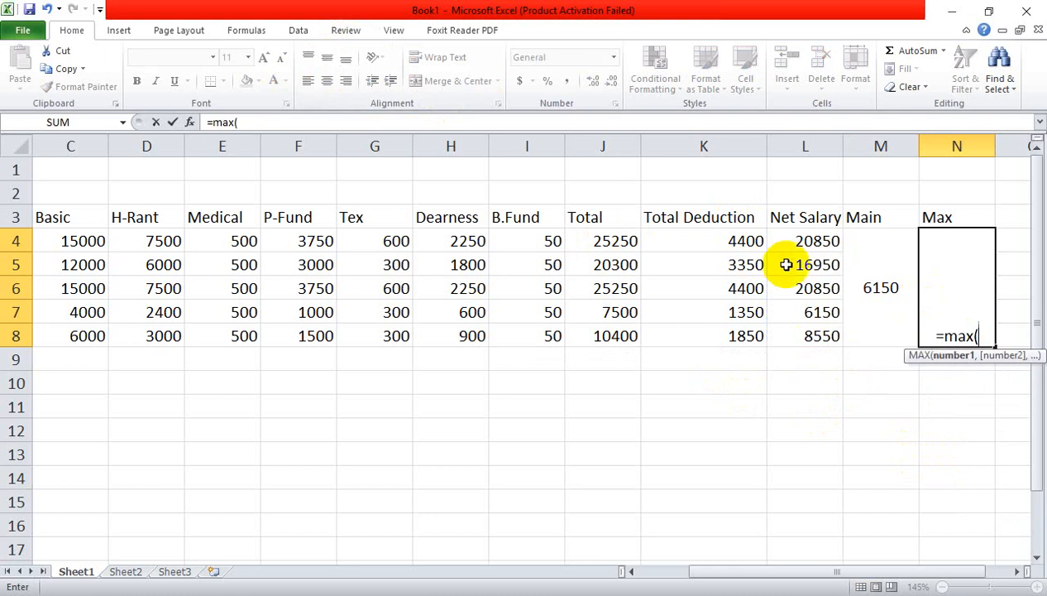
{"action": "left_click_drag", "start_coordinate": [807, 240], "coordinate": [814, 329]}
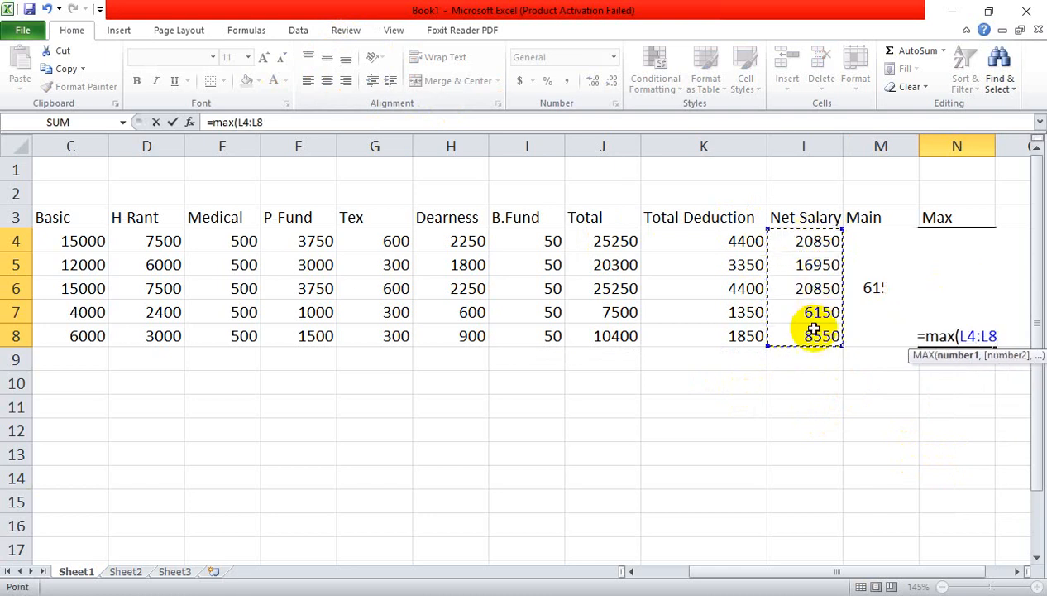
{"action": "type", "text": ")"}
{"action": "key", "text": "Return"}
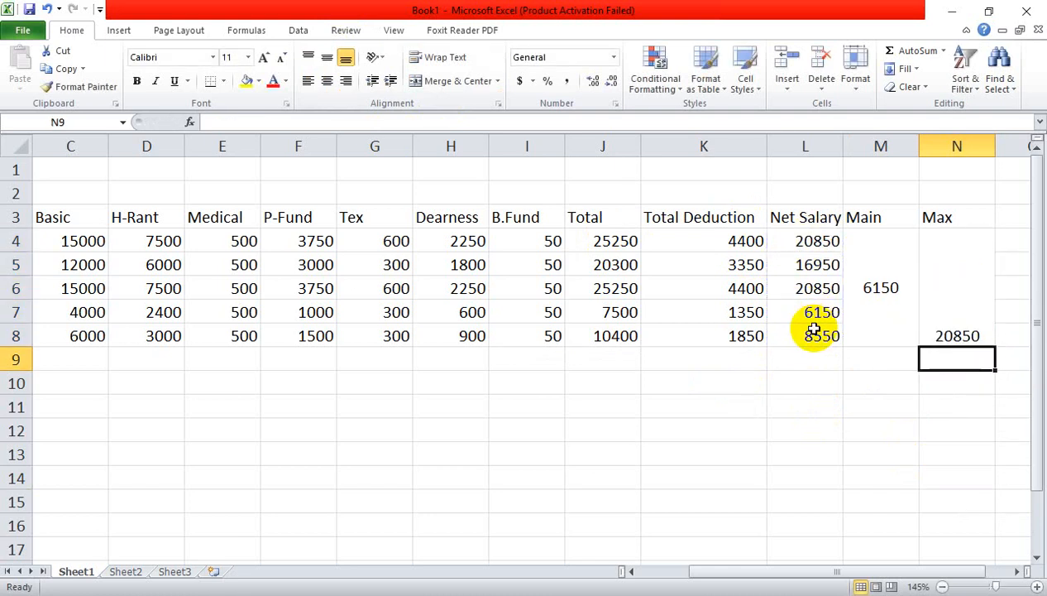
{"action": "left_click", "coordinate": [959, 295]}
{"action": "left_click", "coordinate": [327, 58]}
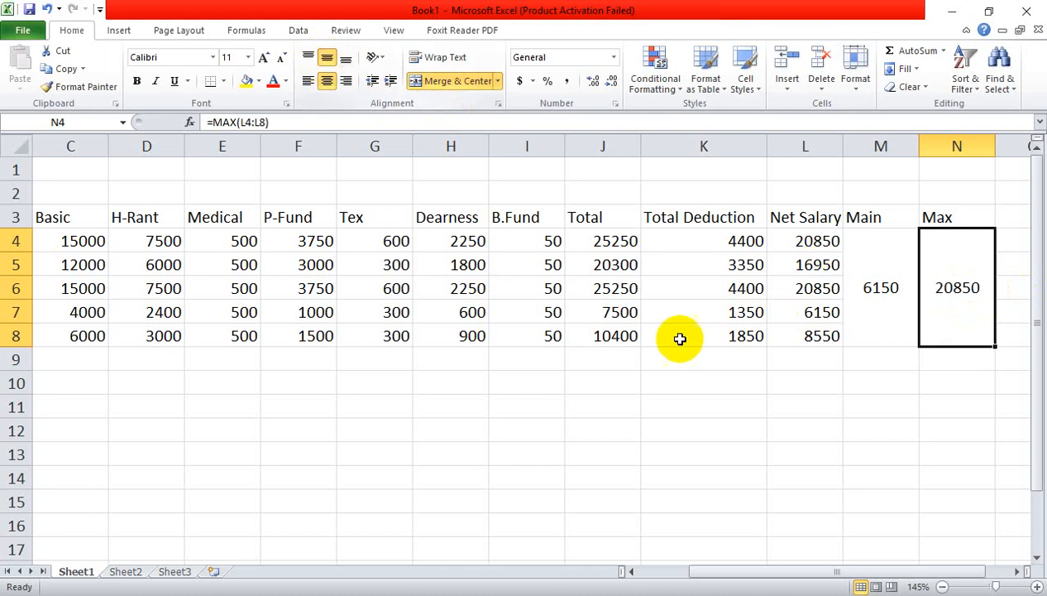
{"action": "left_click", "coordinate": [798, 400]}
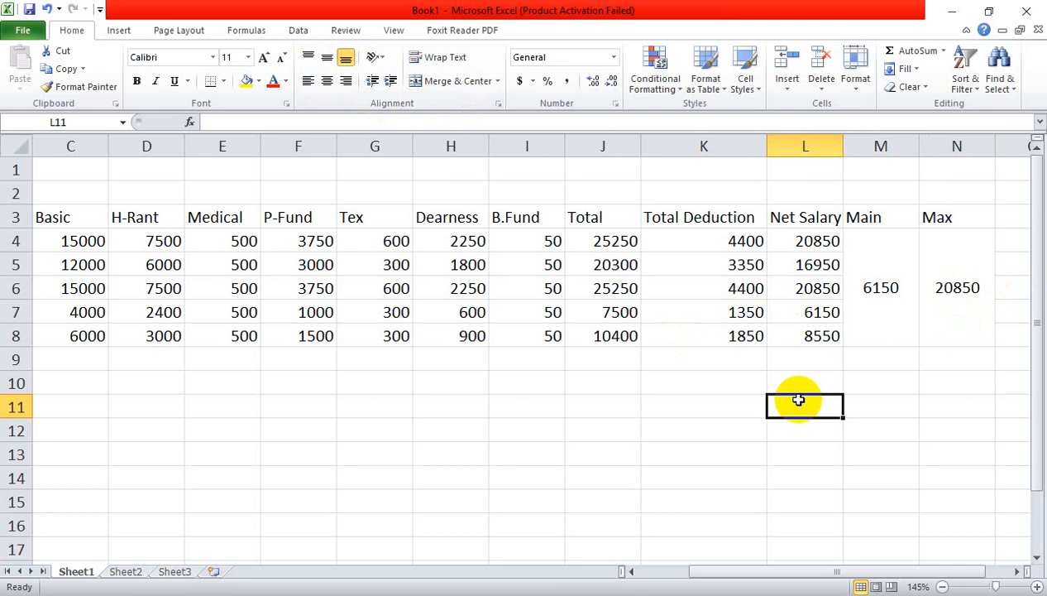
{"action": "scroll", "coordinate": [678, 275], "scroll_direction": "down", "scroll_amount": 1}
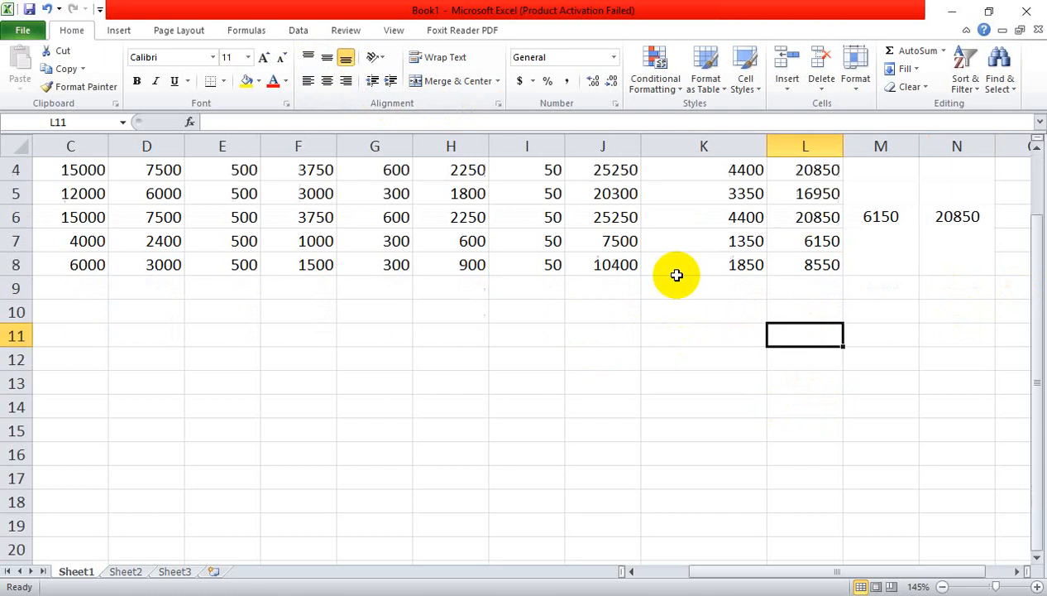
{"action": "scroll", "coordinate": [676, 276], "scroll_direction": "up", "scroll_amount": 1}
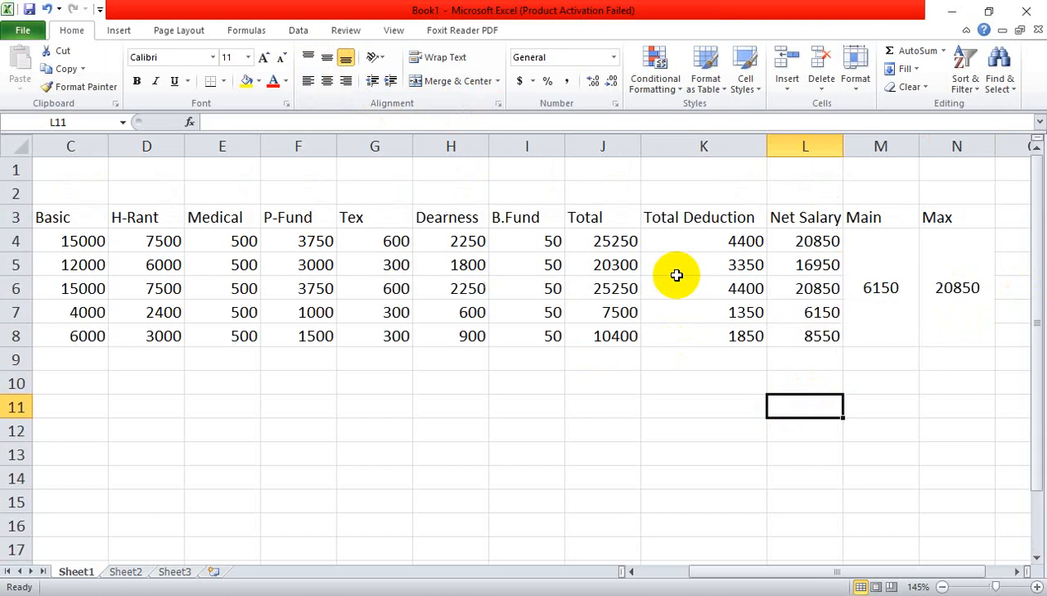
{"action": "left_click", "coordinate": [155, 266]}
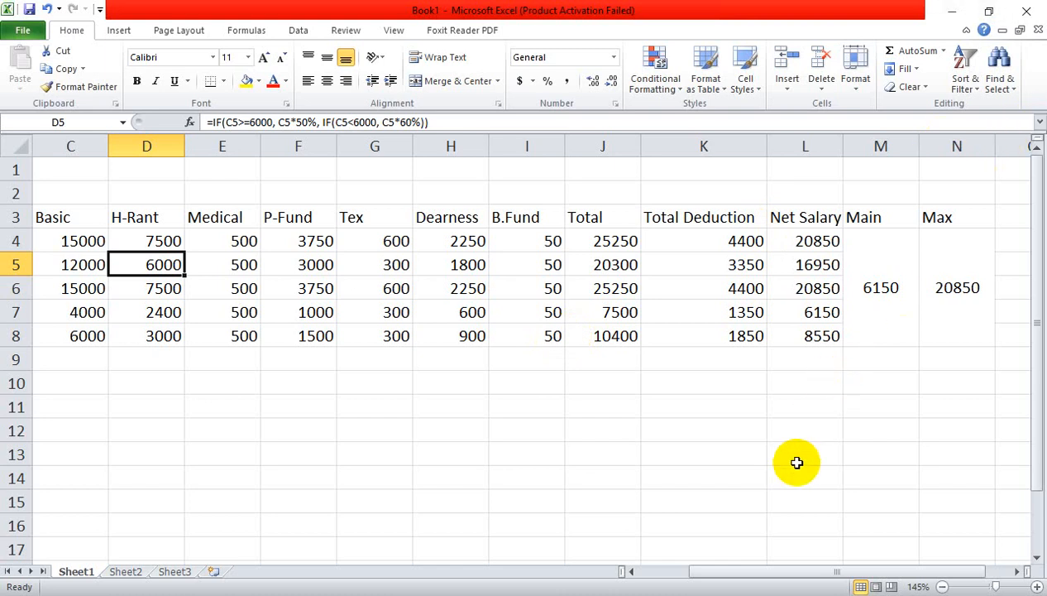
{"action": "scroll", "coordinate": [796, 462], "scroll_direction": "down", "scroll_amount": 2}
{"action": "scroll", "coordinate": [797, 463], "scroll_direction": "up", "scroll_amount": 2}
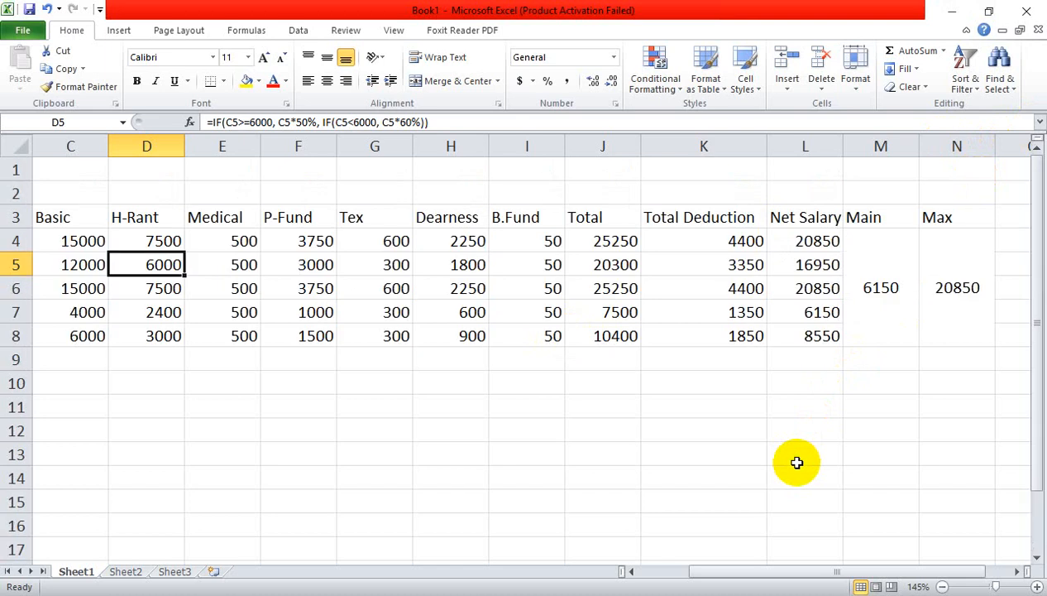